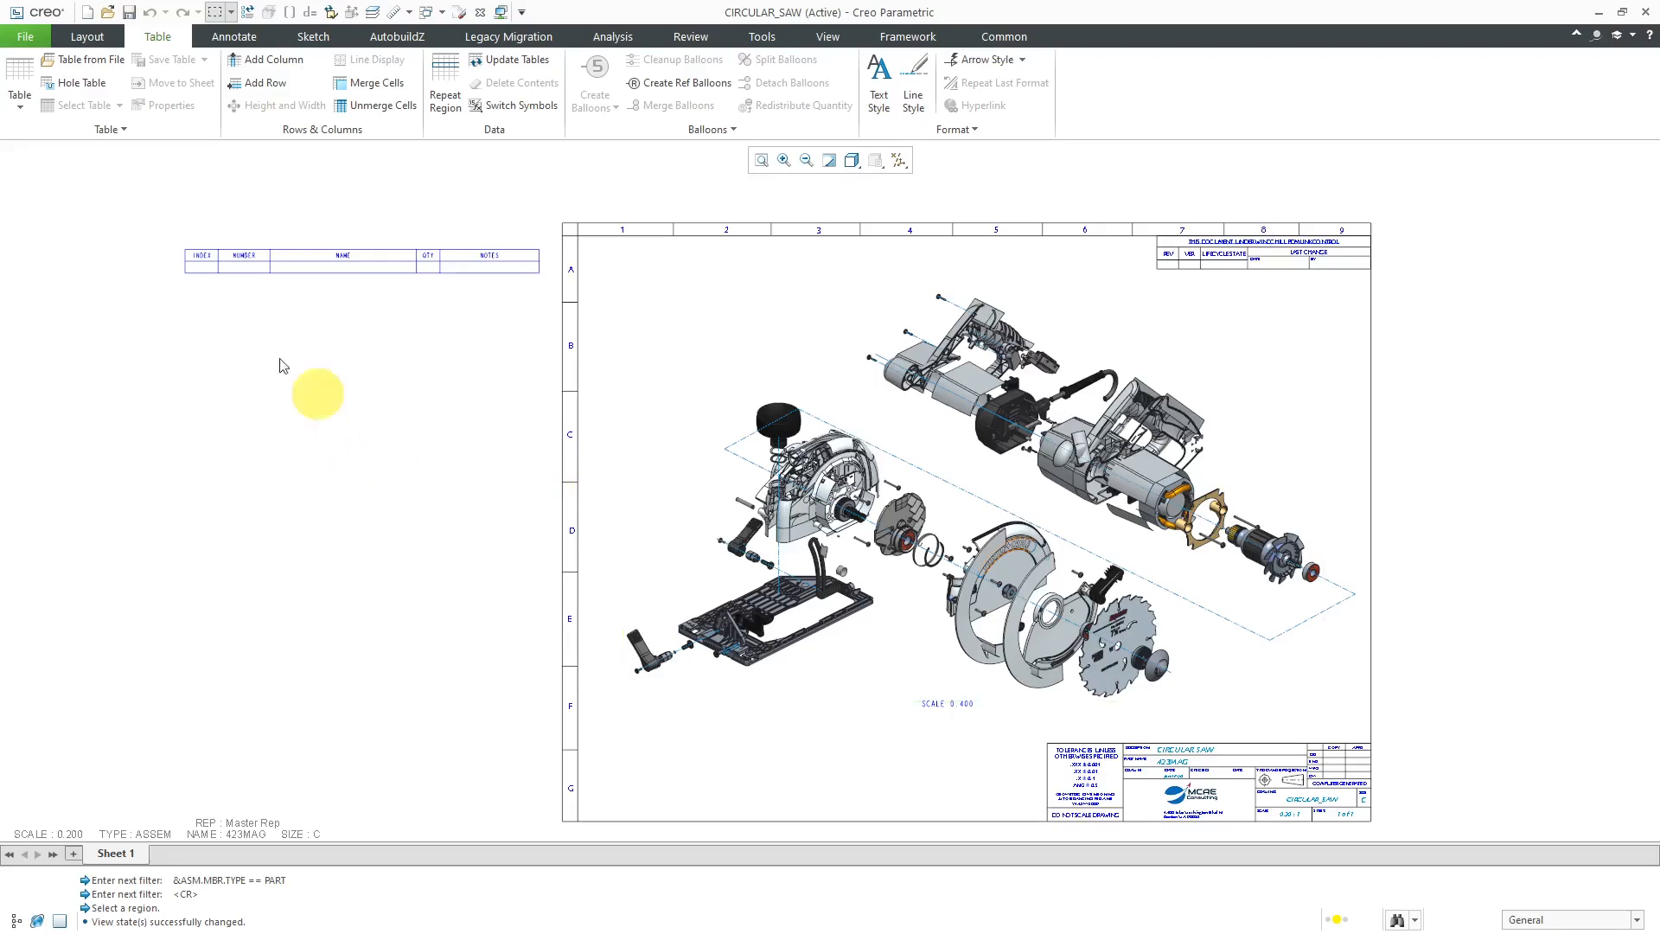
Step: Add a simple repeat region spanning the empty second table row from the INDEX cell to the NOTES cell
{"action": "scroll", "coordinate": [177, 256], "scroll_direction": "up", "scroll_amount": 2}
{"action": "scroll", "coordinate": [175, 257], "scroll_direction": "up", "scroll_amount": 3}
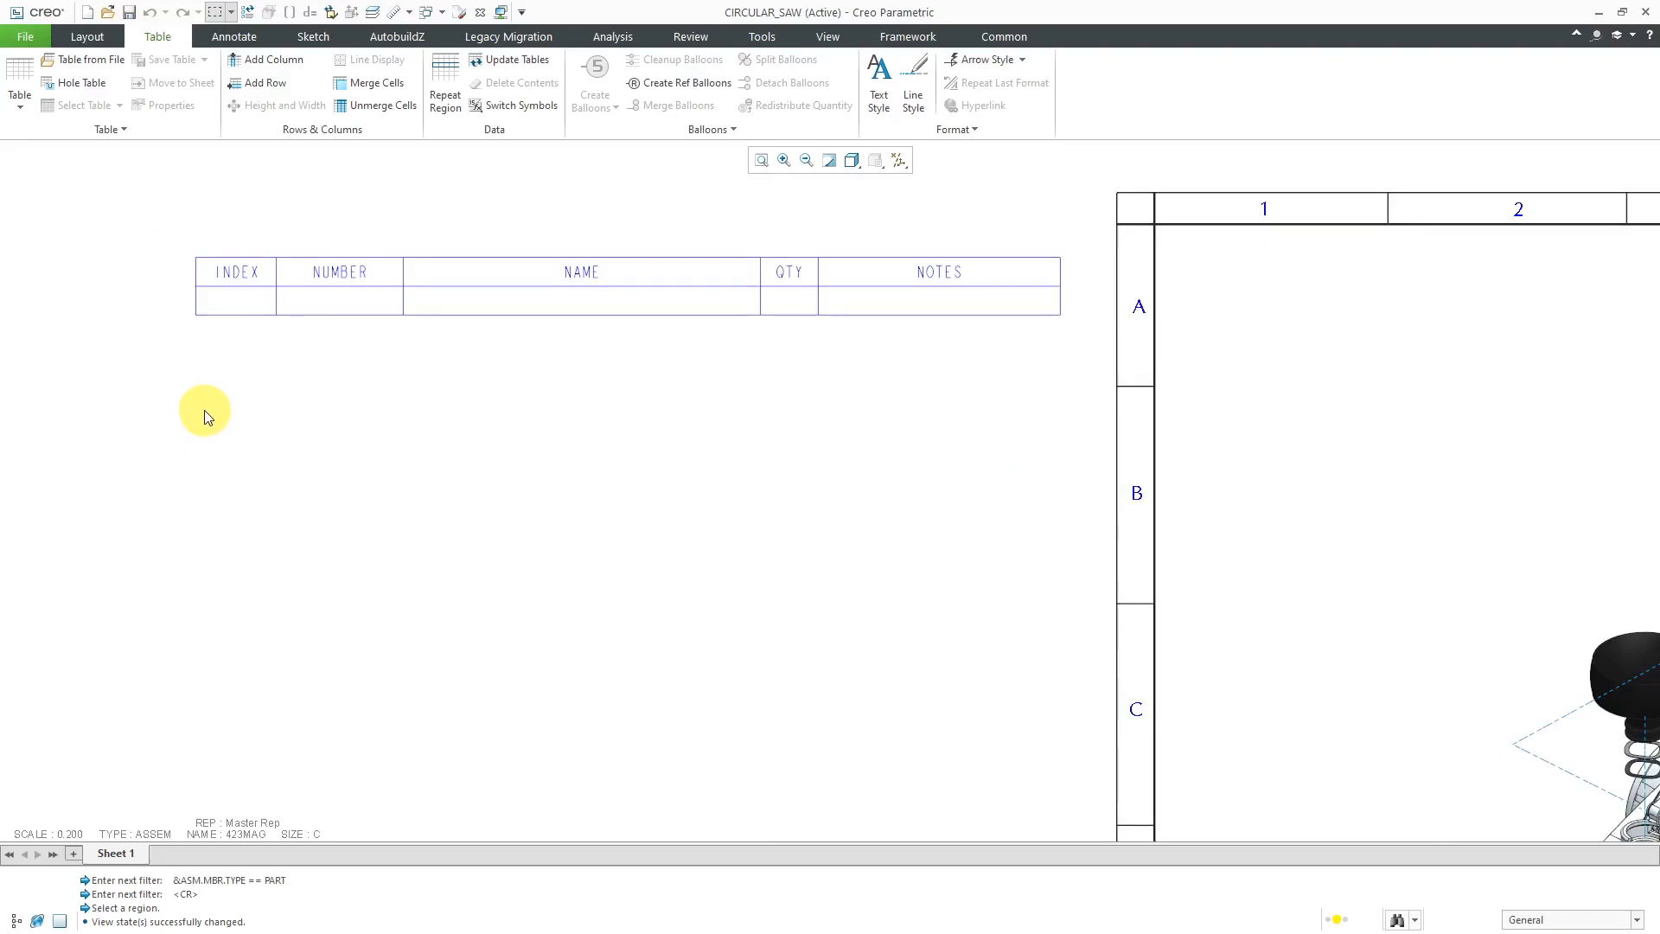
{"action": "left_click", "coordinate": [441, 93]}
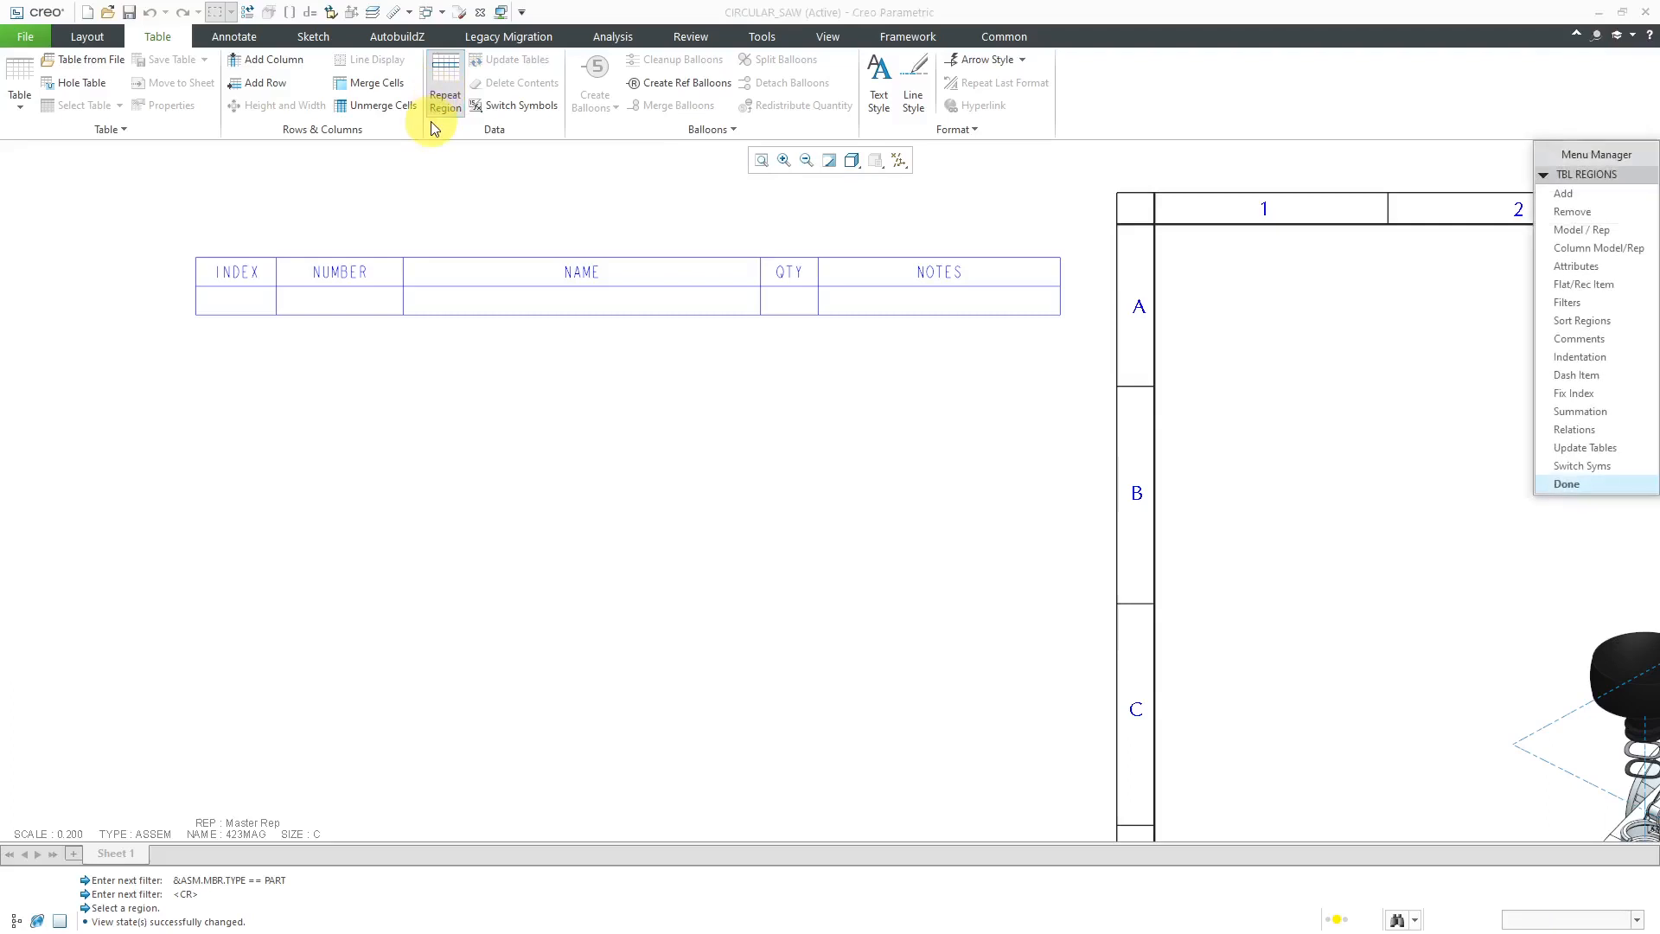
{"action": "left_click", "coordinate": [1565, 202]}
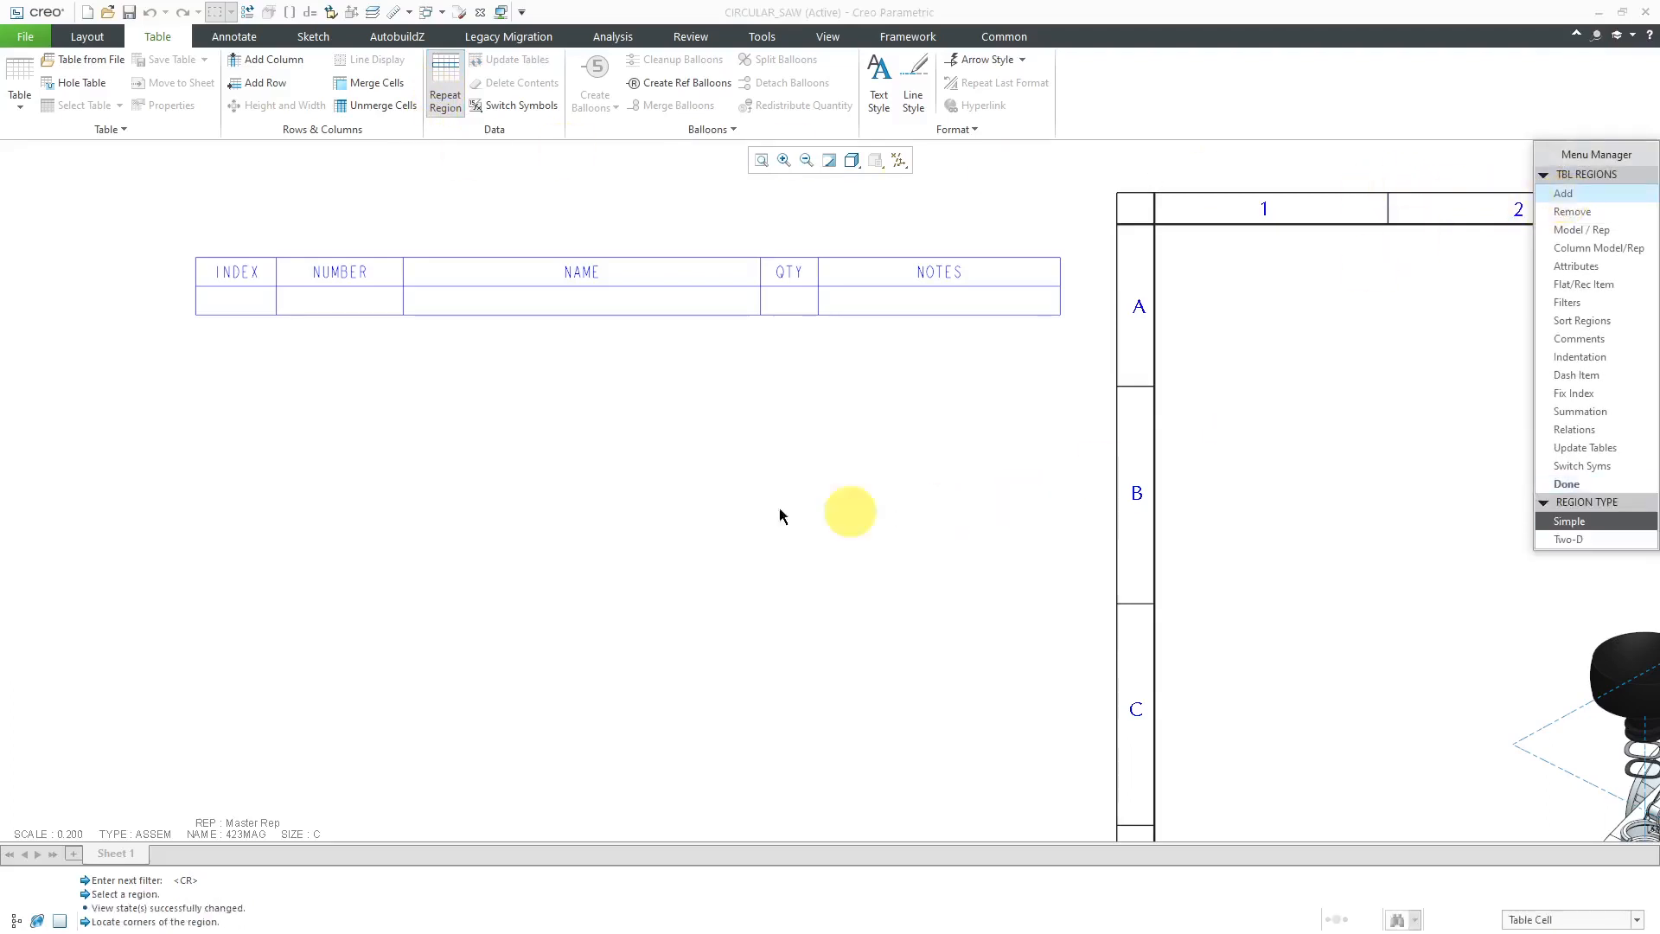
{"action": "left_click", "coordinate": [225, 300]}
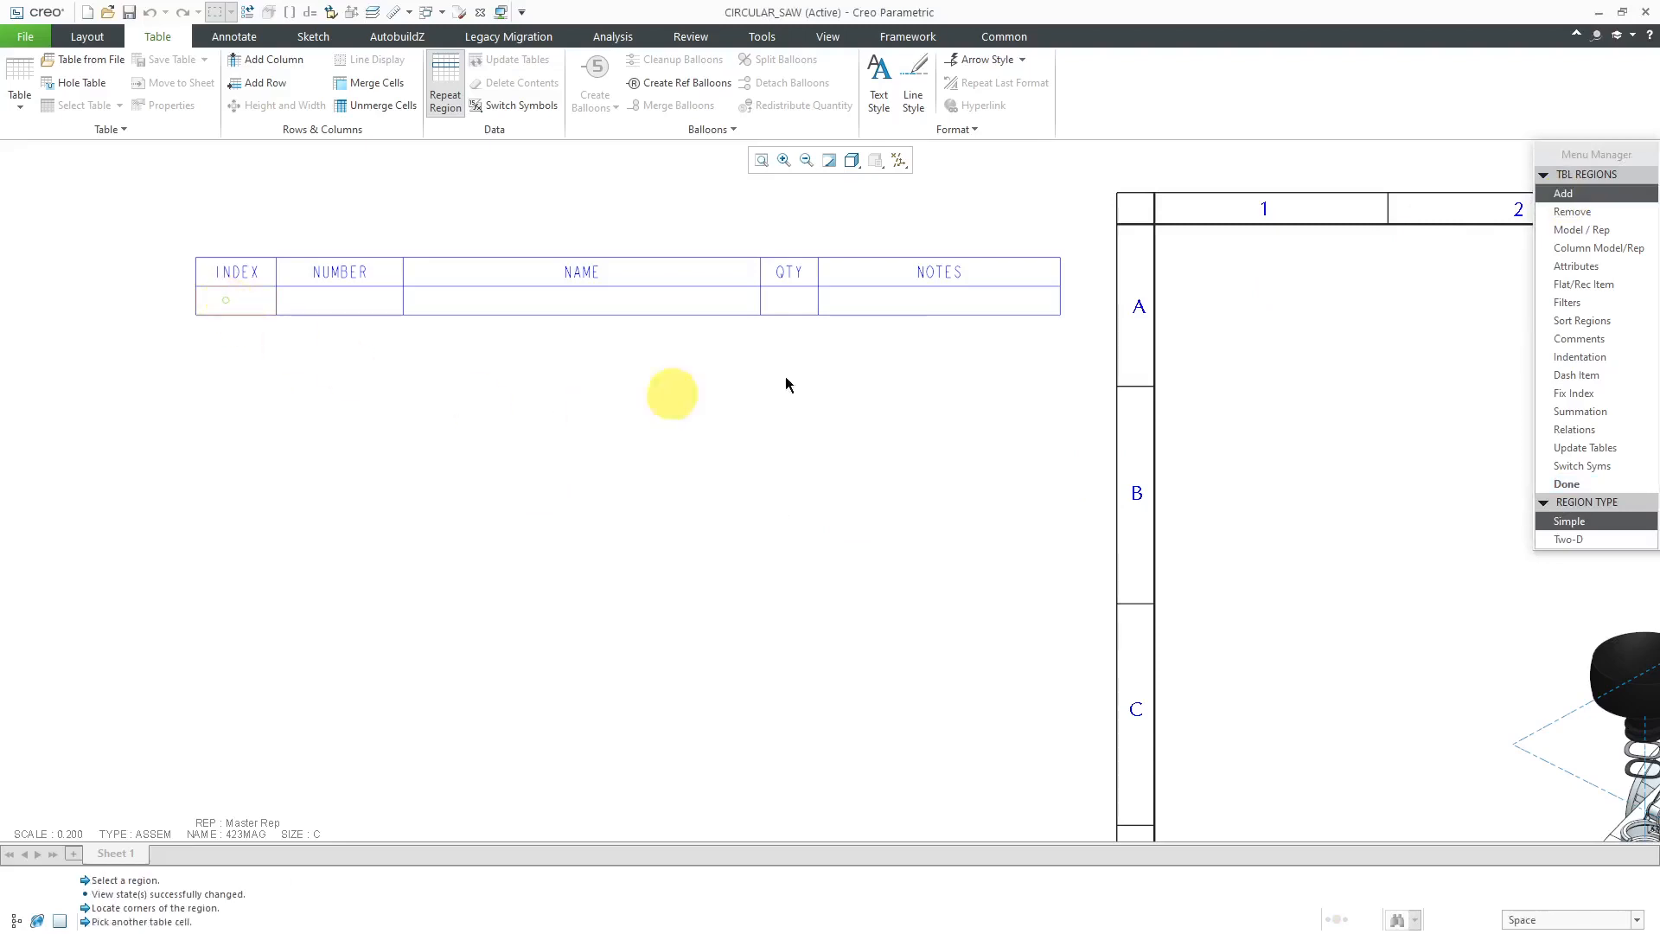
{"action": "left_click", "coordinate": [984, 304]}
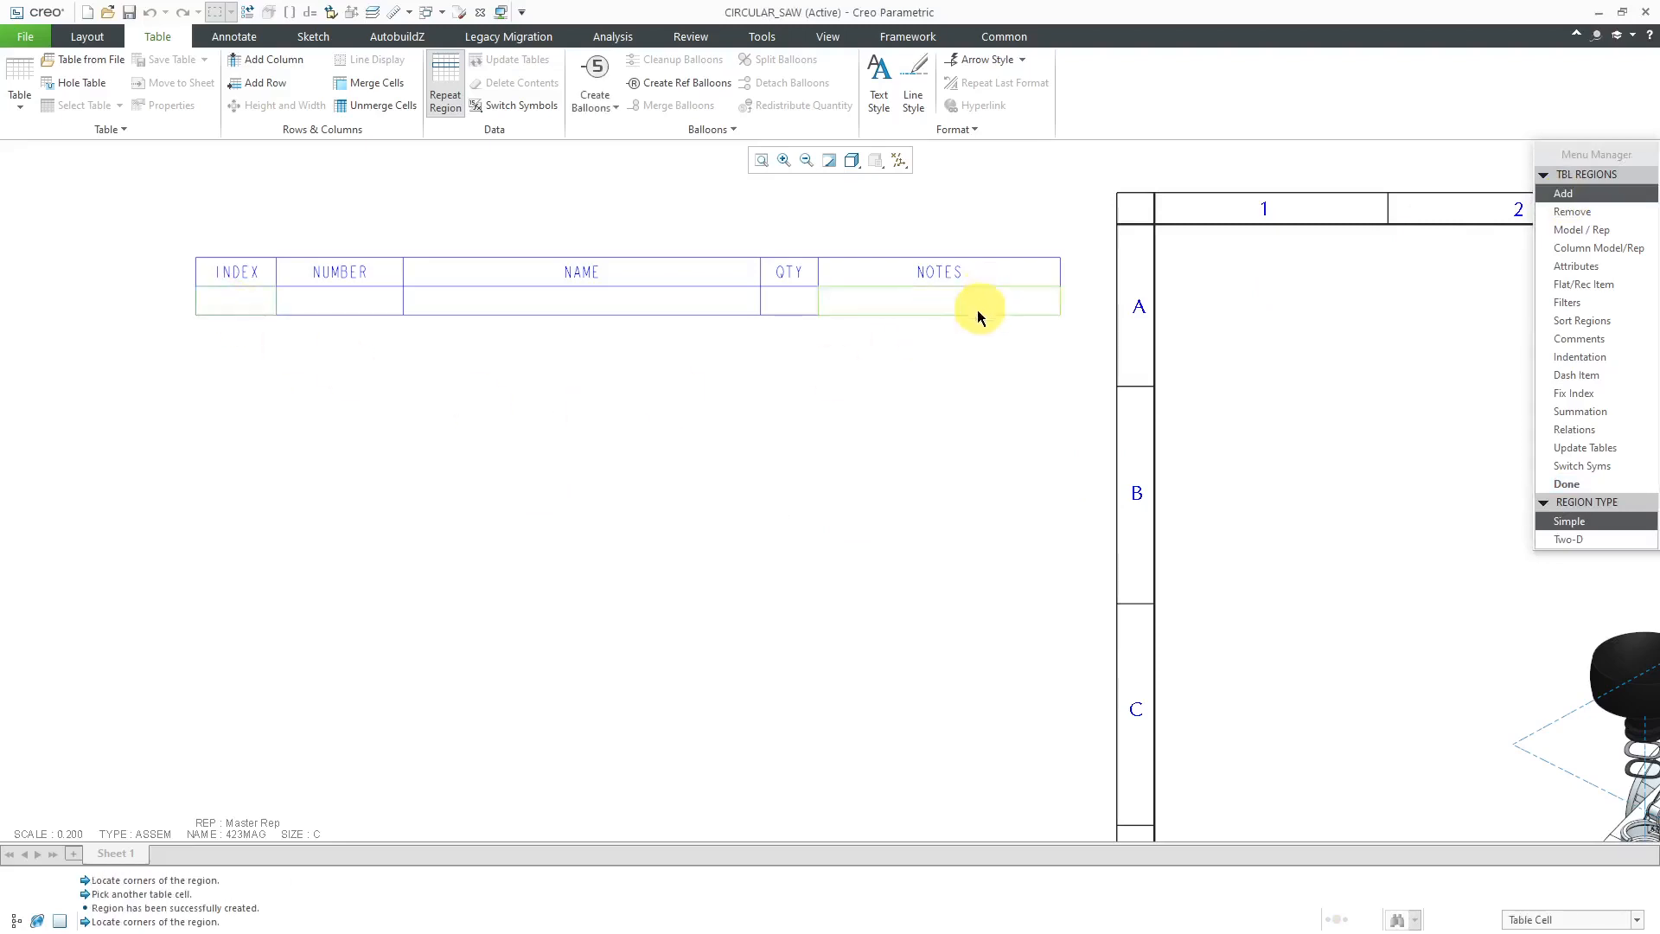
{"action": "left_click", "coordinate": [1600, 486]}
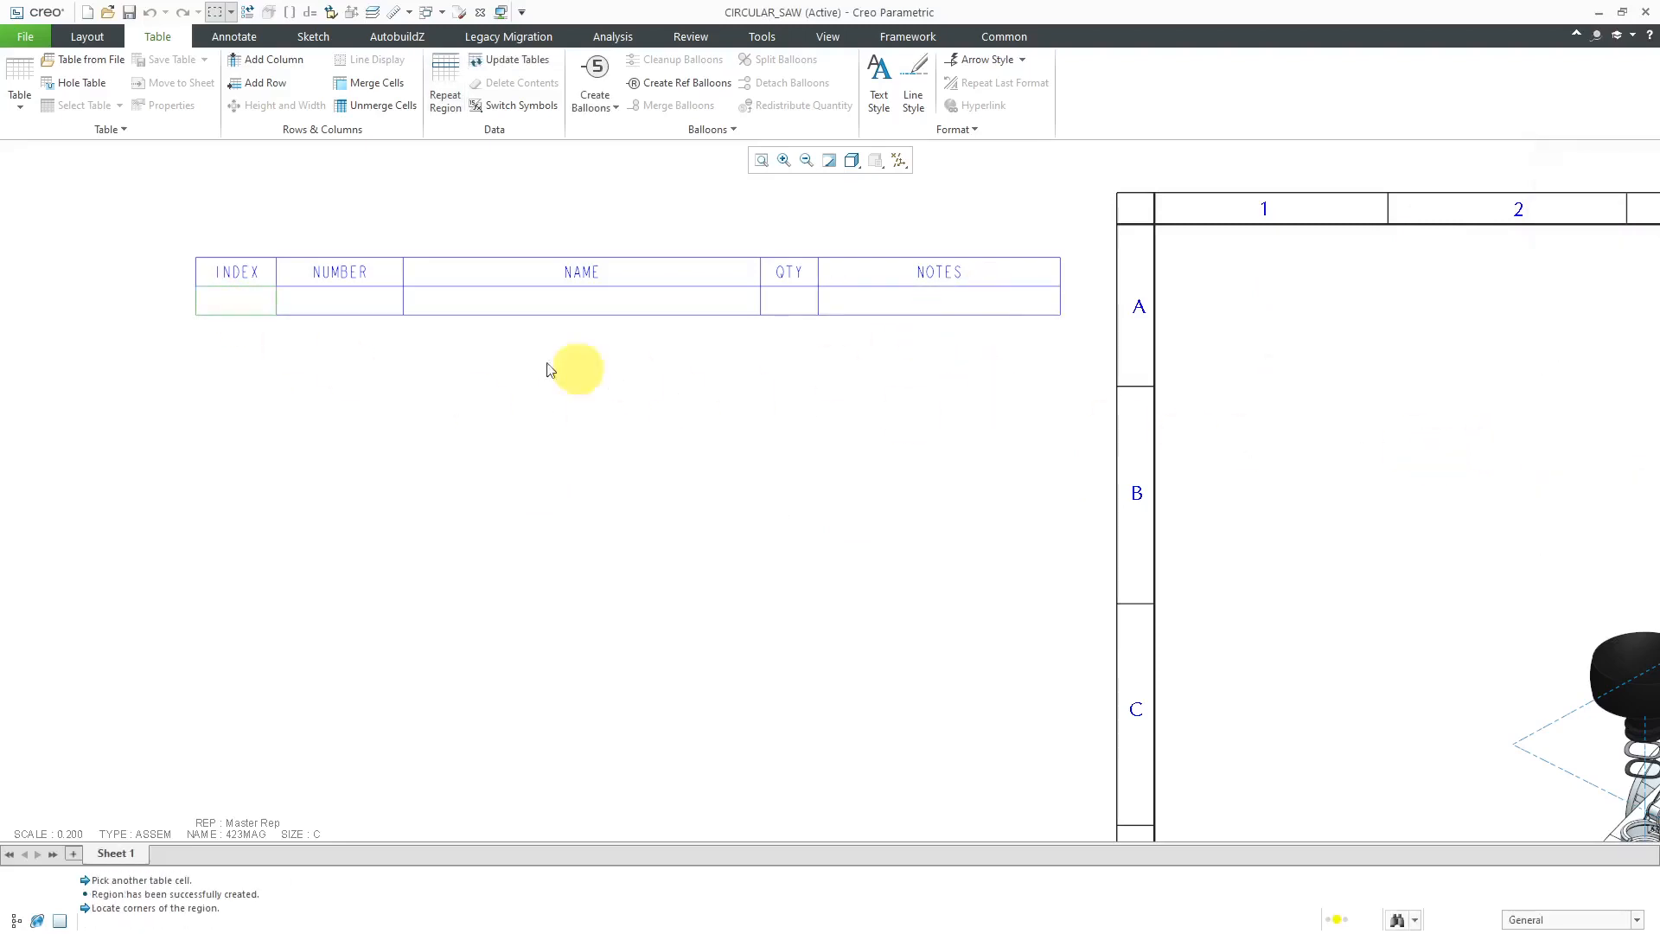
Step: Assign the report symbol rpt.index to the cell under INDEX and asm.mbr.name to the cell under NUMBER
{"action": "double_click", "coordinate": [240, 303]}
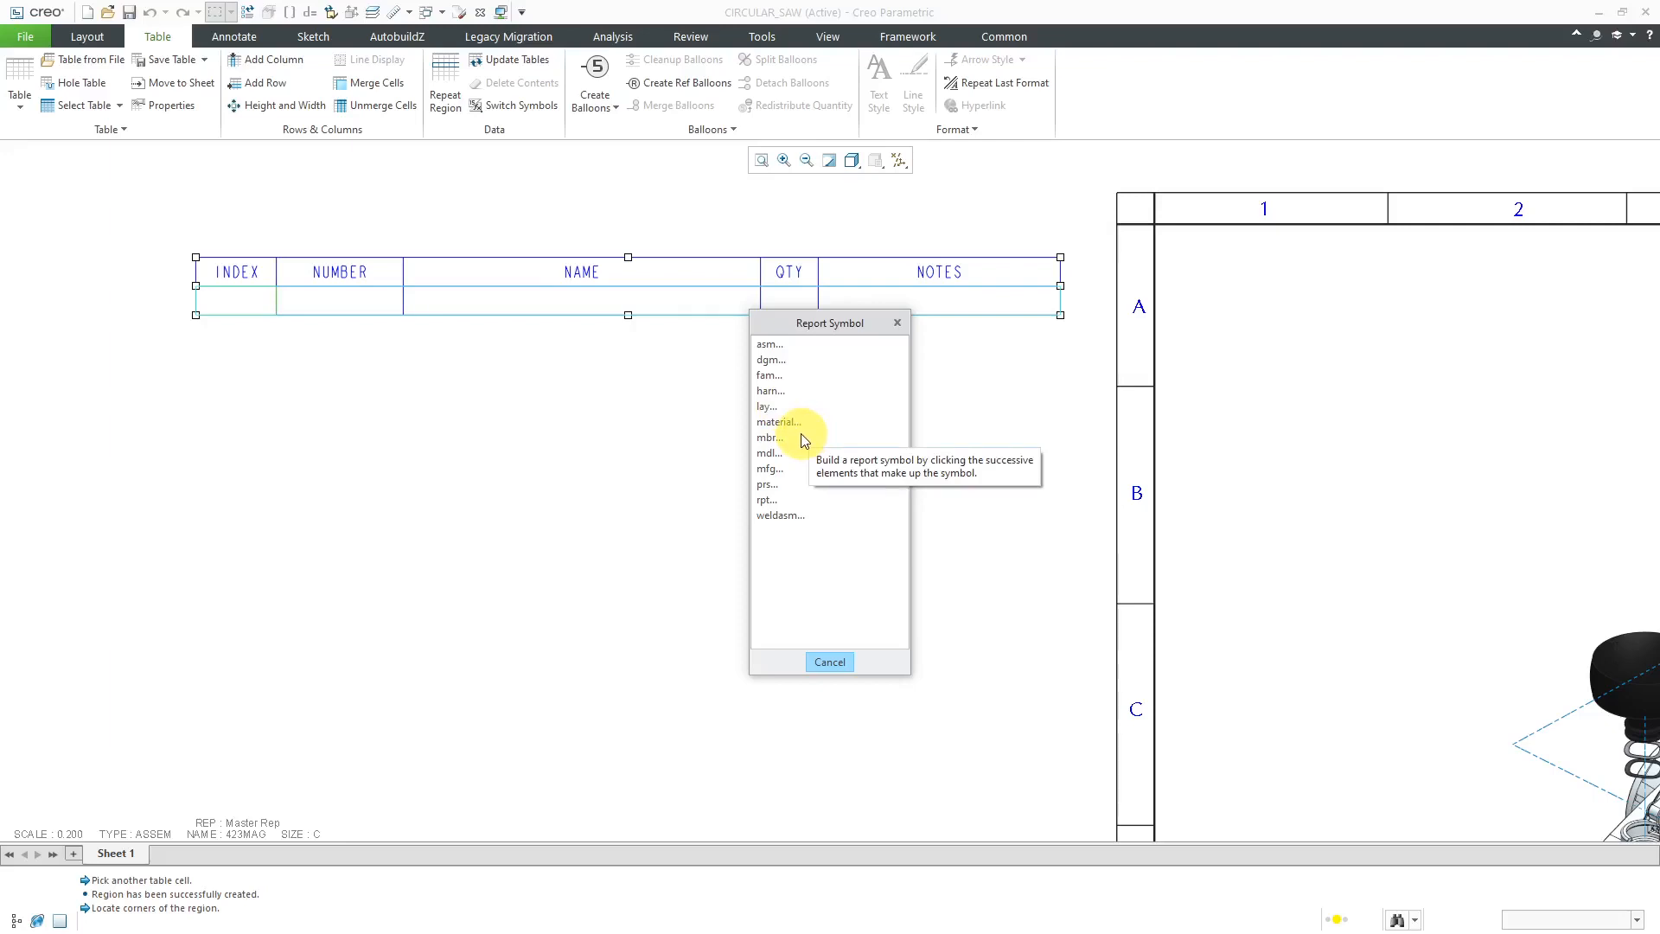
{"action": "left_click", "coordinate": [766, 501]}
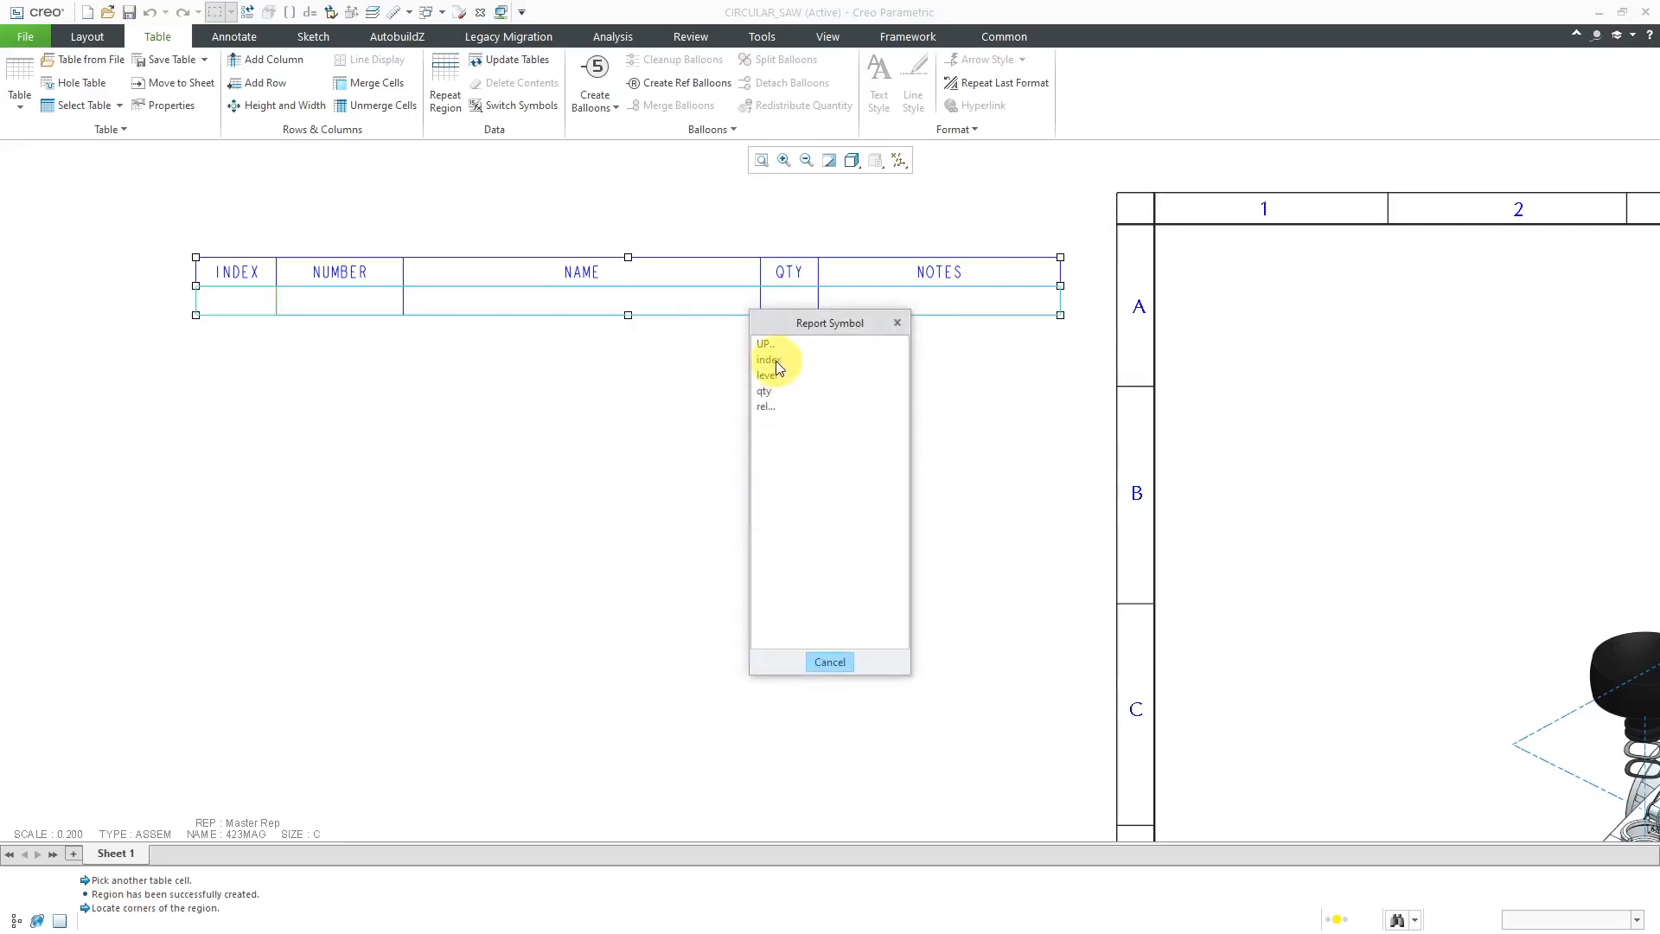
{"action": "left_click", "coordinate": [770, 359]}
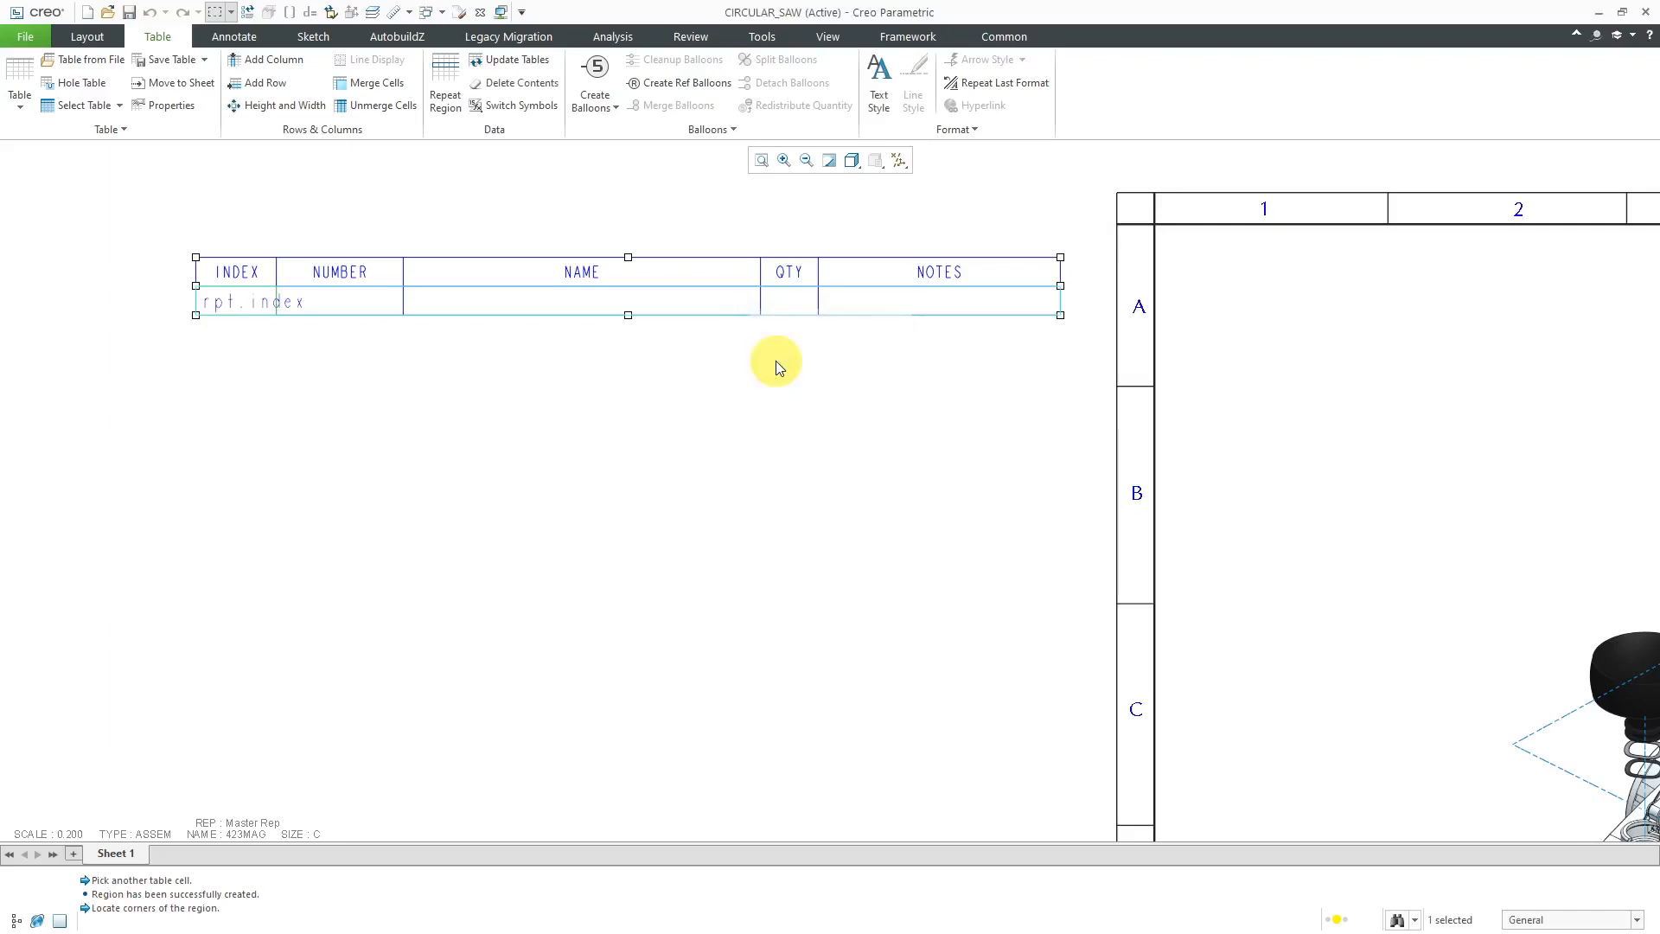
{"action": "left_click", "coordinate": [354, 307]}
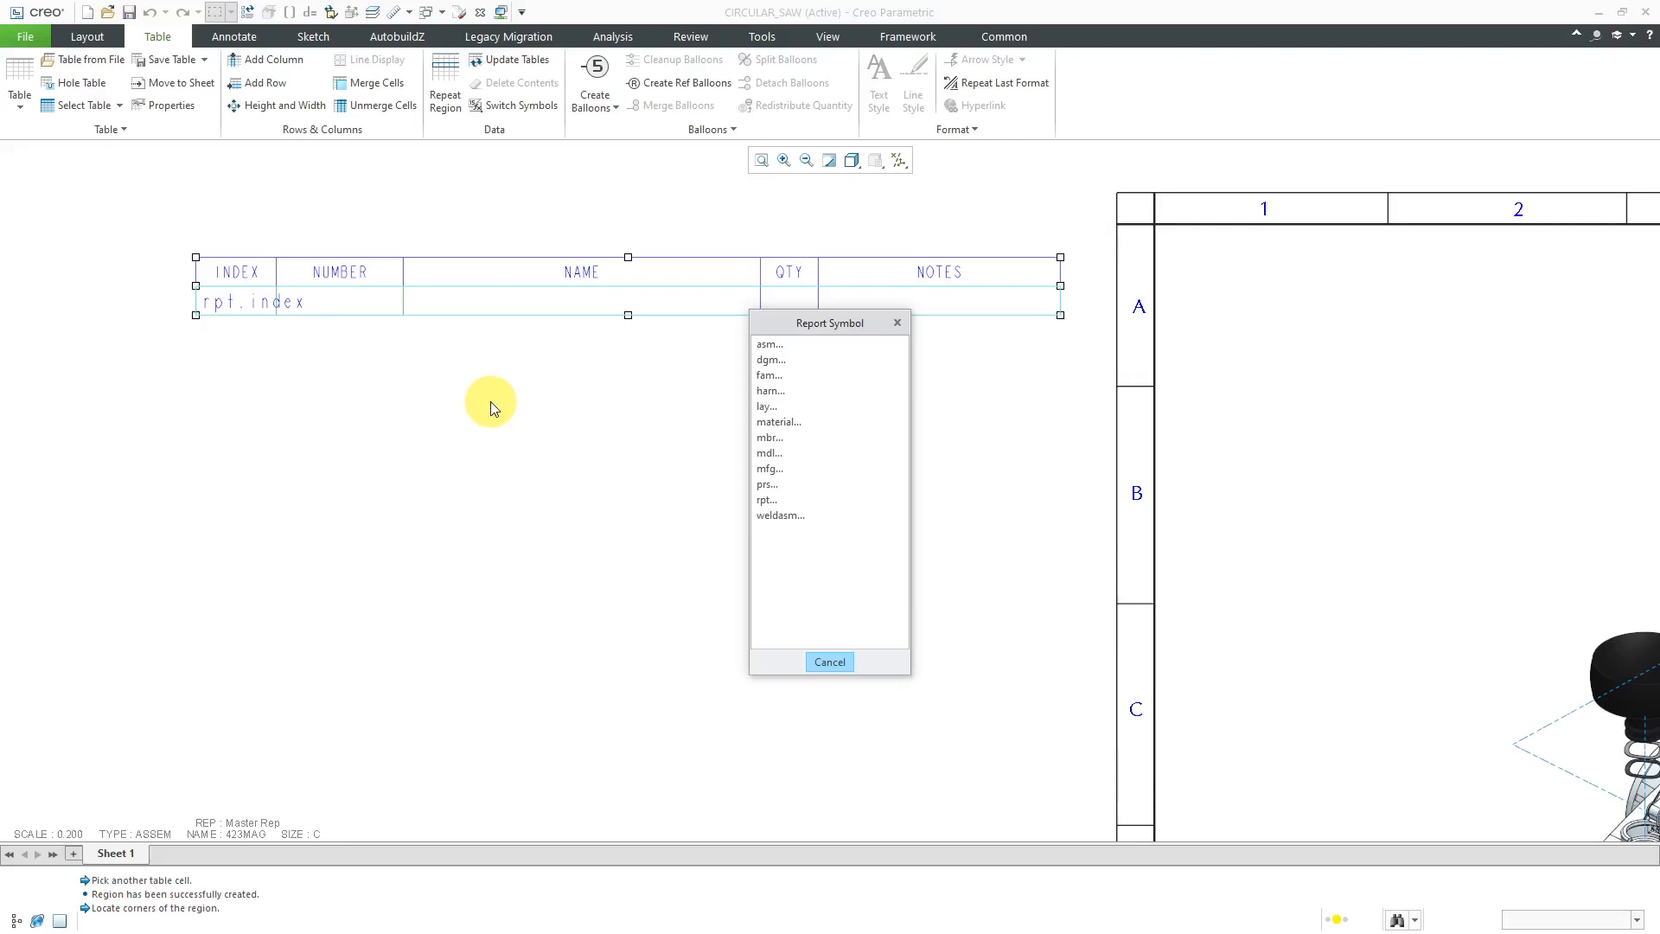
{"action": "left_click", "coordinate": [771, 345]}
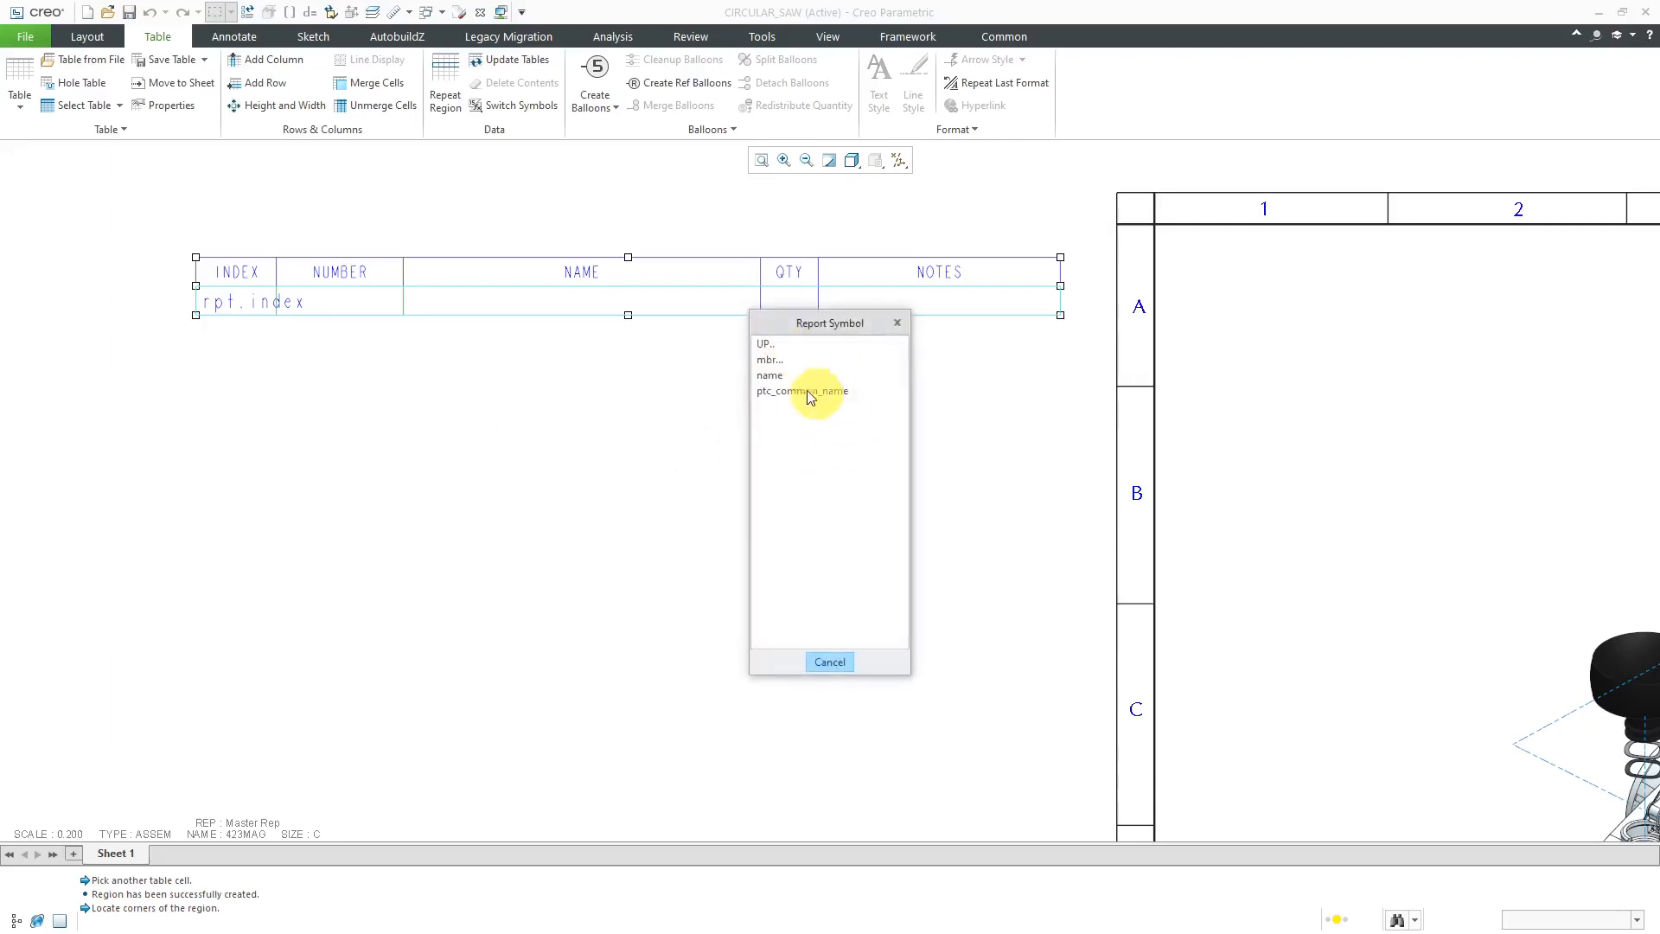
{"action": "left_click", "coordinate": [771, 360]}
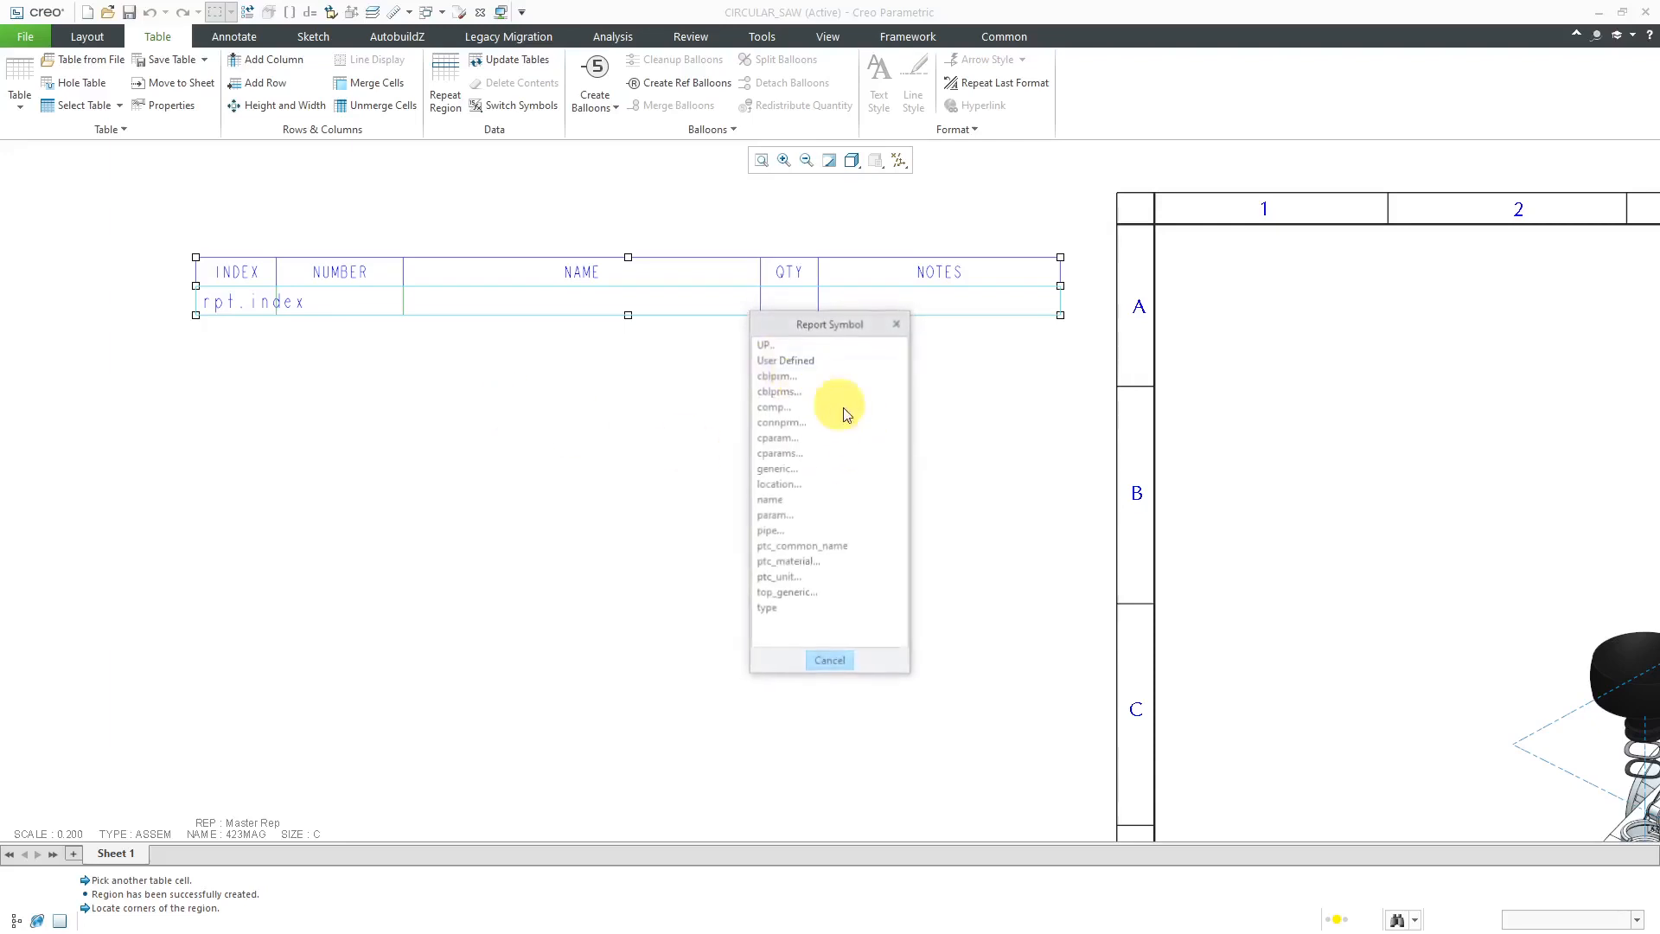
{"action": "left_click", "coordinate": [771, 499]}
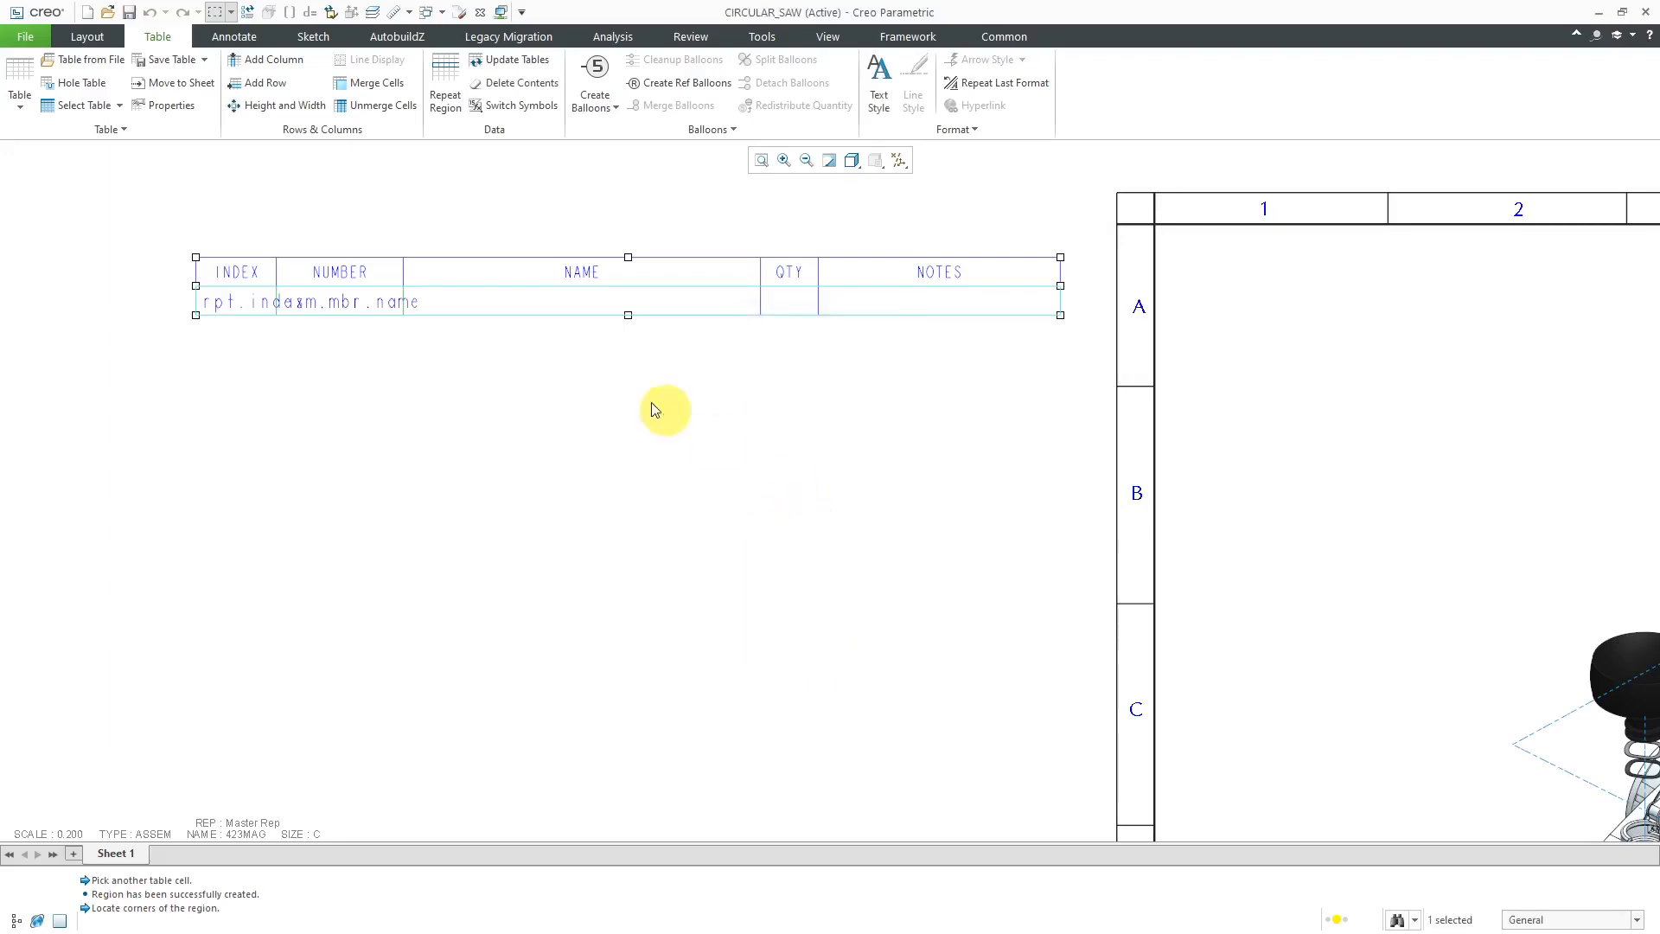
Step: Assign the report symbol asm.mbr.ptc_common_name to the cell under NAME
{"action": "left_click", "coordinate": [563, 302]}
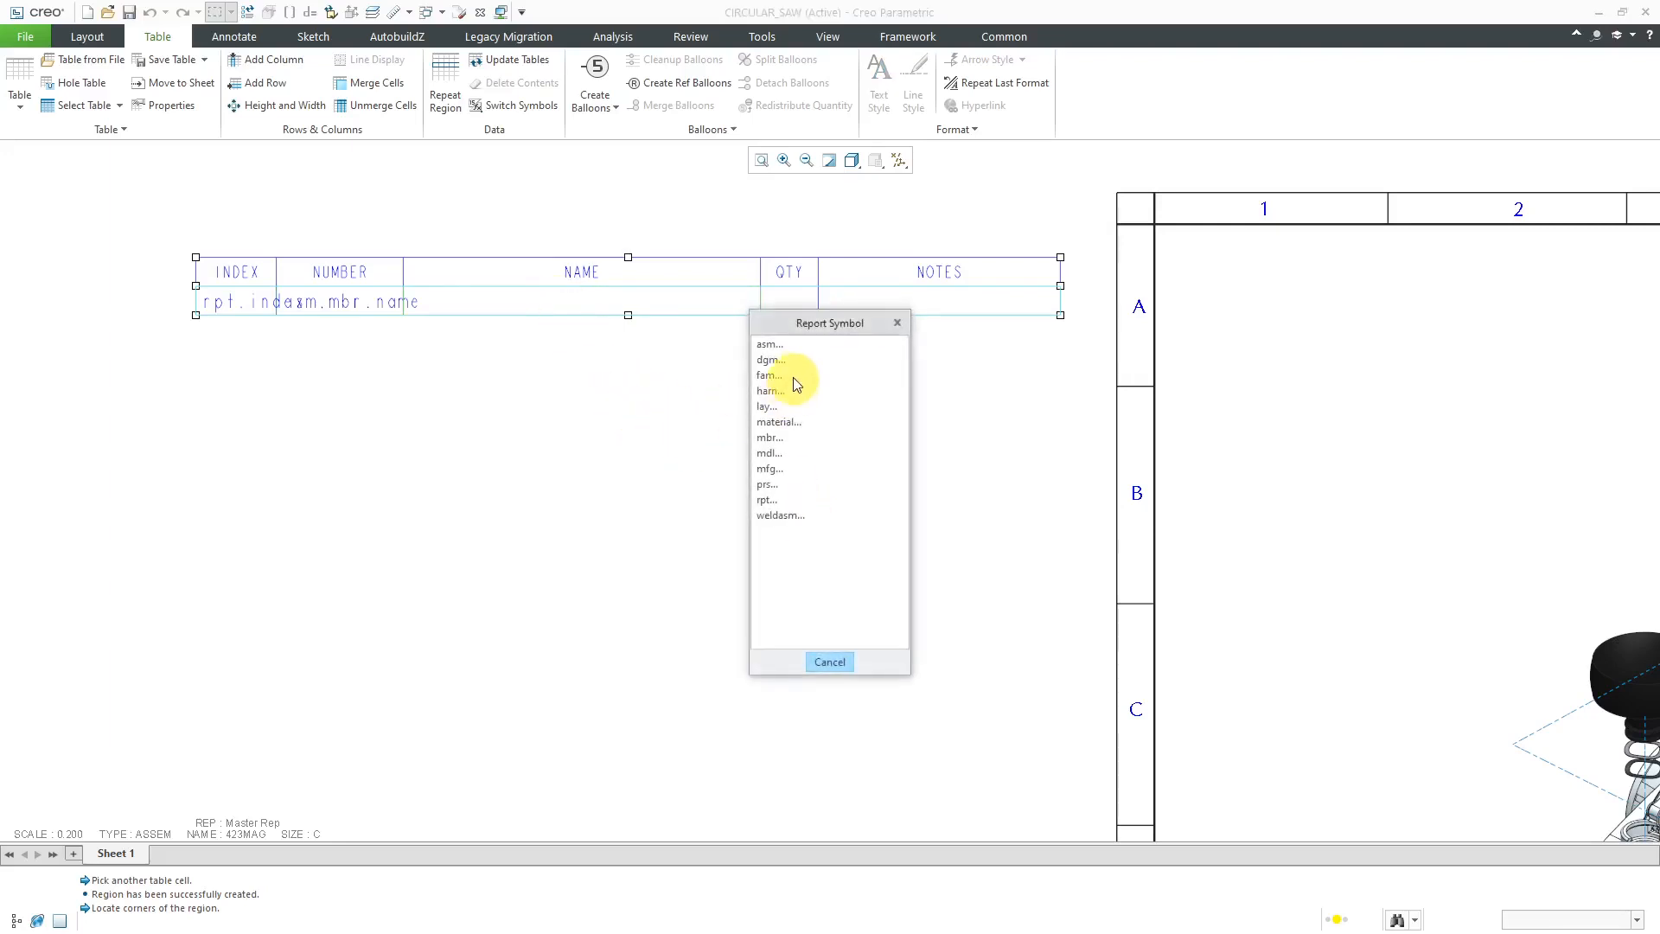
{"action": "left_click", "coordinate": [769, 344]}
{"action": "left_click", "coordinate": [770, 360]}
{"action": "left_click", "coordinate": [838, 548]}
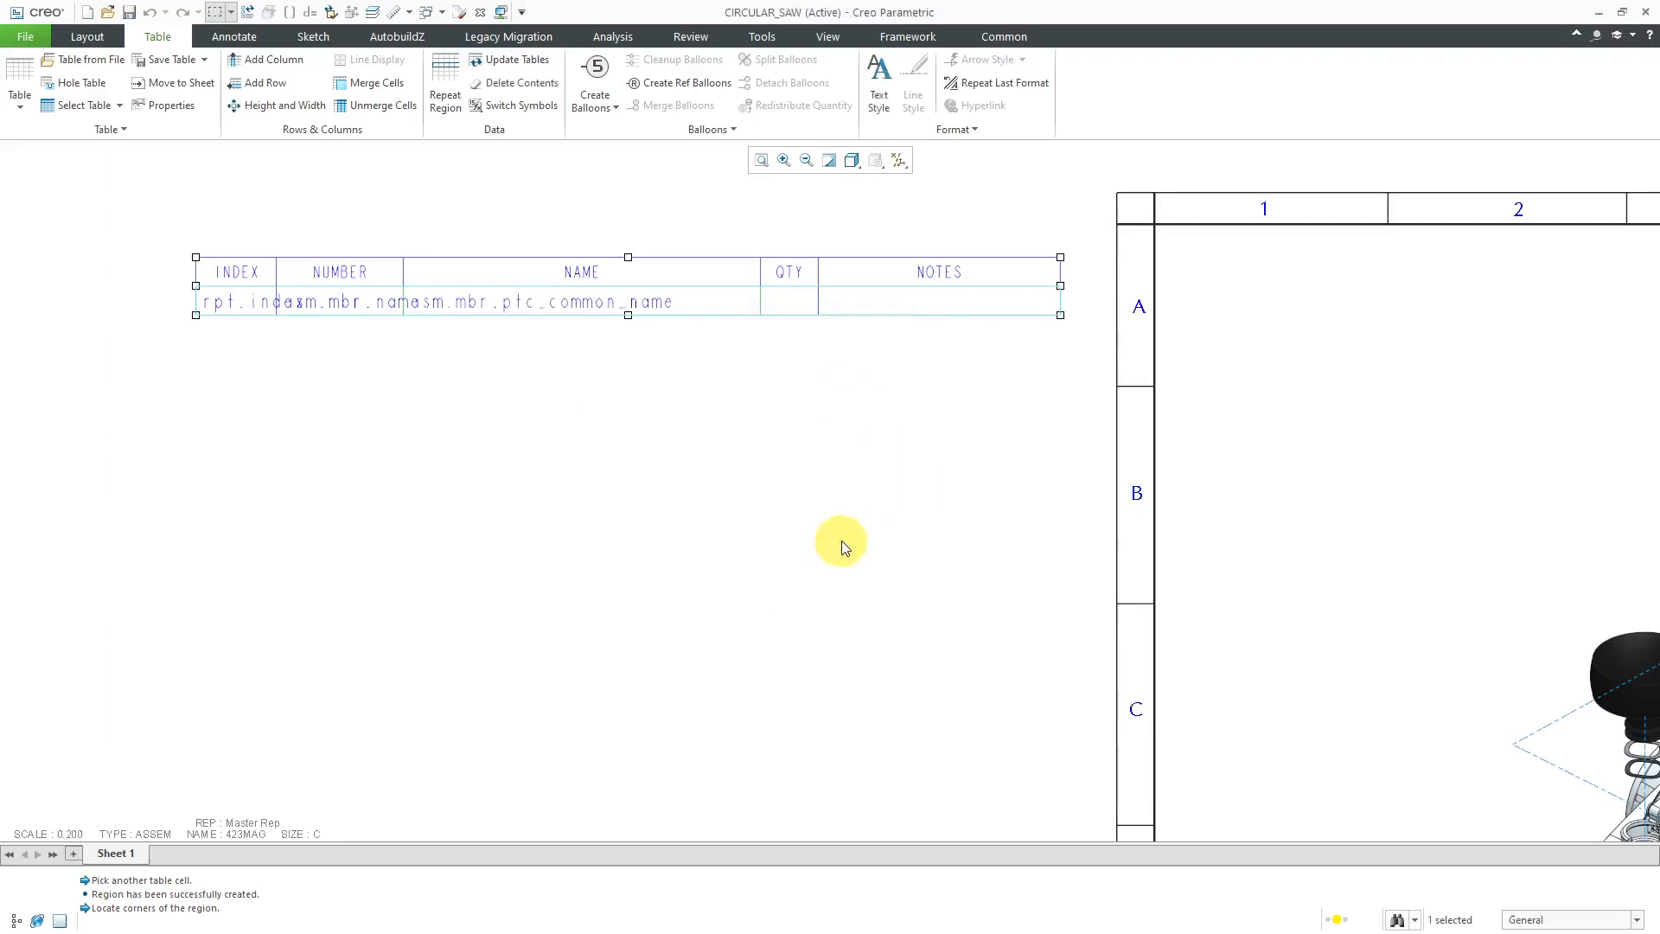
Step: Assign the report symbol rpt.qty to the cell under QTY and switch the table from symbols to actual values
{"action": "left_click", "coordinate": [795, 301]}
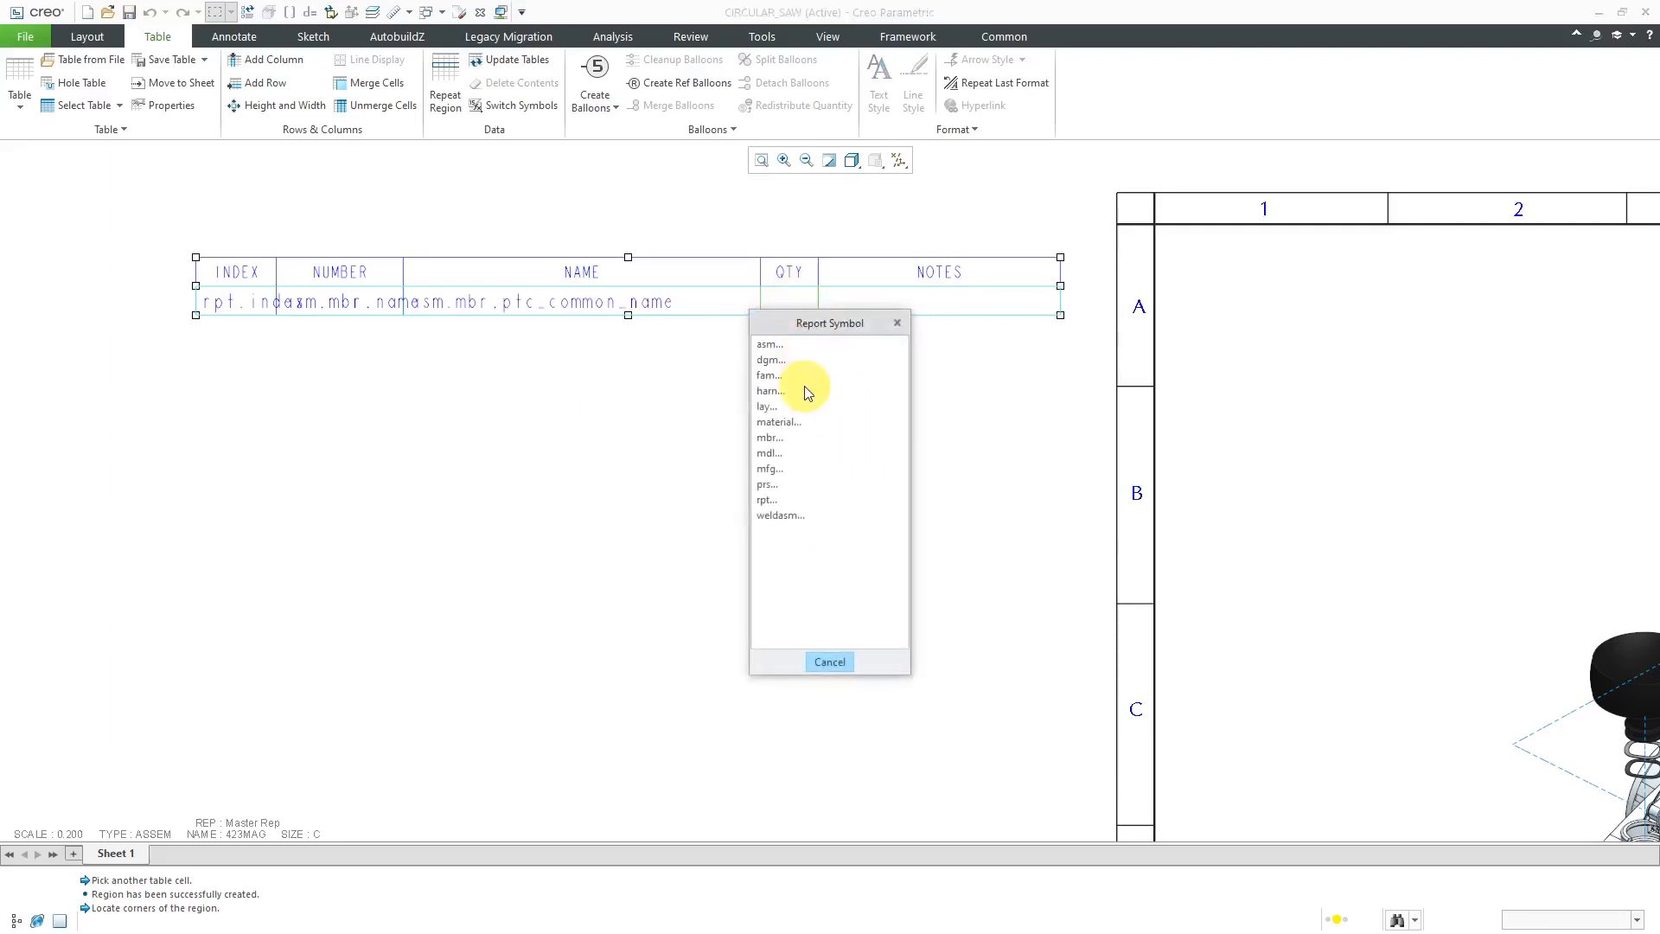
{"action": "left_click", "coordinate": [766, 500]}
{"action": "left_click", "coordinate": [763, 391]}
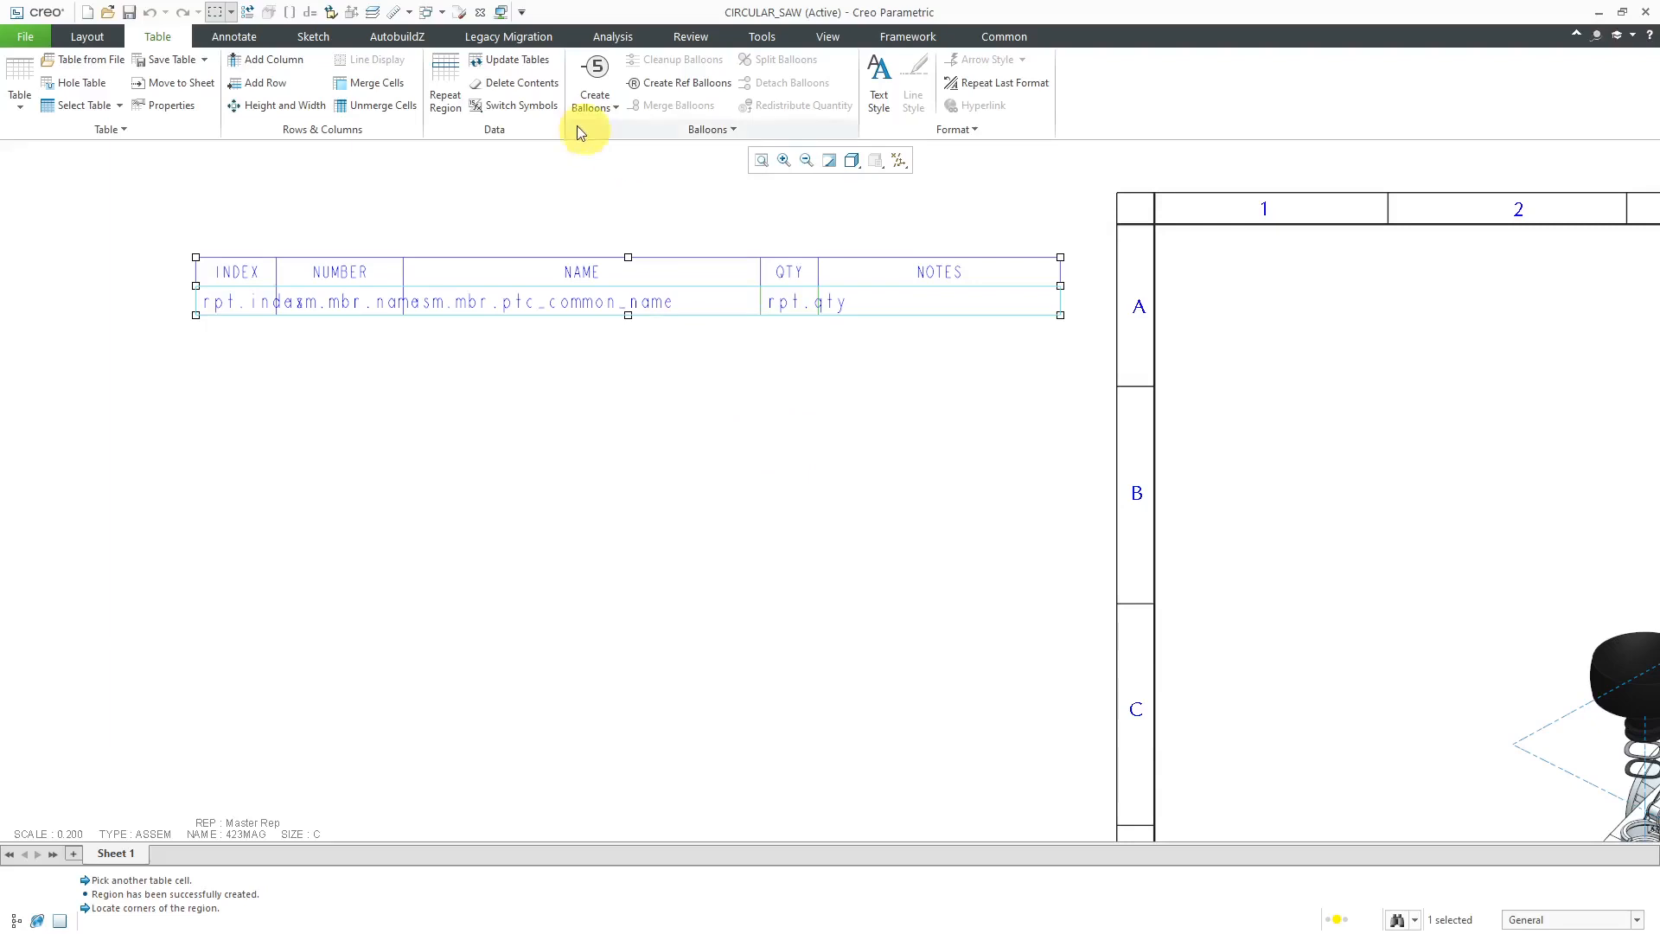
{"action": "left_click", "coordinate": [542, 111]}
{"action": "left_click", "coordinate": [553, 197]}
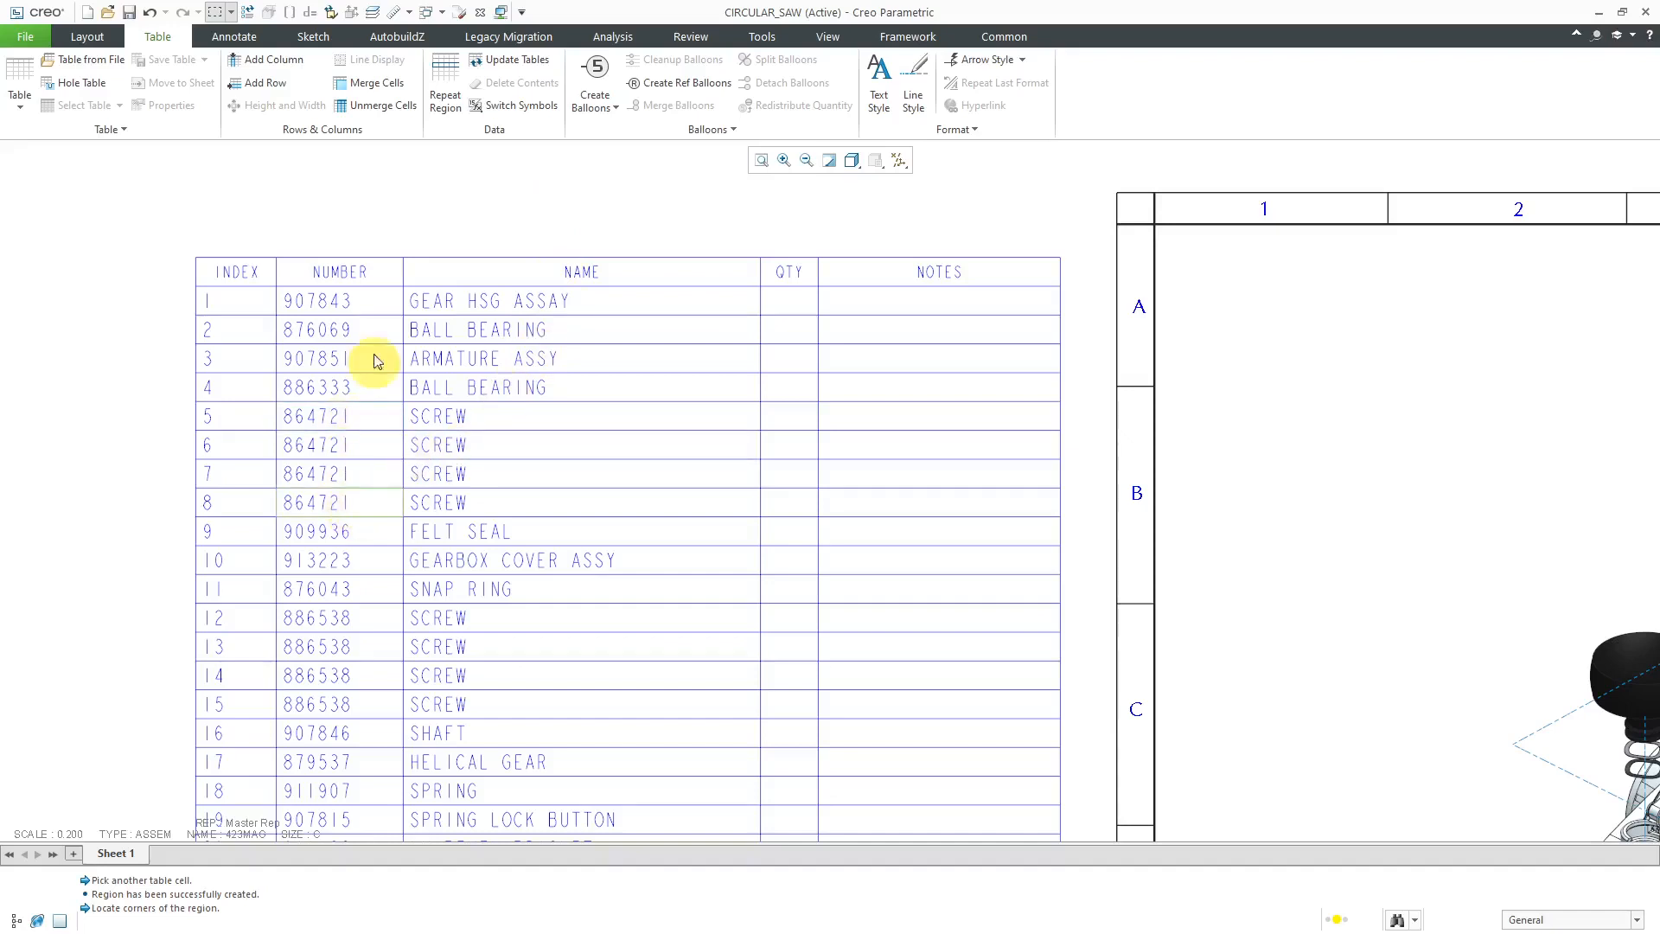
Step: Set the repeat region's attributes to No Duplicates and Recursive
{"action": "left_click", "coordinate": [446, 101]}
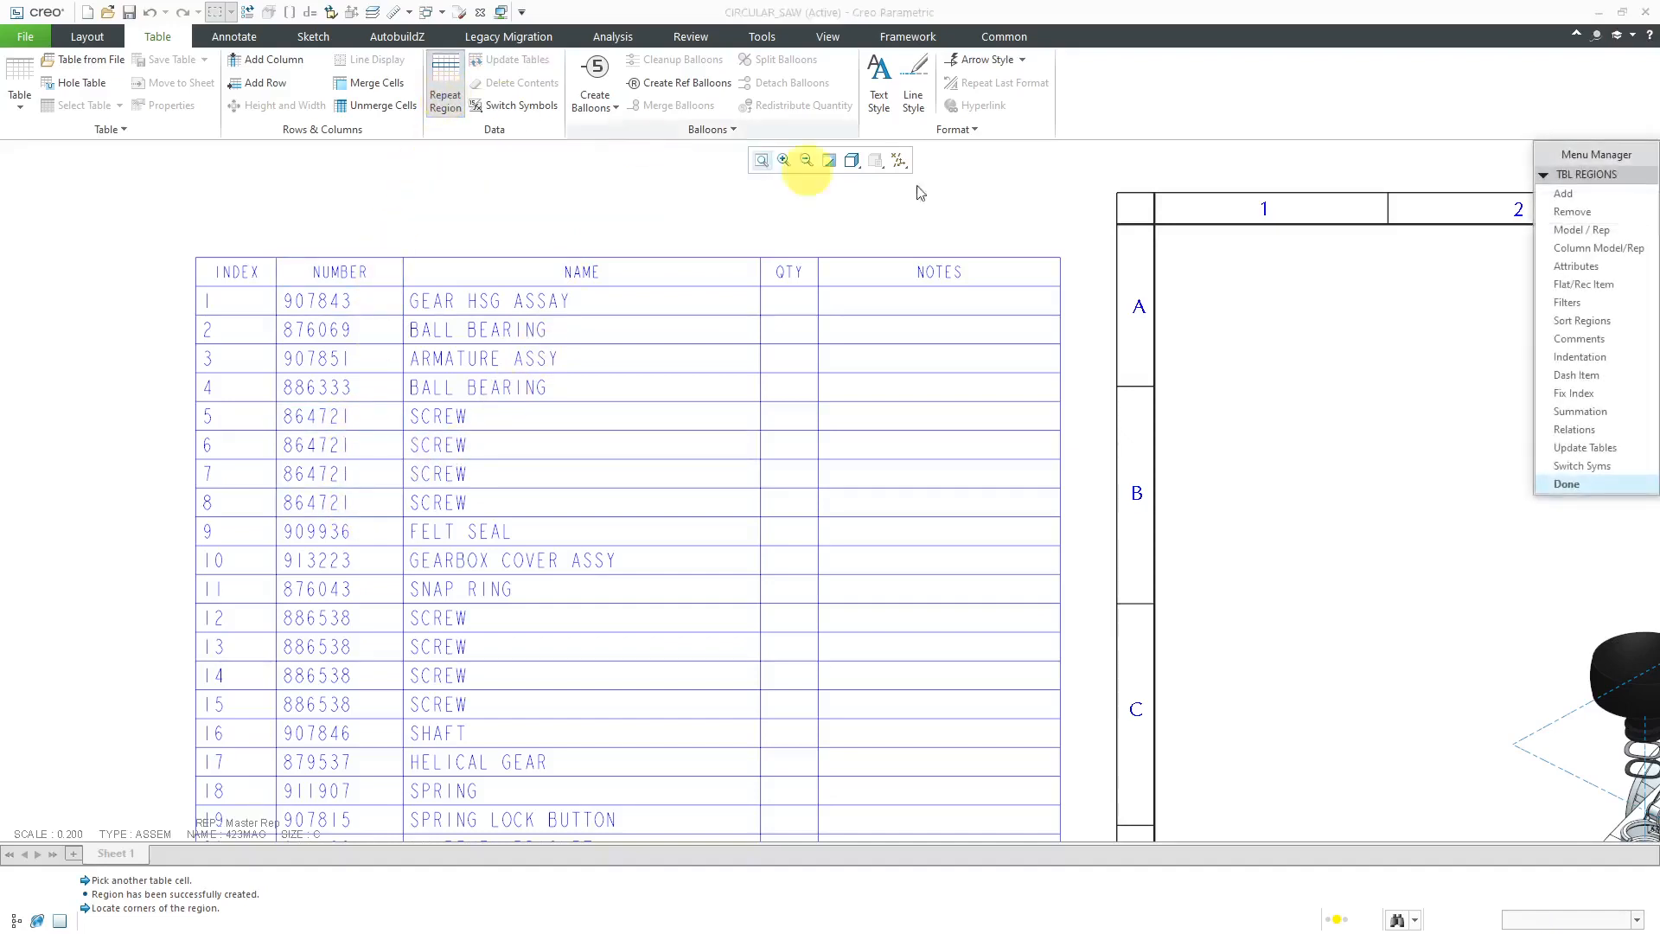
{"action": "left_click", "coordinate": [1575, 268]}
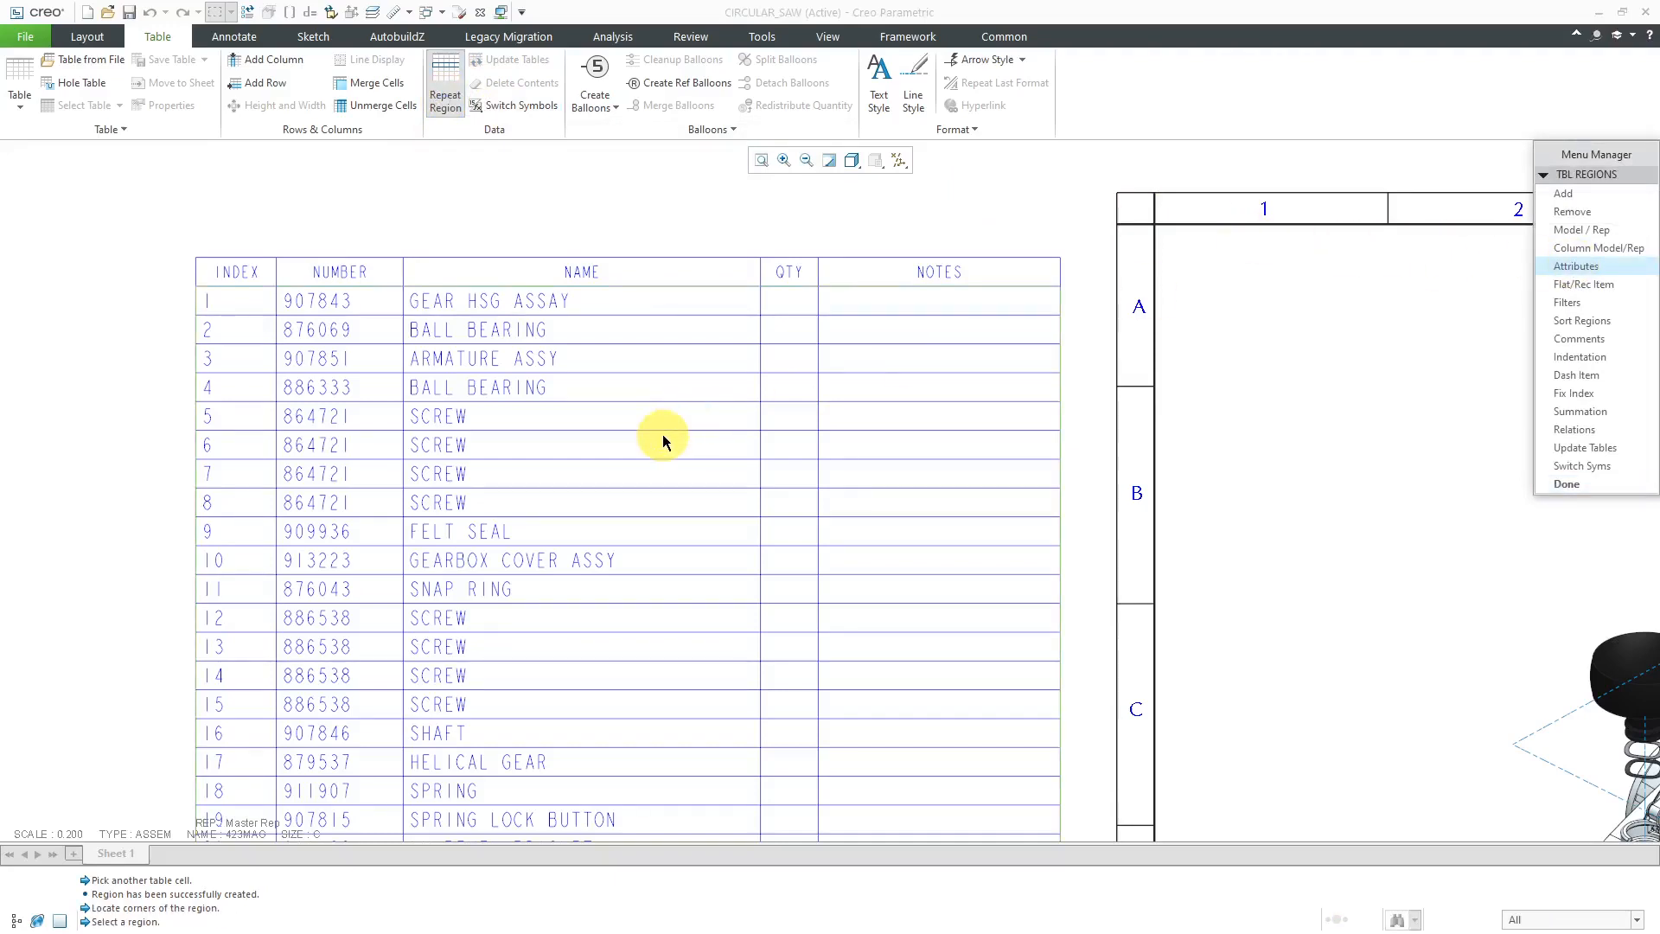
{"action": "left_click", "coordinate": [663, 439]}
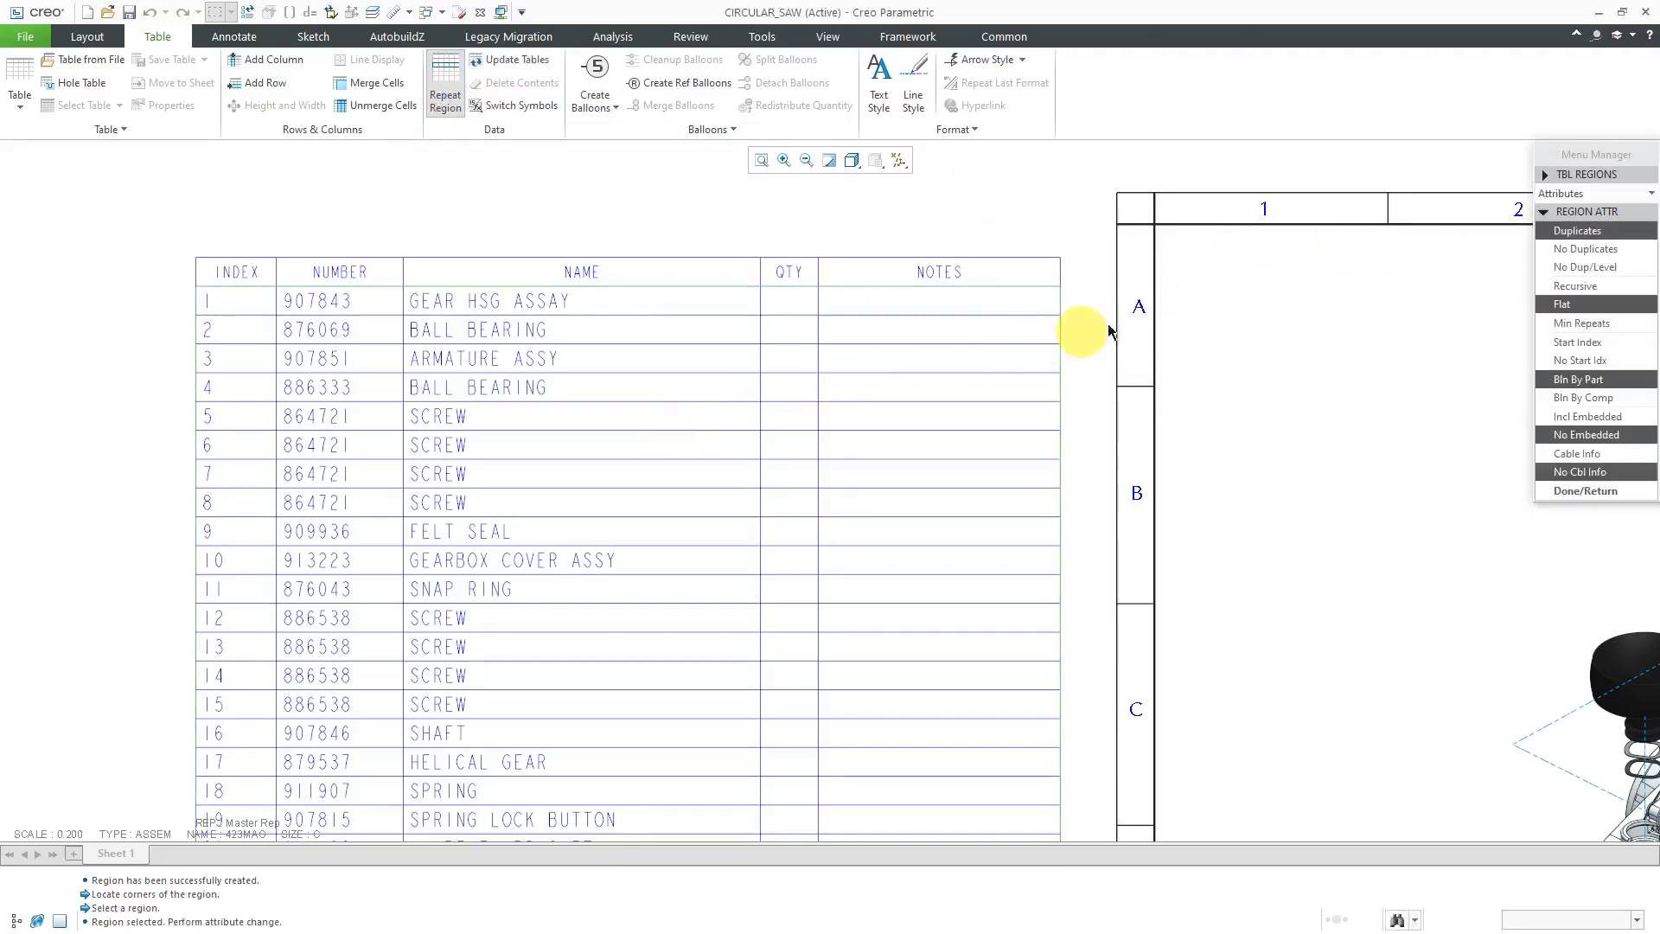
{"action": "left_click", "coordinate": [1587, 252]}
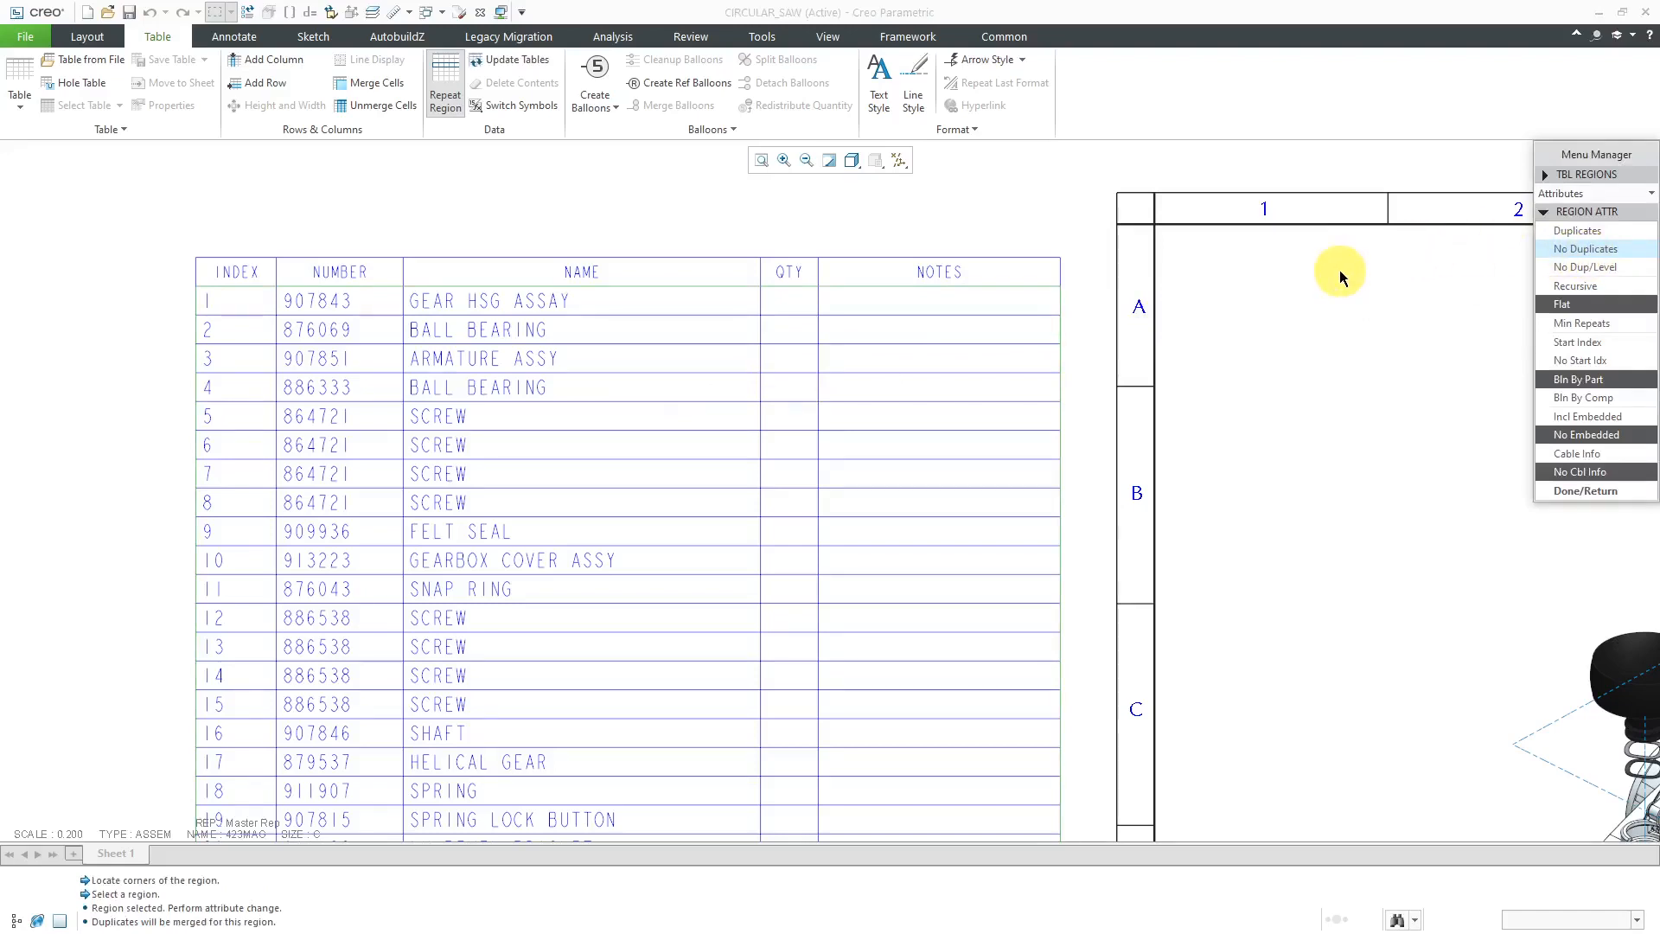
{"action": "left_click", "coordinate": [1591, 288]}
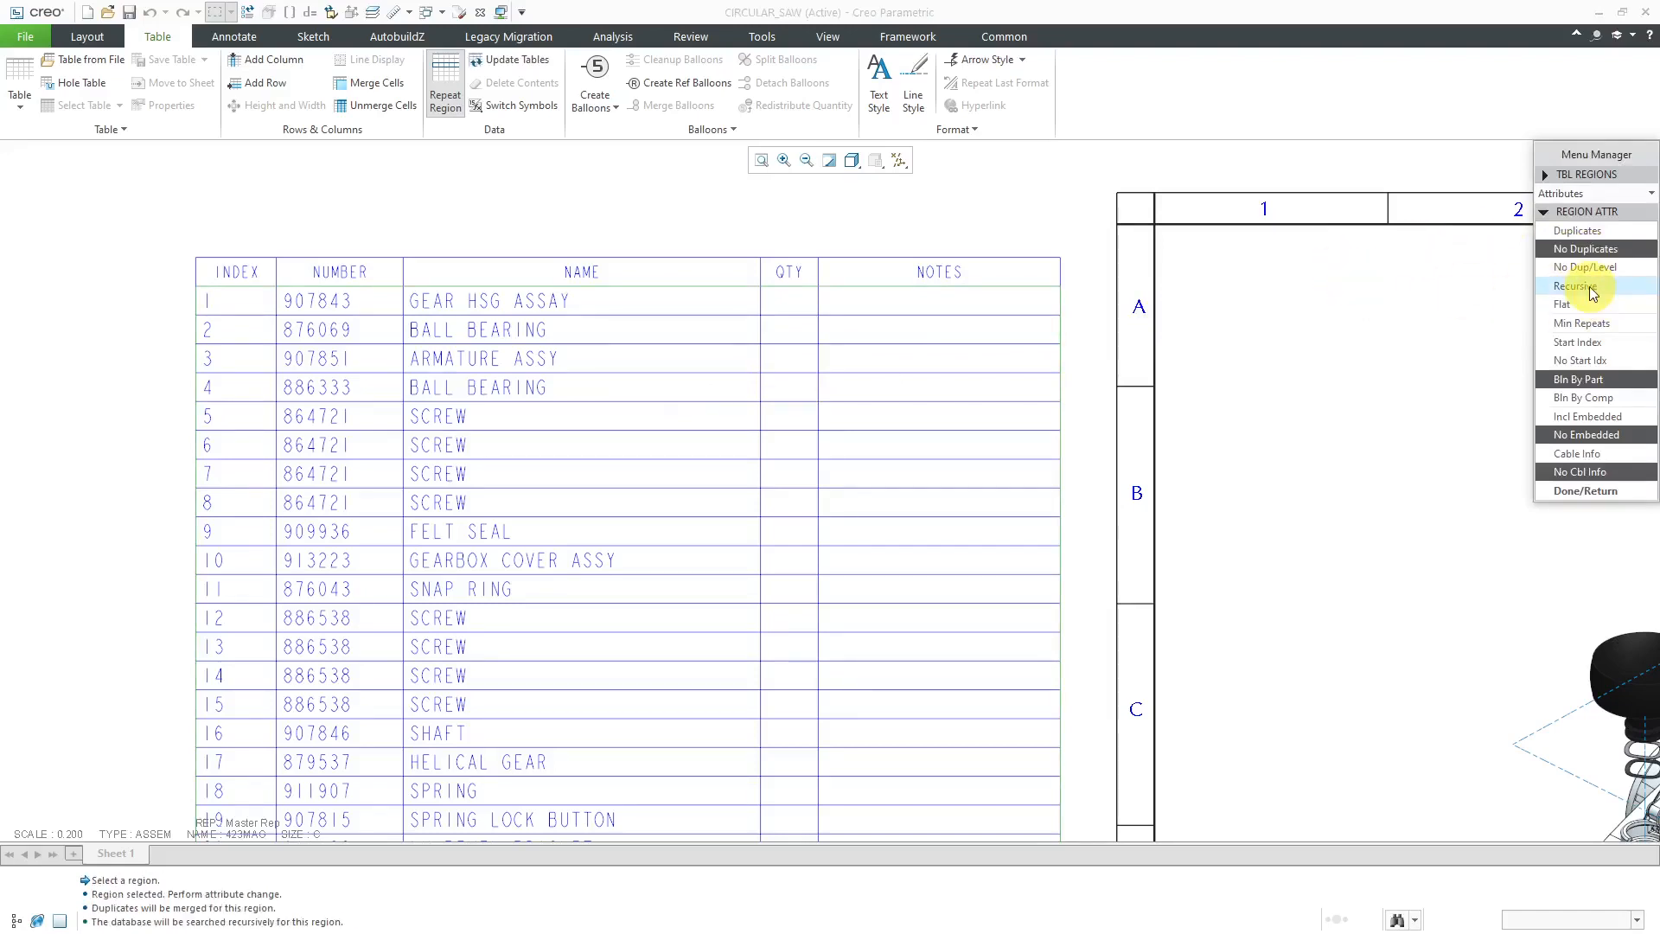
{"action": "left_click", "coordinate": [1602, 492]}
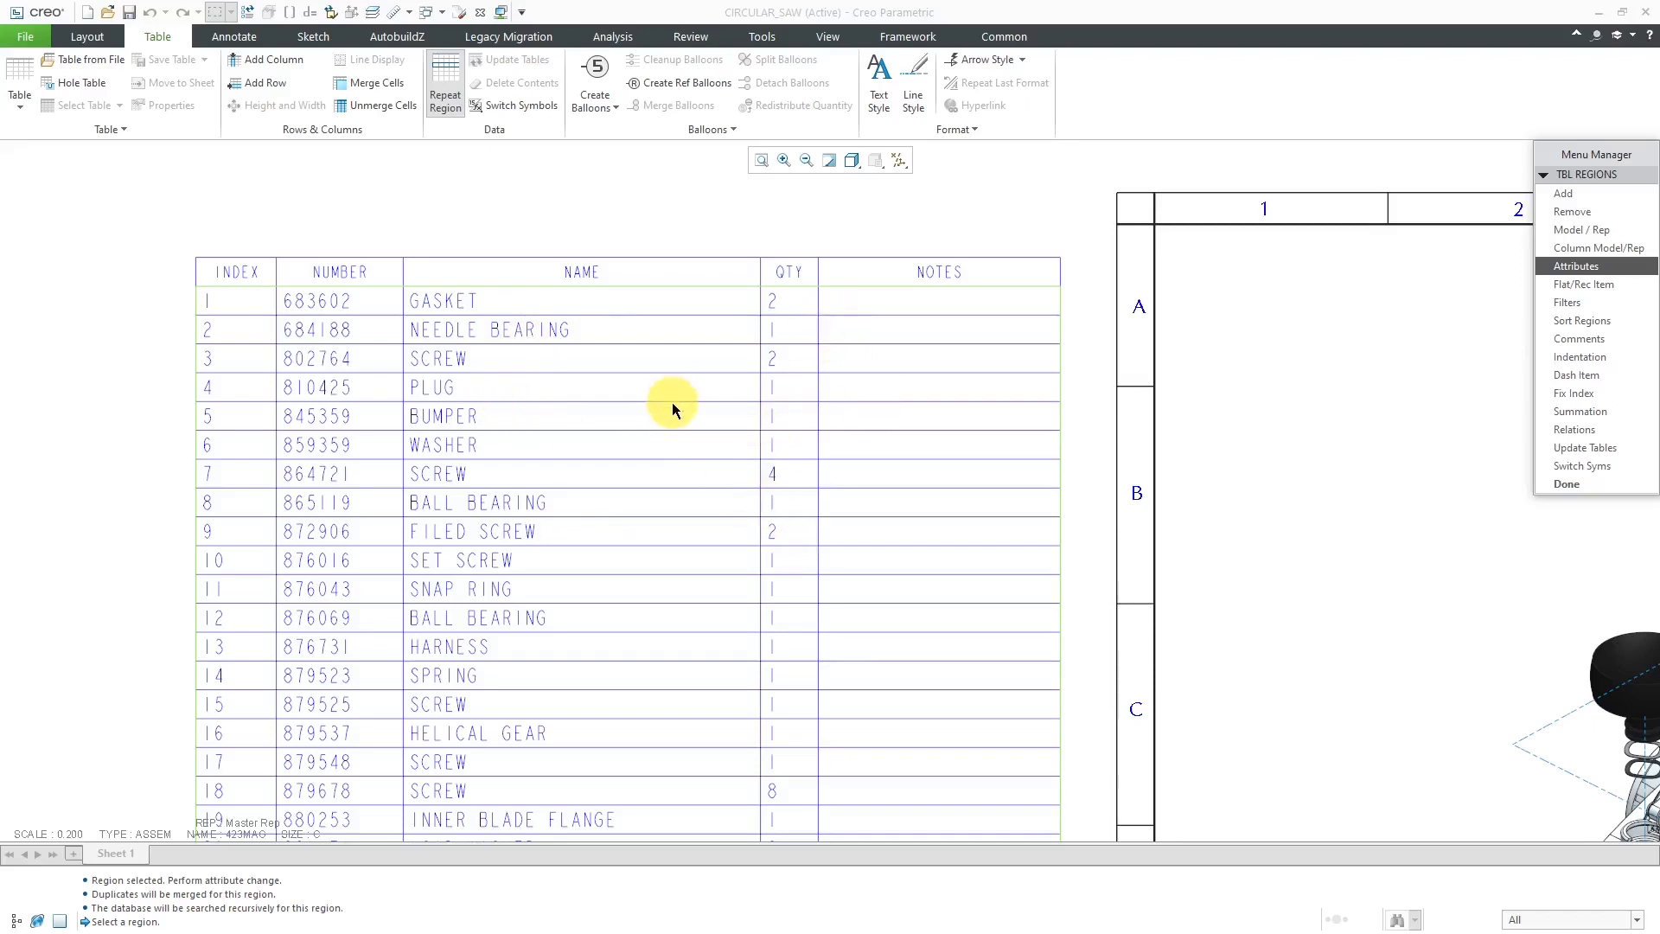
Step: Add the rule filter &asm.mbr.type == part to the repeat region so that it lists only parts
{"action": "scroll", "coordinate": [458, 473], "scroll_direction": "down", "scroll_amount": 5}
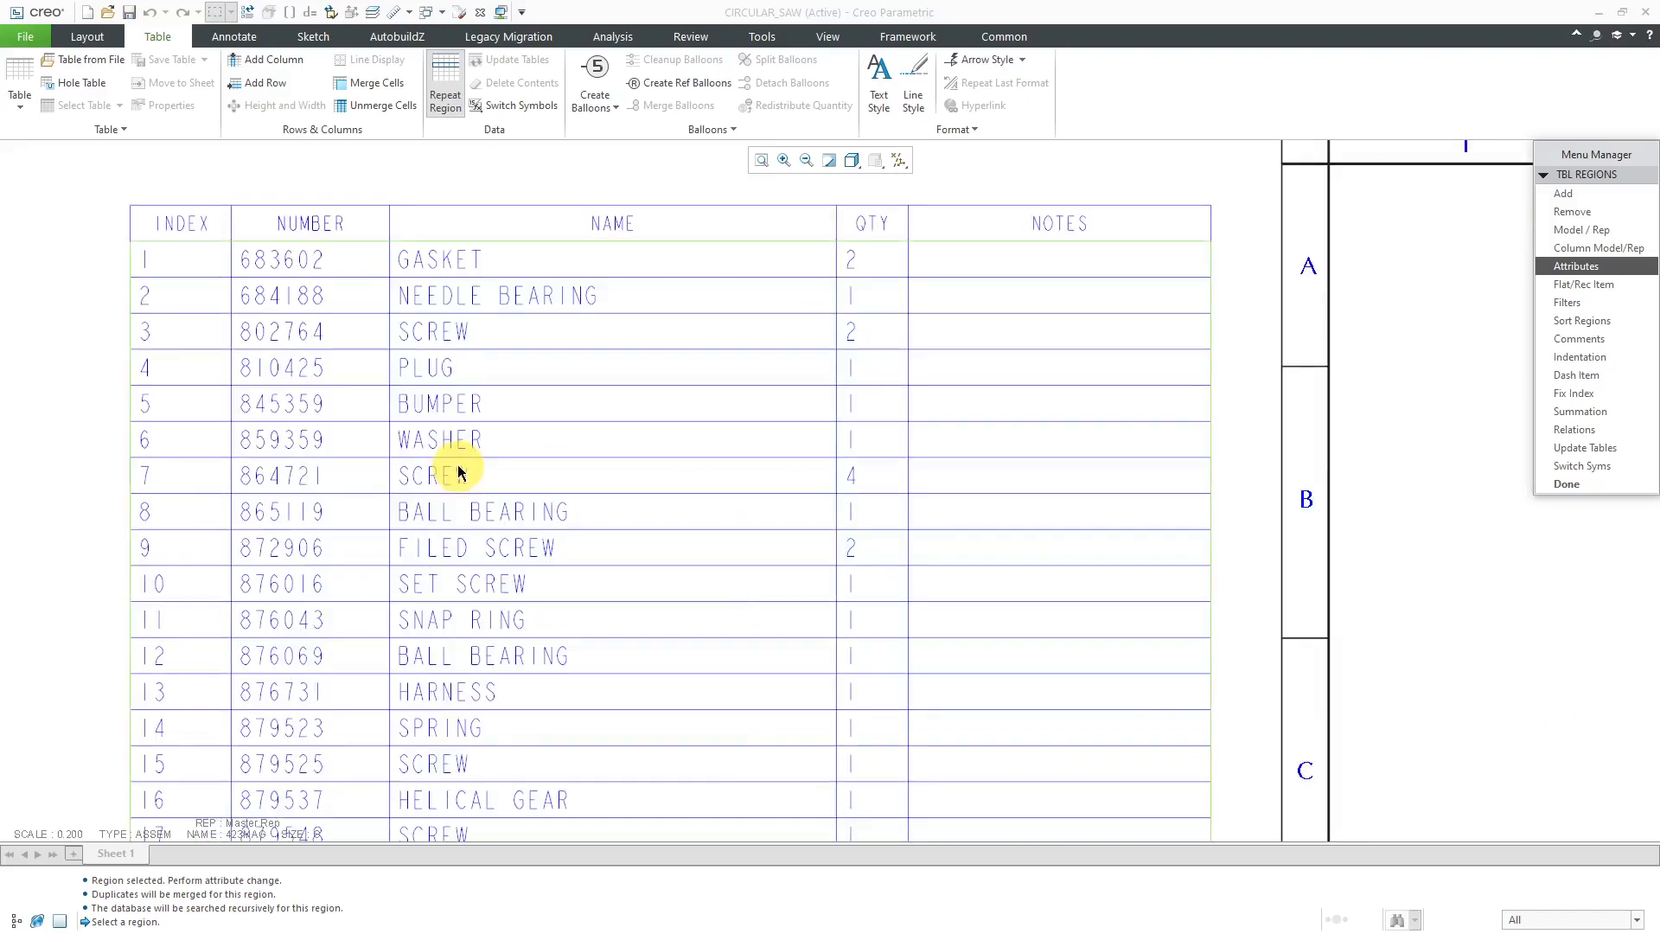
{"action": "mouse_move", "coordinate": [523, 519]}
{"action": "middle_mouse_down"}
{"action": "mouse_move", "coordinate": [537, 496]}
{"action": "mouse_move", "coordinate": [503, 225]}
{"action": "mouse_move", "coordinate": [500, 426]}
{"action": "mouse_move", "coordinate": [553, 585]}
{"action": "mouse_move", "coordinate": [567, 345]}
{"action": "mouse_move", "coordinate": [554, 563]}
{"action": "mouse_move", "coordinate": [541, 345]}
{"action": "mouse_move", "coordinate": [536, 526]}
{"action": "mouse_move", "coordinate": [526, 416]}
{"action": "mouse_move", "coordinate": [541, 311]}
{"action": "mouse_move", "coordinate": [548, 407]}
{"action": "middle_mouse_up"}
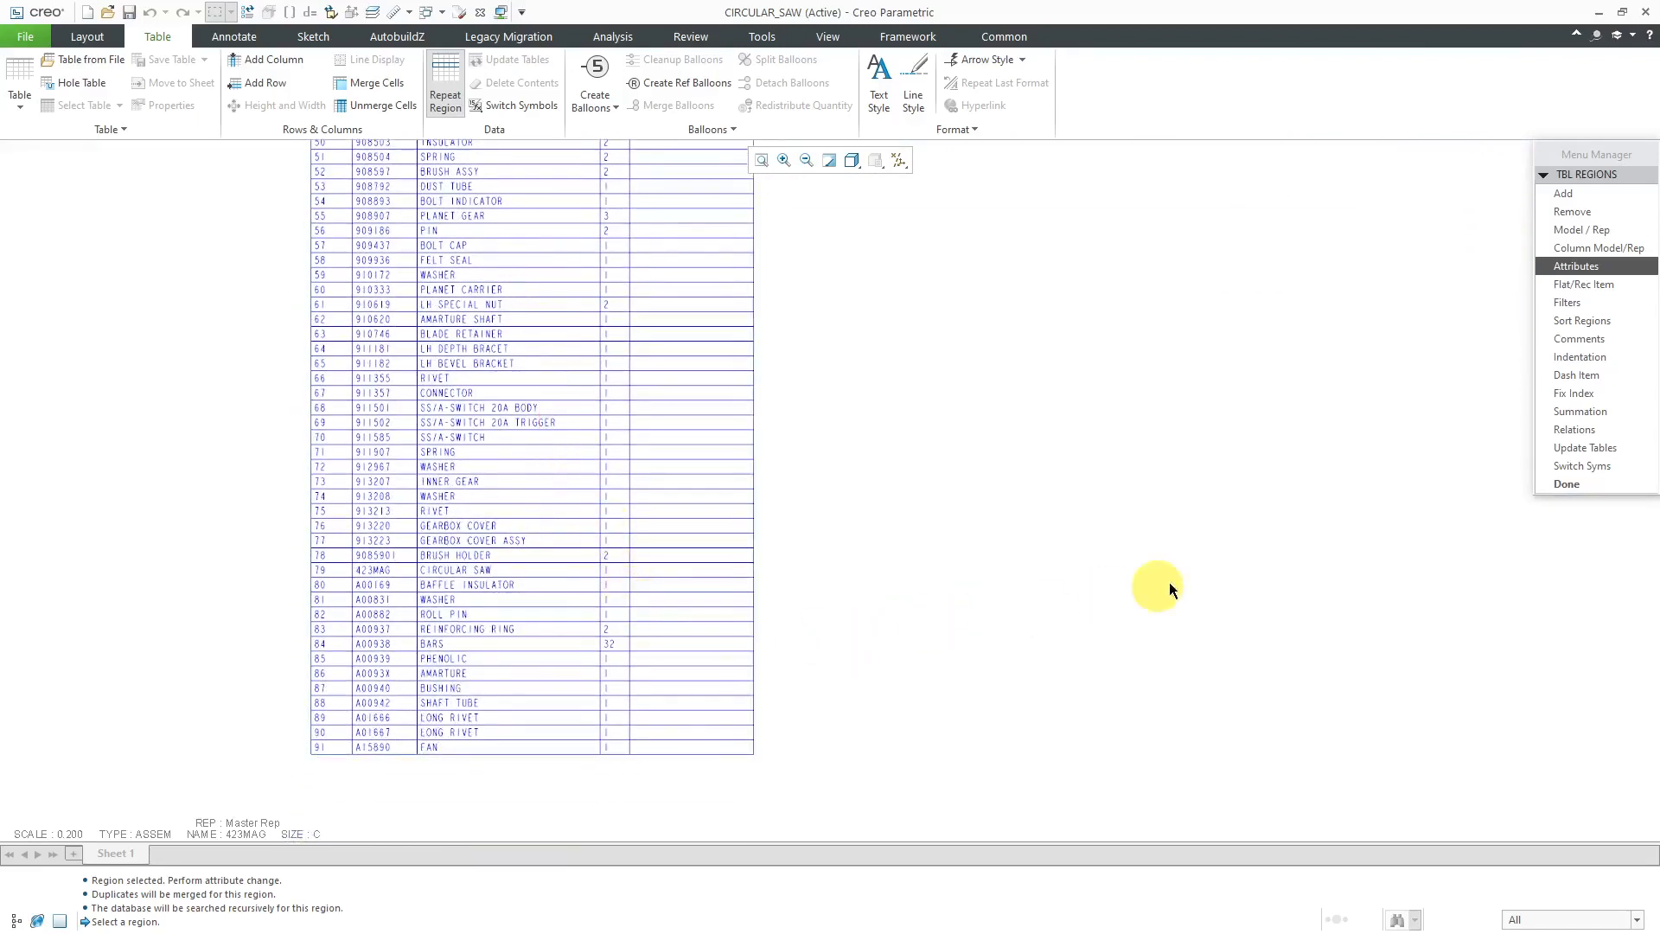
{"action": "left_click", "coordinate": [1569, 303]}
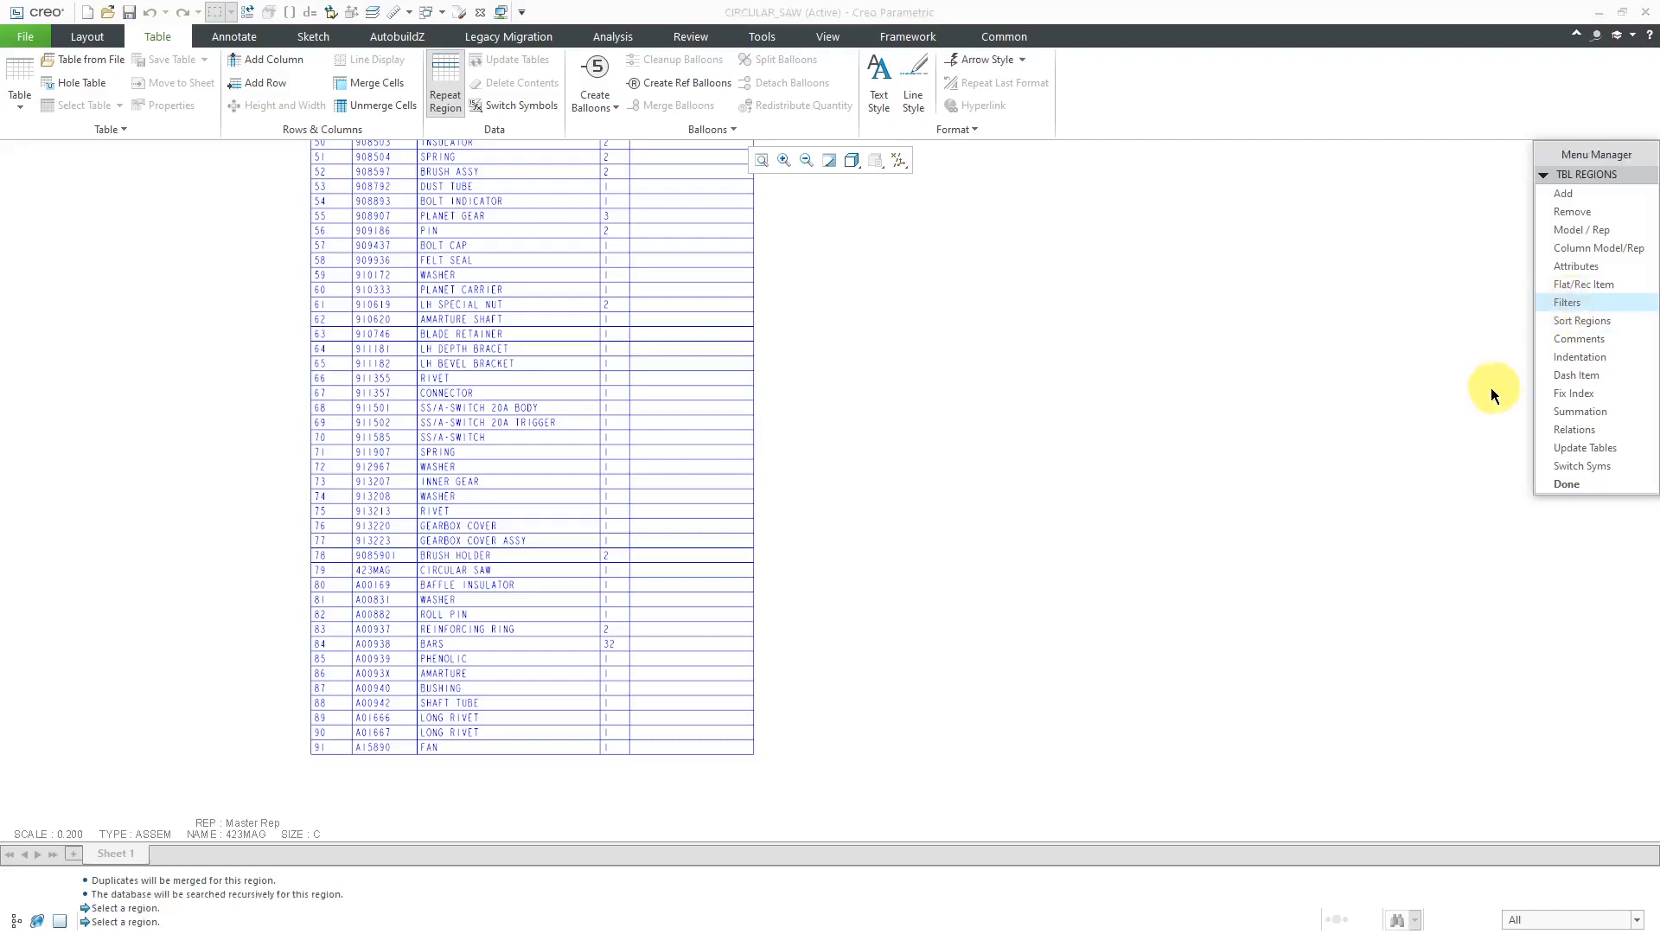
{"action": "left_click", "coordinate": [505, 495]}
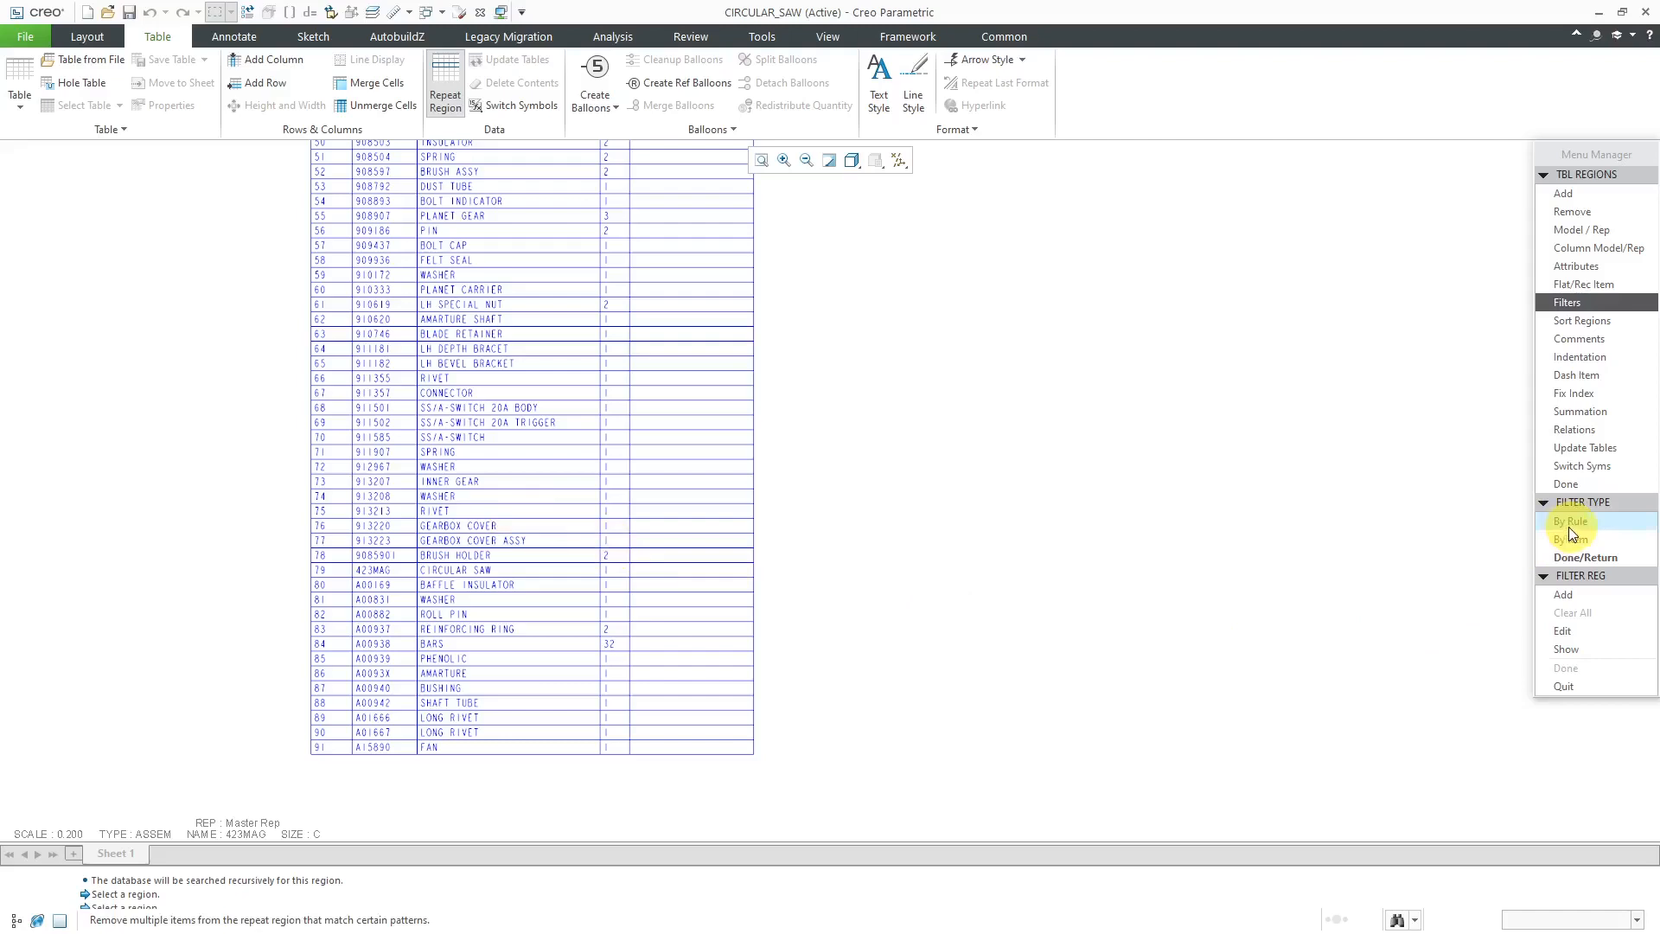
{"action": "left_click", "coordinate": [1580, 597]}
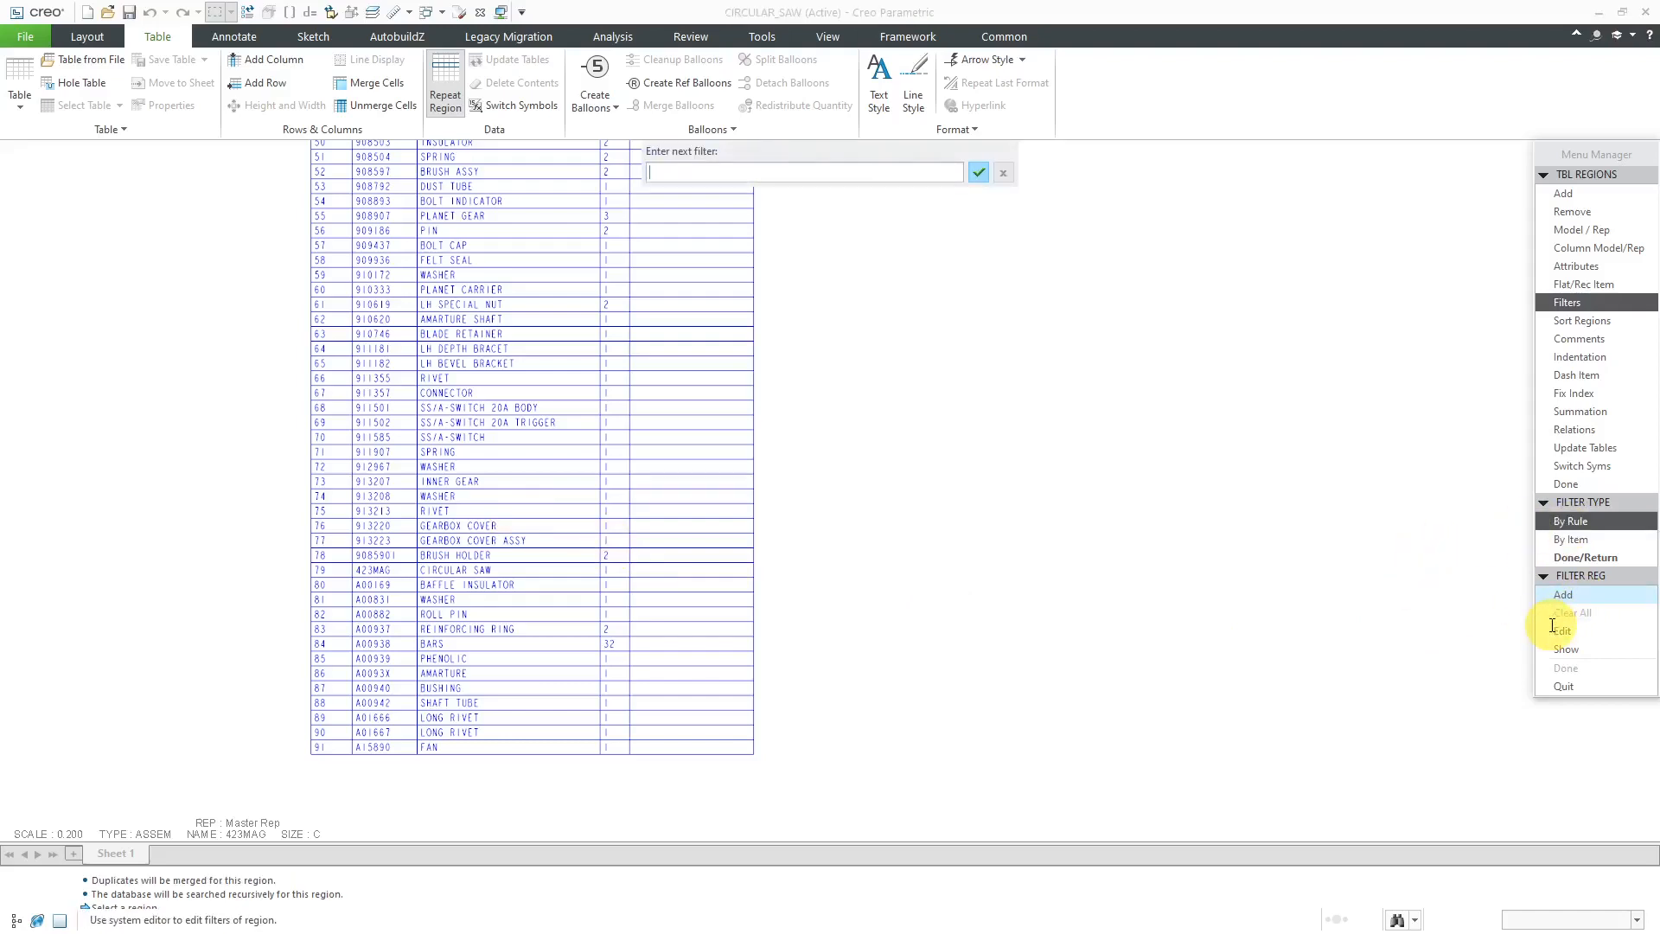
{"action": "type", "text": "&asm.mbr.type == pa"}
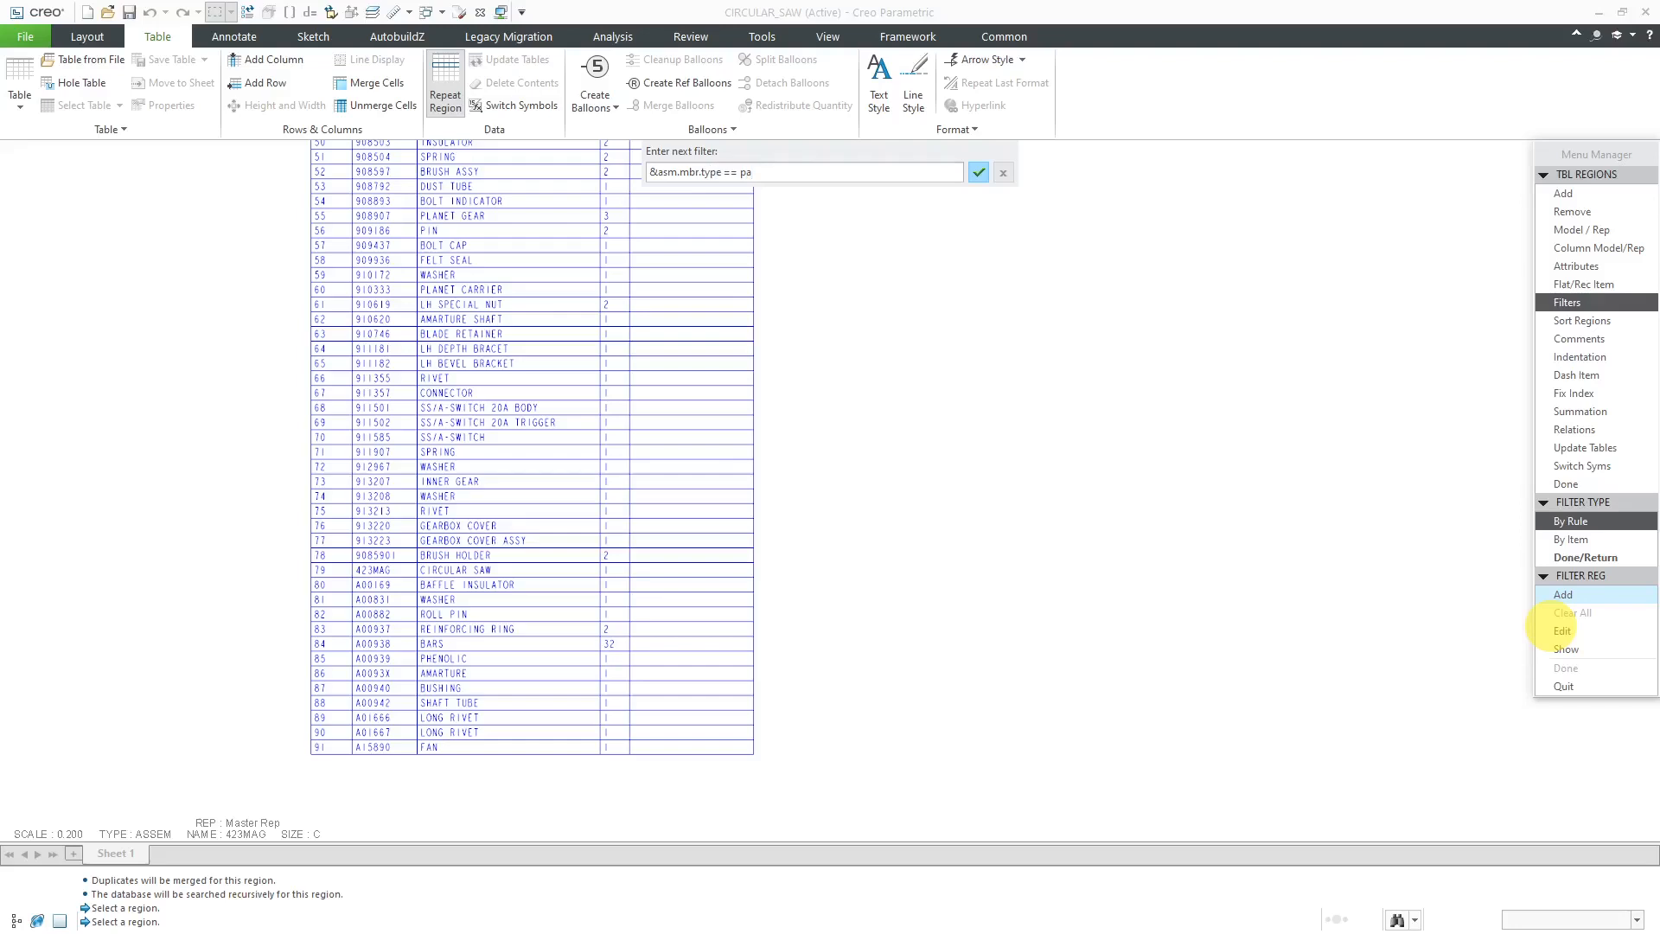
{"action": "key", "text": "Return"}
{"action": "key", "text": "Return"}
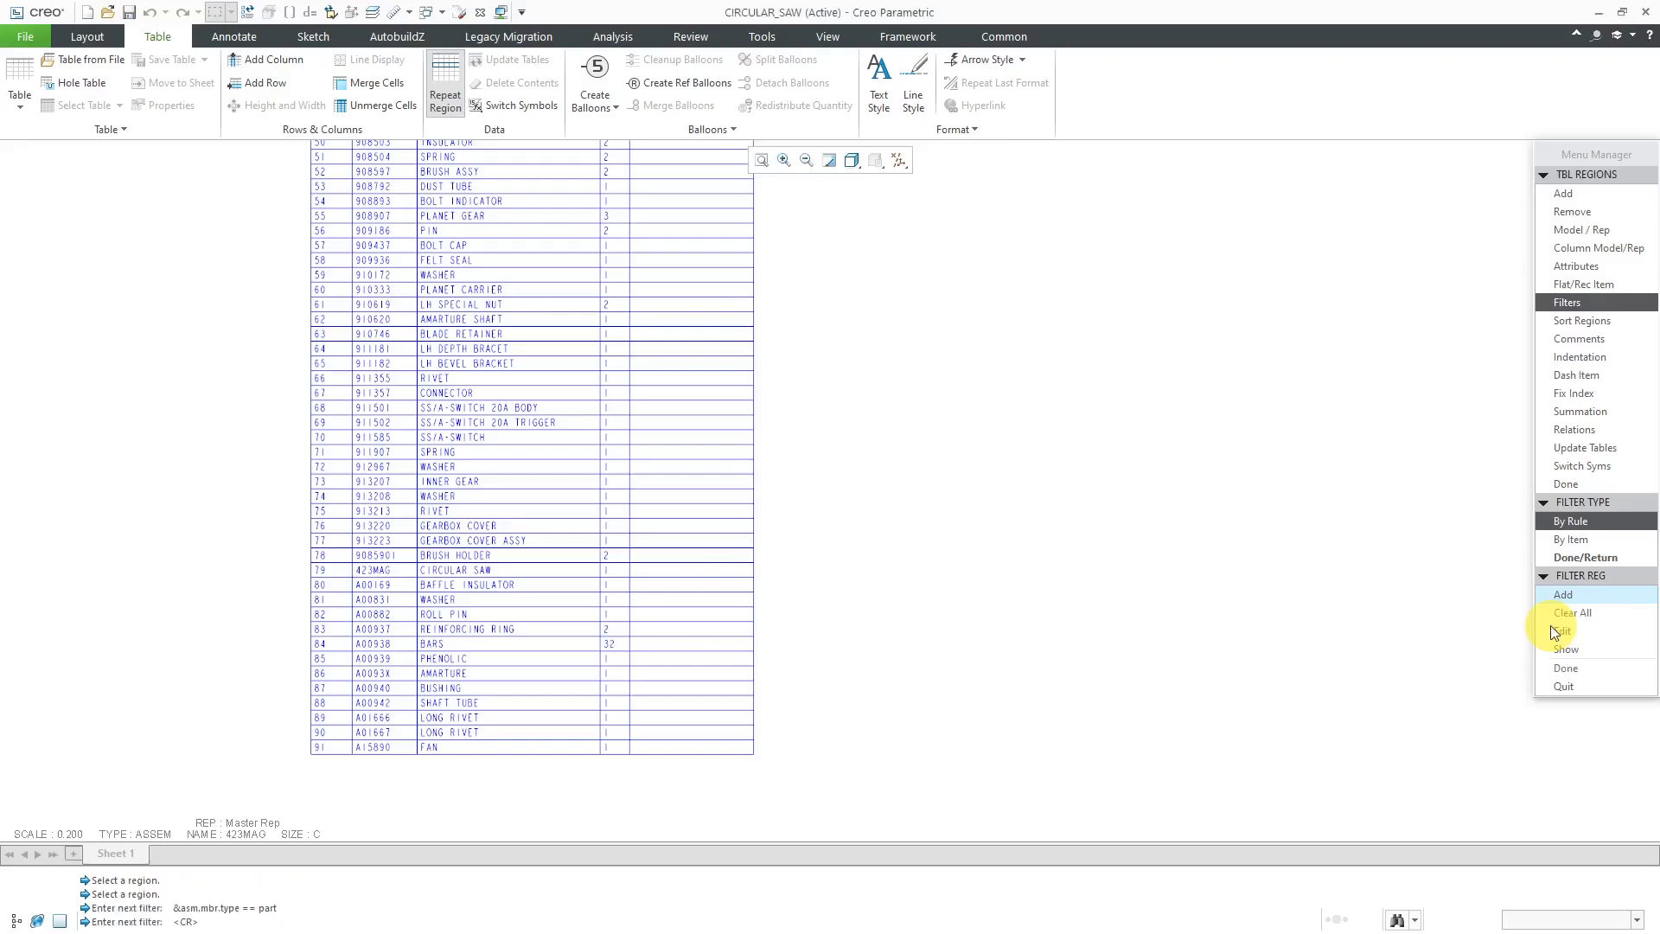
{"action": "left_click", "coordinate": [1565, 668]}
{"action": "left_click", "coordinate": [1568, 560]}
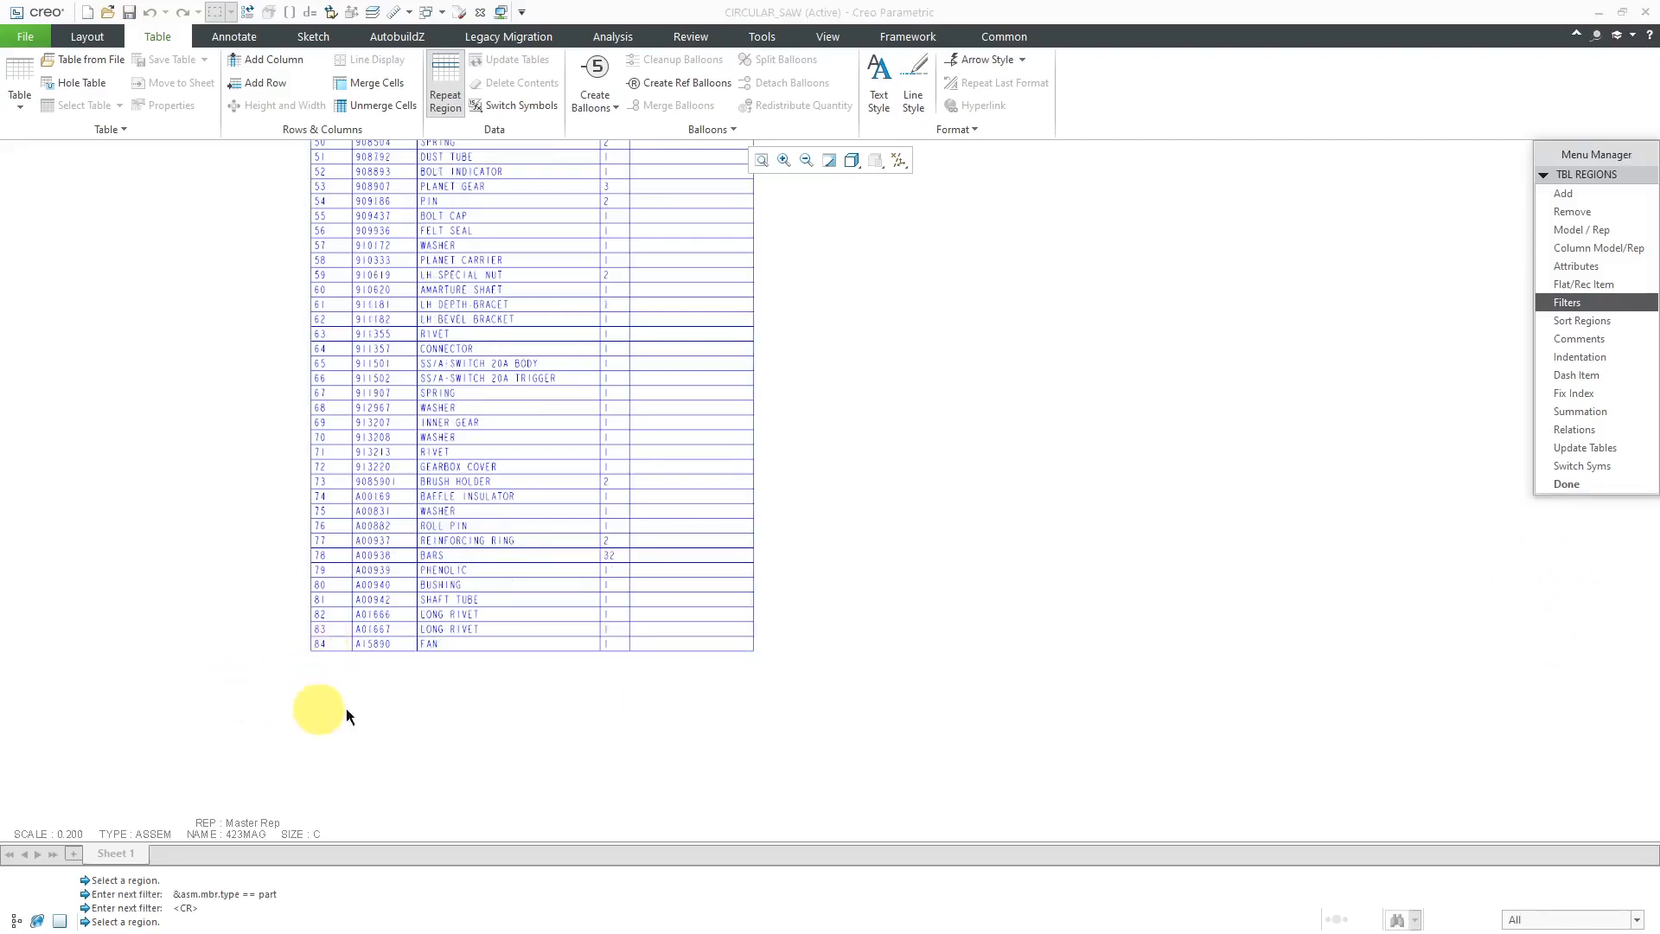
{"action": "scroll", "coordinate": [600, 775], "scroll_direction": "up", "scroll_amount": 4}
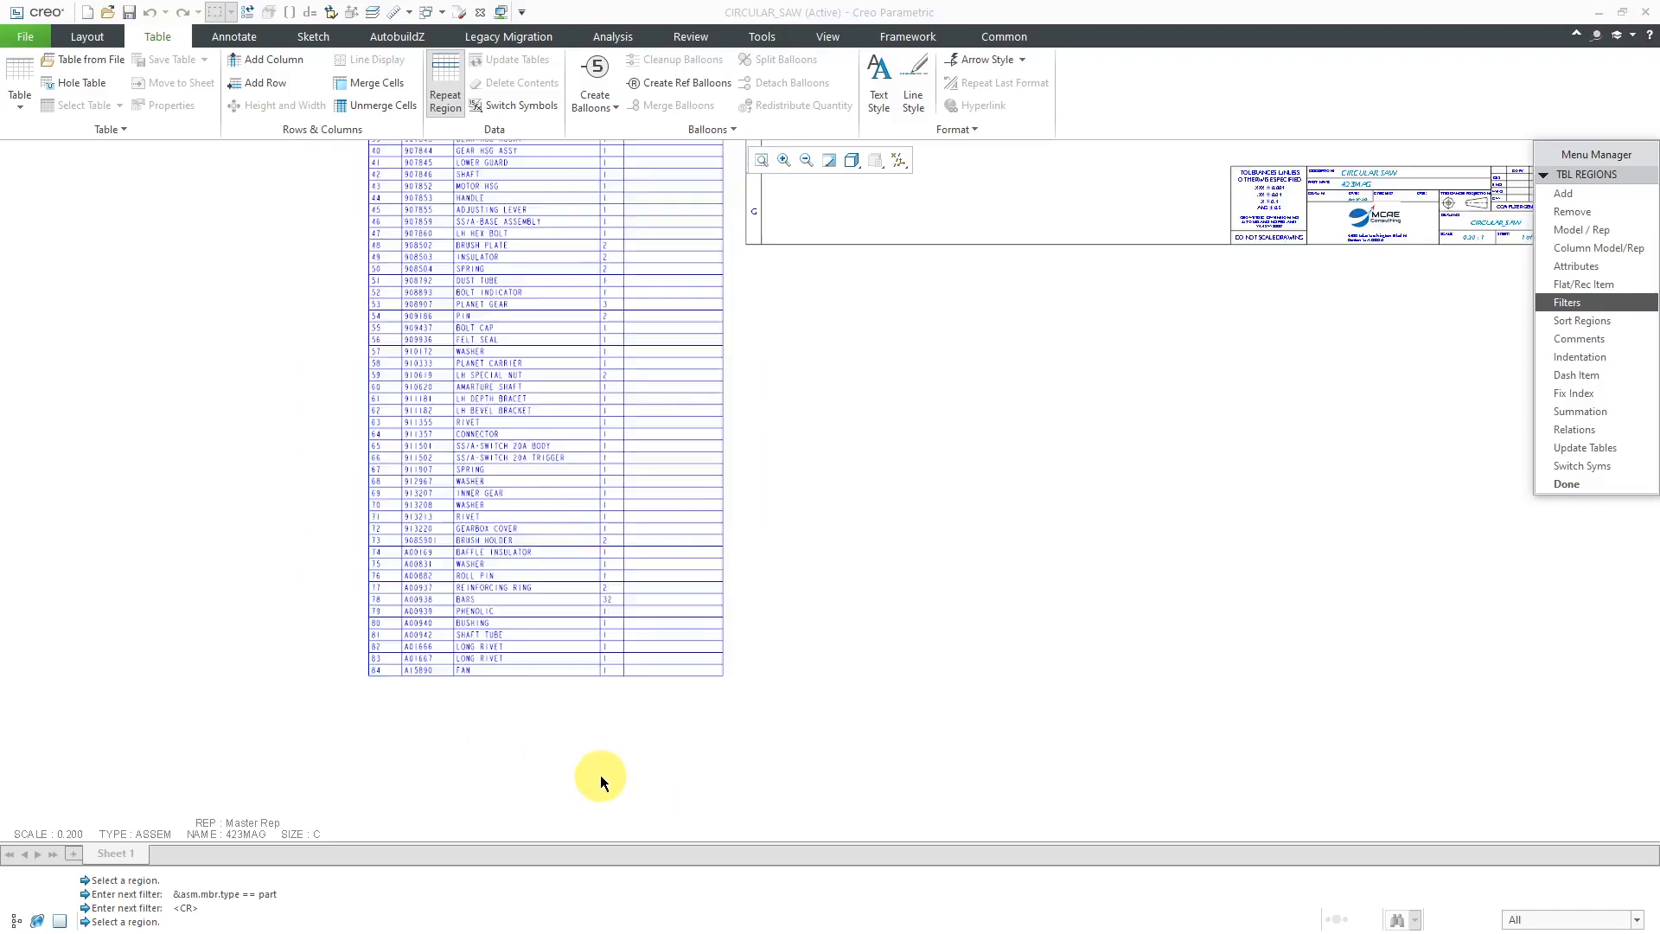
{"action": "scroll", "coordinate": [600, 775], "scroll_direction": "up", "scroll_amount": 1}
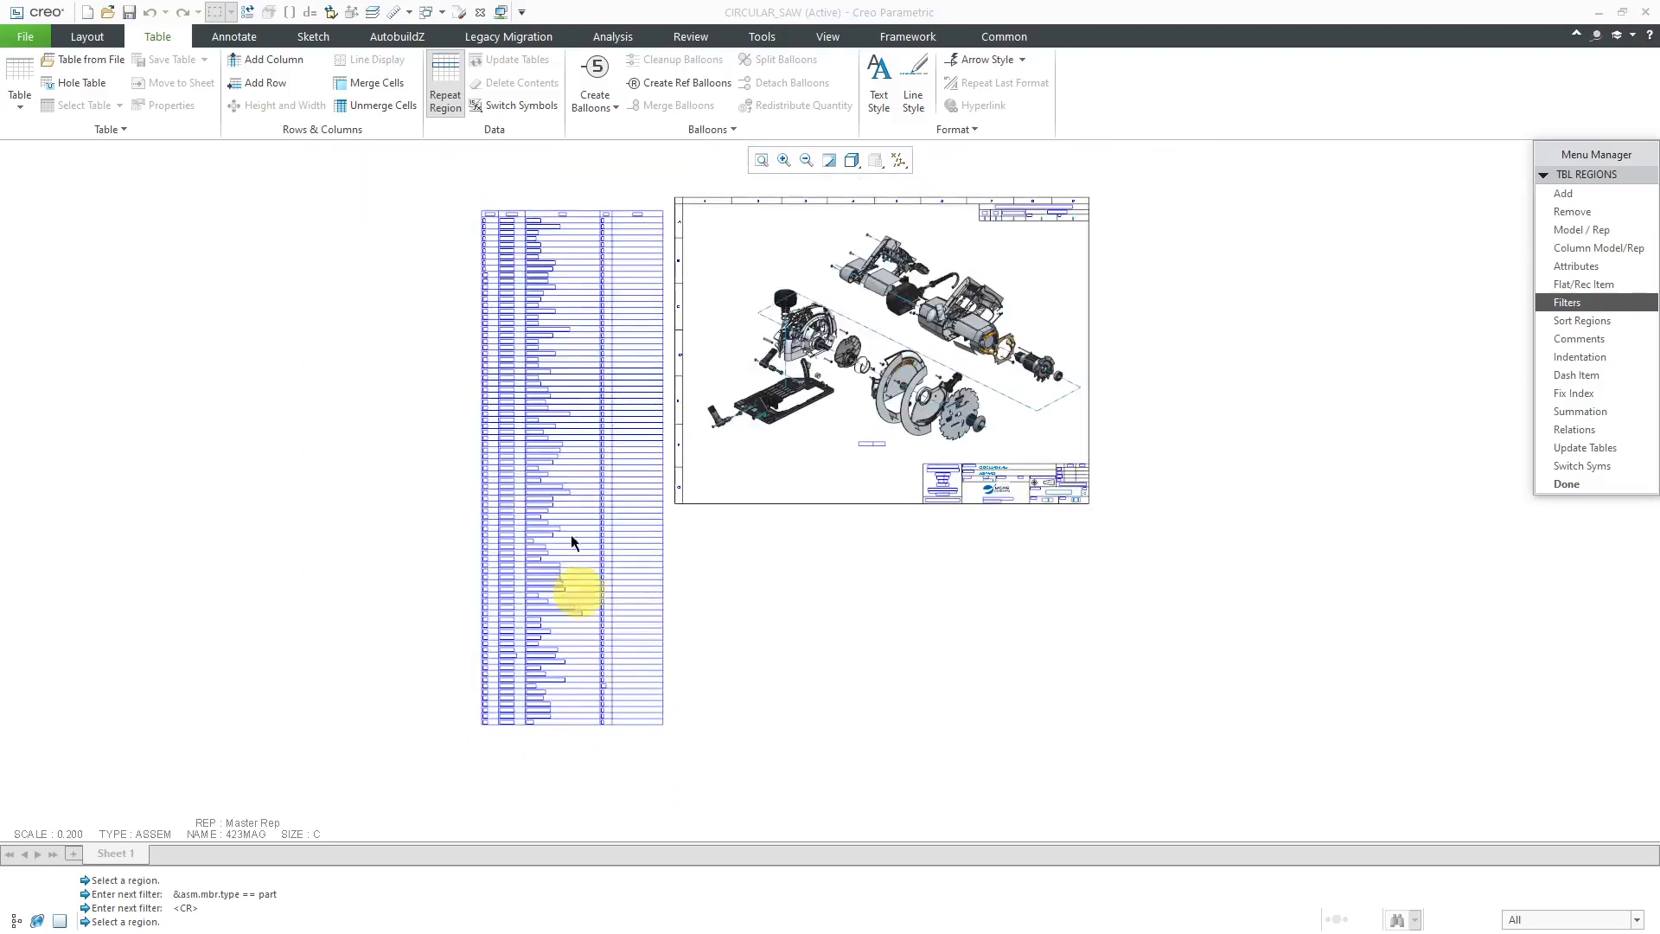
{"action": "scroll", "coordinate": [586, 674], "scroll_direction": "up", "scroll_amount": 1}
{"action": "scroll", "coordinate": [557, 407], "scroll_direction": "down", "scroll_amount": 1}
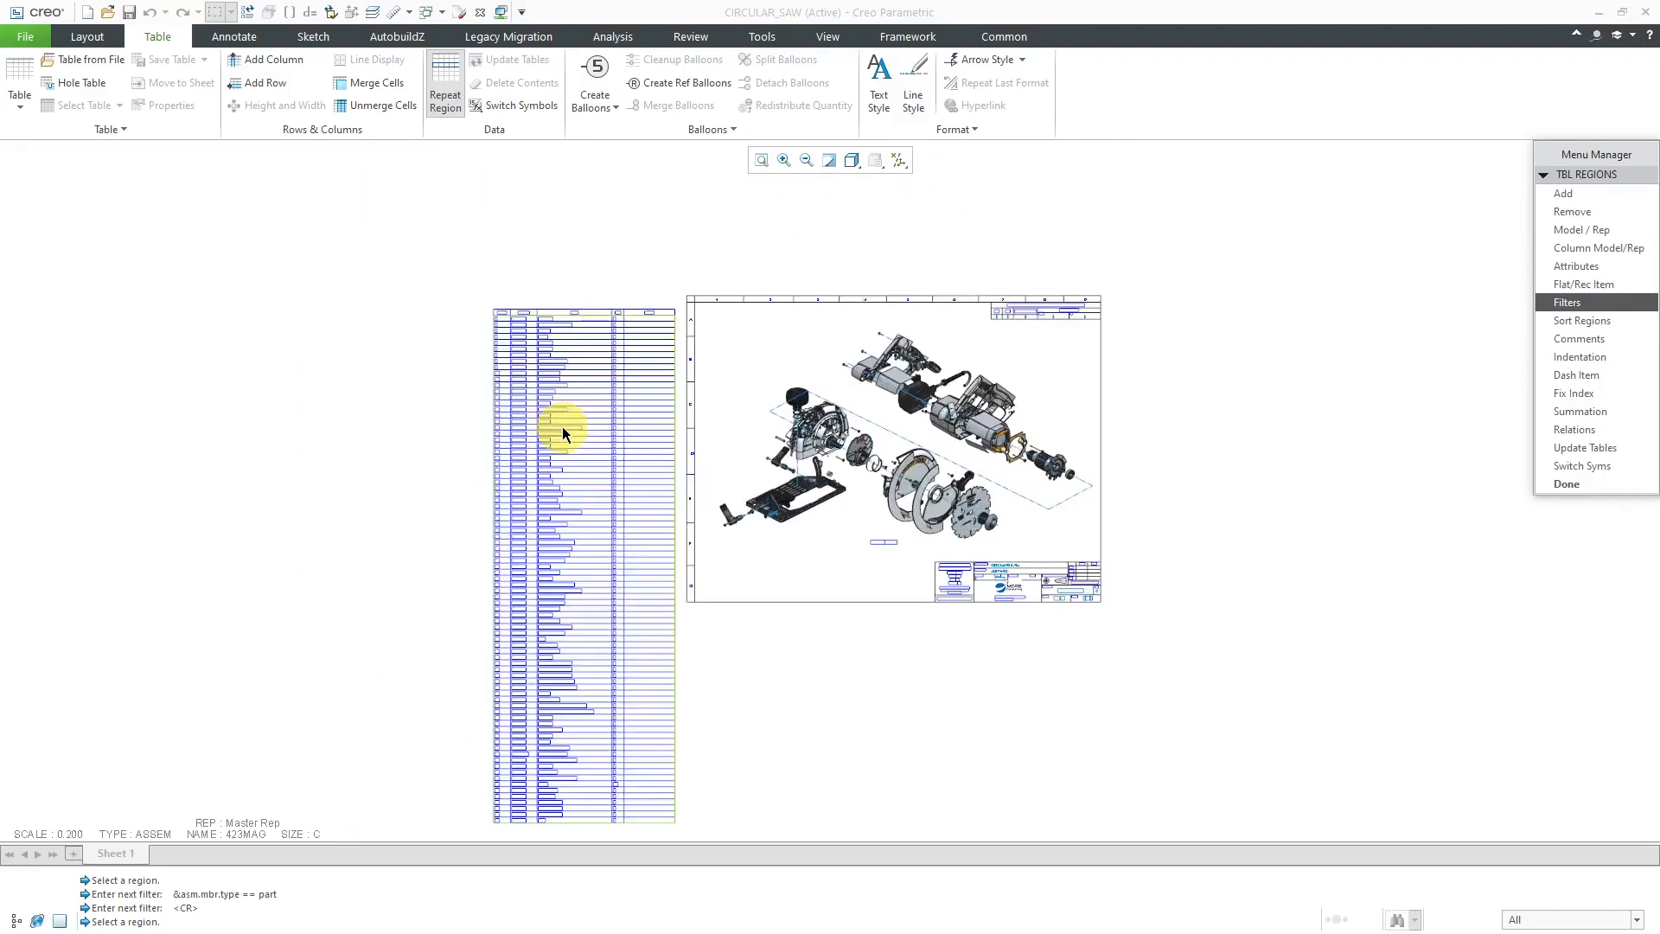
Step: Finish editing the repeat region and switch to the 423MAG.ASM assembly window
{"action": "scroll", "coordinate": [562, 427], "scroll_direction": "down", "scroll_amount": 3}
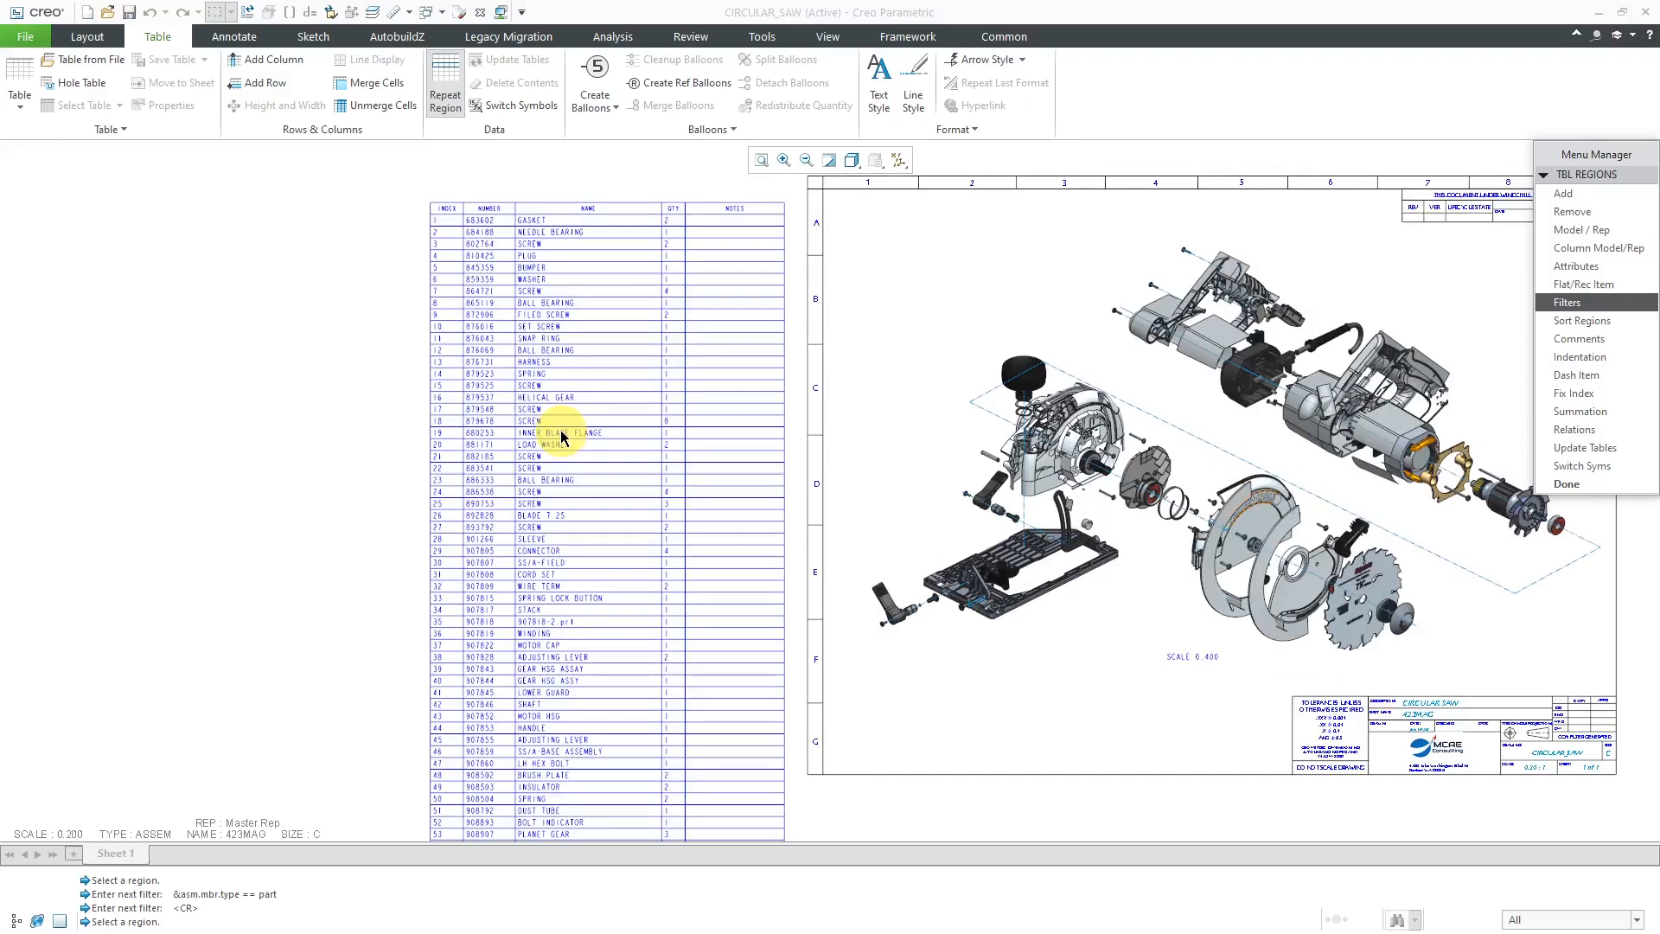
{"action": "scroll", "coordinate": [562, 434], "scroll_direction": "down", "scroll_amount": 1}
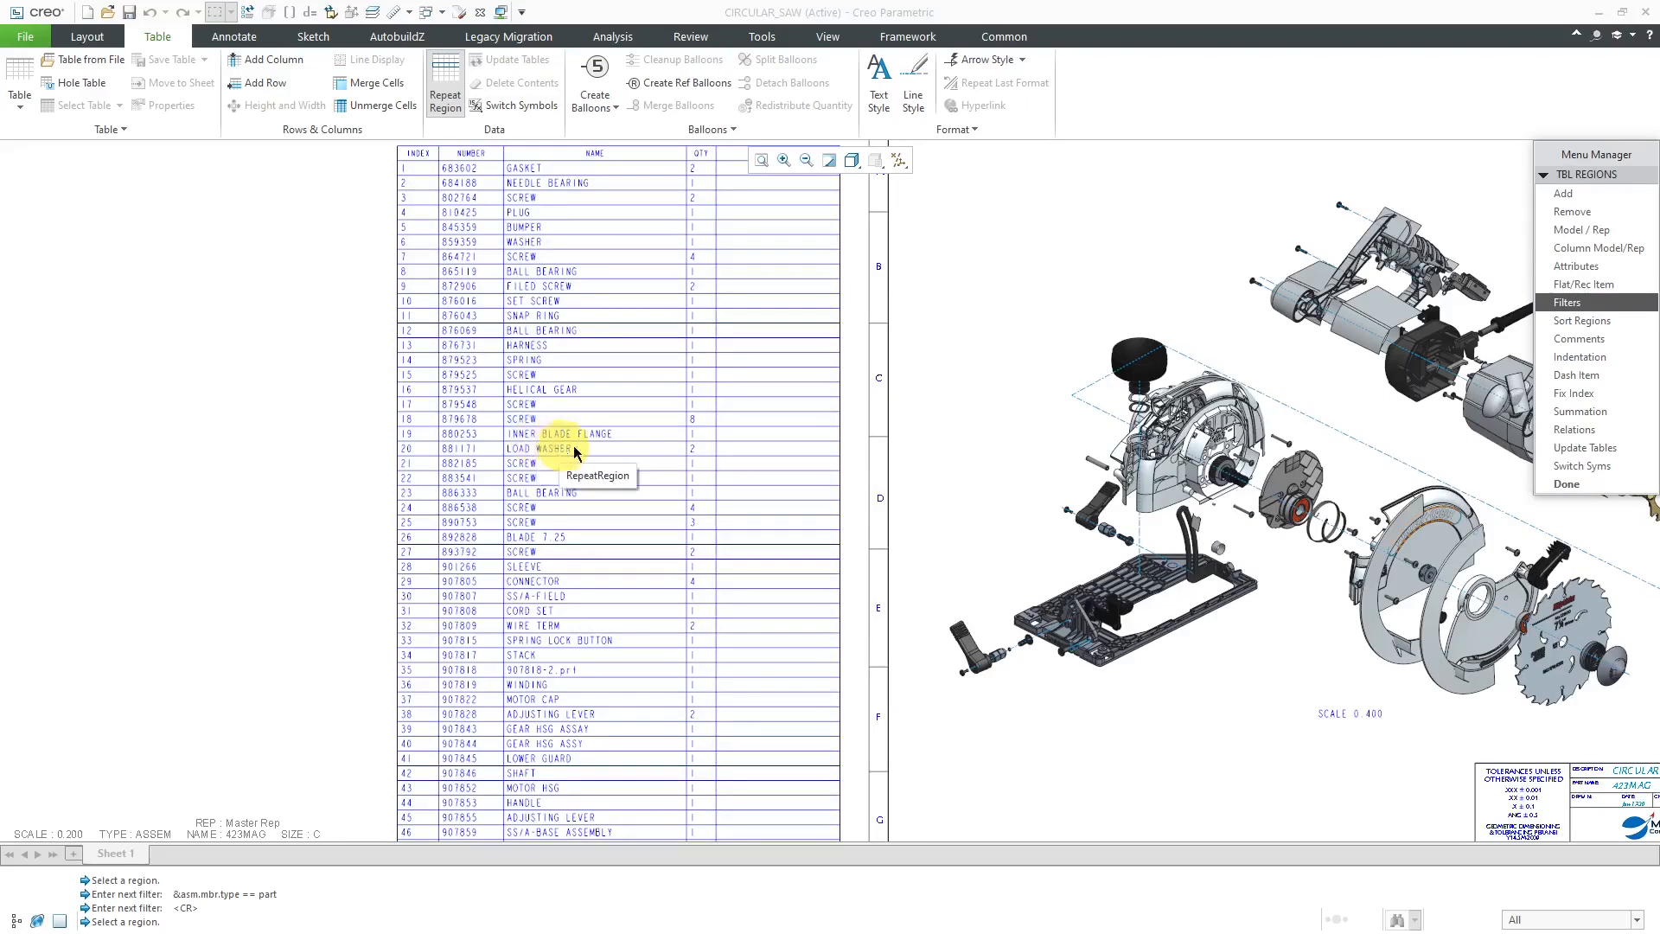
{"action": "left_click", "coordinate": [1567, 485]}
{"action": "left_click", "coordinate": [977, 357]}
{"action": "left_click", "coordinate": [442, 12]}
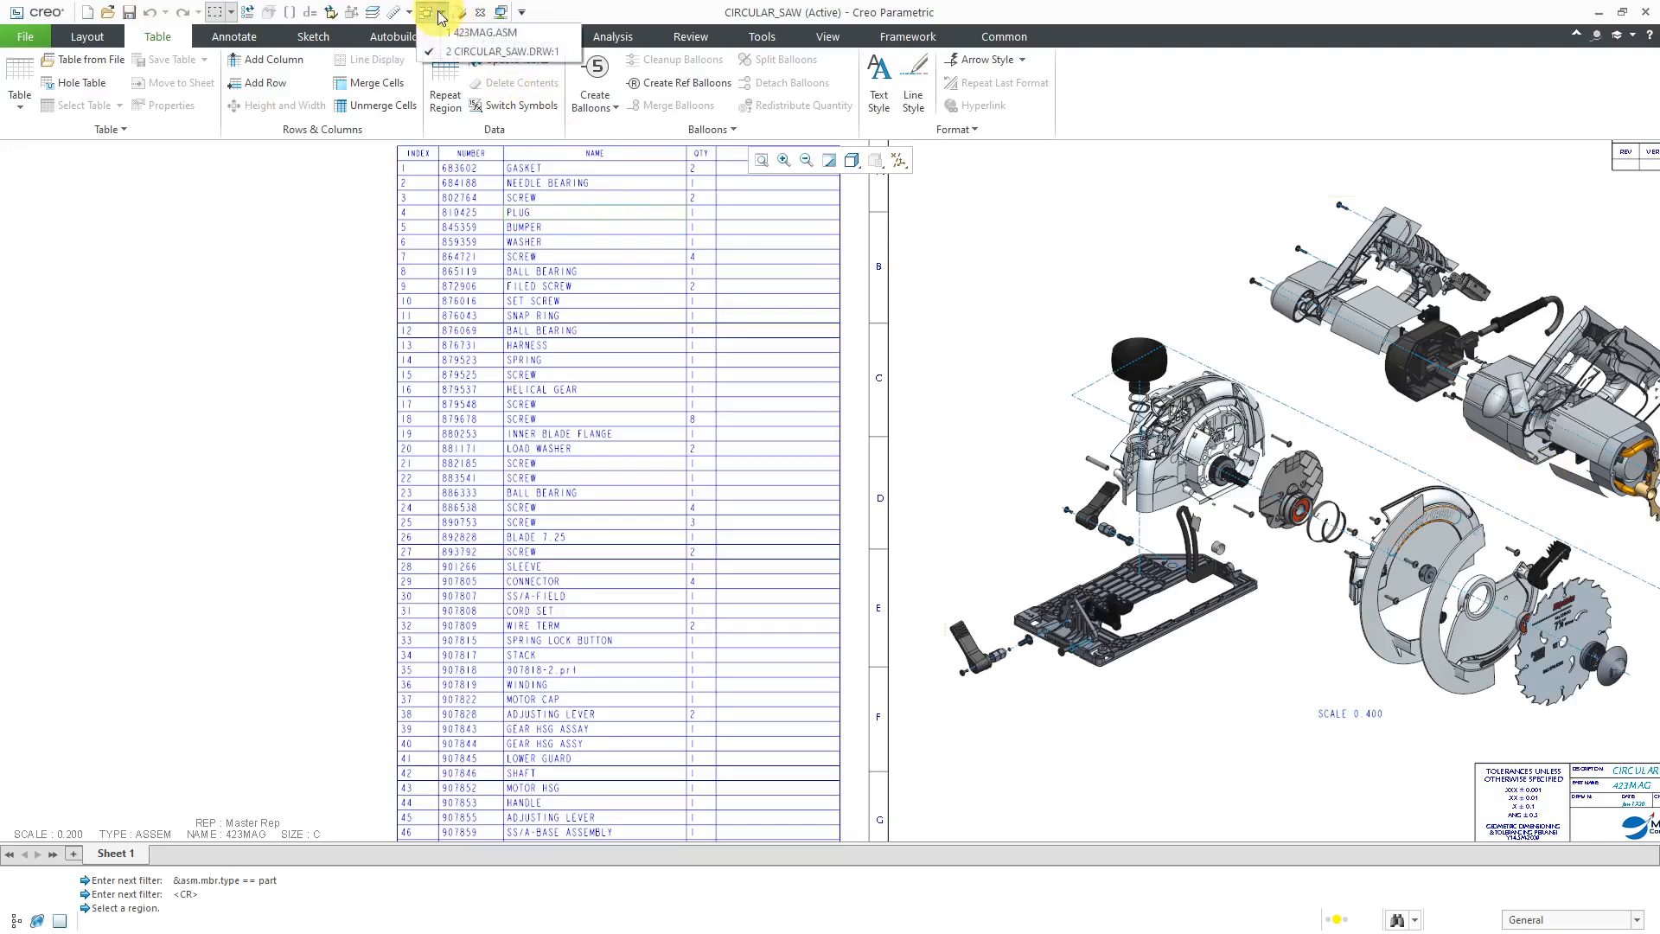
{"action": "left_click", "coordinate": [481, 32]}
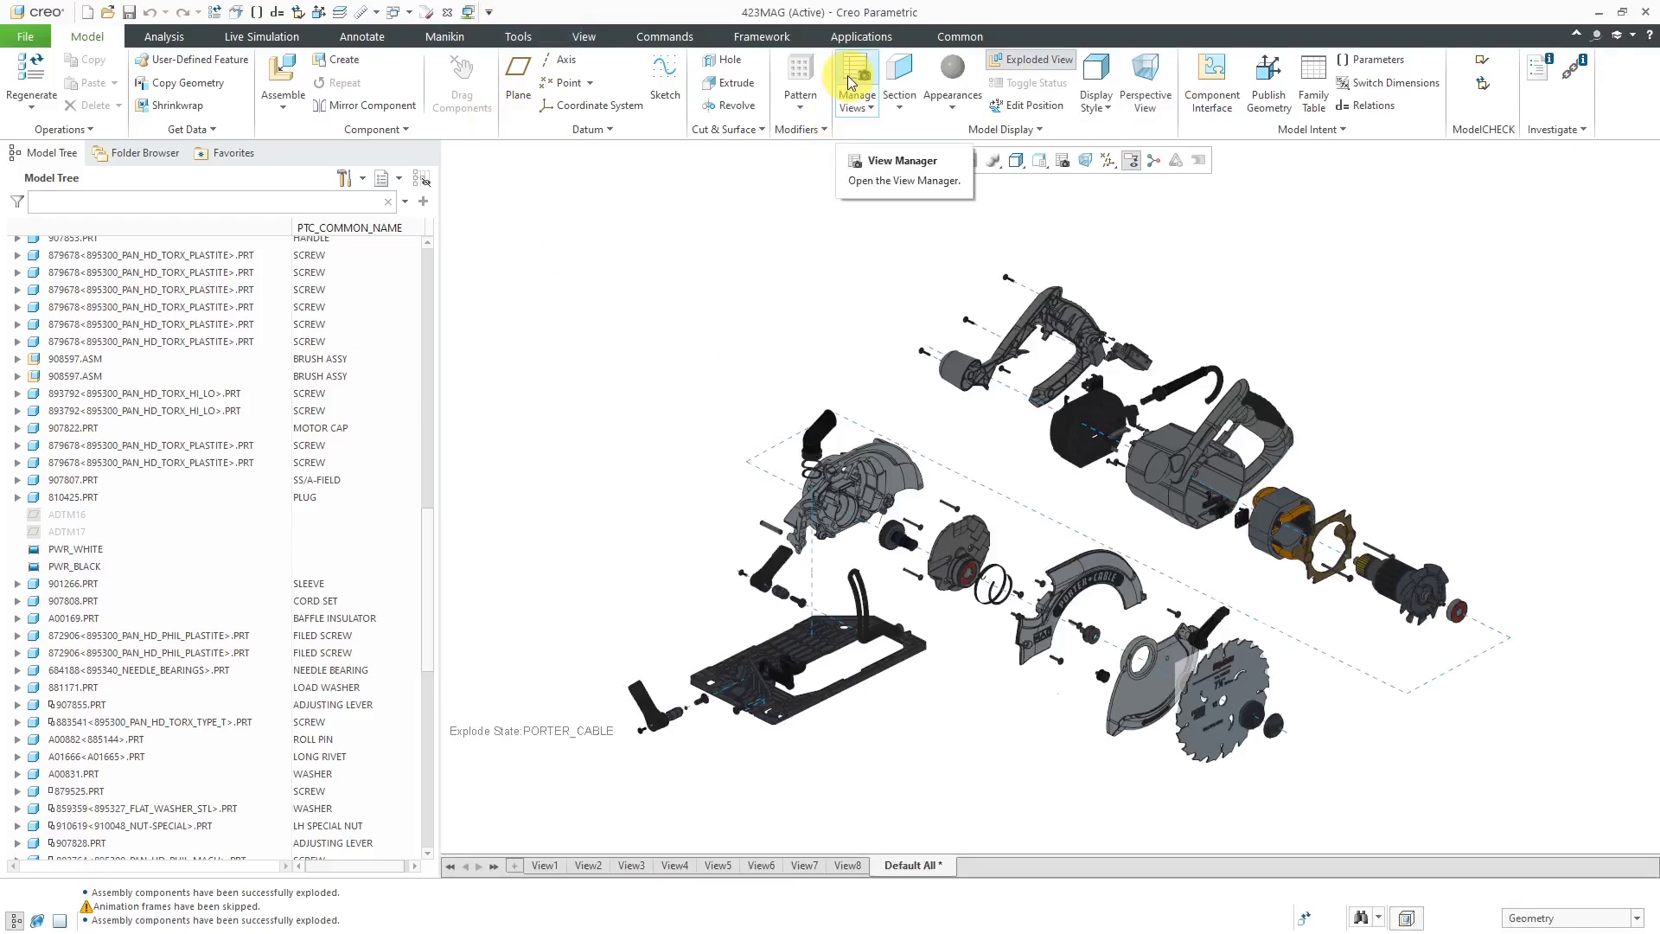
Step: Create a new simplified representation named NO_HARDWARE in the View Manager
{"action": "left_click", "coordinate": [1063, 160]}
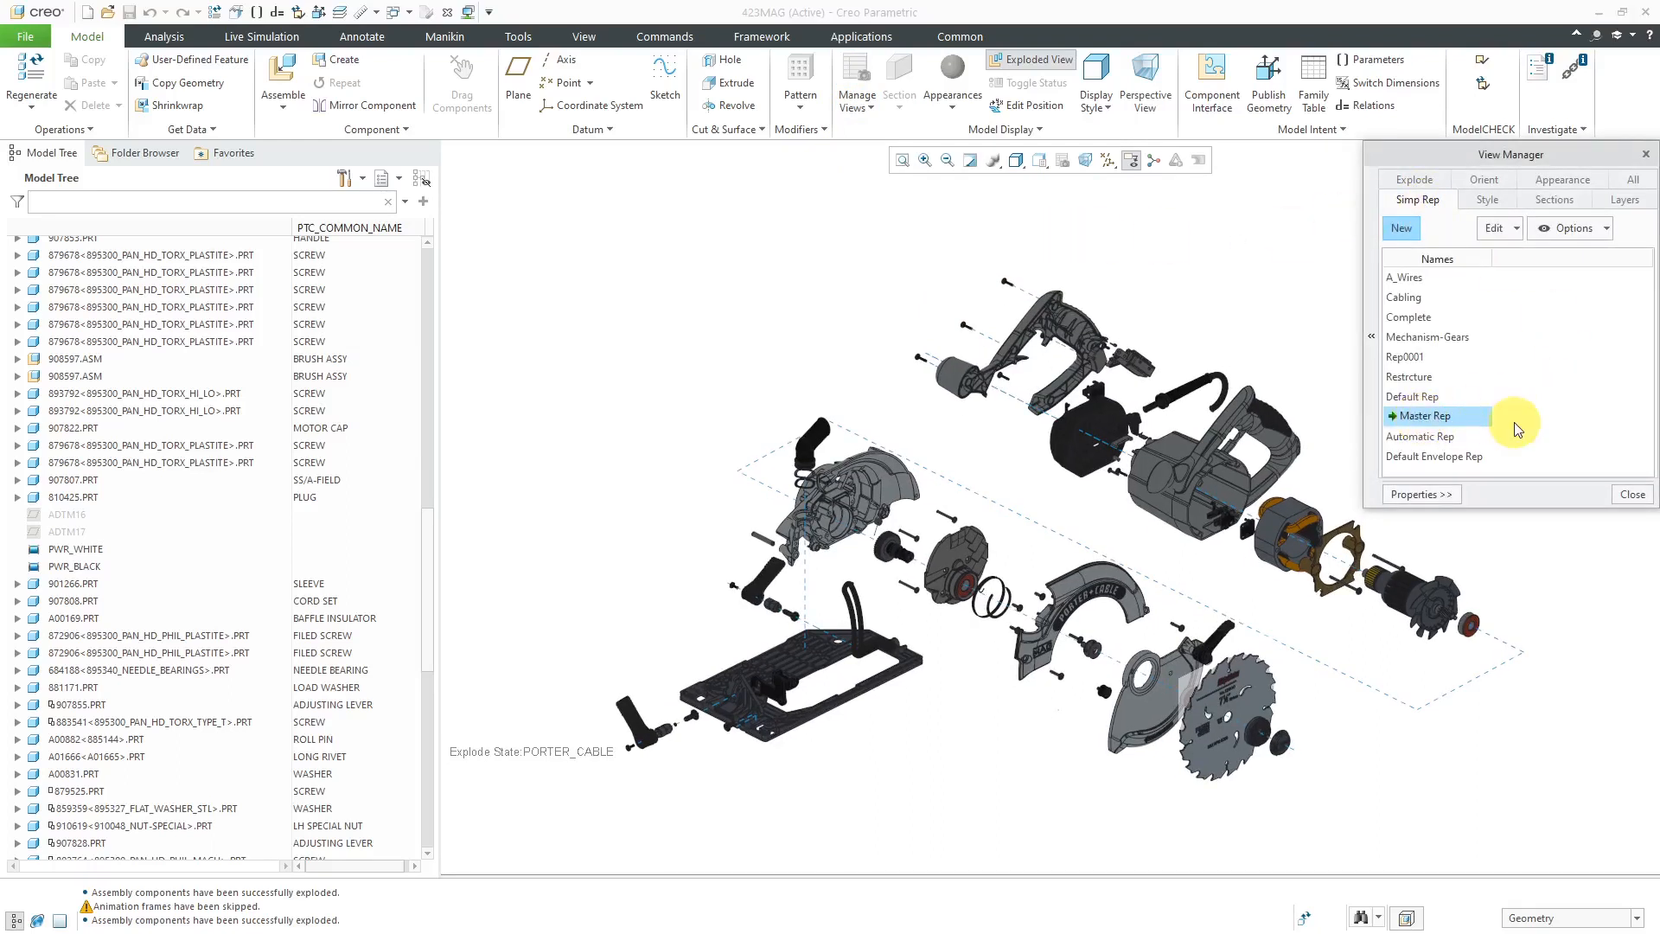
{"action": "left_click", "coordinate": [1402, 229]}
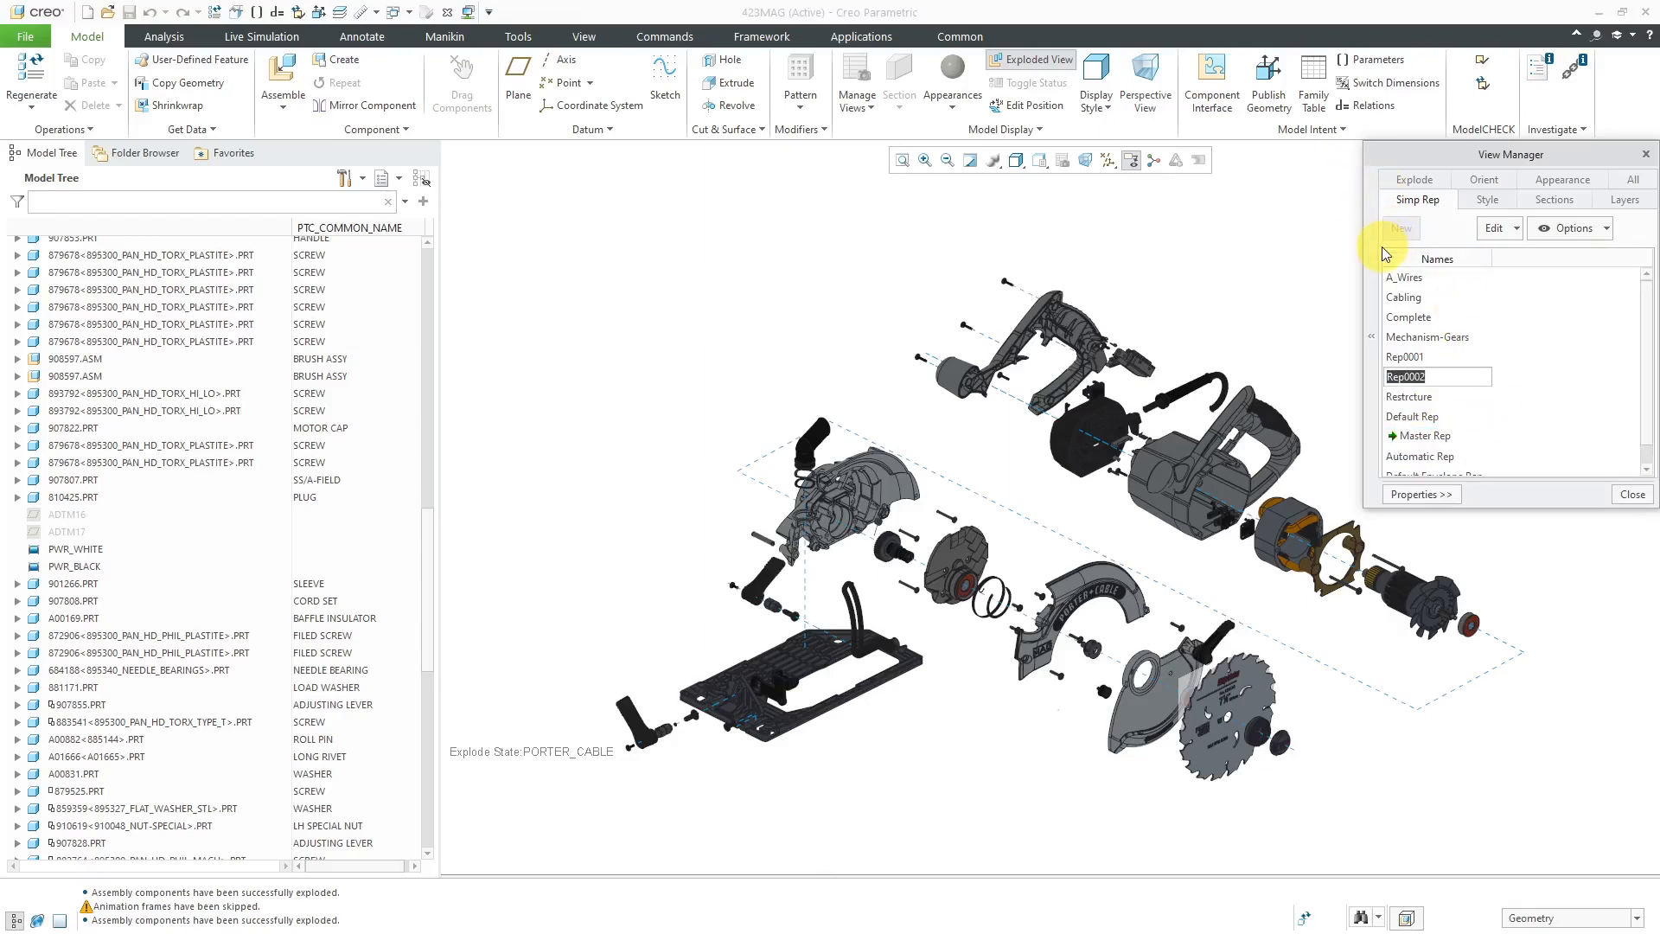
{"action": "type", "text": "NO_HARDWARE"}
{"action": "key", "text": "Return"}
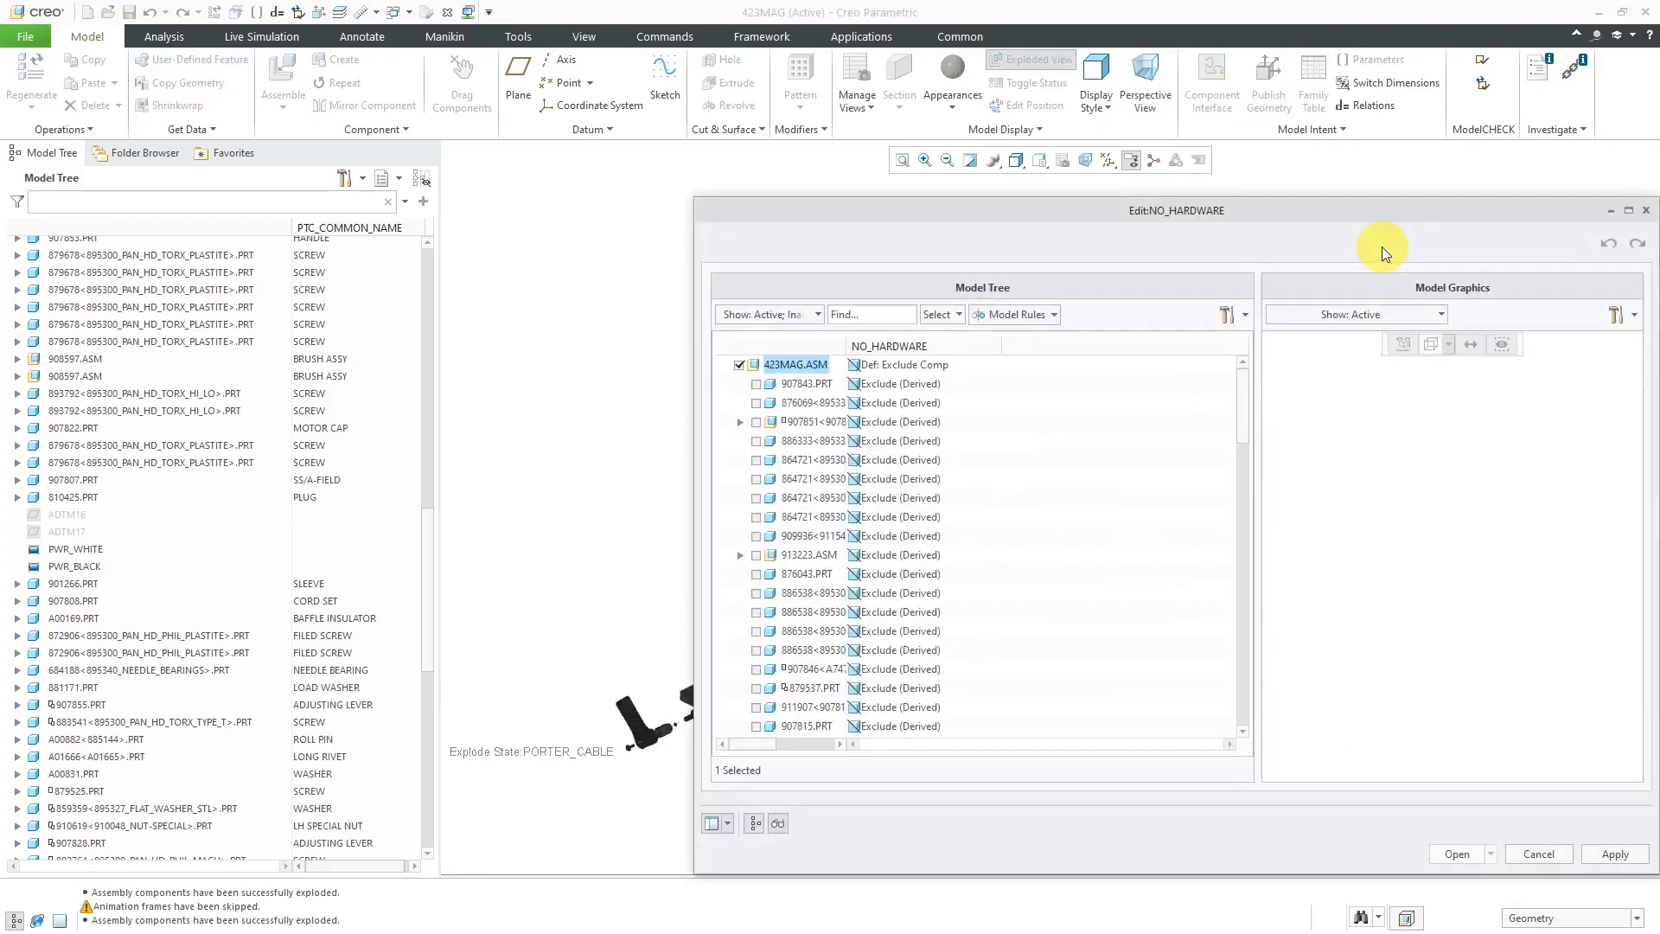
Step: Set the default representation of the top-level 423MAG.ASM in NO_HARDWARE to Master Rep
{"action": "left_click_drag", "start_coordinate": [1270, 213], "coordinate": [982, 121]}
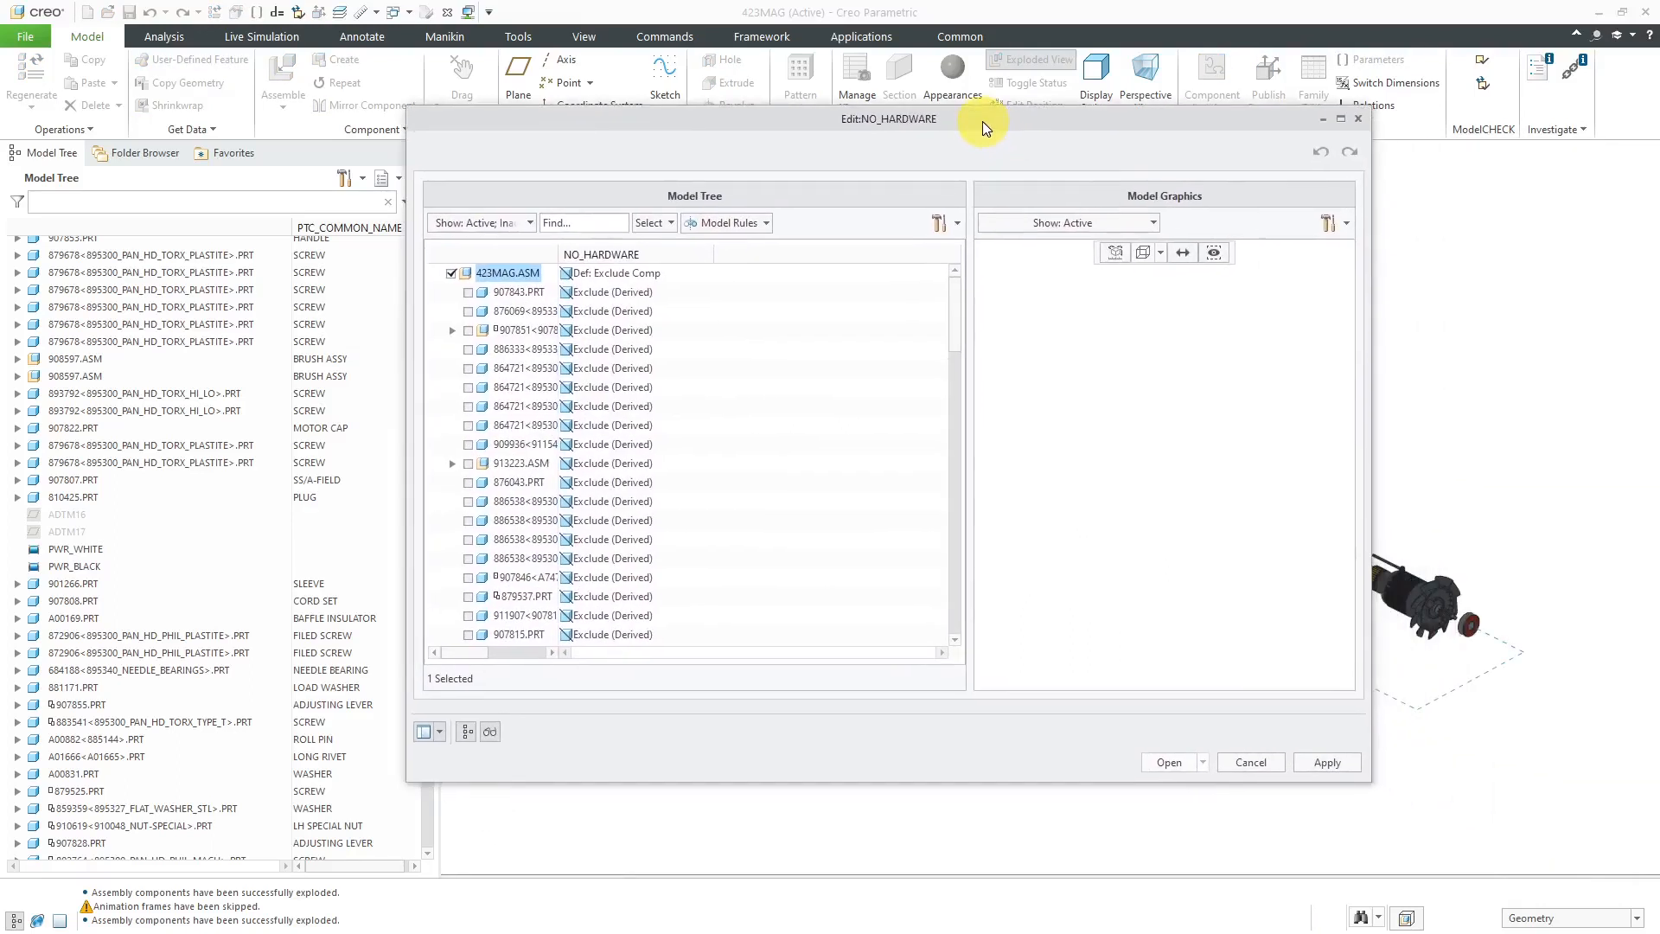
{"action": "left_click_drag", "start_coordinate": [558, 253], "coordinate": [729, 253]}
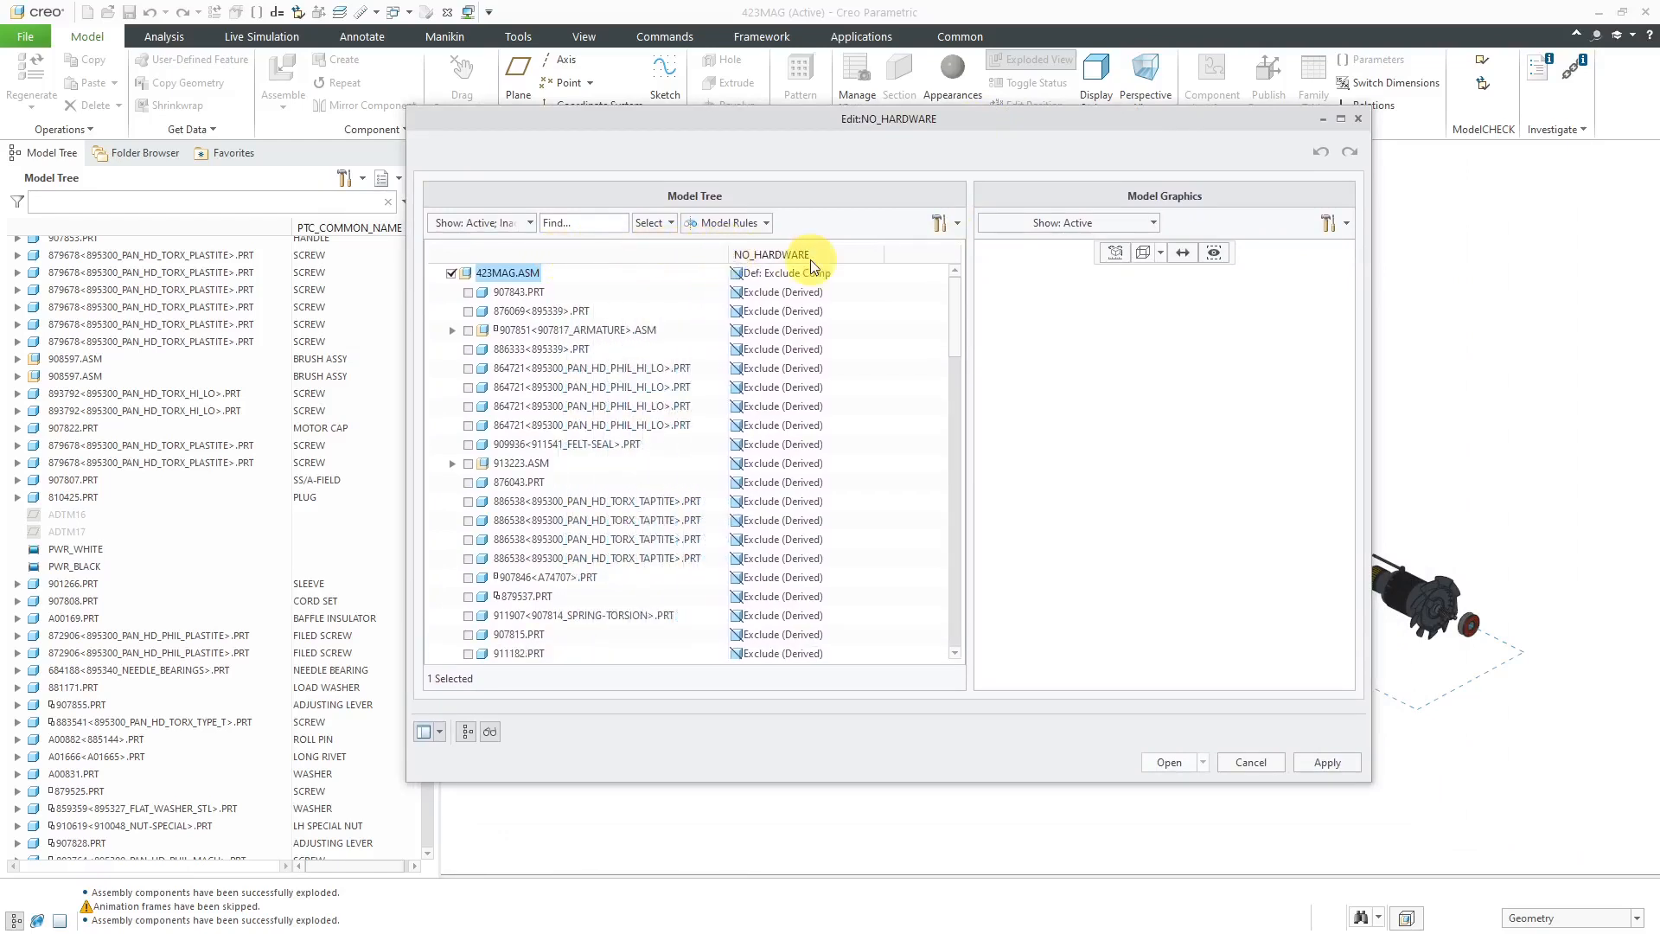
{"action": "left_click", "coordinate": [809, 275]}
{"action": "left_click", "coordinate": [878, 273]}
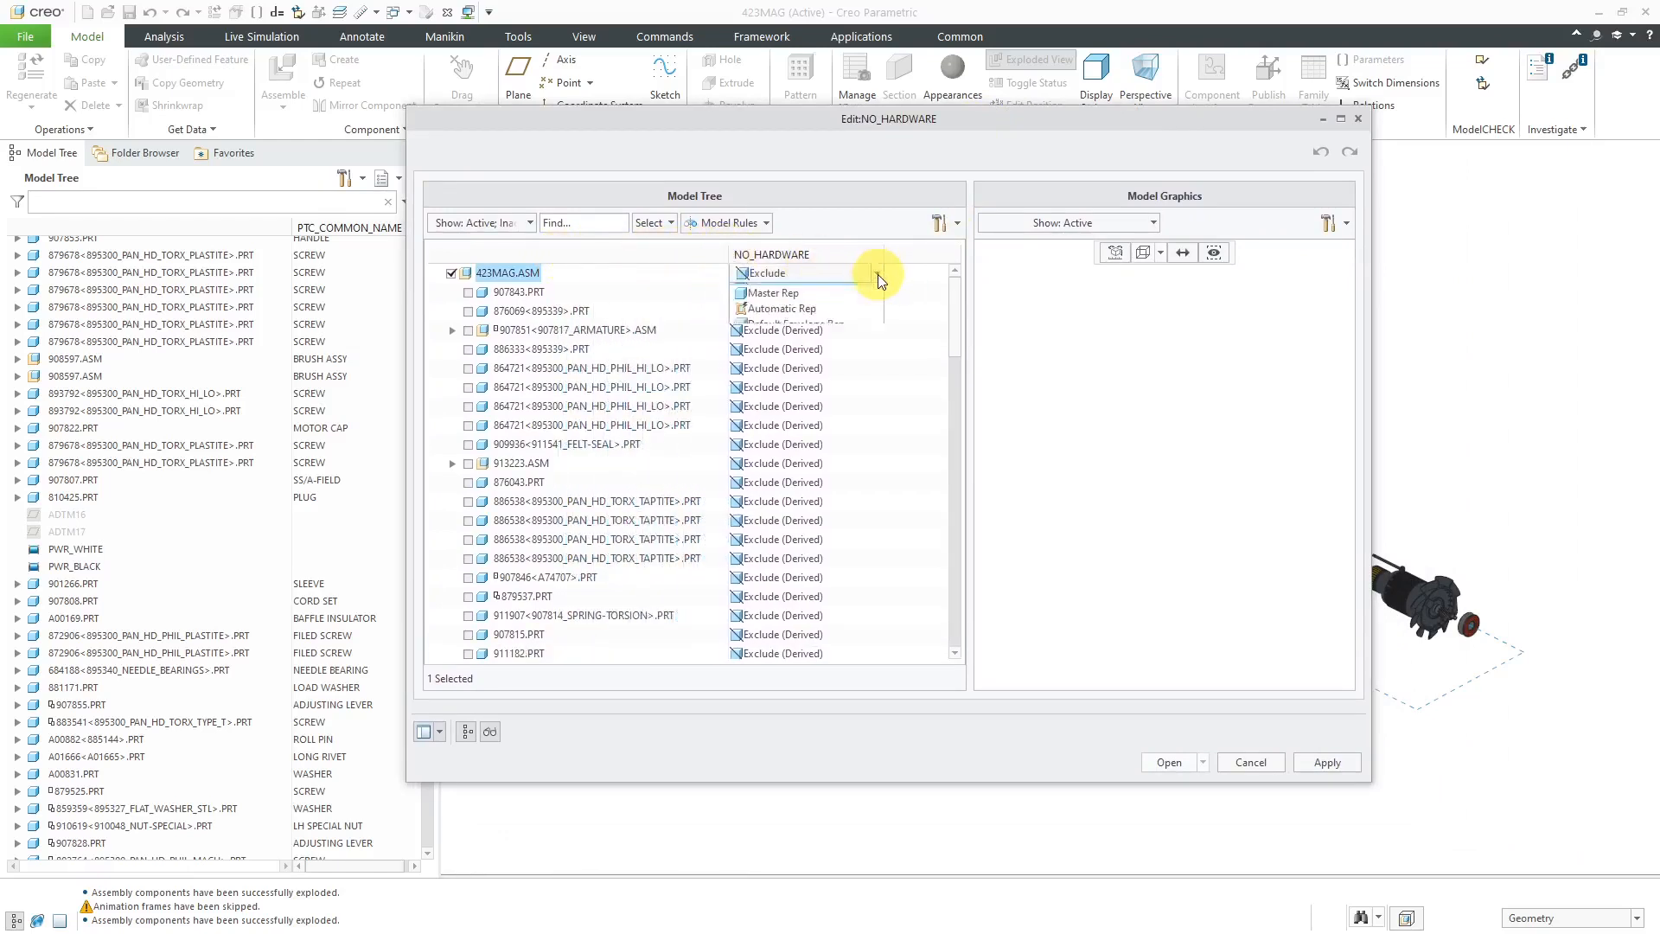
{"action": "left_click", "coordinate": [846, 310]}
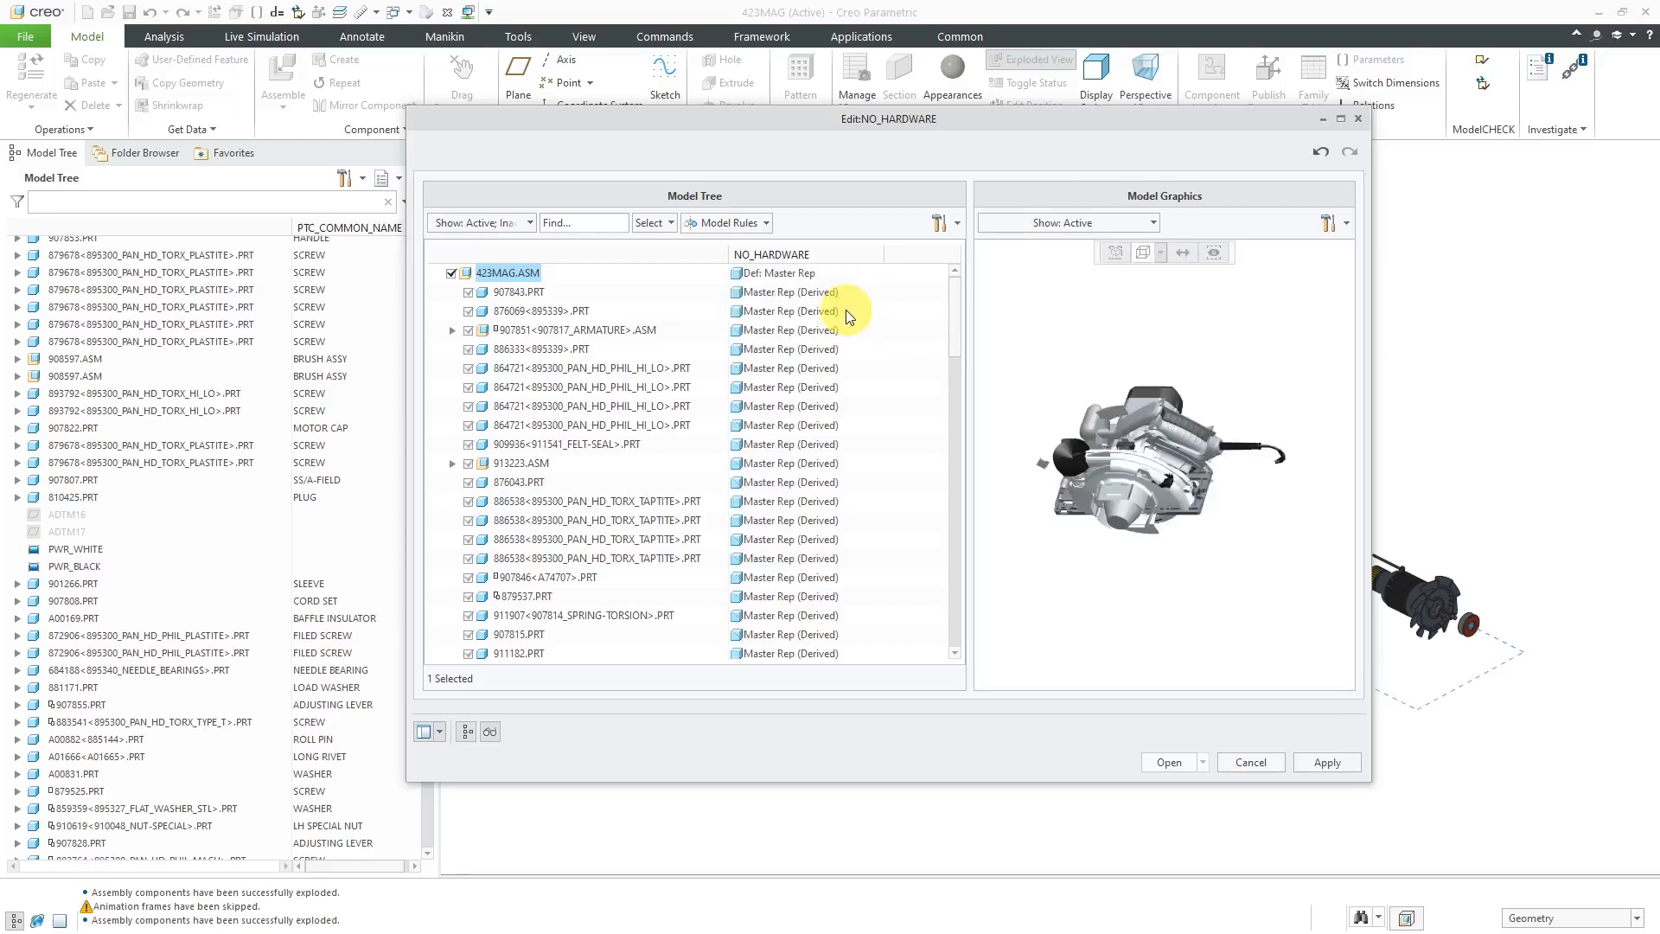
Step: Add an Exclude rule action to the NO_HARDWARE representation and create a new condition named NO_HW for it
{"action": "left_click", "coordinate": [759, 223]}
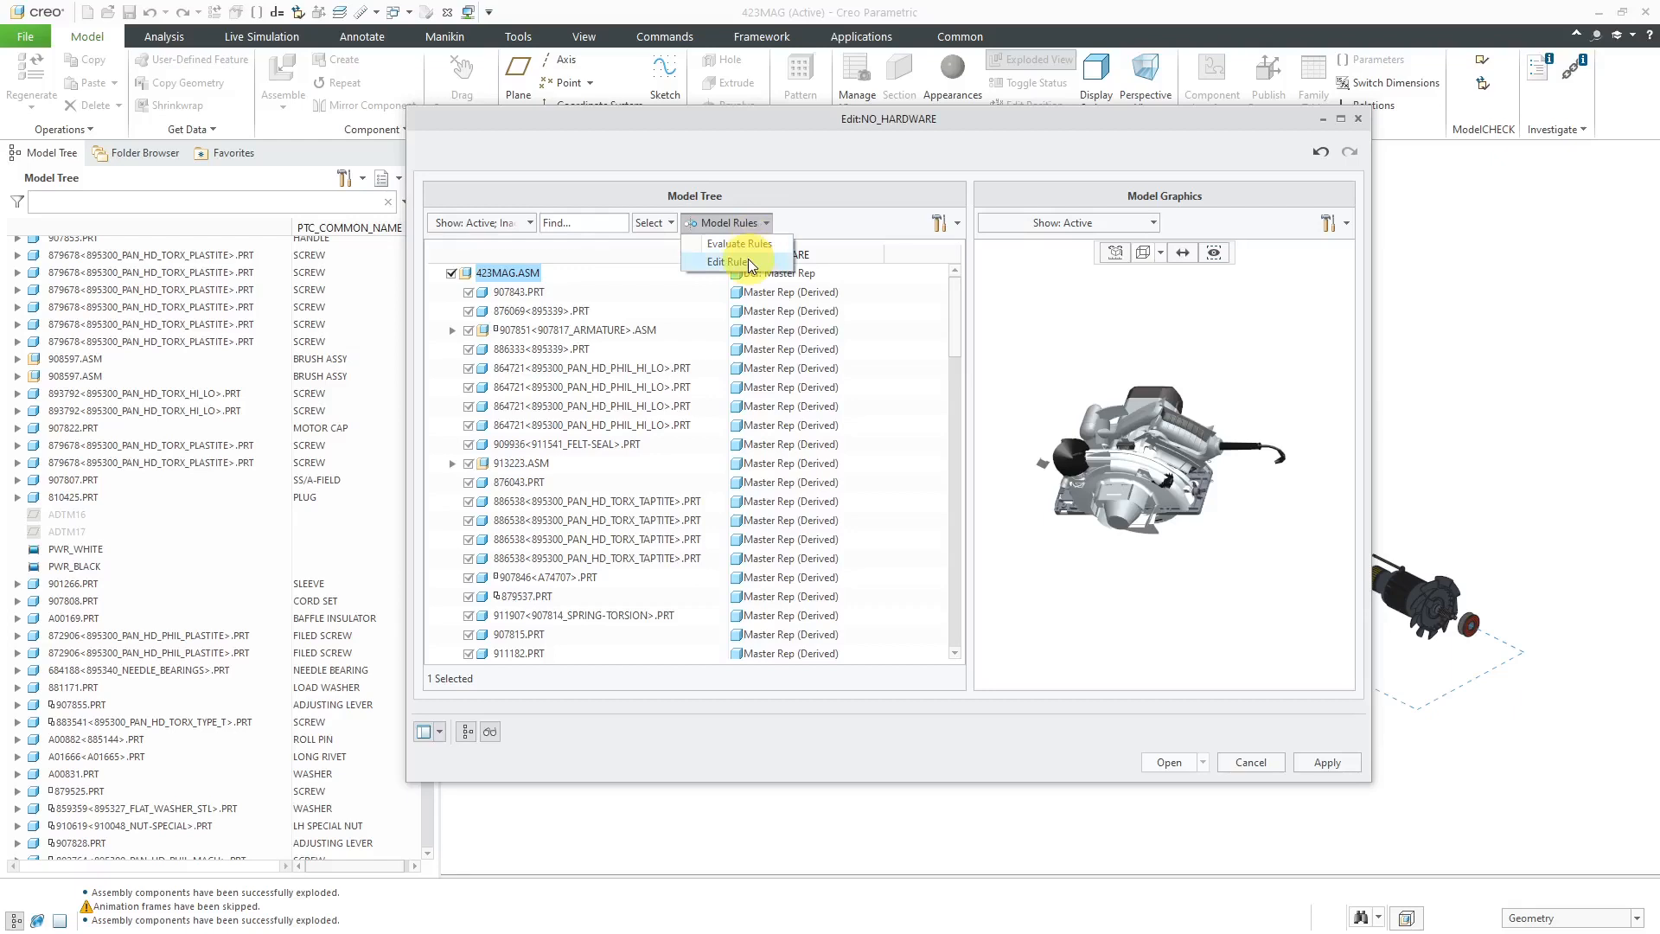
{"action": "left_click", "coordinate": [749, 262]}
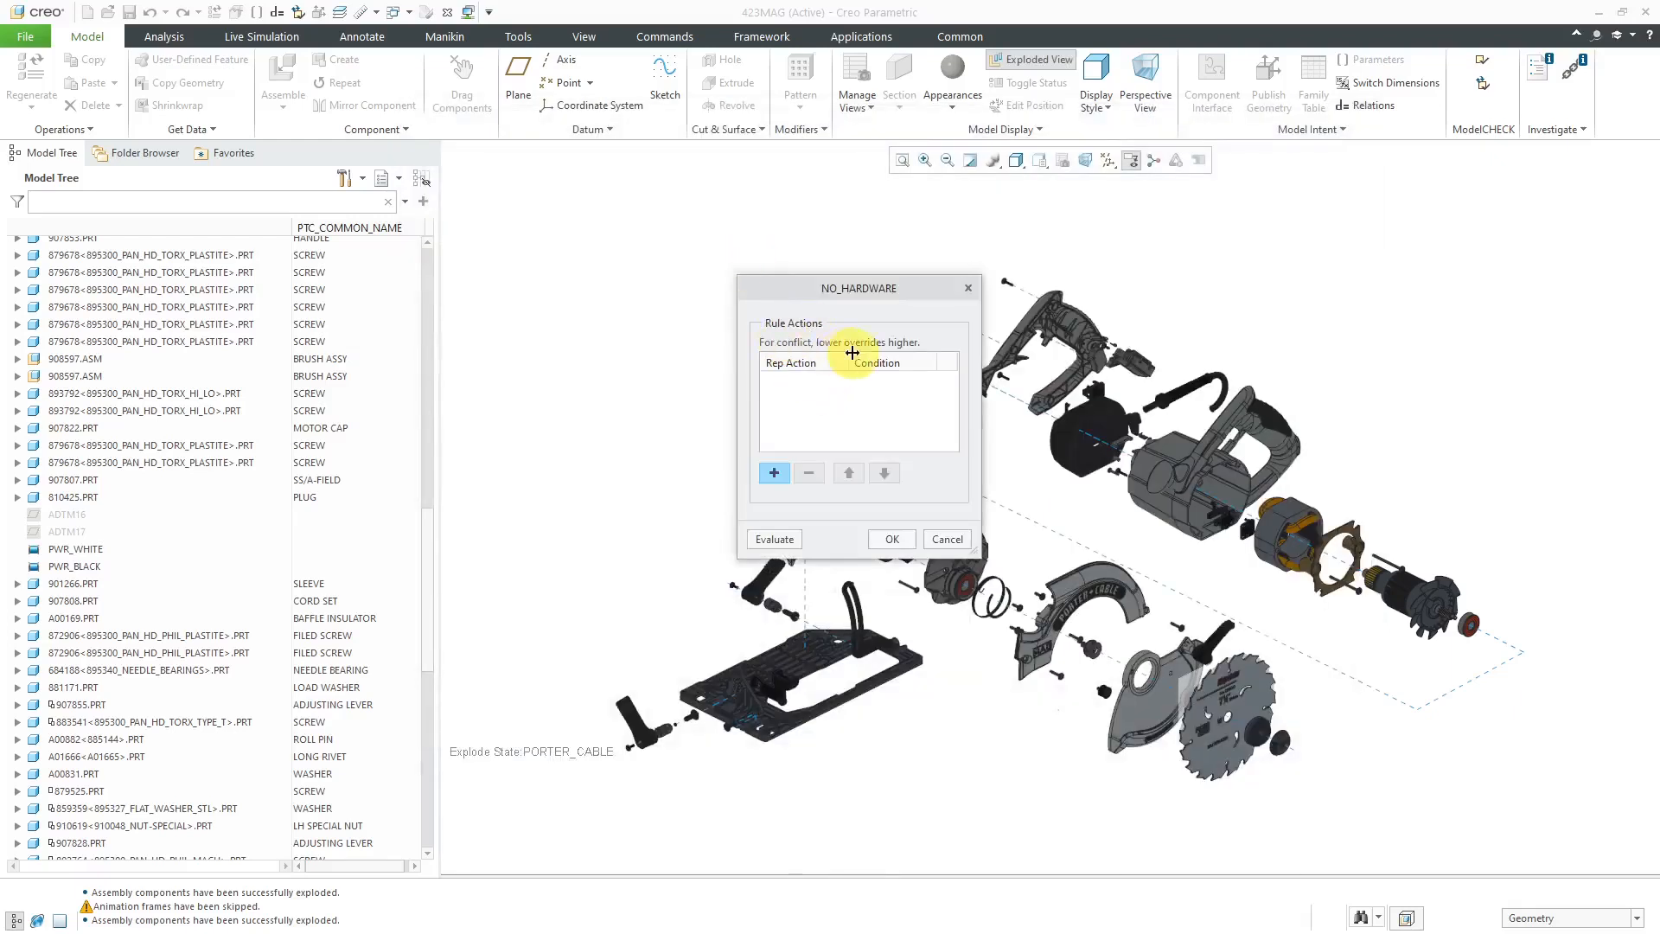
{"action": "left_click", "coordinate": [774, 472]}
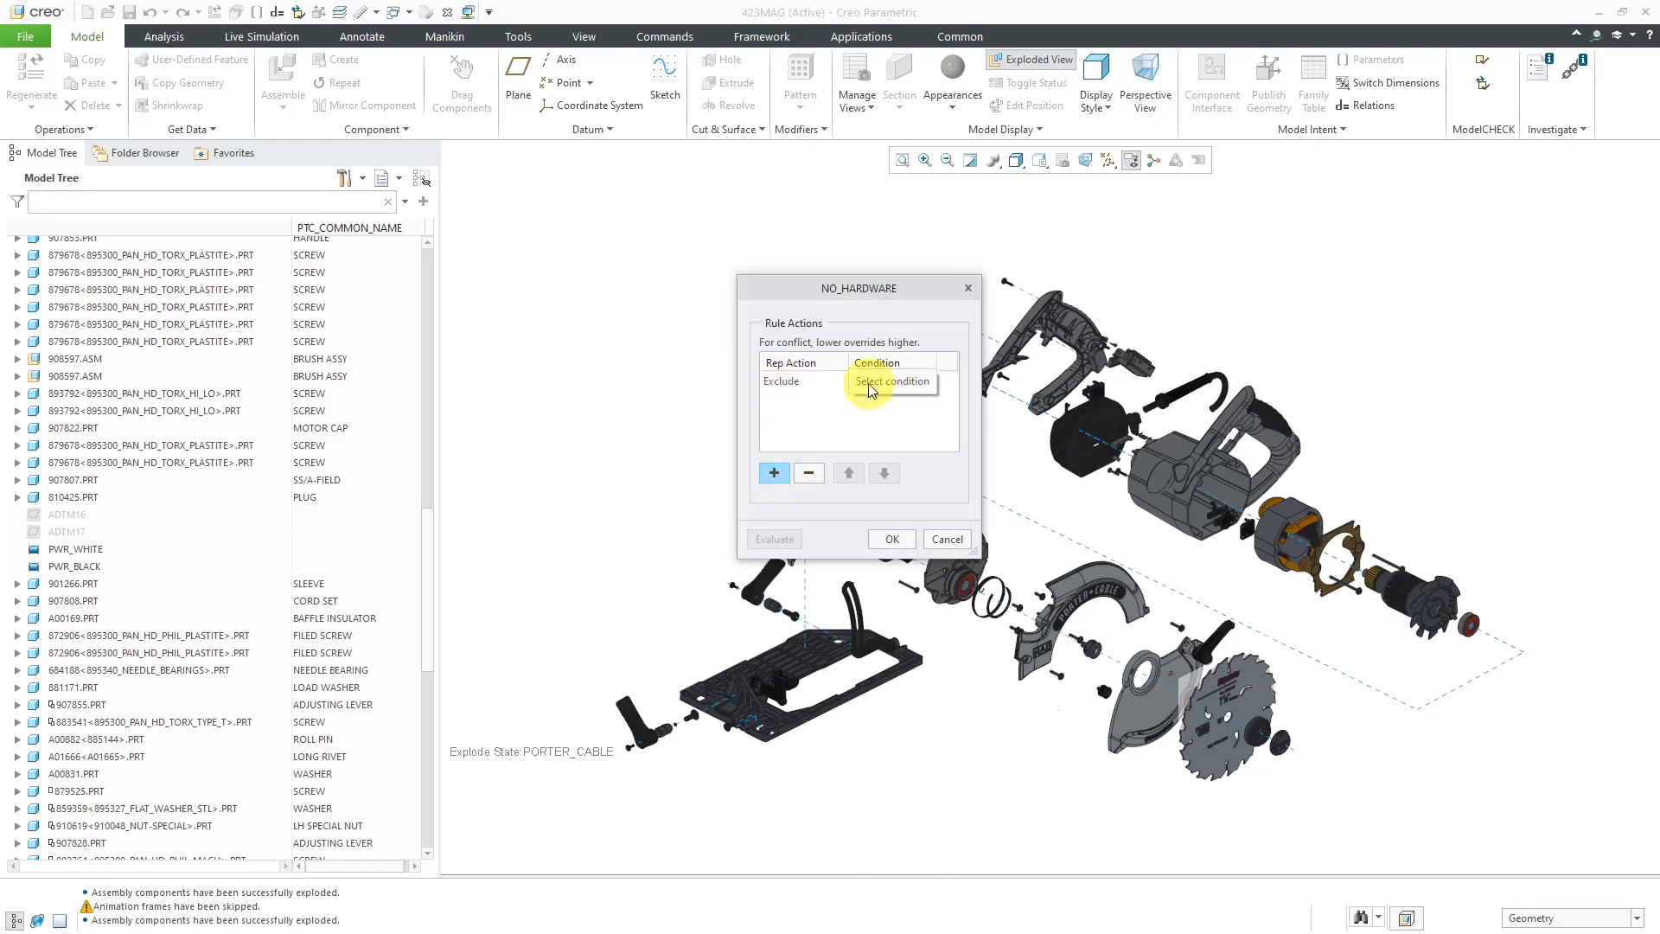
{"action": "left_click", "coordinate": [931, 386]}
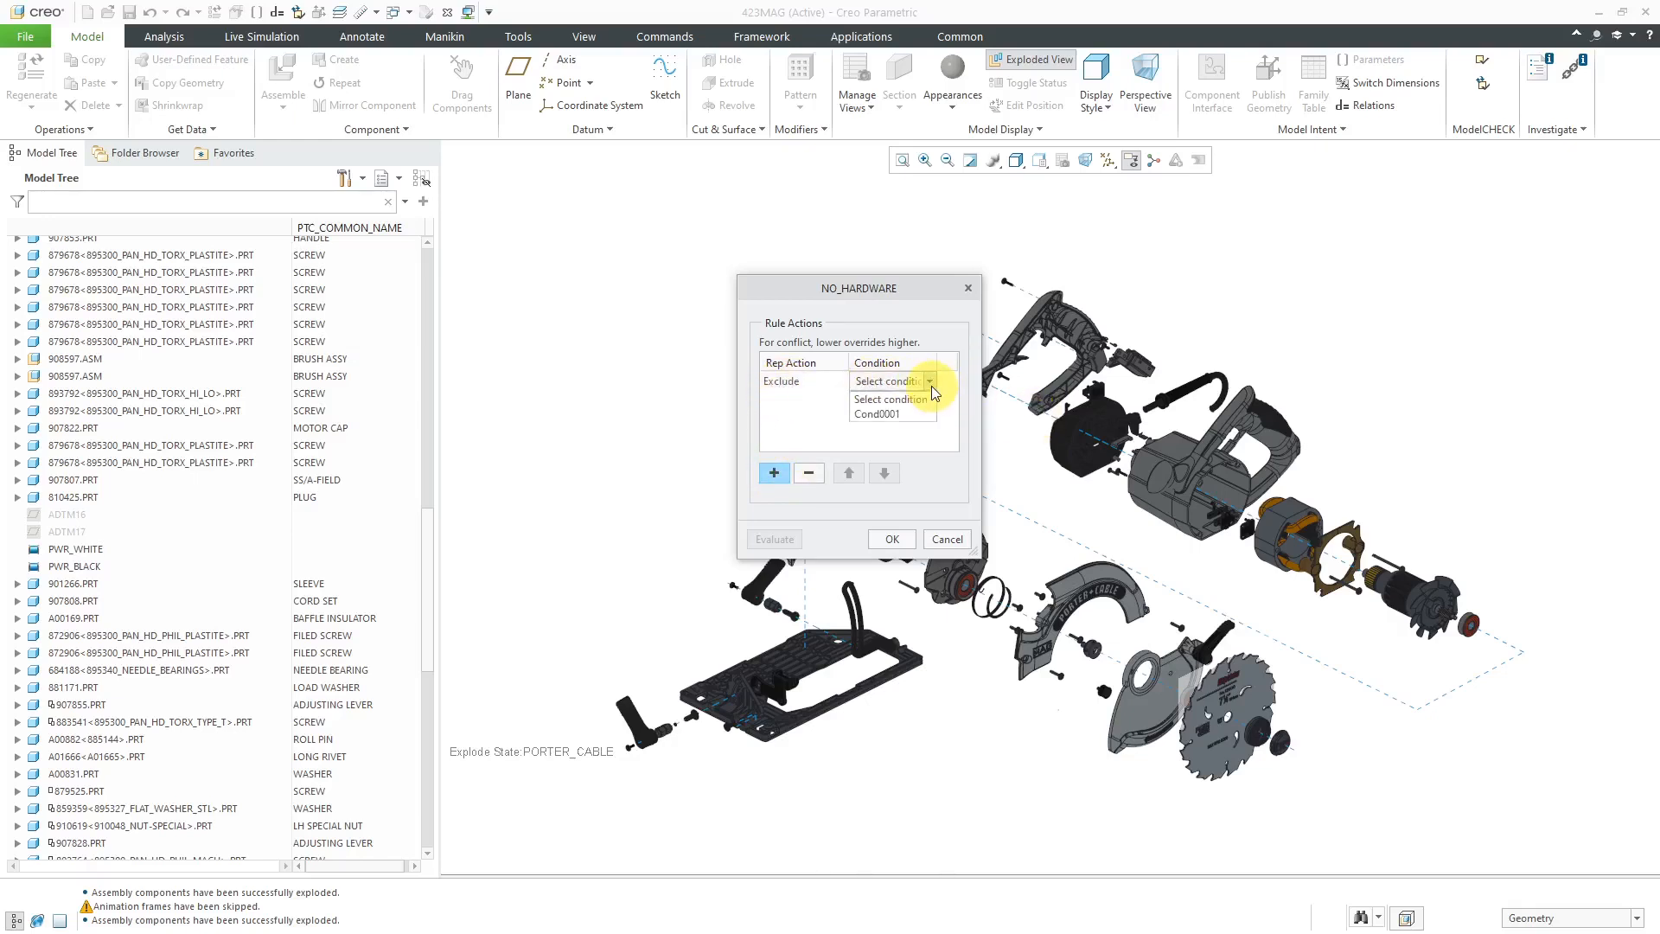
{"action": "left_click", "coordinate": [920, 386]}
{"action": "right_click", "coordinate": [911, 385]}
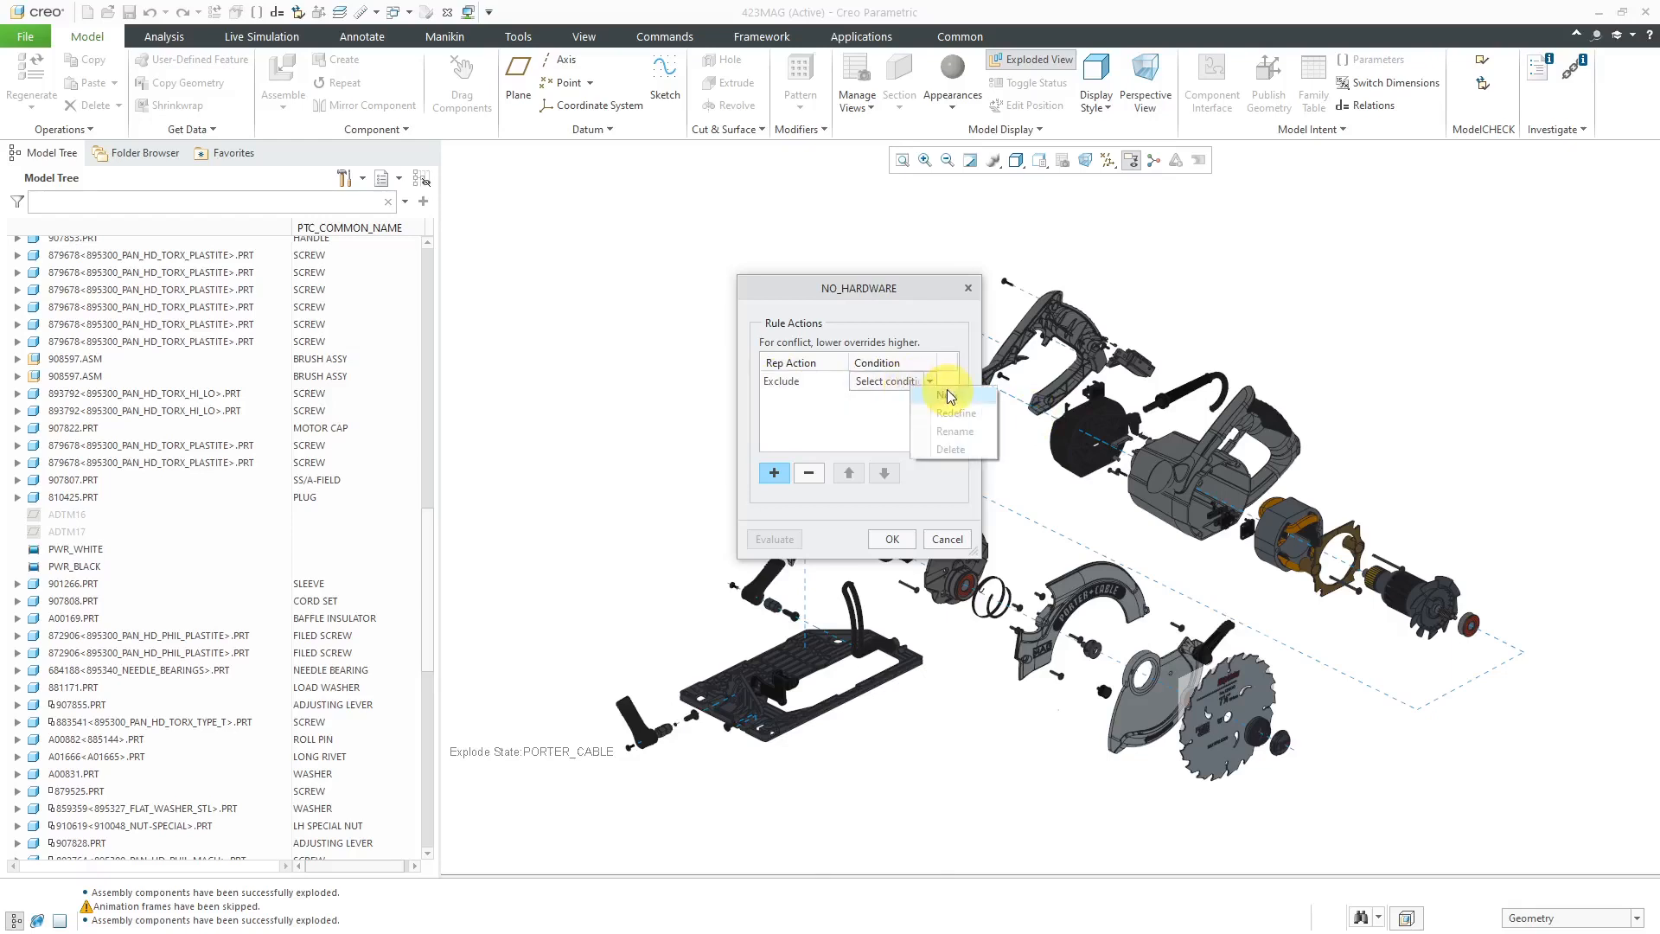
{"action": "left_click", "coordinate": [947, 397]}
{"action": "type", "text": "NO_HW"}
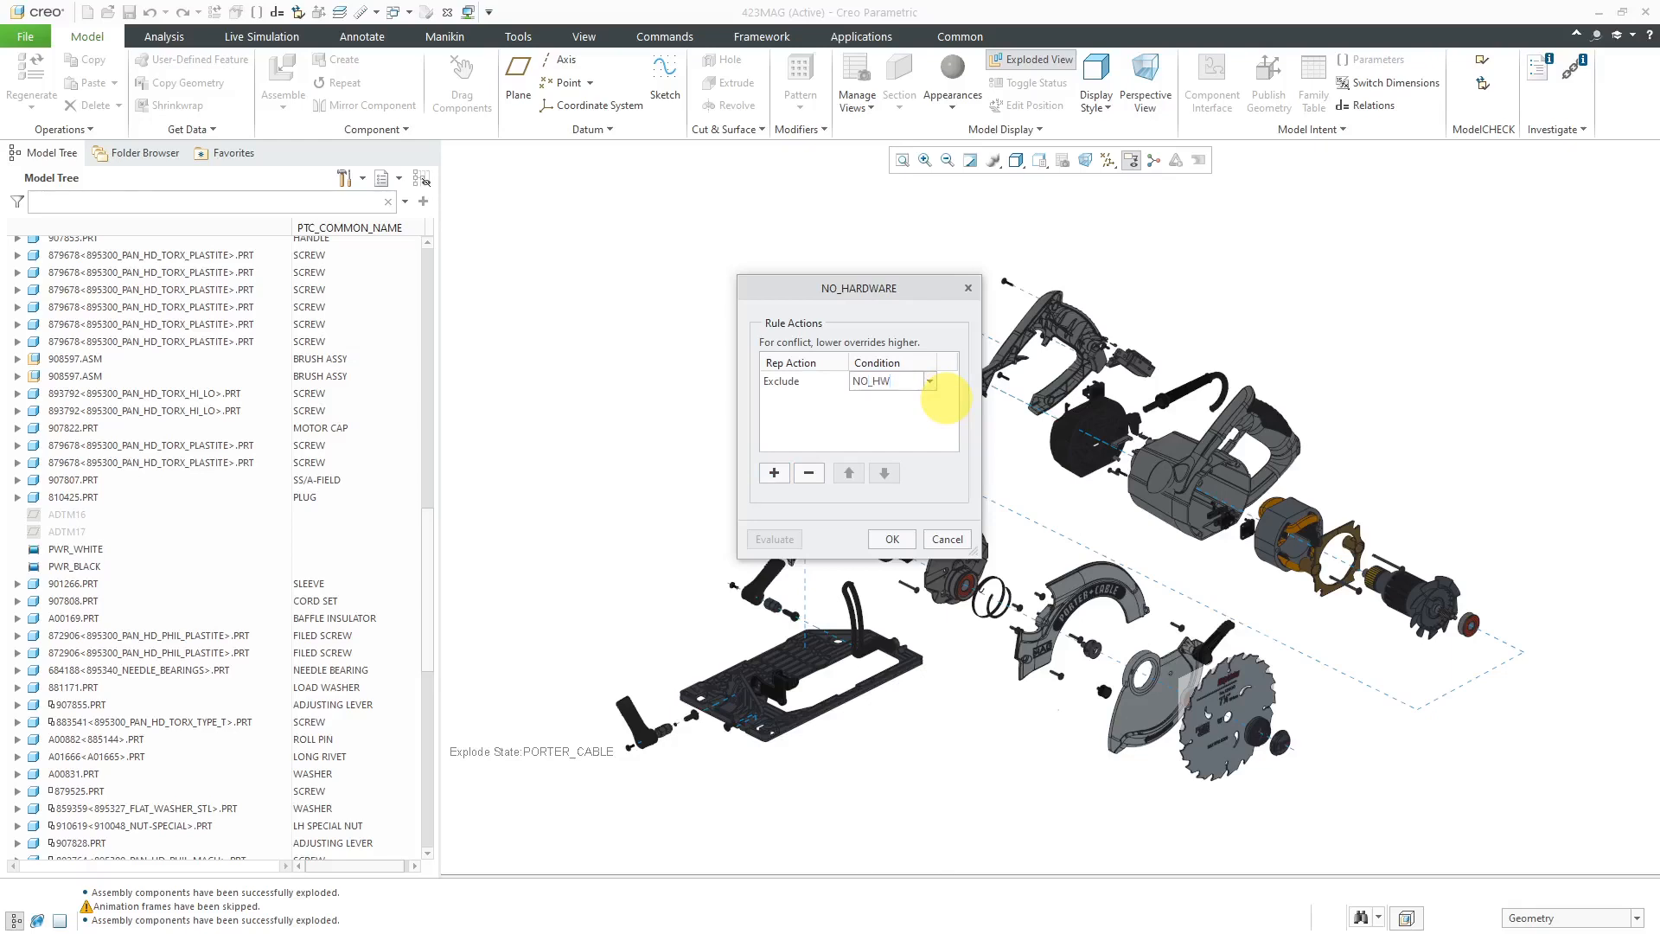
{"action": "key", "text": "Return"}
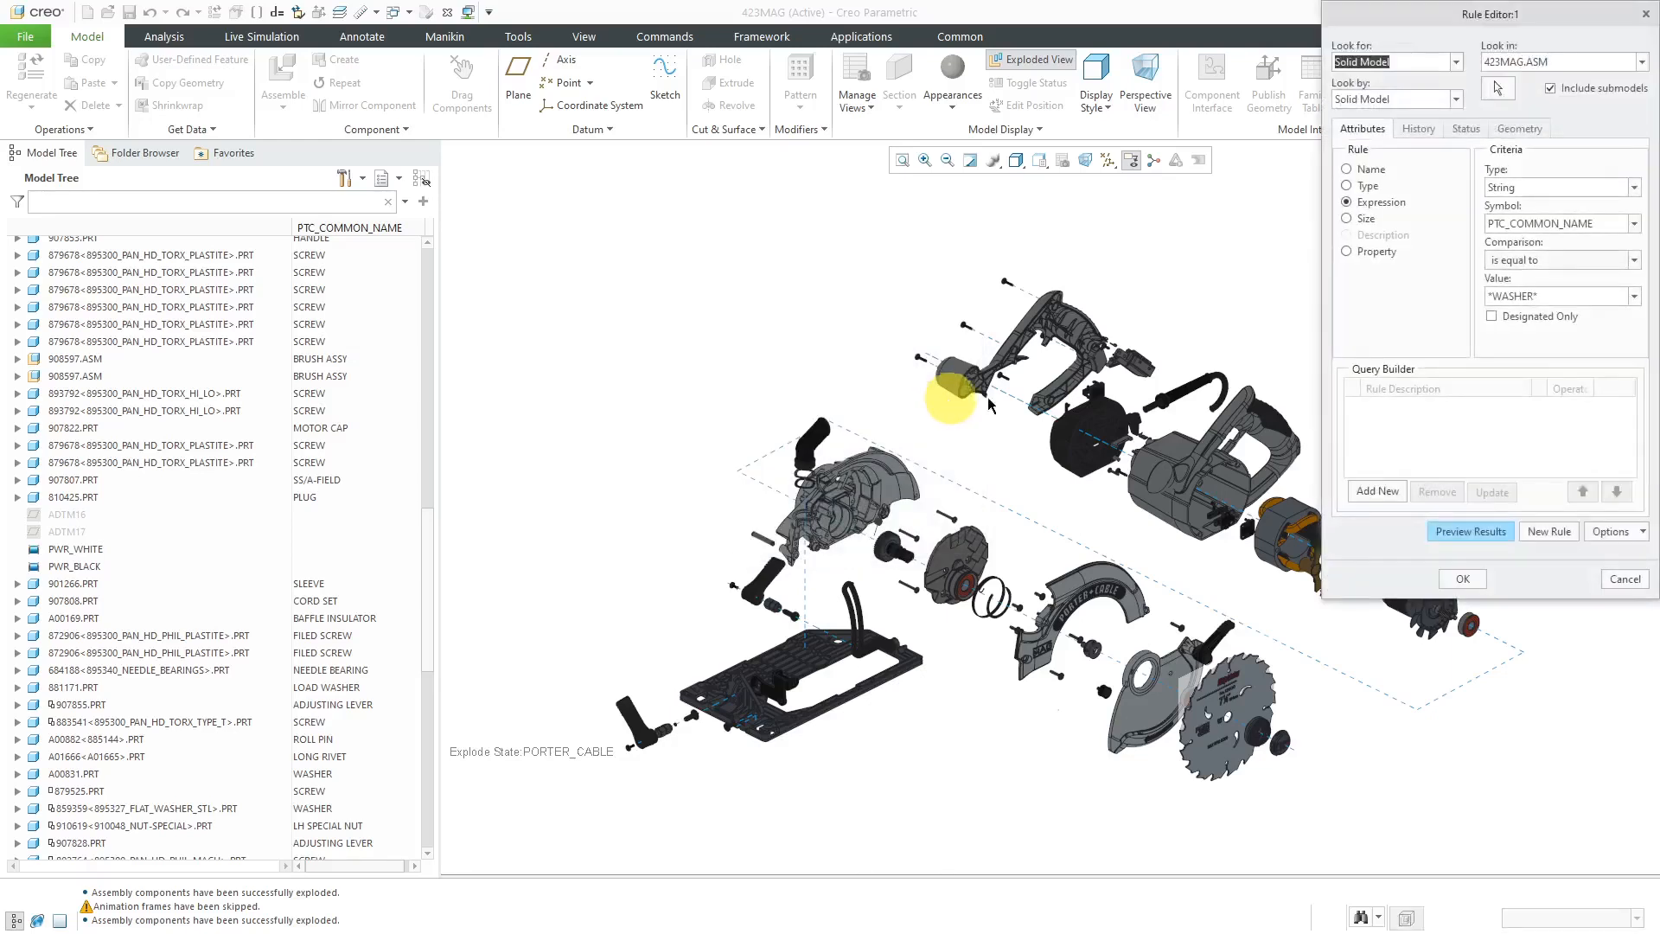
{"action": "left_click_drag", "start_coordinate": [1414, 25], "coordinate": [813, 178]}
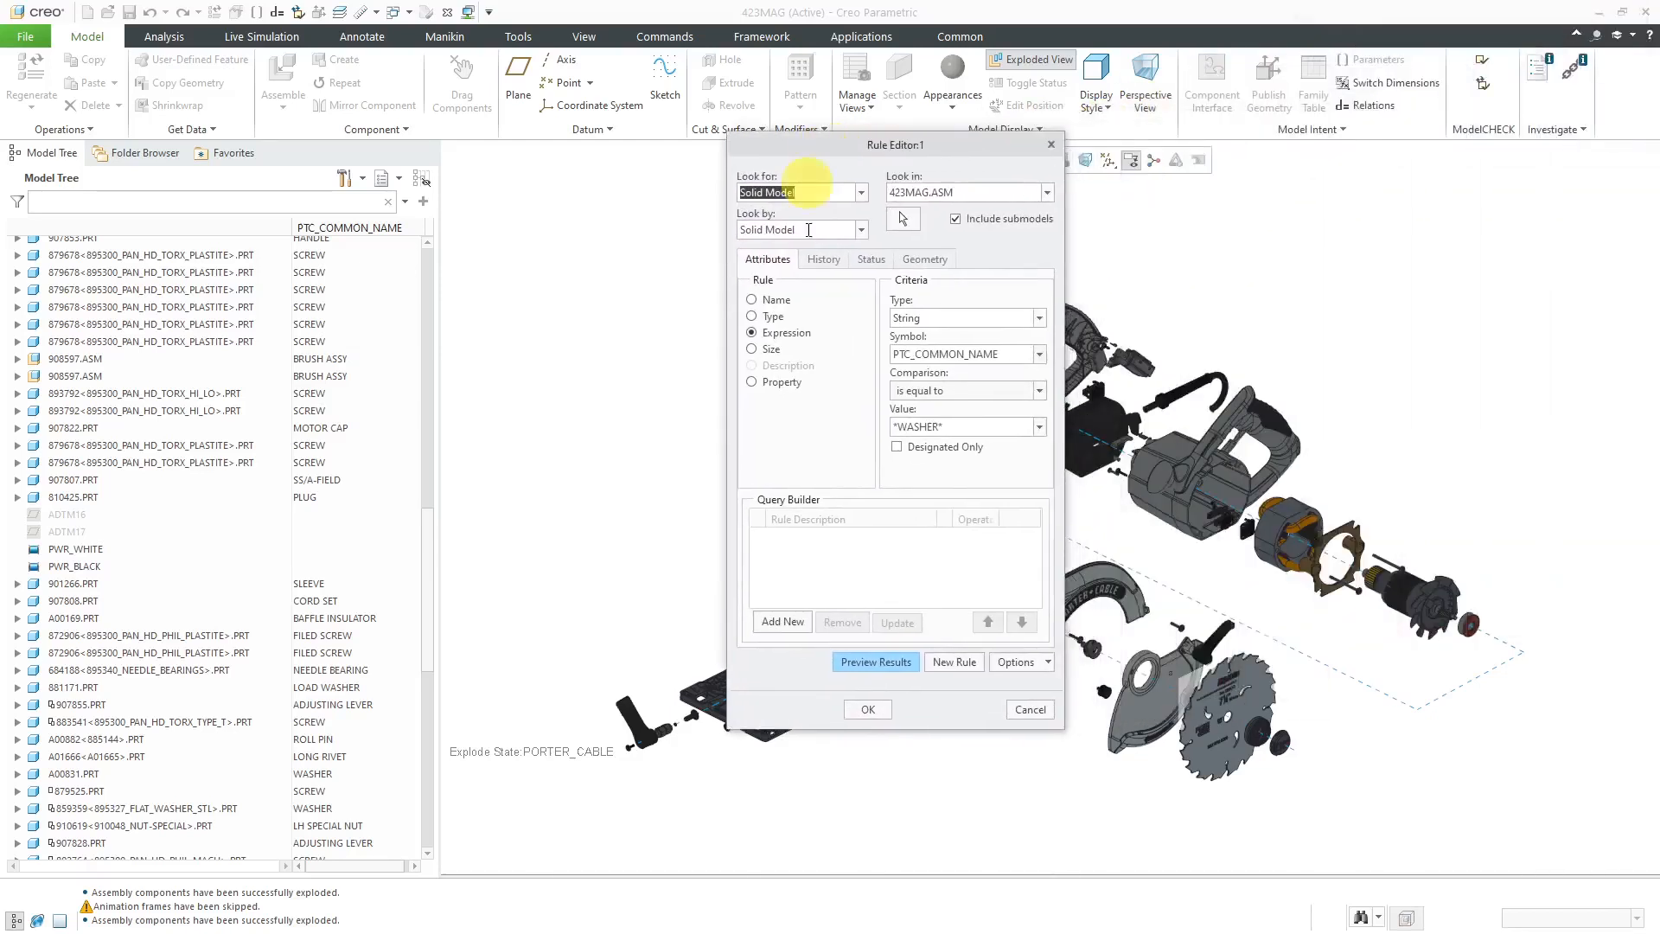
{"action": "left_click", "coordinate": [769, 300]}
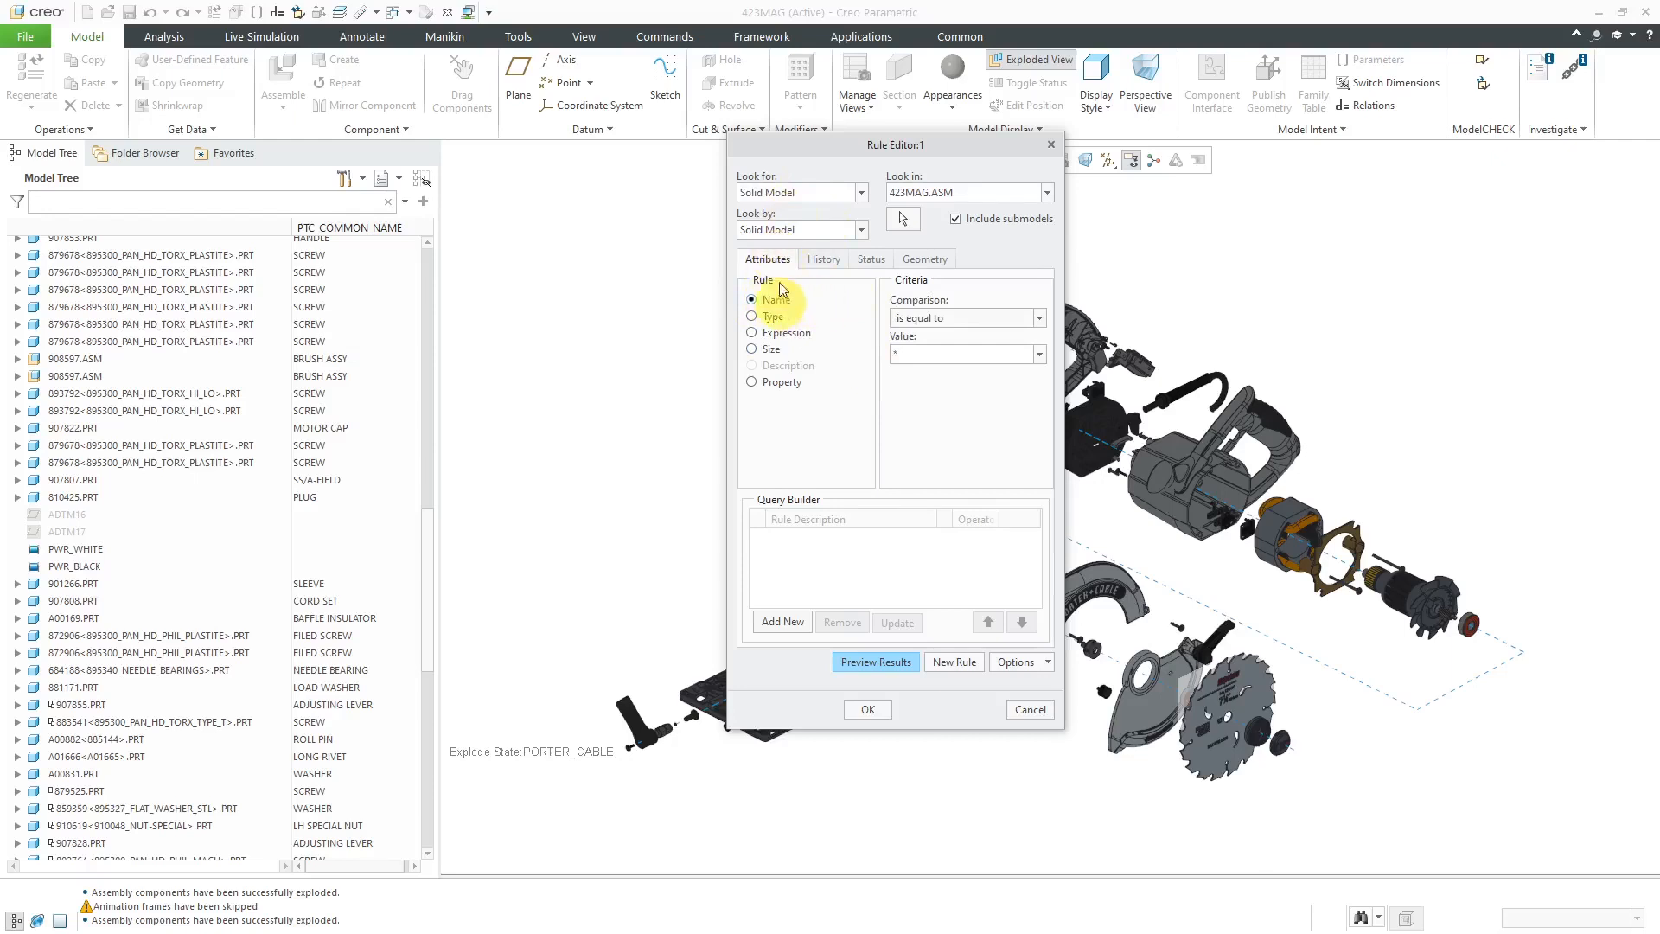
{"action": "left_click", "coordinate": [777, 303]}
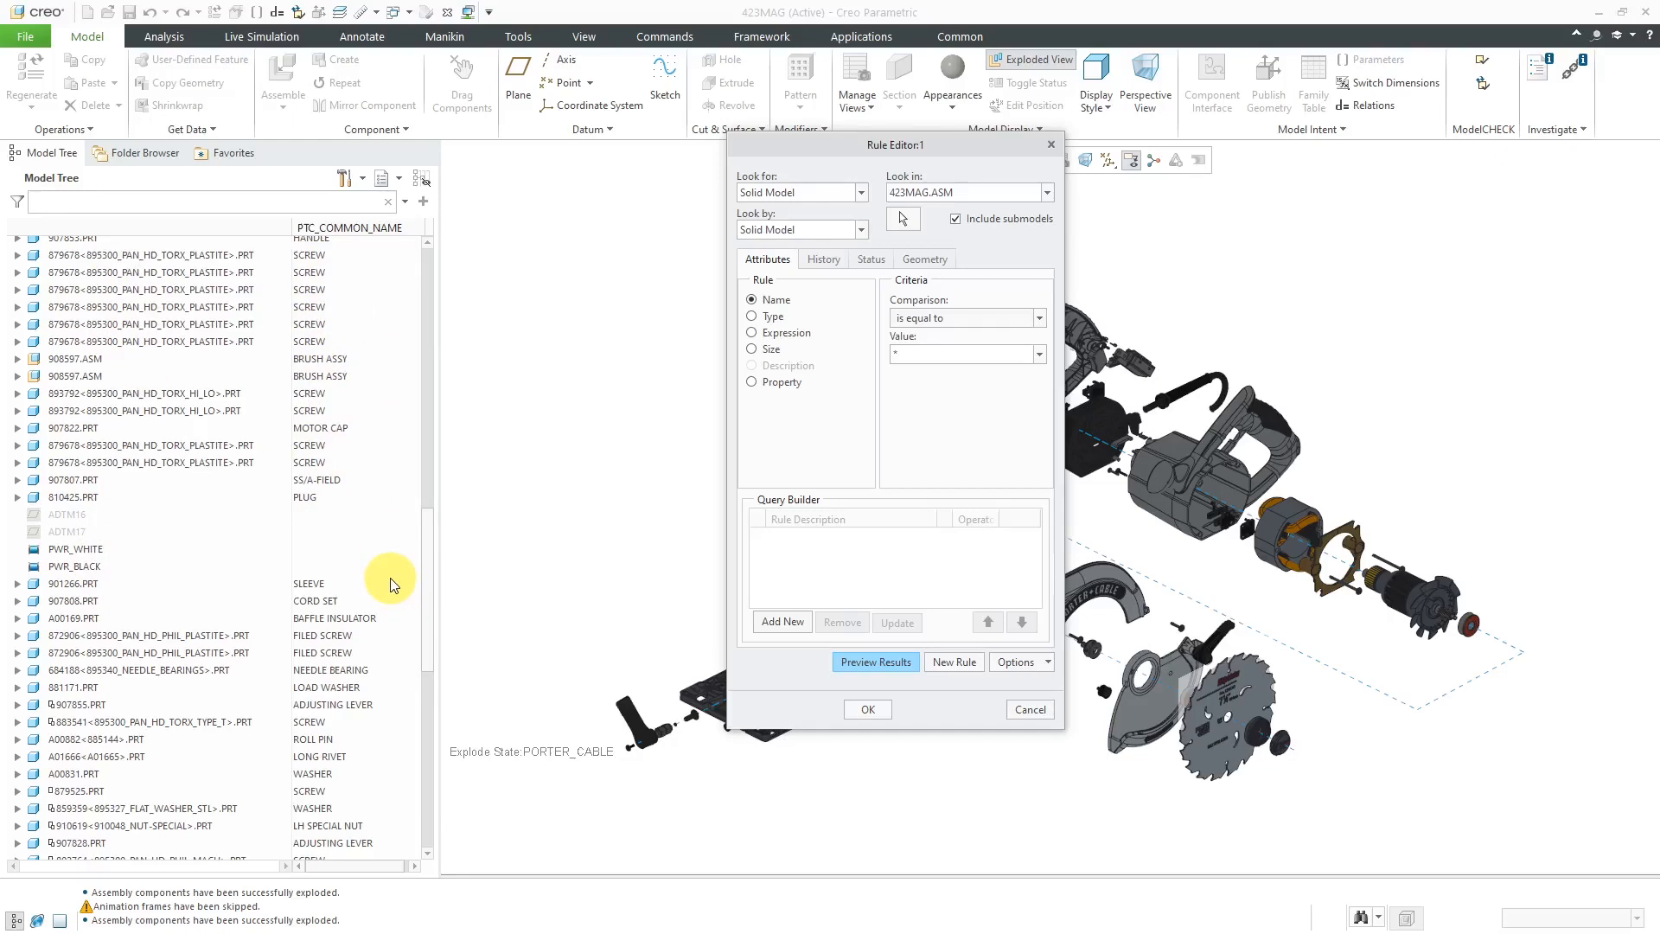
{"action": "scroll", "coordinate": [390, 578], "scroll_direction": "down", "scroll_amount": 3}
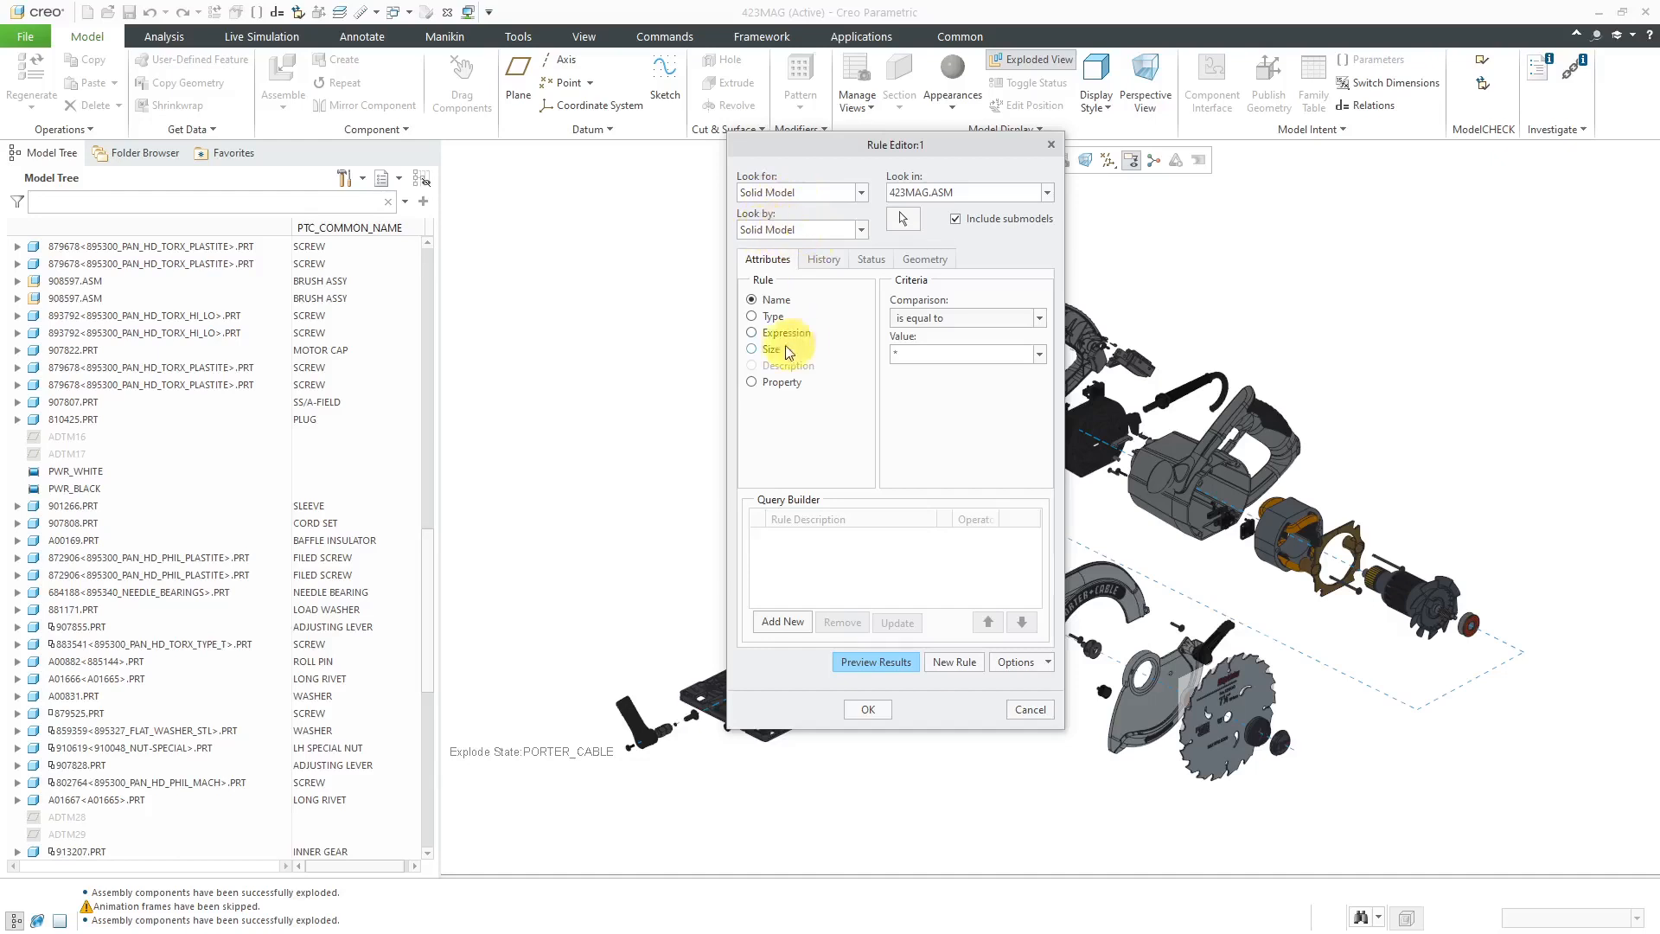
Step: Base the NO_HW rule on an expression with the String type
{"action": "left_click", "coordinate": [753, 334]}
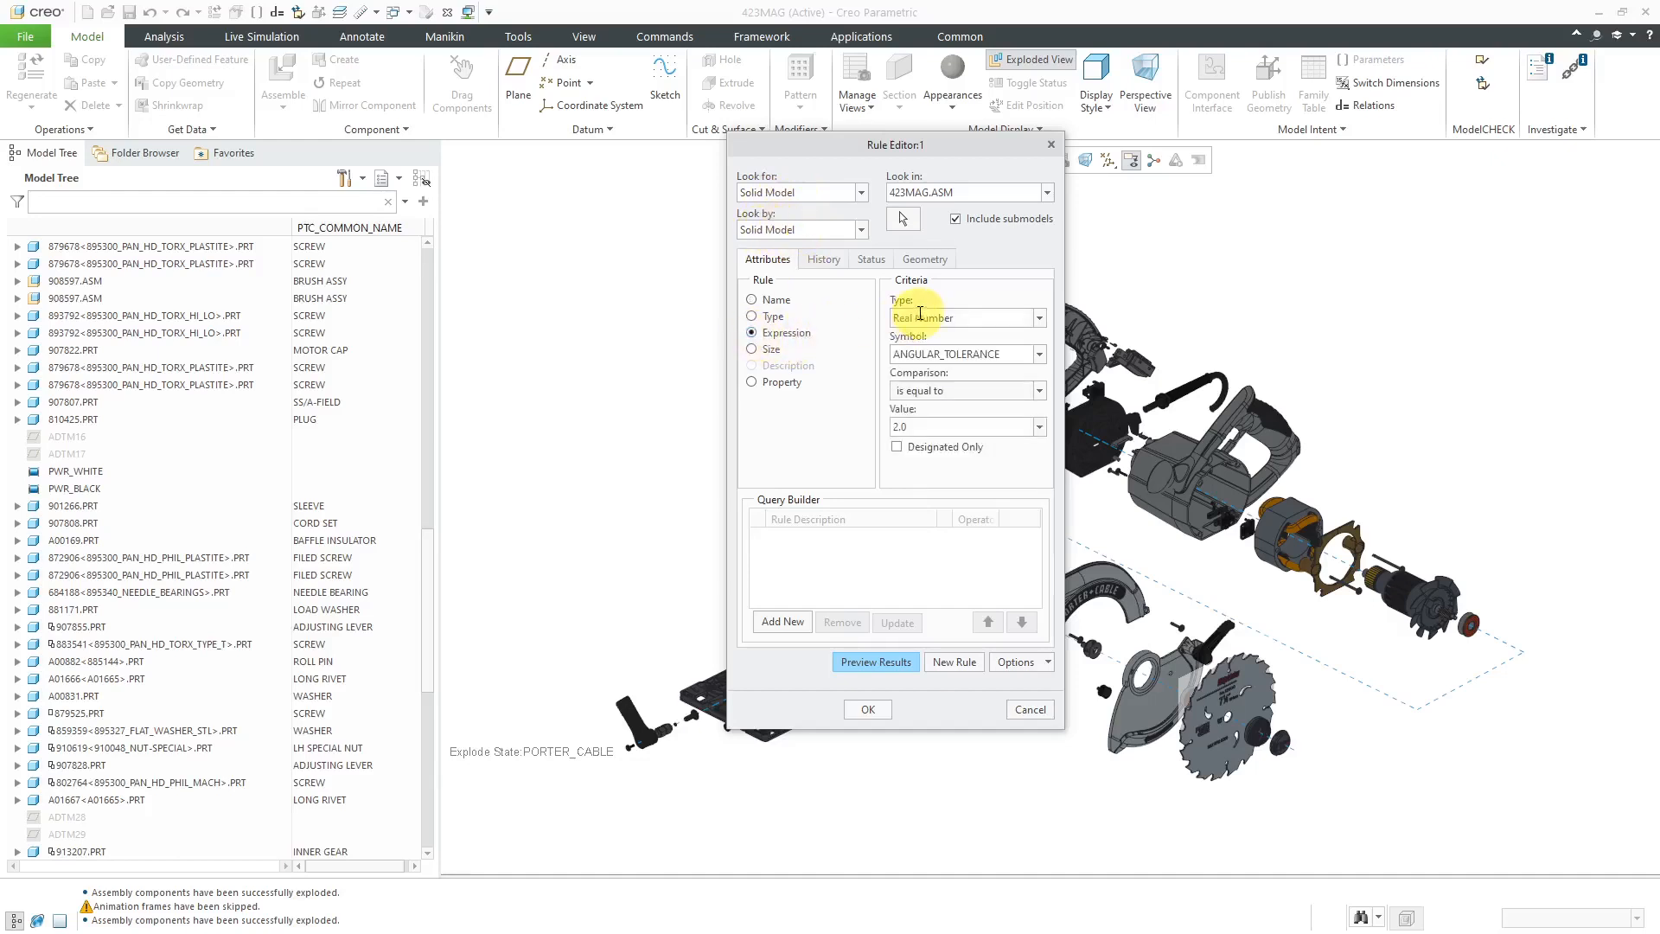
{"action": "left_click", "coordinate": [1041, 319]}
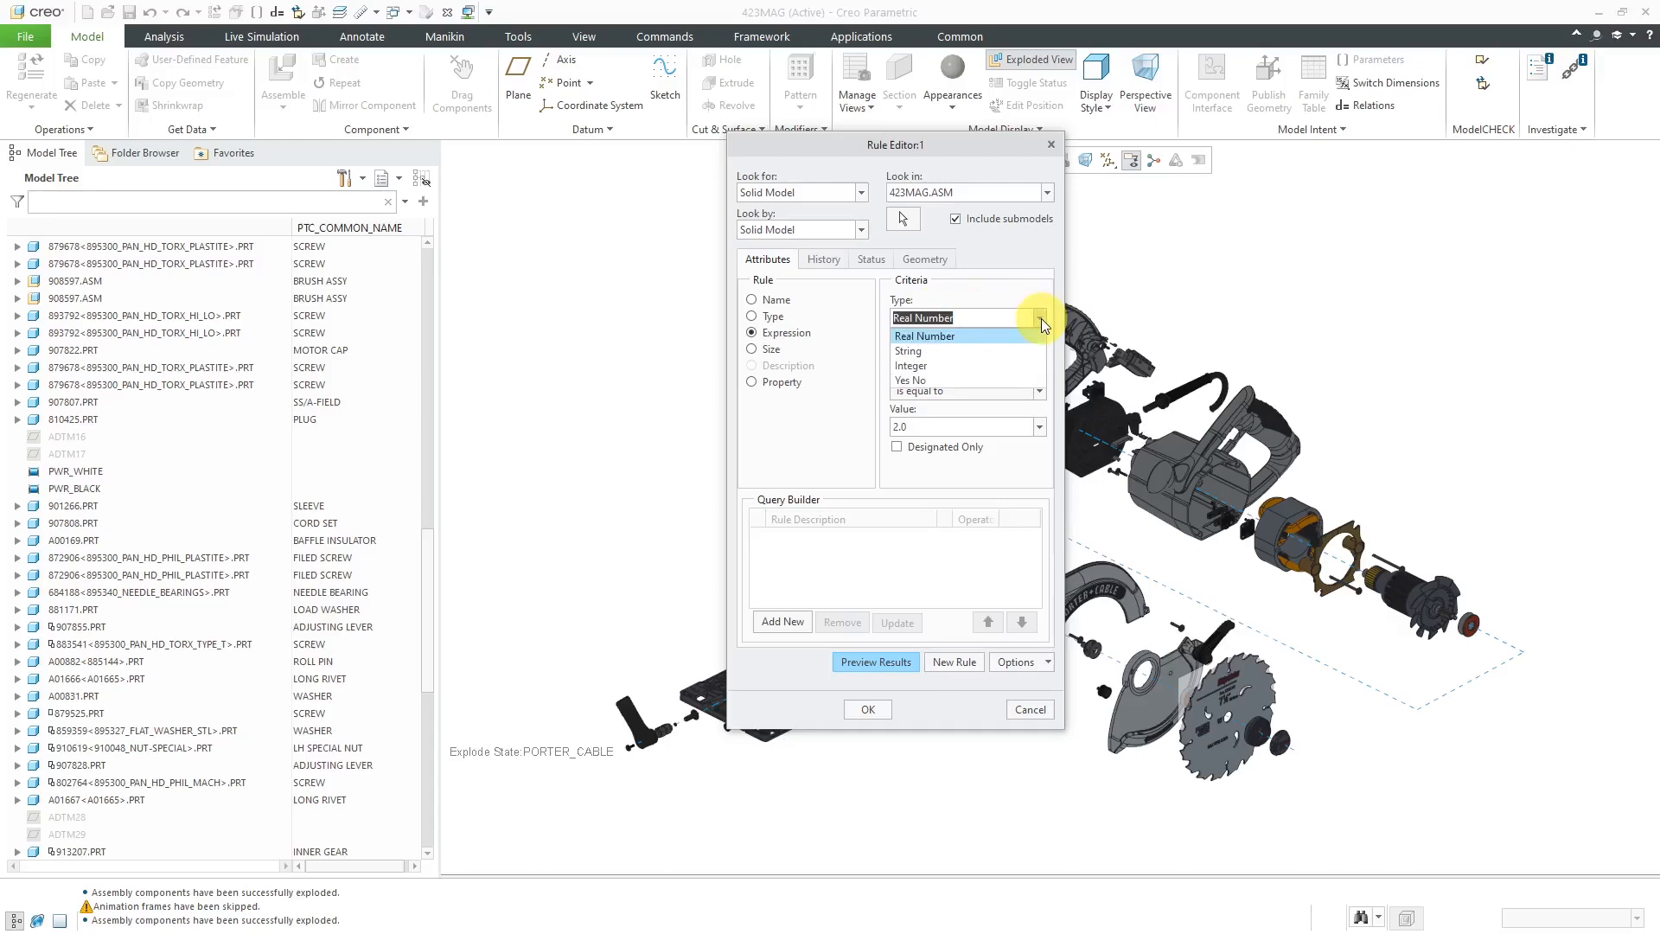
{"action": "left_click", "coordinate": [907, 353]}
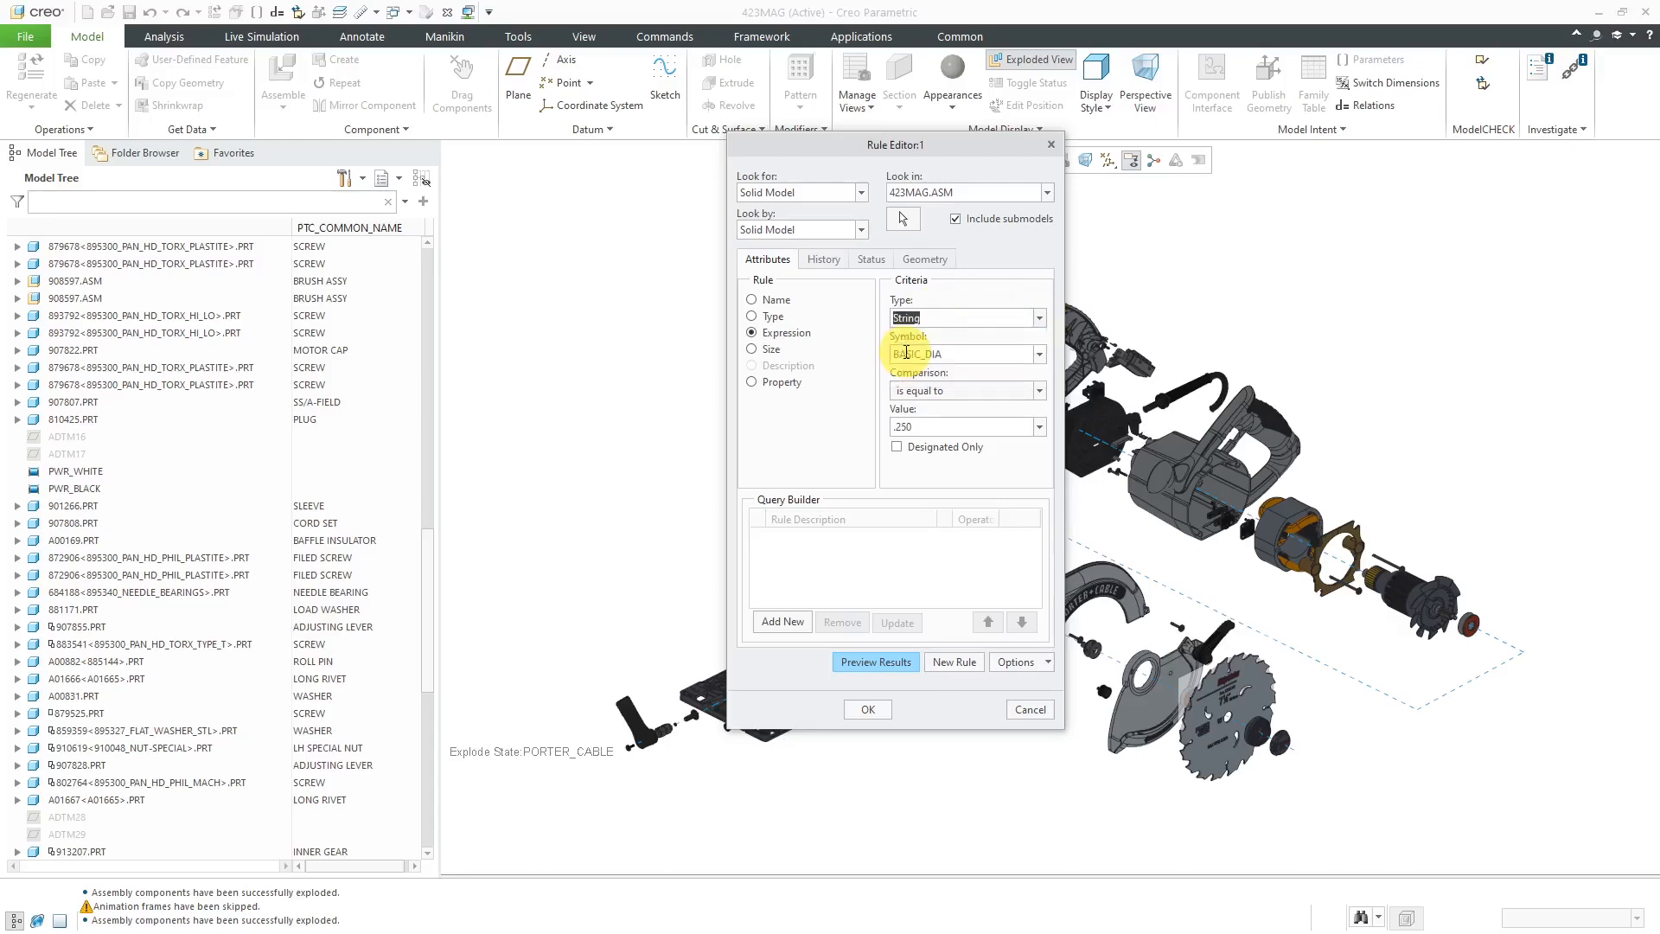
Step: Set the expression's symbol to PTC_COMMON_NAME and its comparison value to *SCREW*
{"action": "left_click", "coordinate": [1040, 354]}
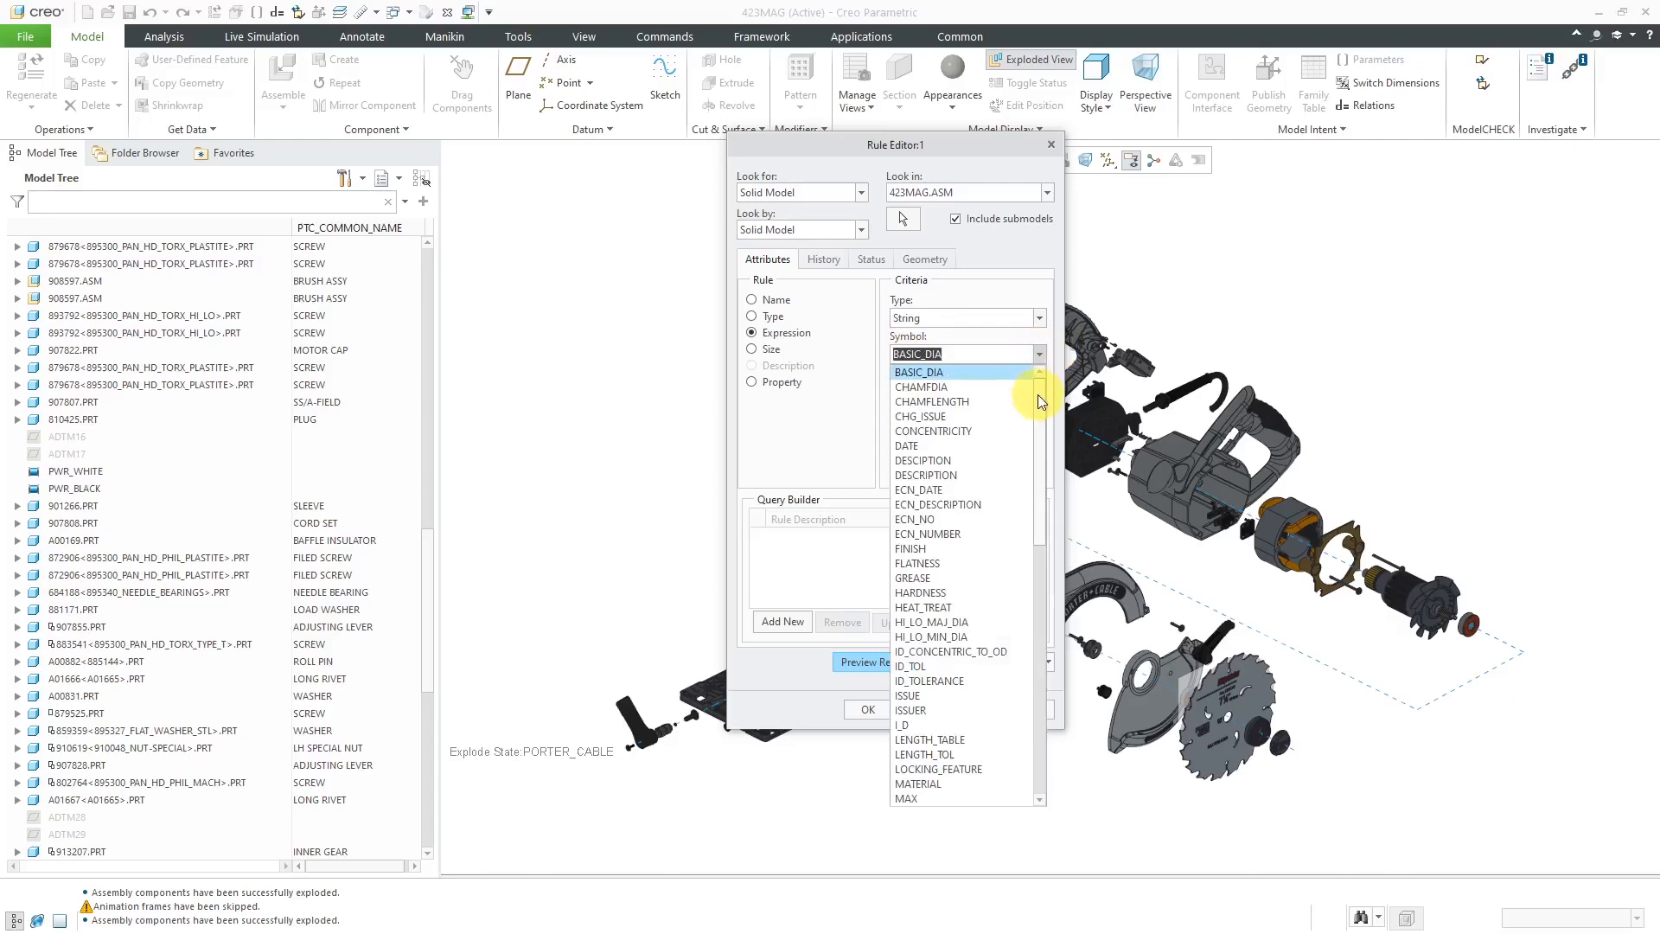
{"action": "scroll", "coordinate": [1029, 432], "scroll_direction": "down", "scroll_amount": 6}
{"action": "scroll", "coordinate": [1023, 508], "scroll_direction": "down", "scroll_amount": 7}
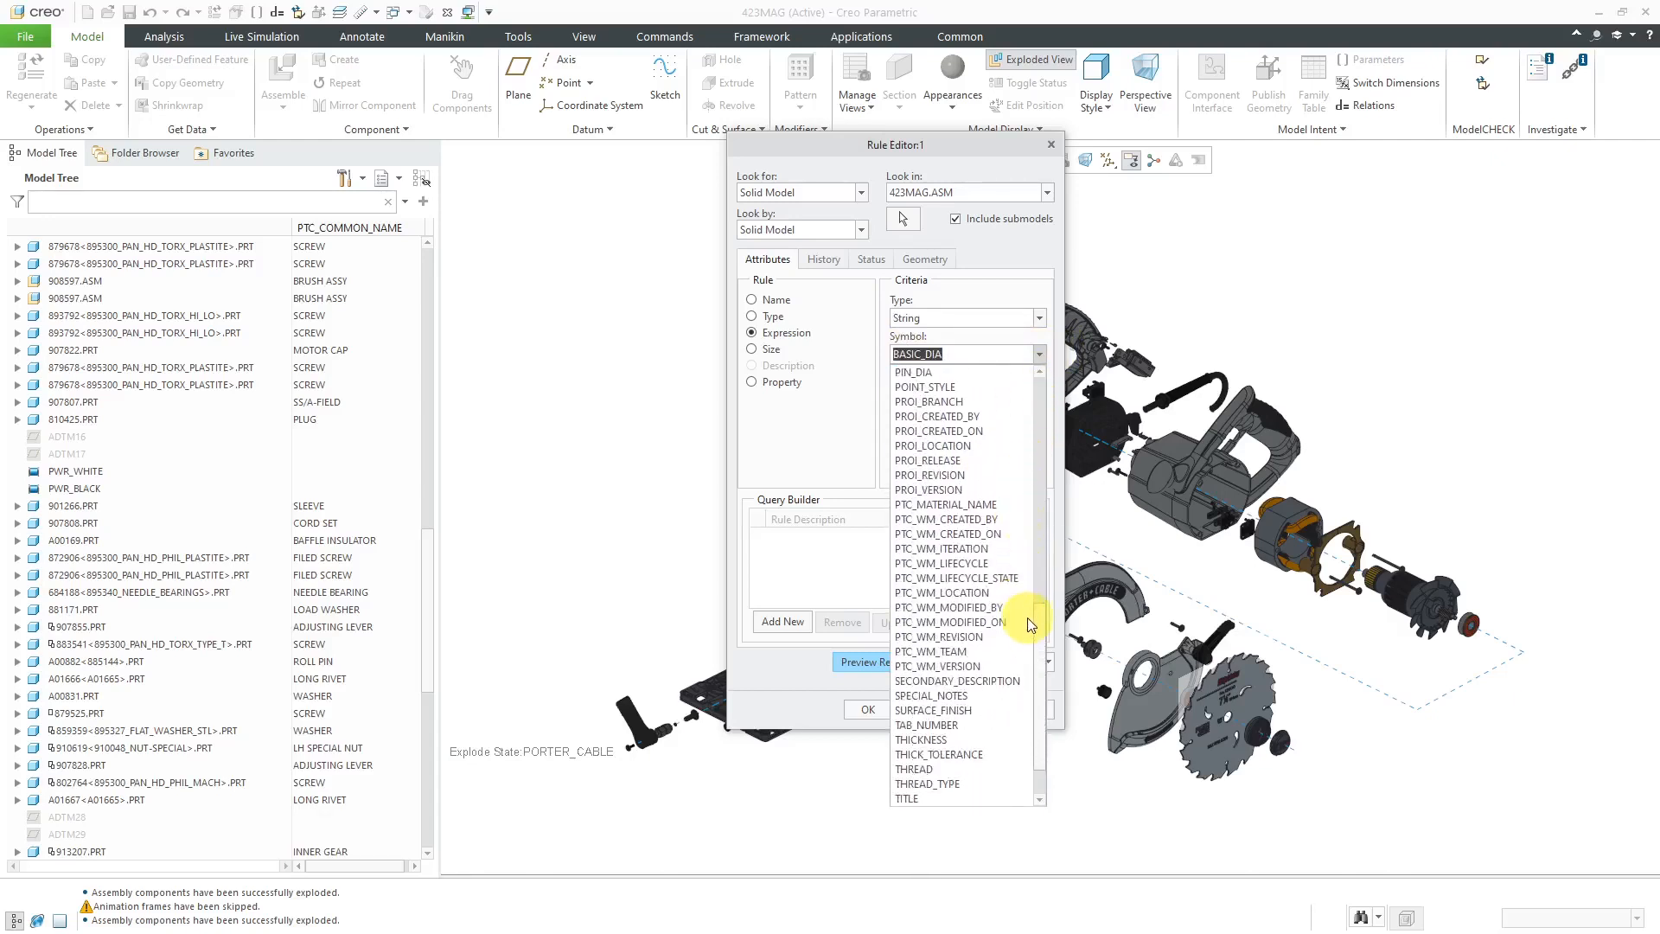
{"action": "scroll", "coordinate": [1029, 624], "scroll_direction": "down", "scroll_amount": 2}
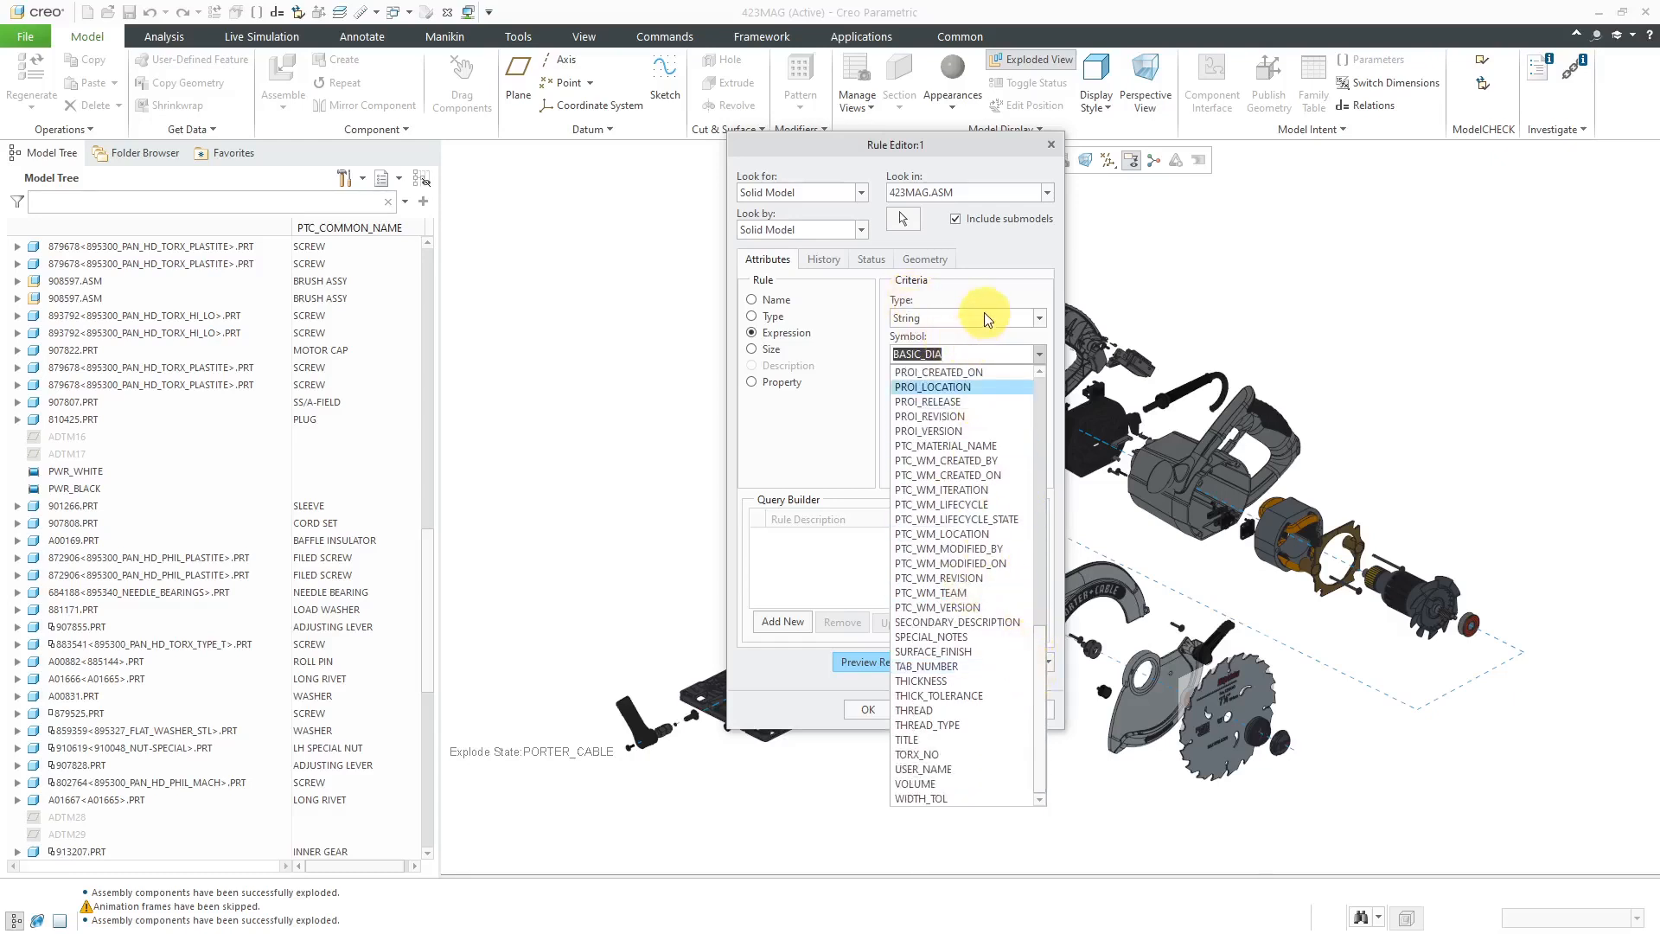
{"action": "type", "text": "PT"}
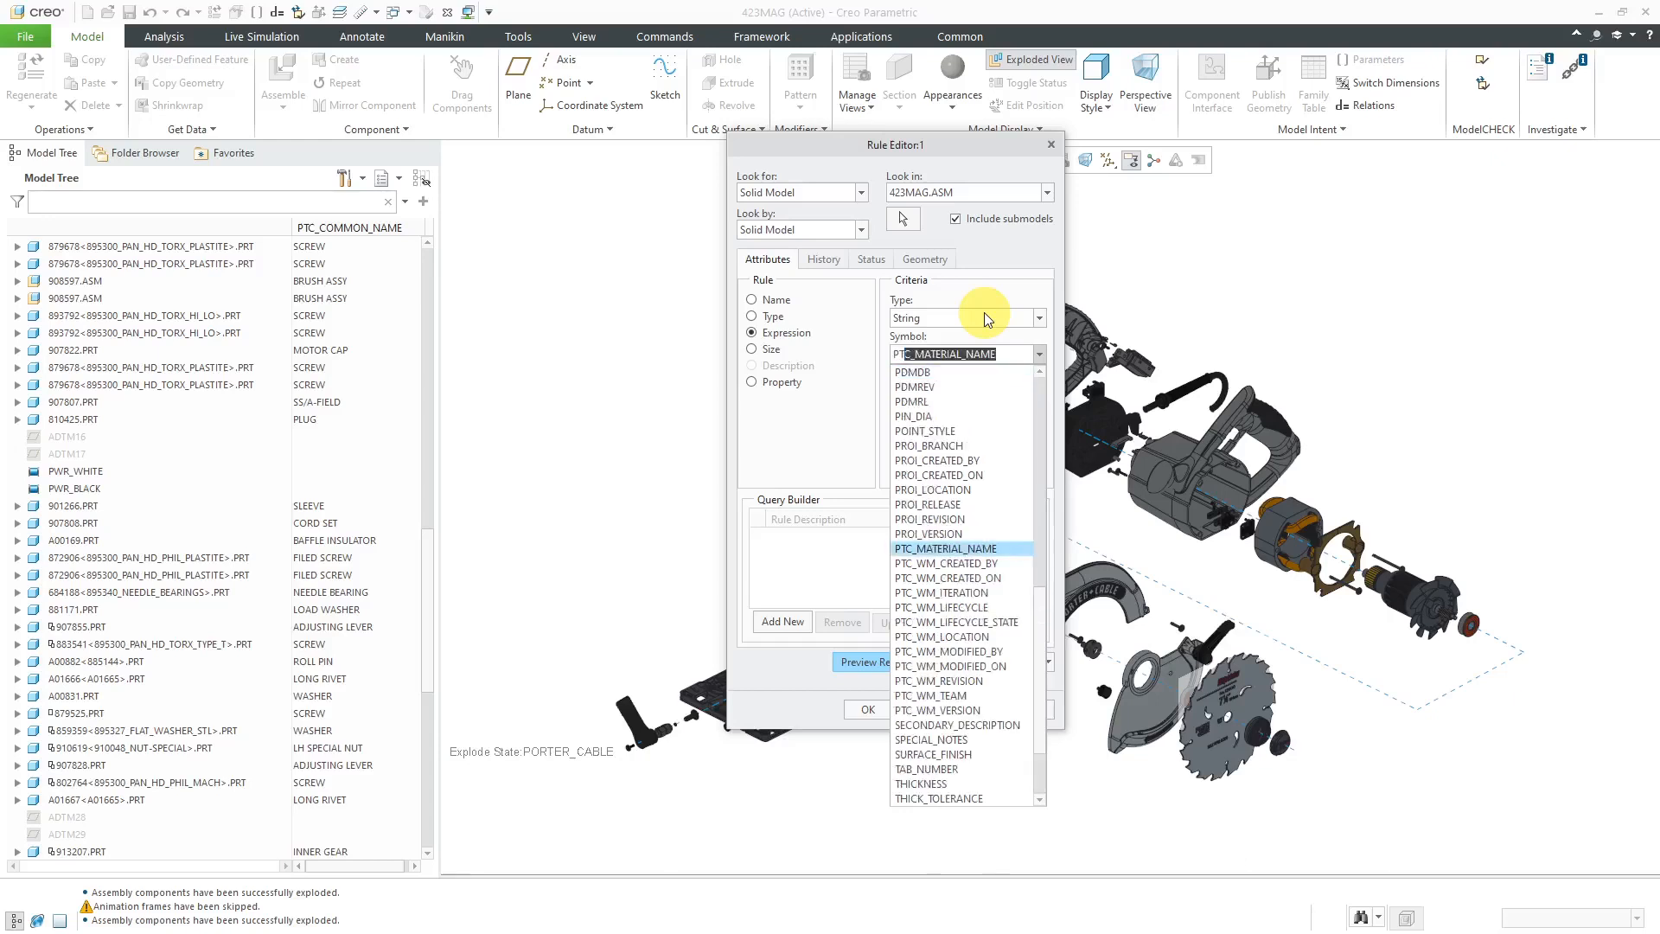
{"action": "type", "text": "C_COMMON"}
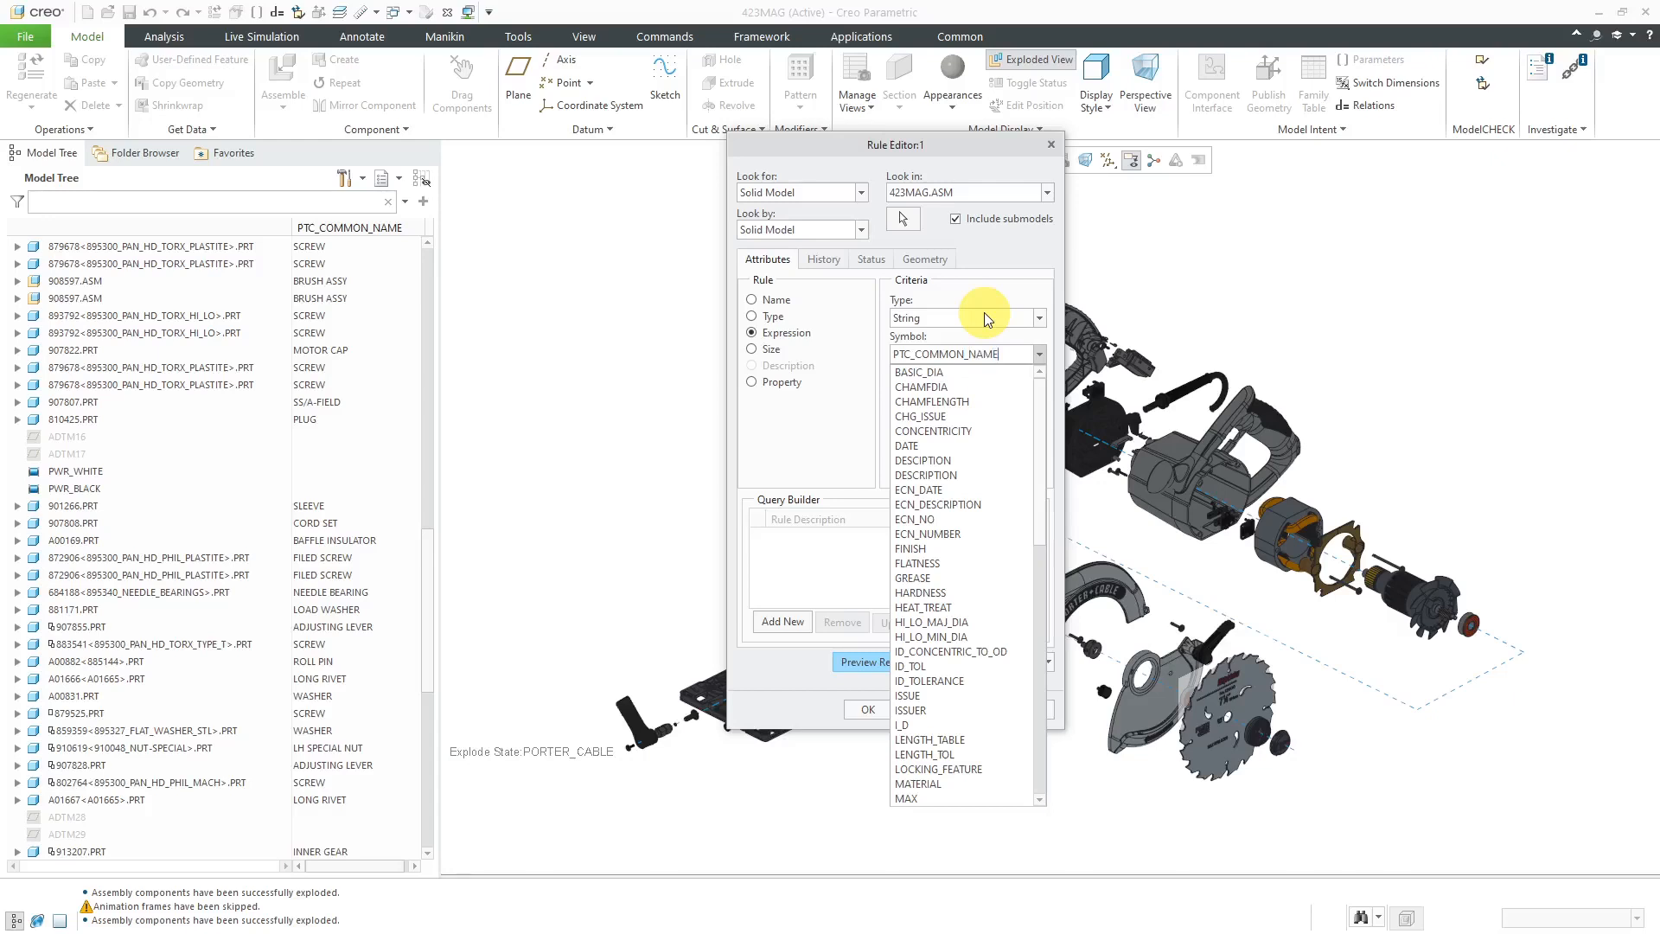
{"action": "key", "text": "Return"}
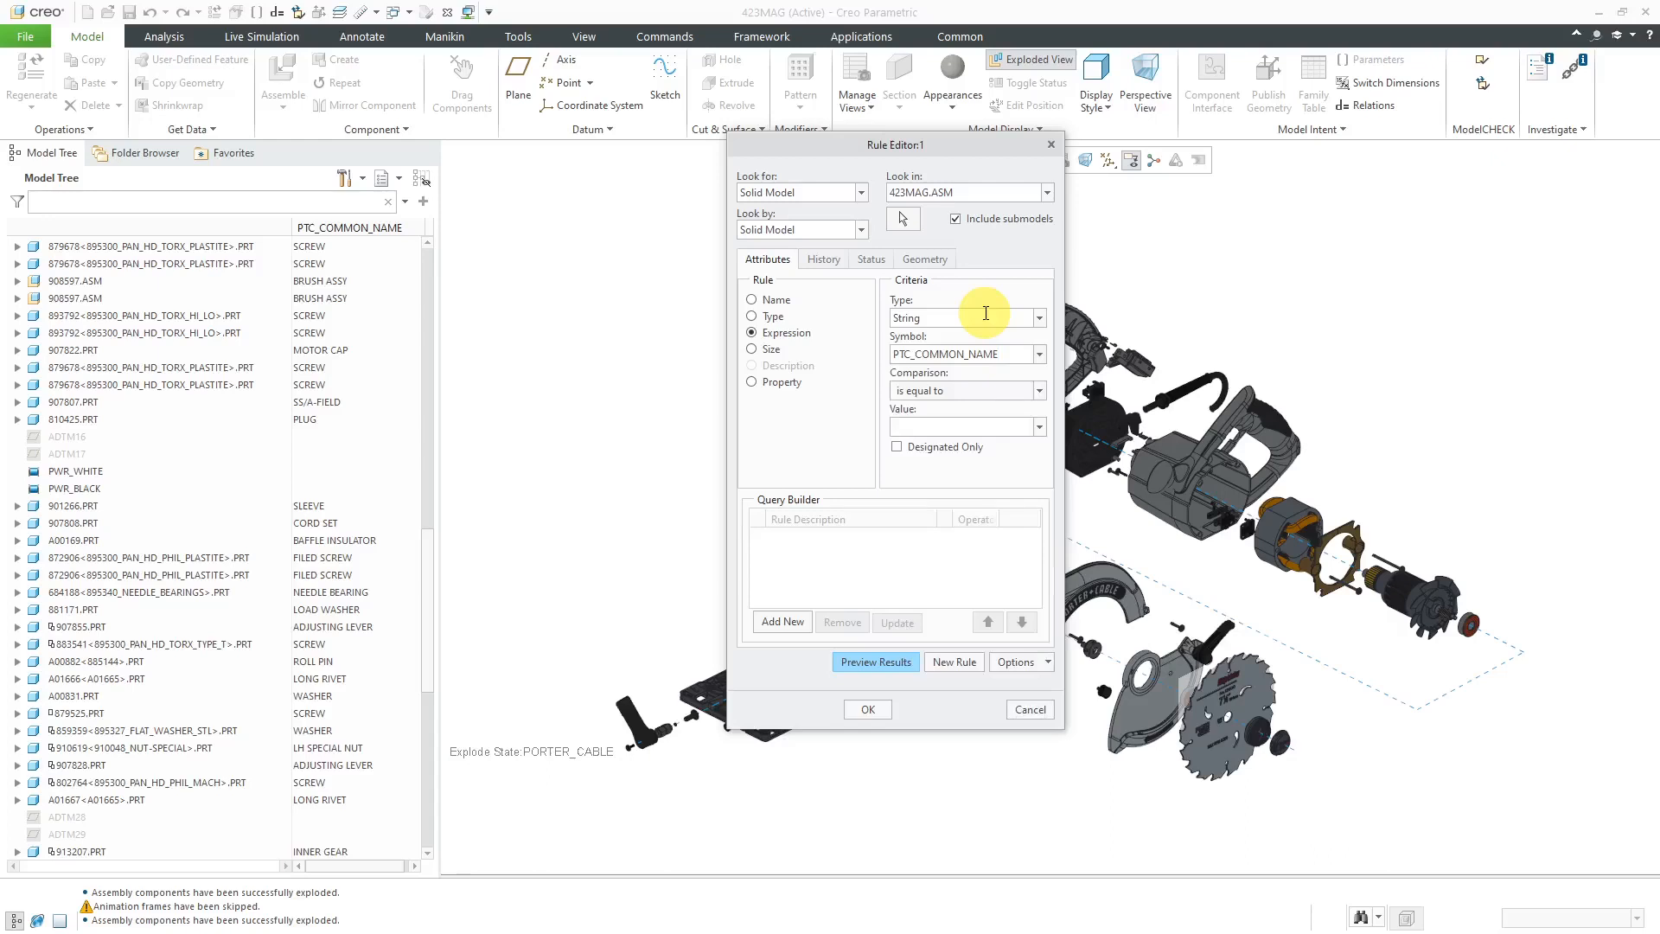
{"action": "left_click", "coordinate": [903, 428]}
{"action": "type", "text": "*SCREW*"}
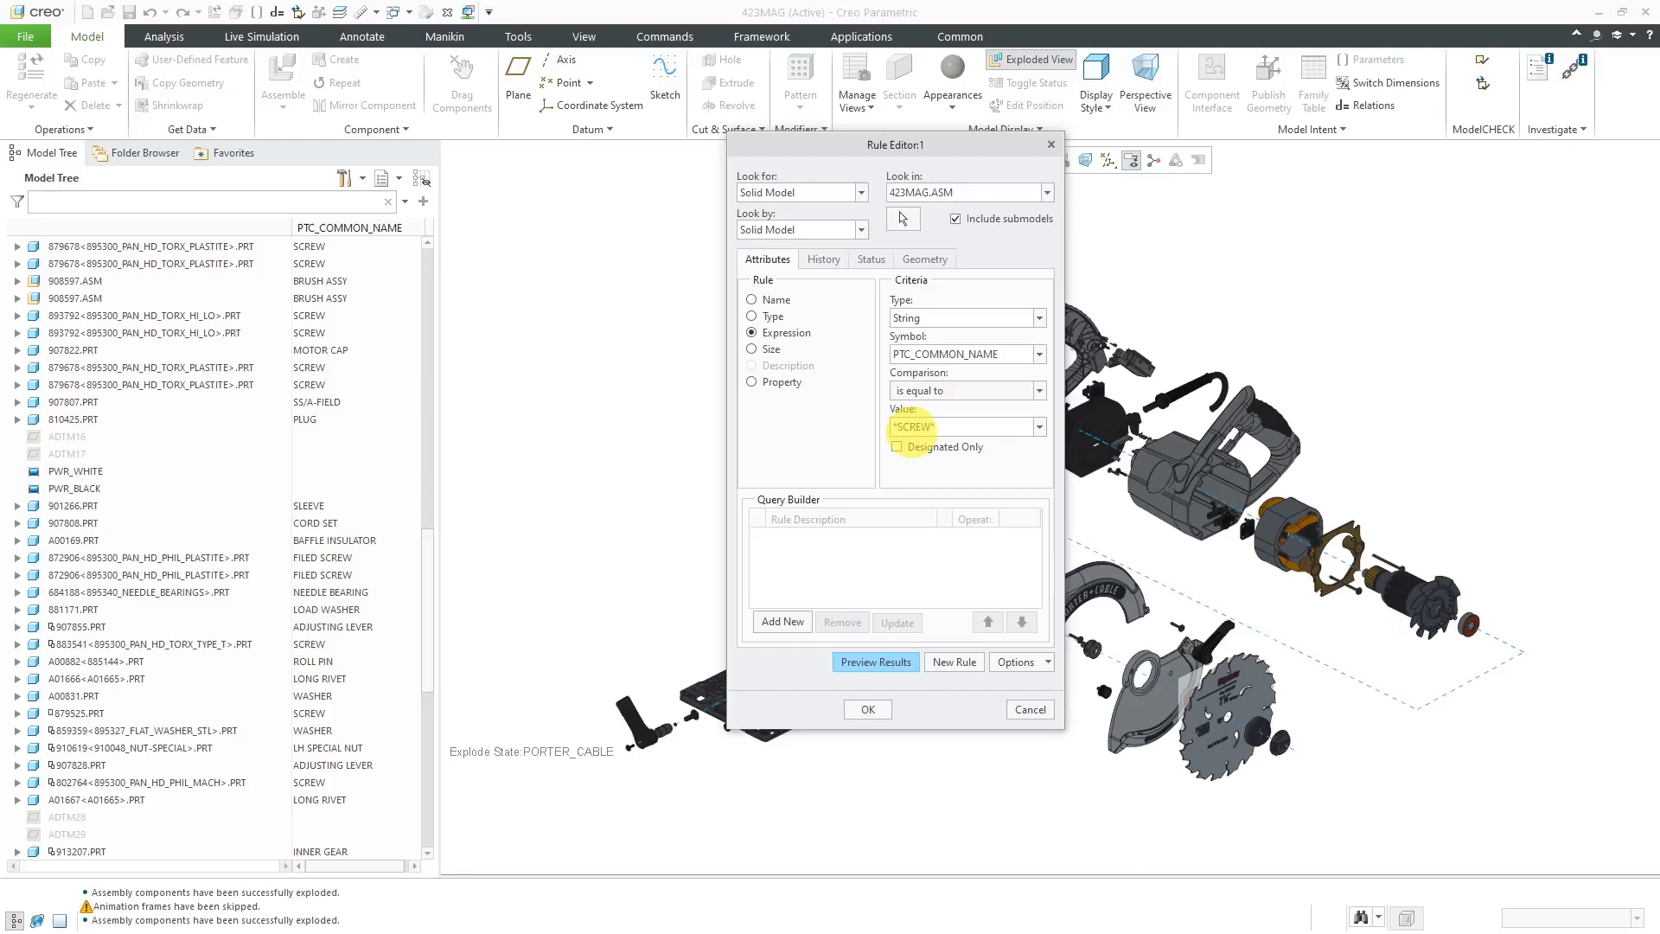
{"action": "left_click", "coordinate": [1018, 662]}
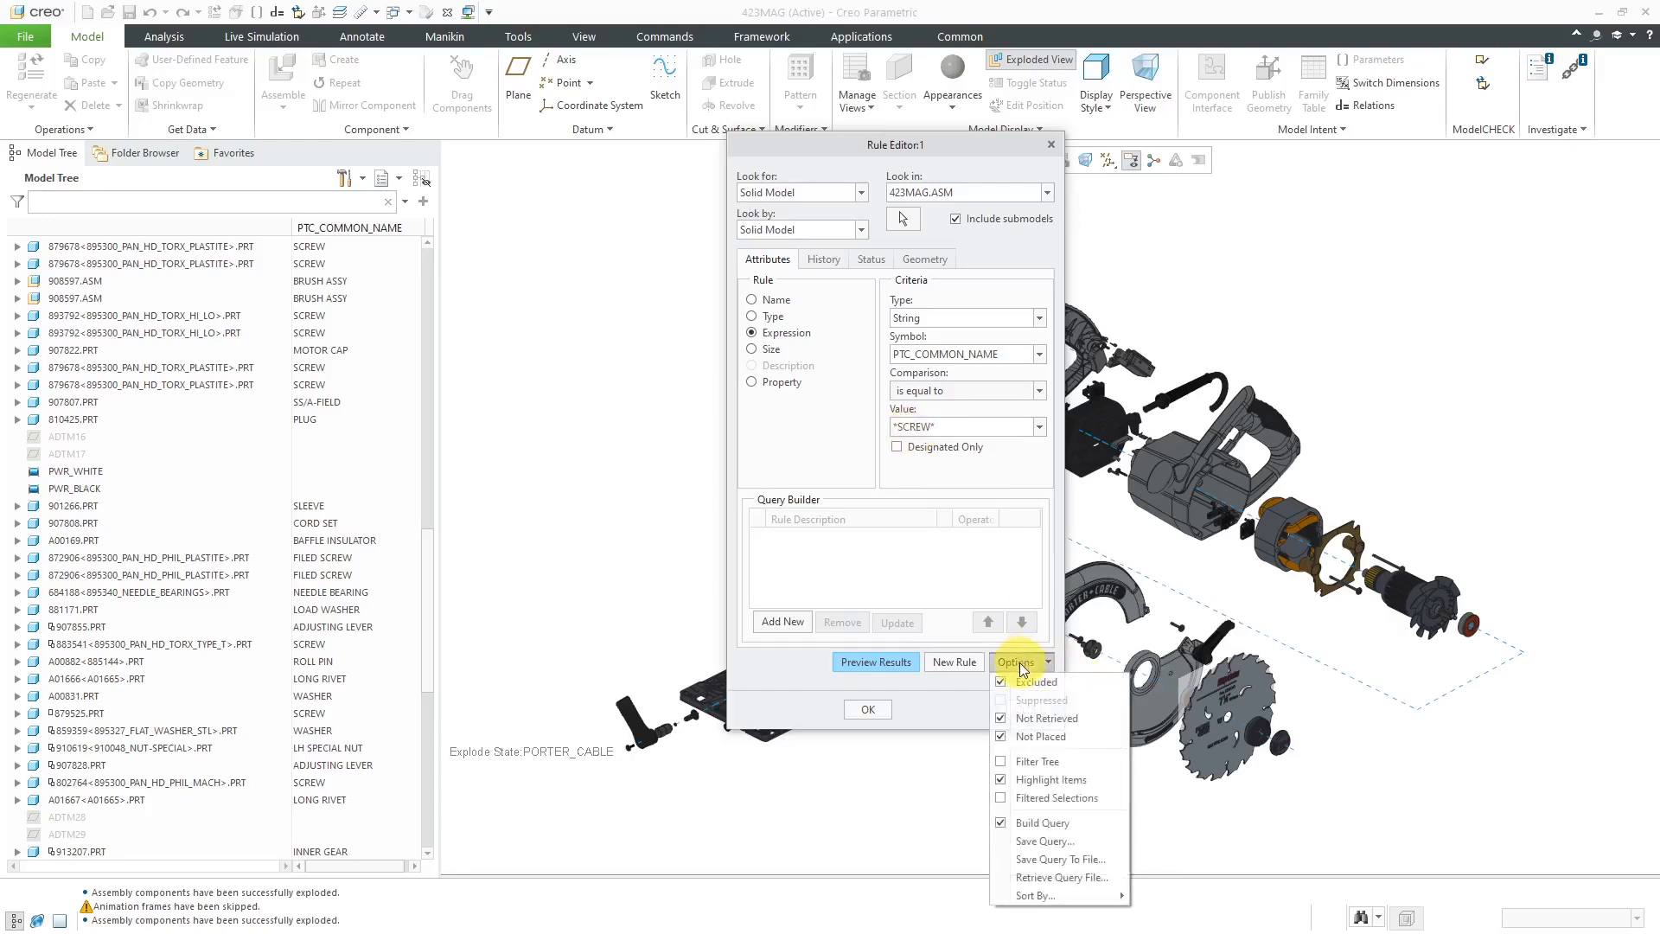
{"action": "left_click", "coordinate": [1050, 823]}
{"action": "left_click", "coordinate": [1023, 509]}
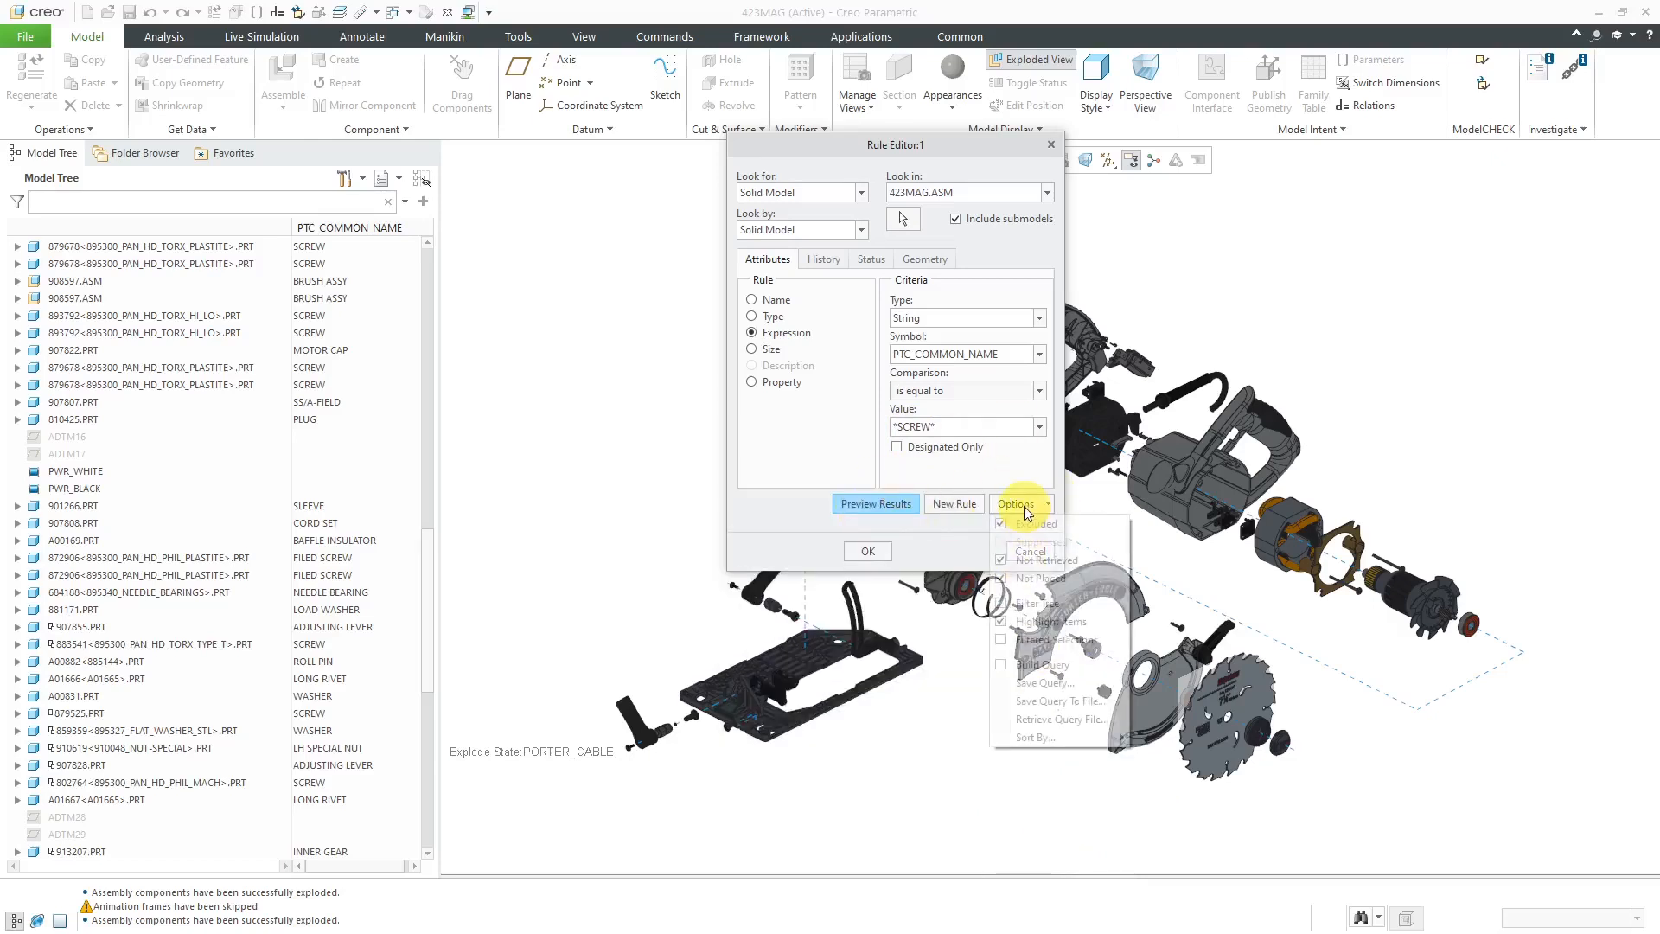
{"action": "left_click", "coordinate": [1042, 665]}
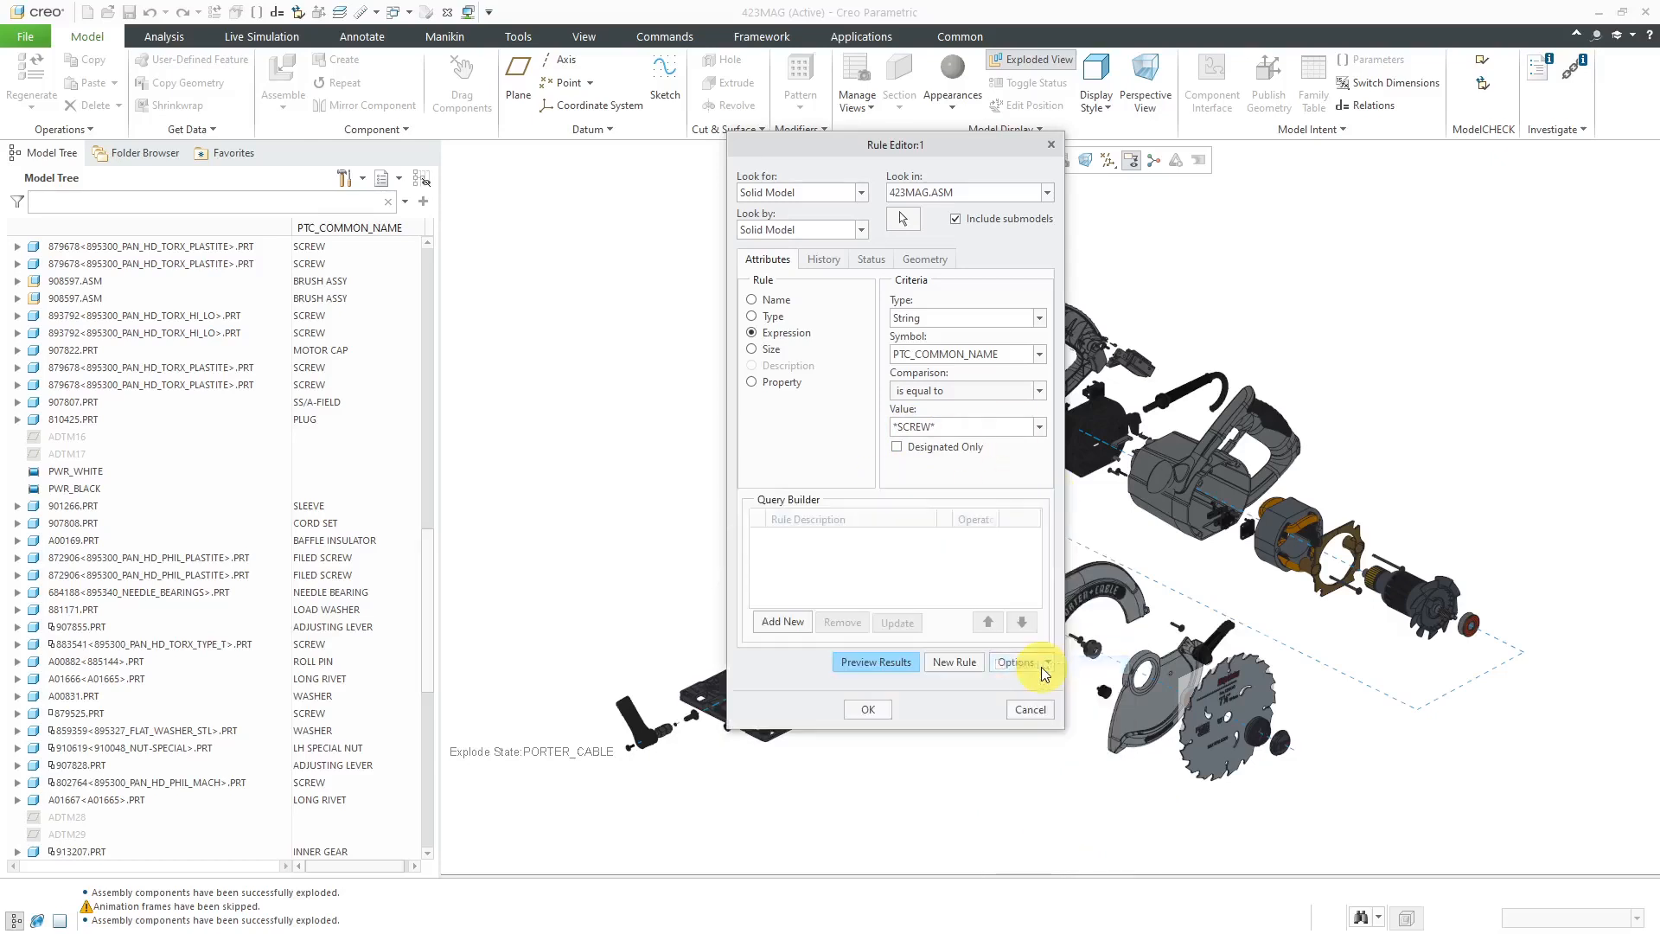
Step: Add the *SCREW* condition to the NO_HW query, and add a second PTC_COMMON_NAME condition with the value *WASHER*
{"action": "left_click", "coordinate": [776, 617]}
{"action": "left_click", "coordinate": [933, 427]}
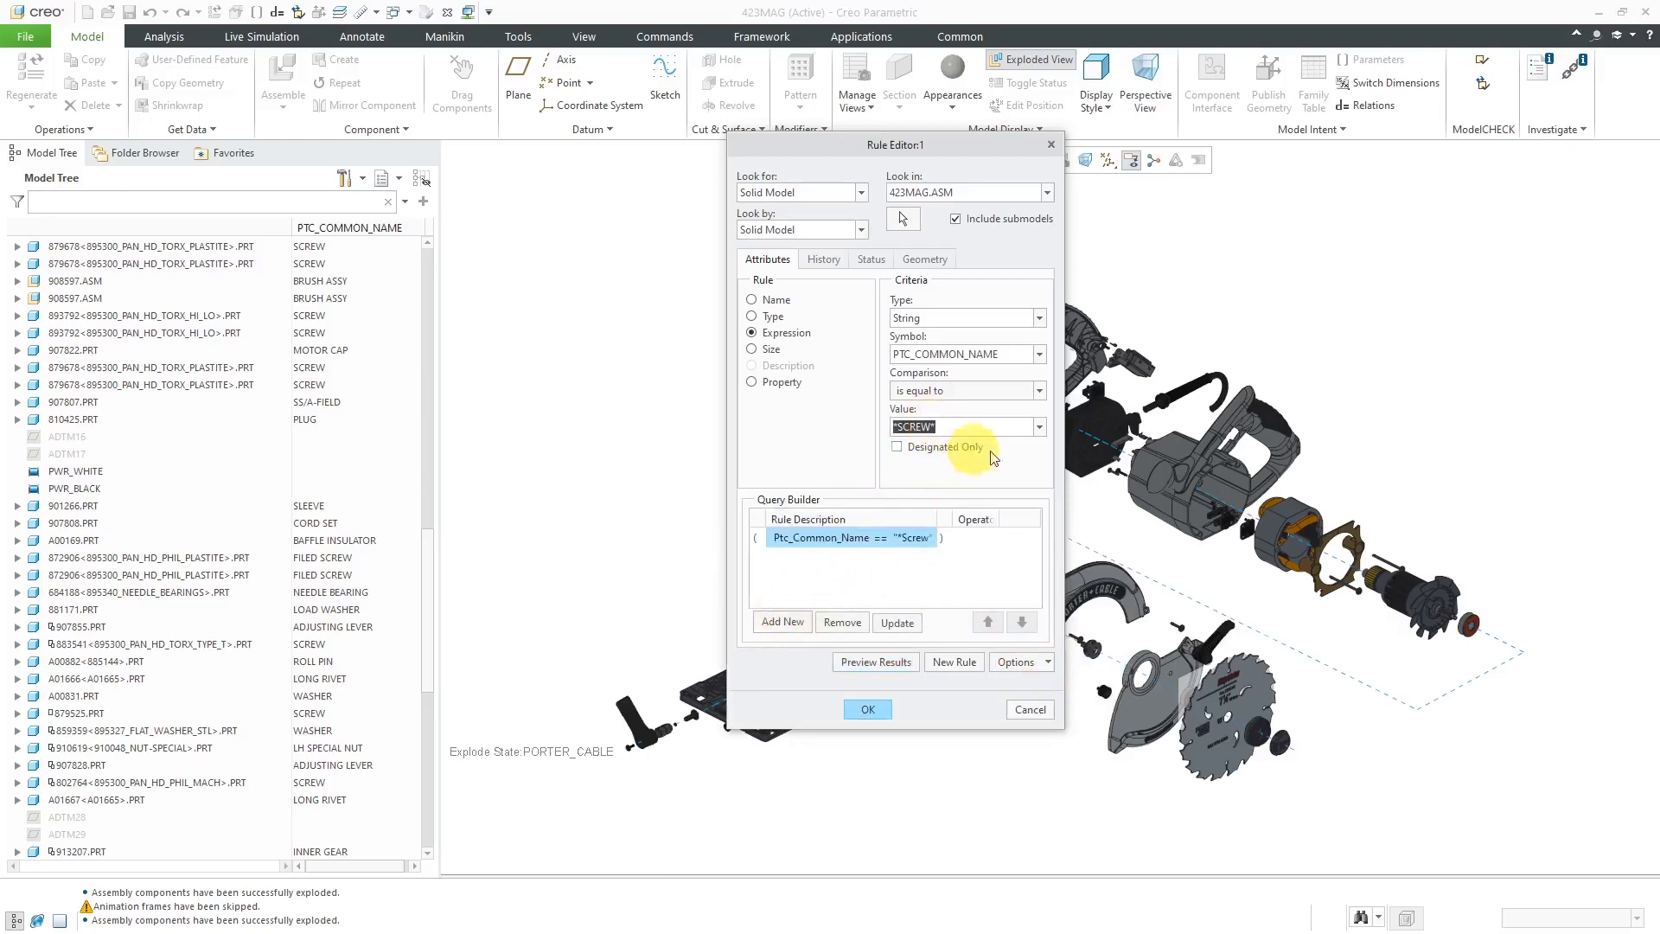
{"action": "left_click", "coordinate": [949, 426]}
{"action": "key", "text": "BackSpace"}
{"action": "type", "text": "WASHER*"}
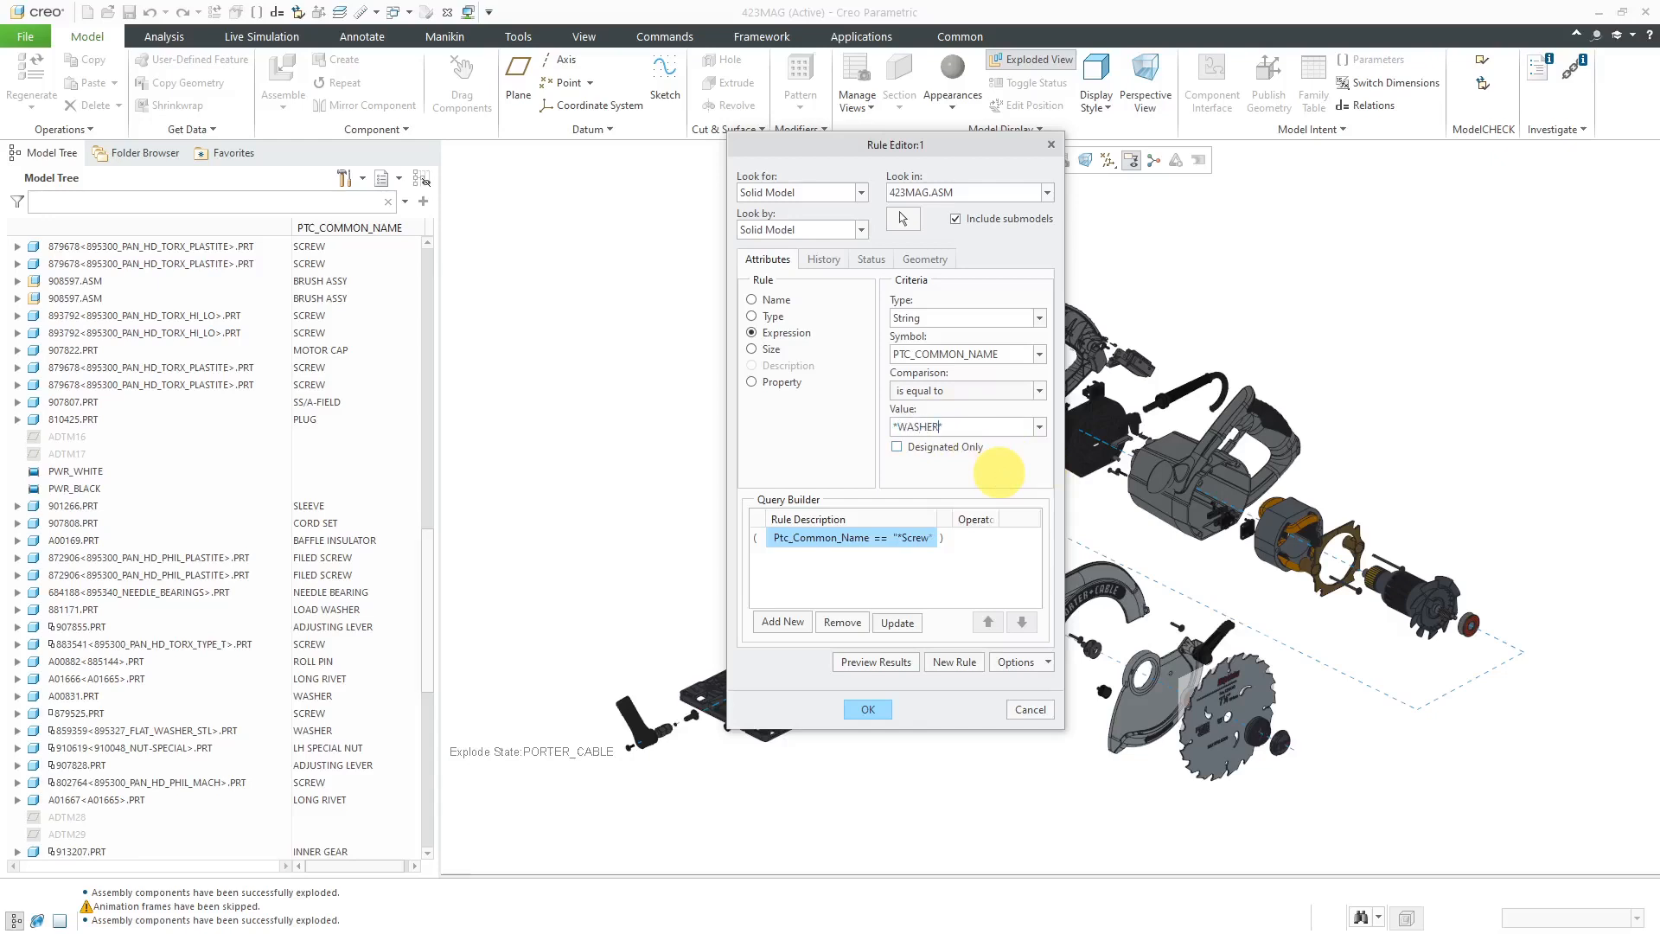
{"action": "left_click", "coordinate": [792, 627]}
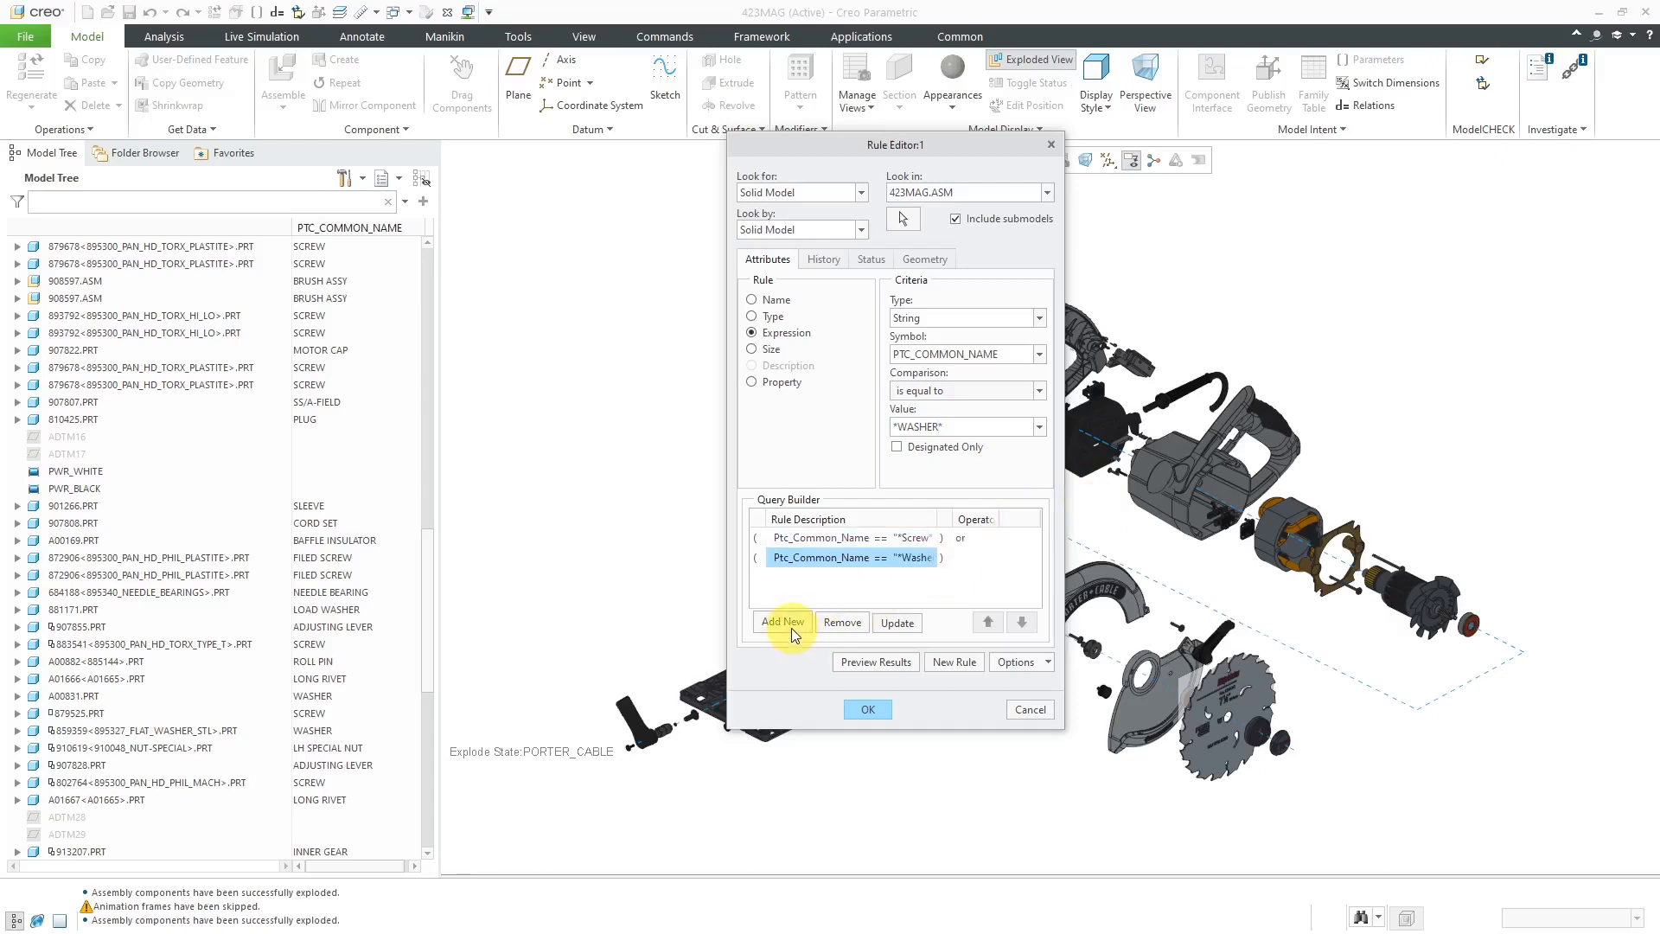
Step: Add another PTC_COMMON_NAME condition with the value *BOLT* to the rule query
{"action": "double_click", "coordinate": [944, 427]}
{"action": "left_click", "coordinate": [945, 428]}
{"action": "type", "text": "BOLT*"}
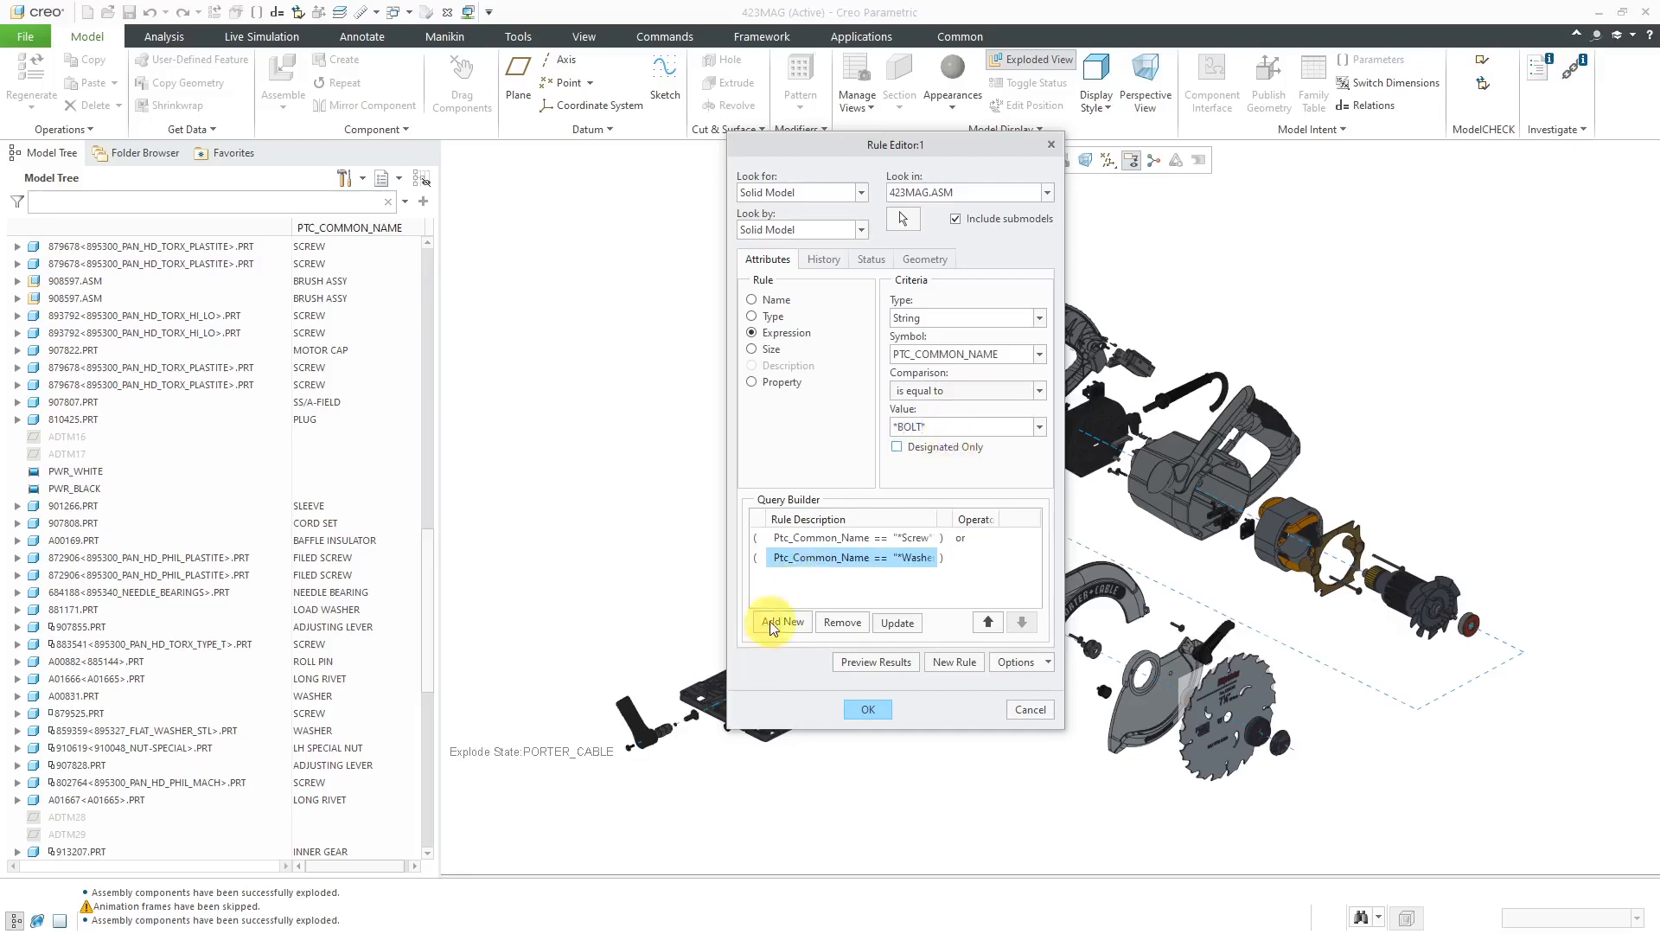
{"action": "left_click", "coordinate": [772, 623]}
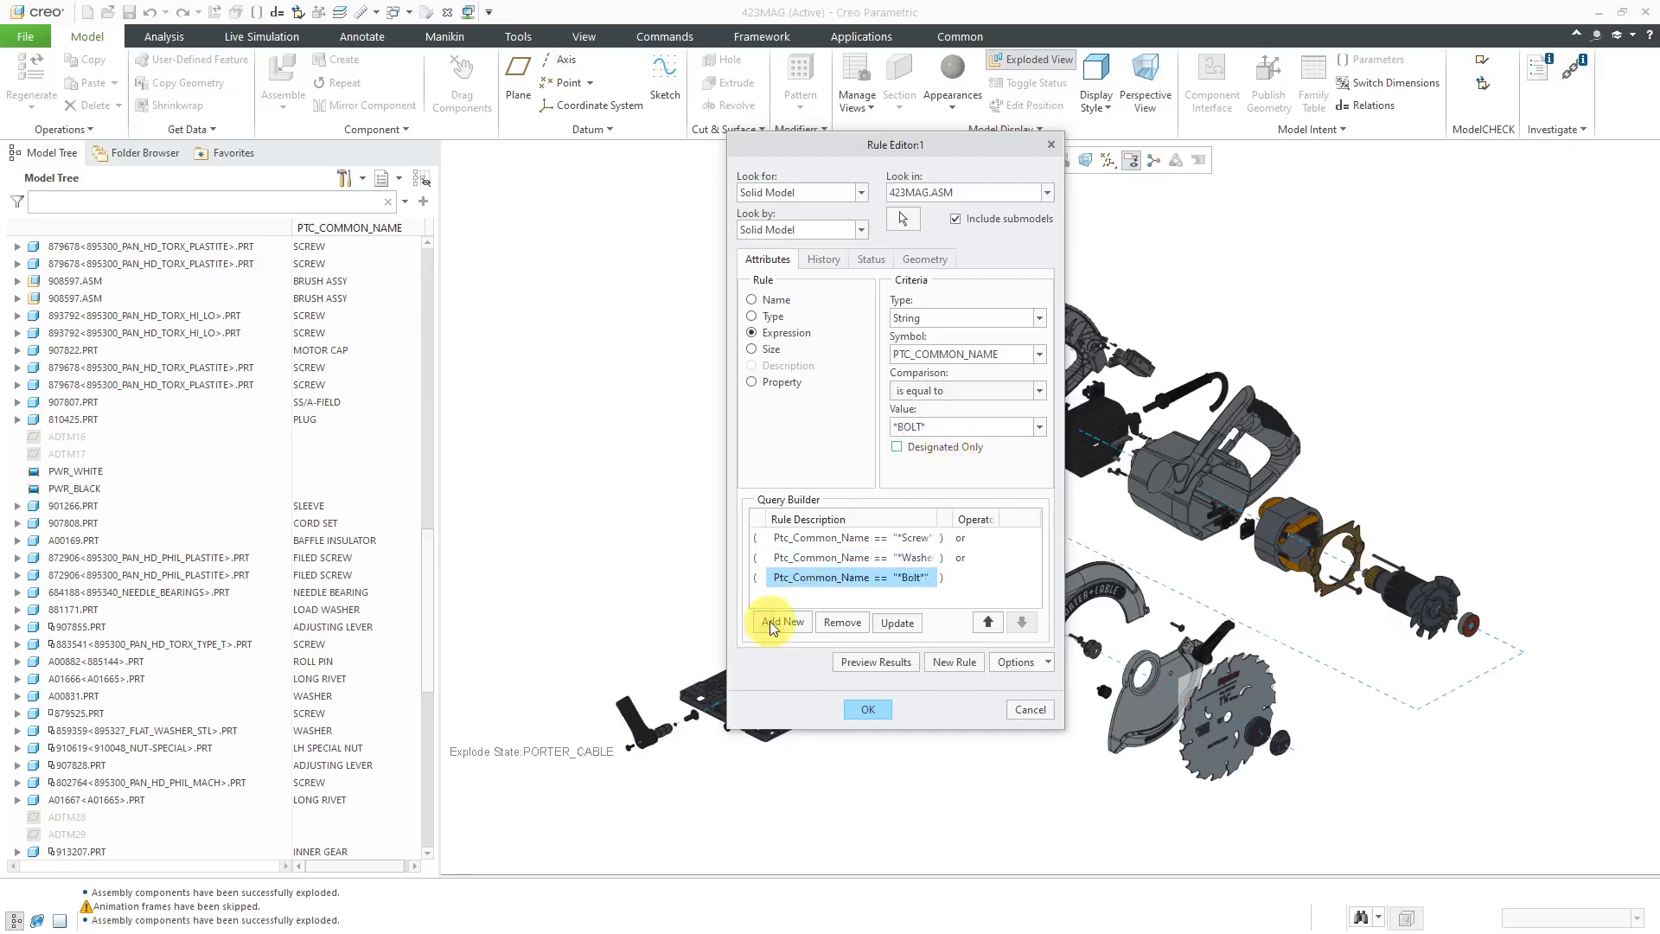
Step: Add a fourth condition to the query, again matching PTC_COMMON_NAME to *WASHER*
{"action": "left_click", "coordinate": [1041, 428]}
{"action": "left_click", "coordinate": [1041, 429]}
{"action": "left_click", "coordinate": [924, 427]}
{"action": "type", "text": "WASHER*"}
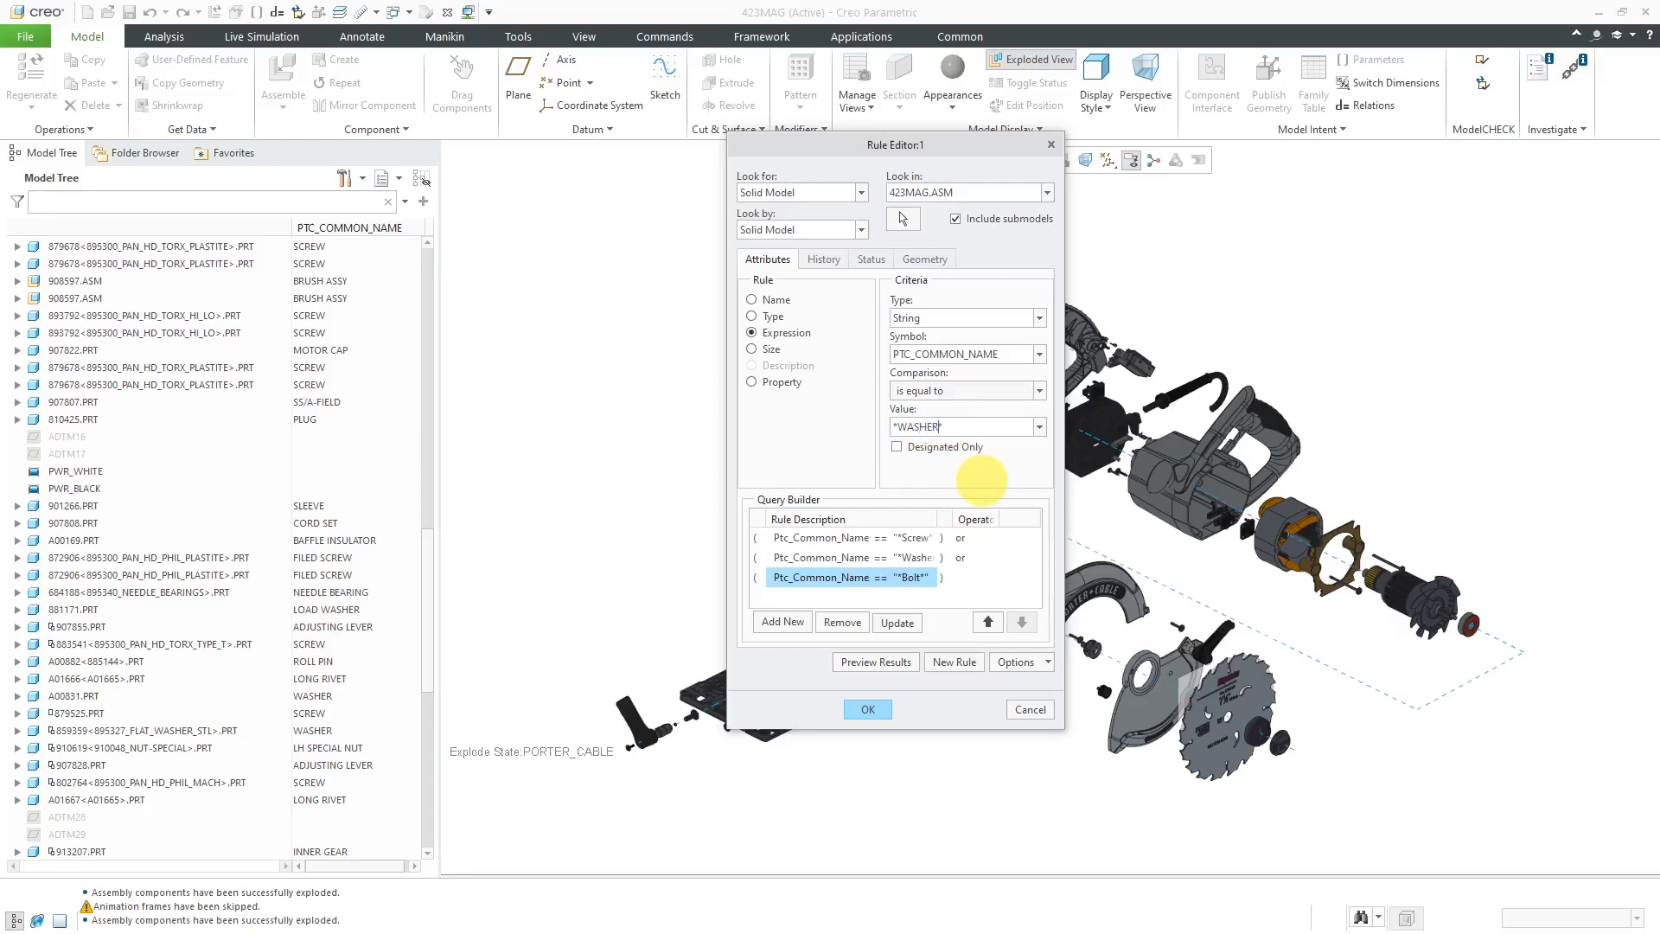
{"action": "left_click", "coordinate": [782, 622]}
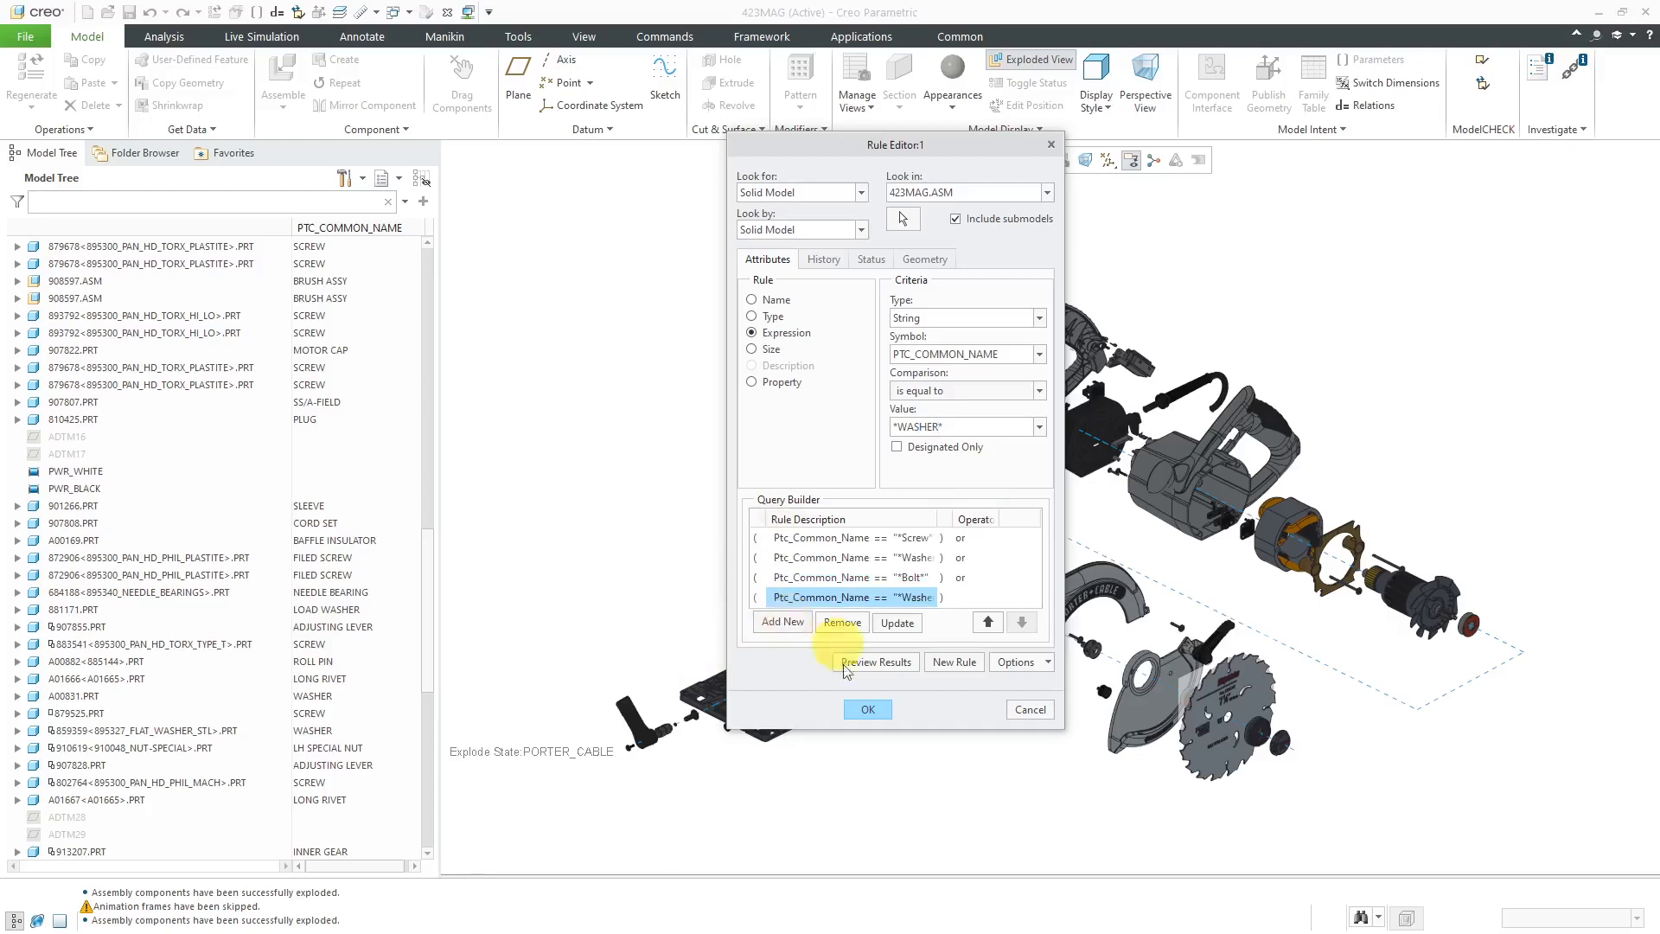
Step: Preview the items matched by the query, accept the NO_HW rule and confirm the Exclude rule action
{"action": "left_click", "coordinate": [881, 662]}
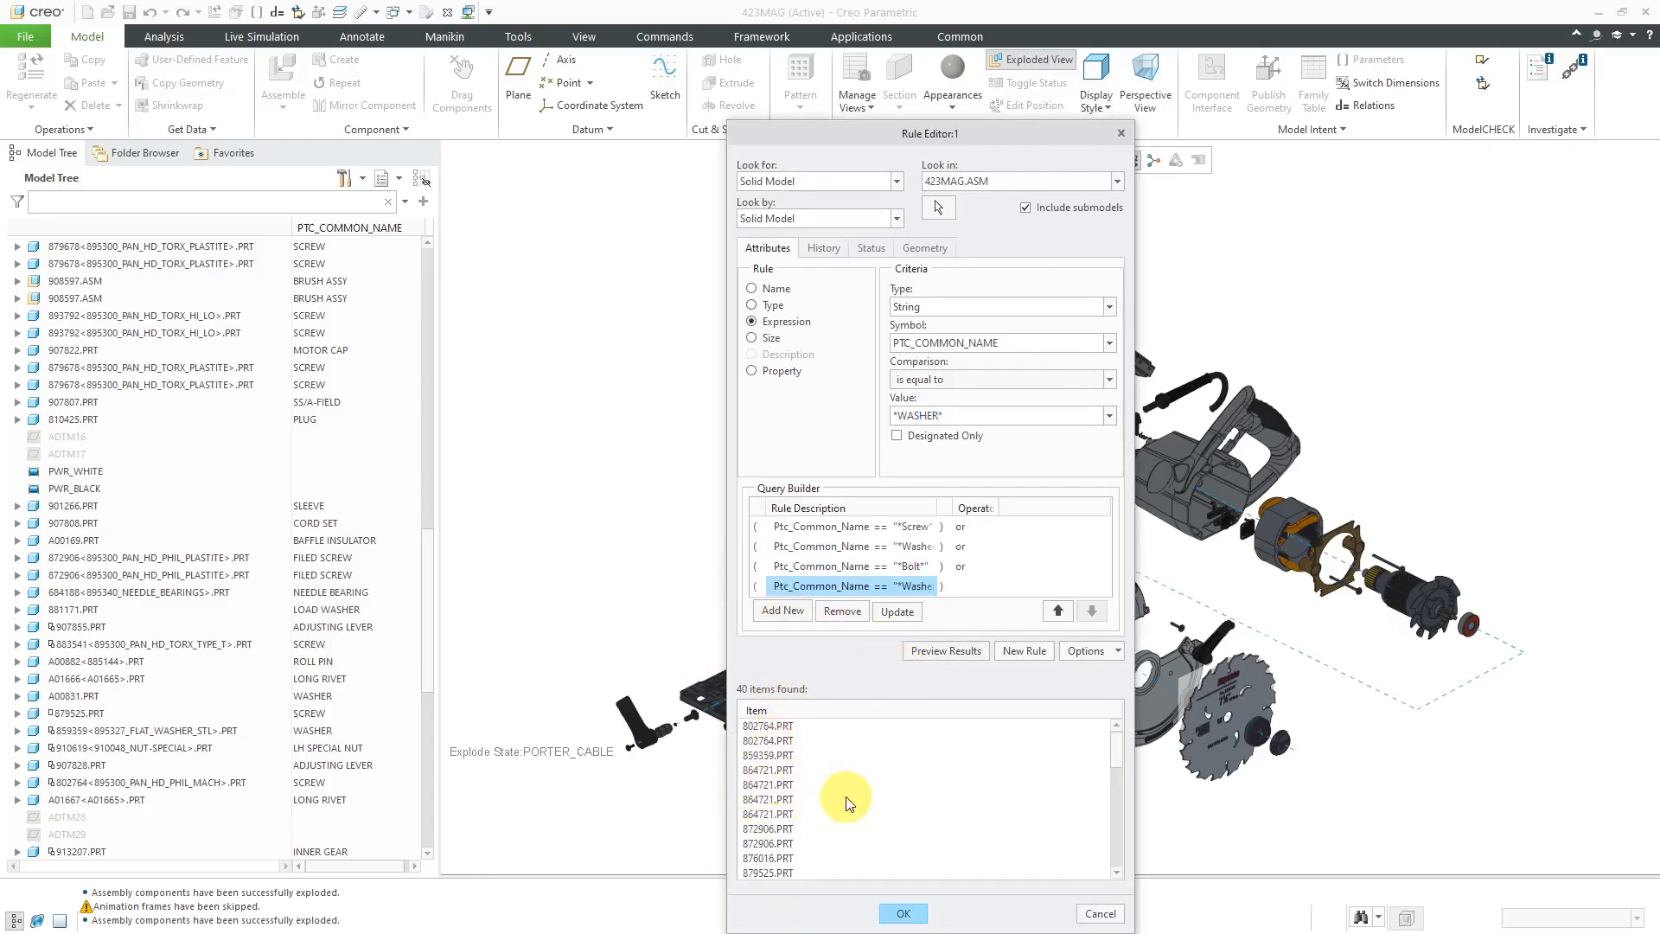
{"action": "left_click", "coordinate": [904, 914]}
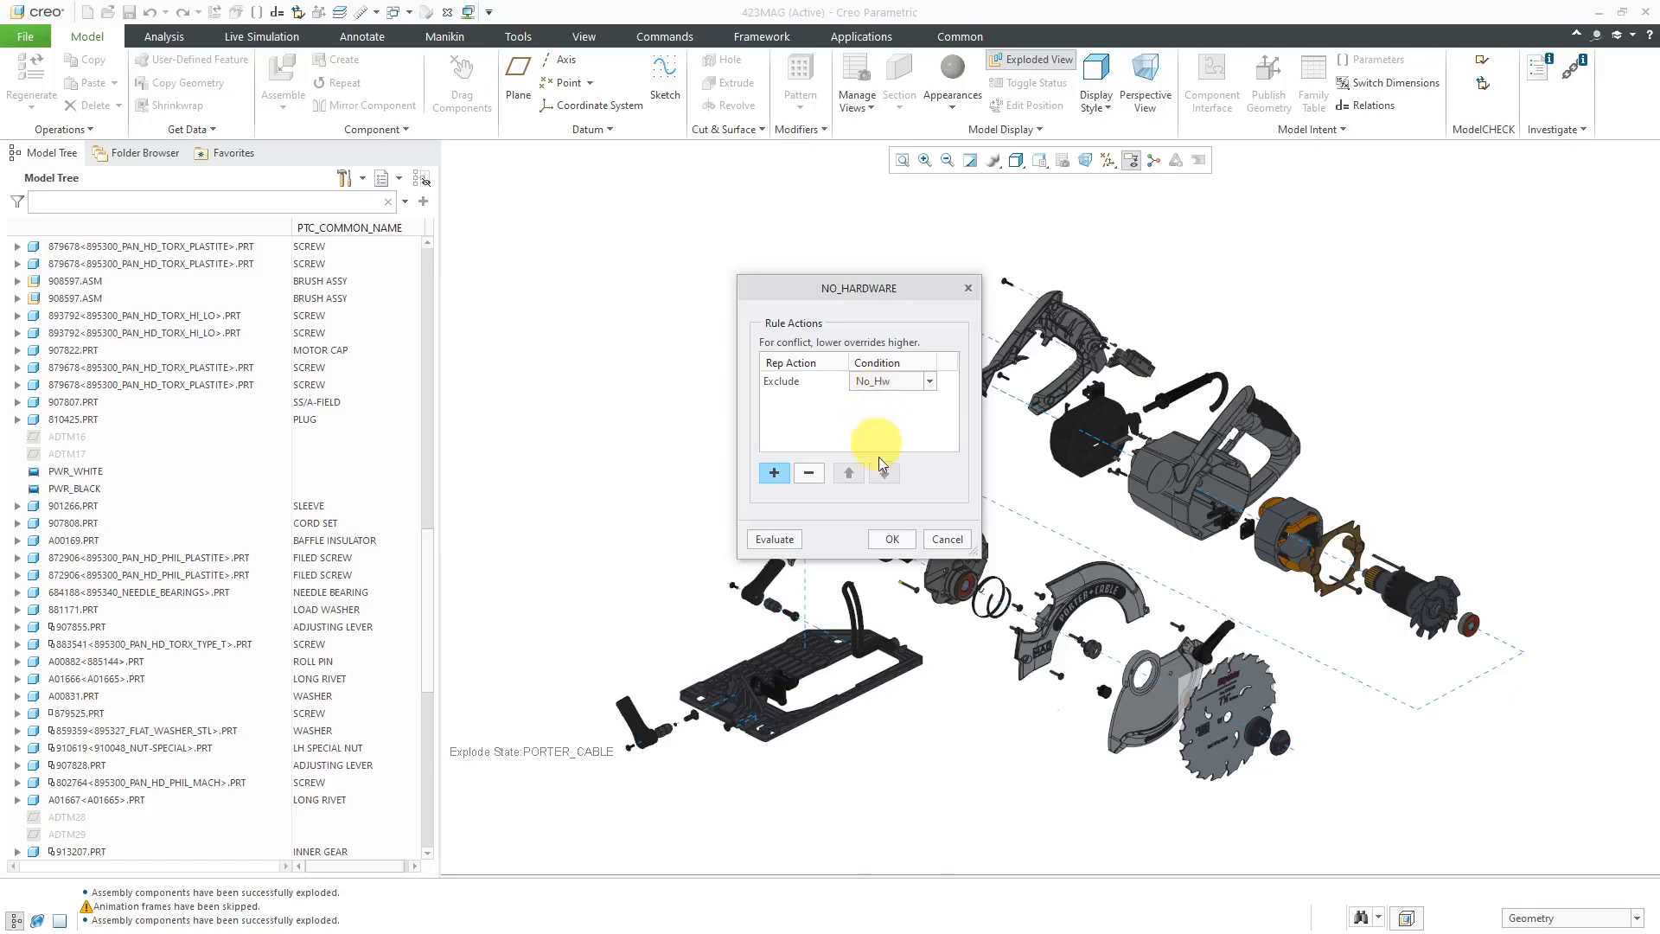
{"action": "left_click", "coordinate": [891, 539]}
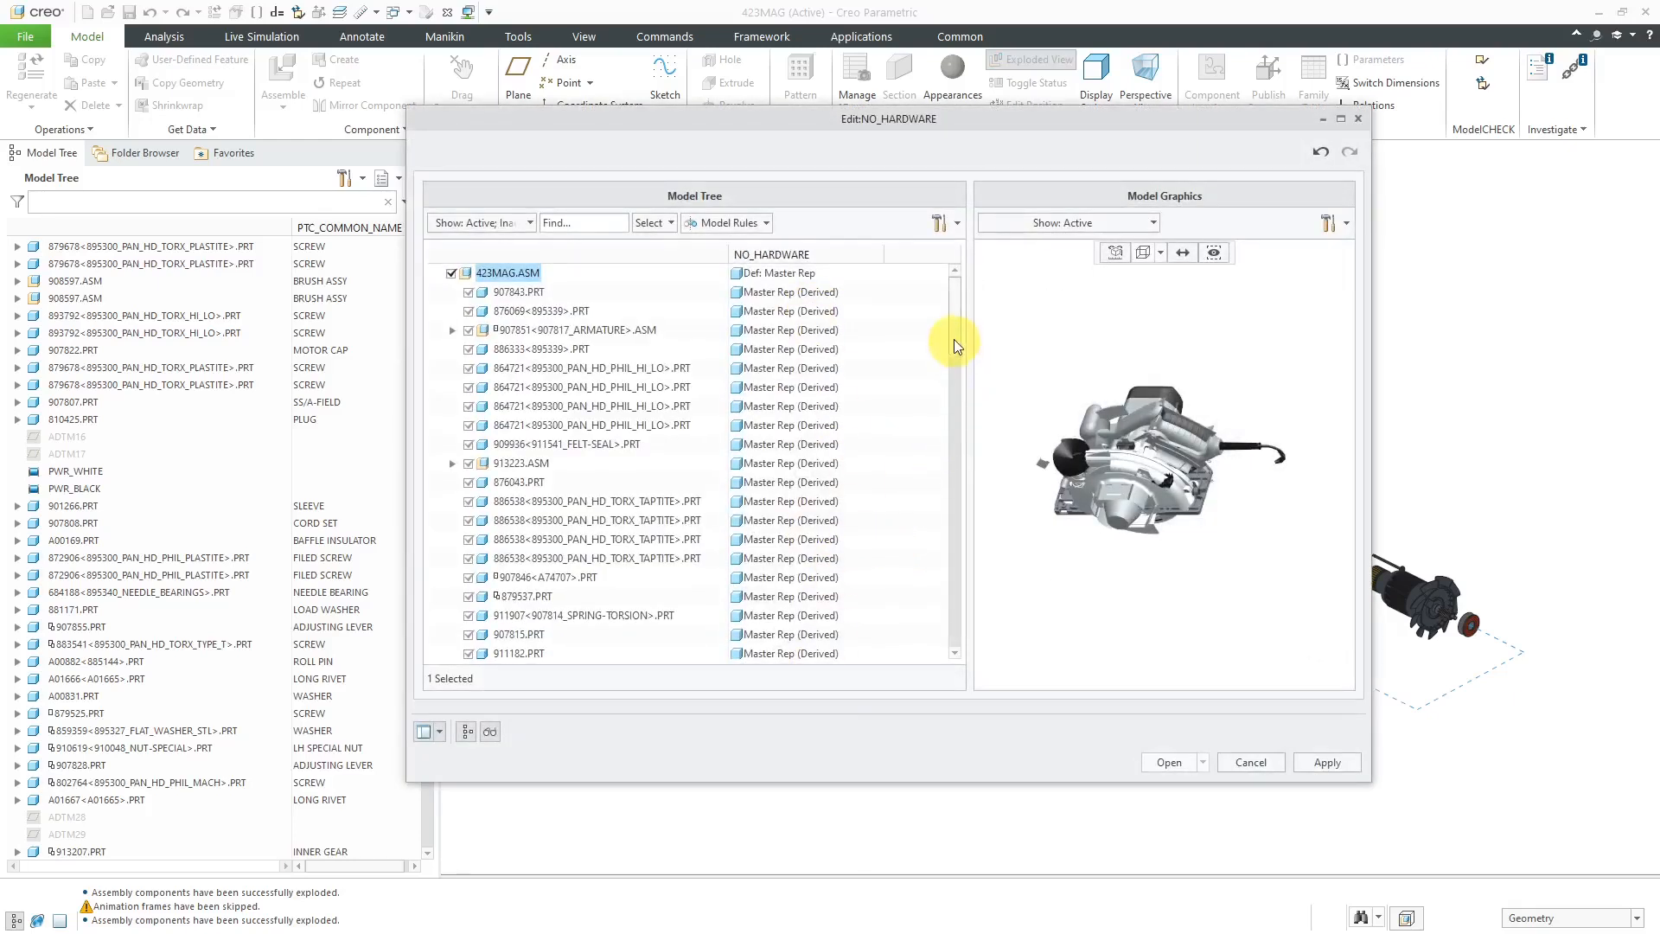
Step: Add the model parameter PTC_COMMON_NAME as a column in the model tree of the NO_HARDWARE representation editor
{"action": "left_click", "coordinate": [957, 225]}
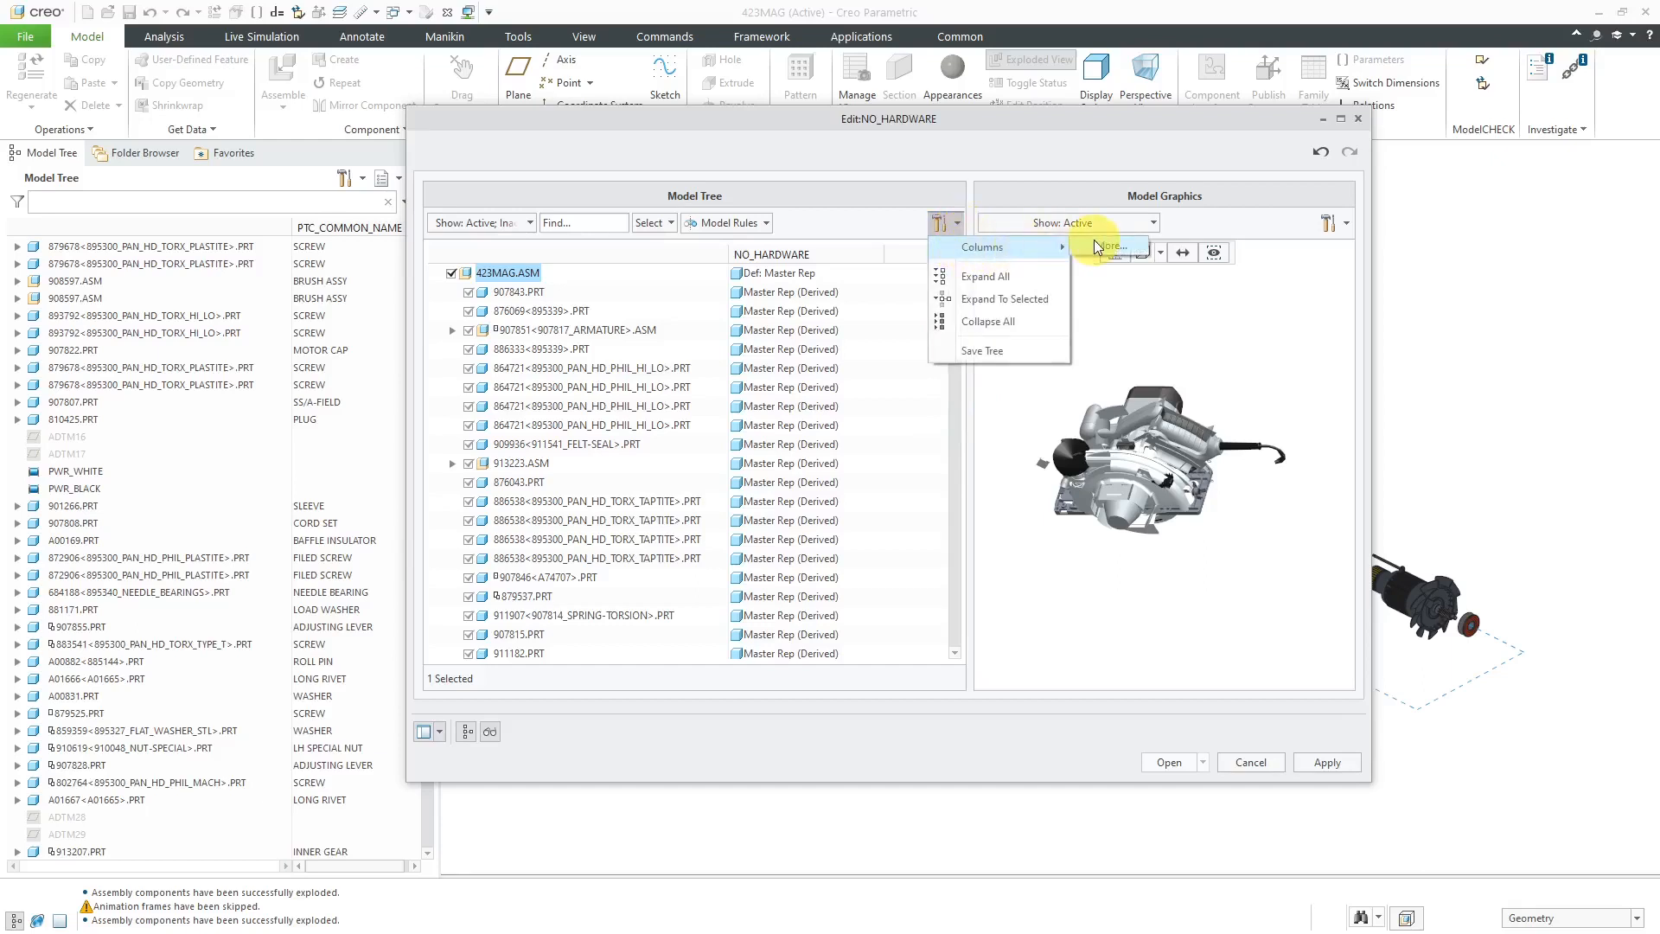
{"action": "left_click", "coordinate": [1107, 246]}
{"action": "left_click", "coordinate": [726, 363]}
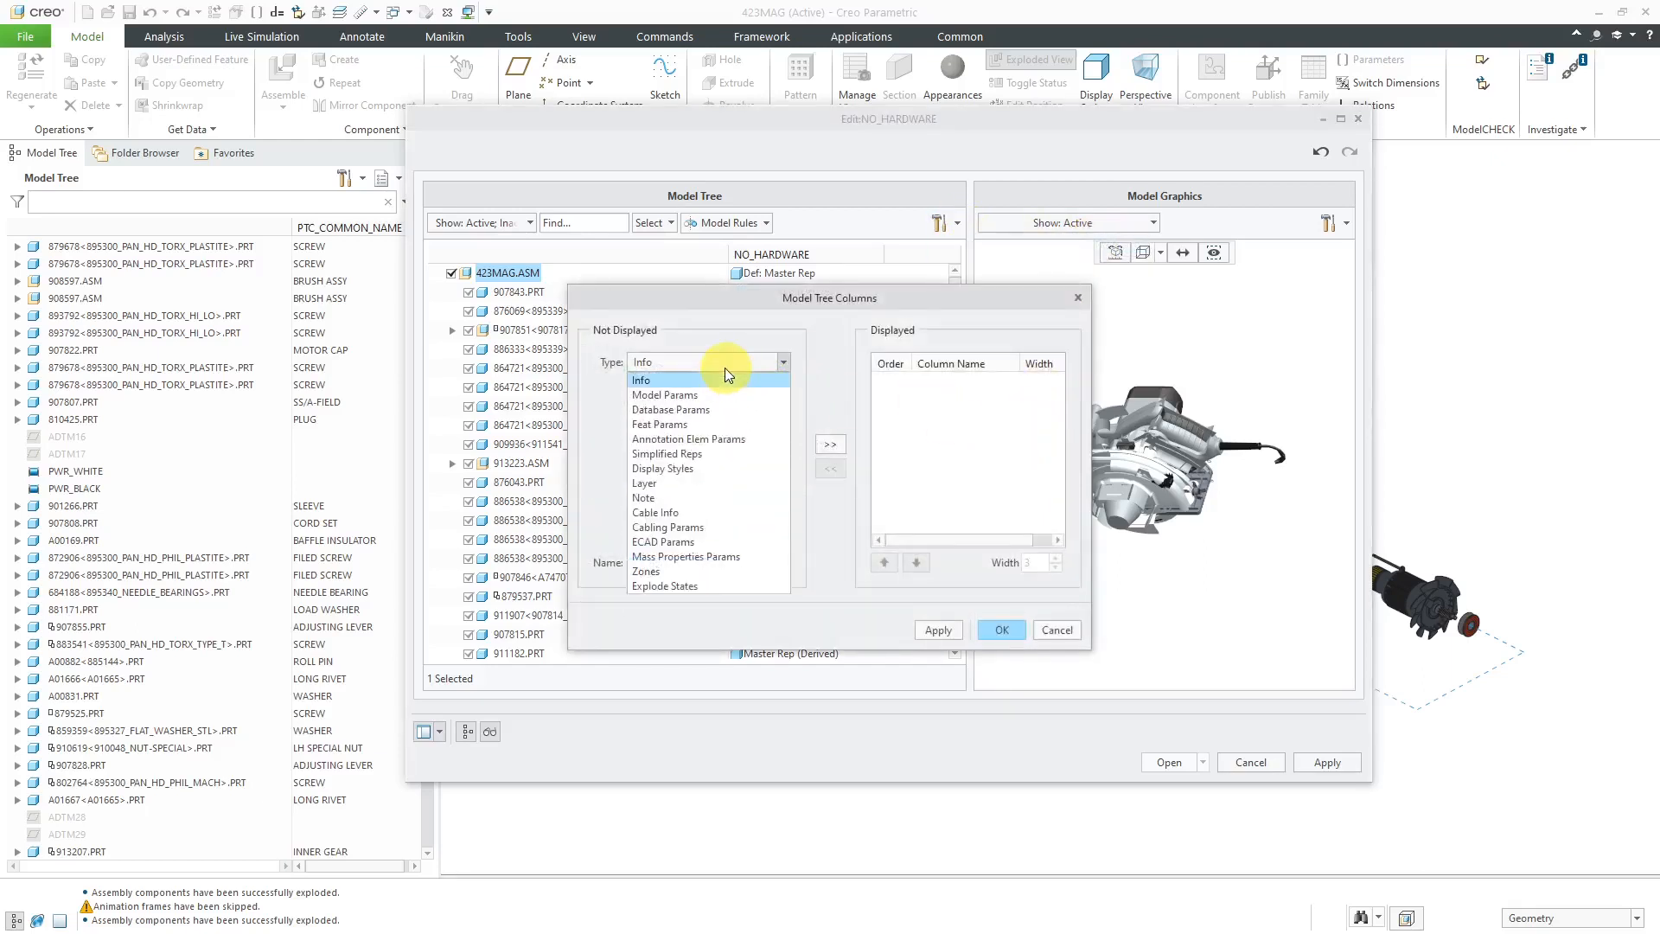
{"action": "left_click", "coordinate": [721, 396]}
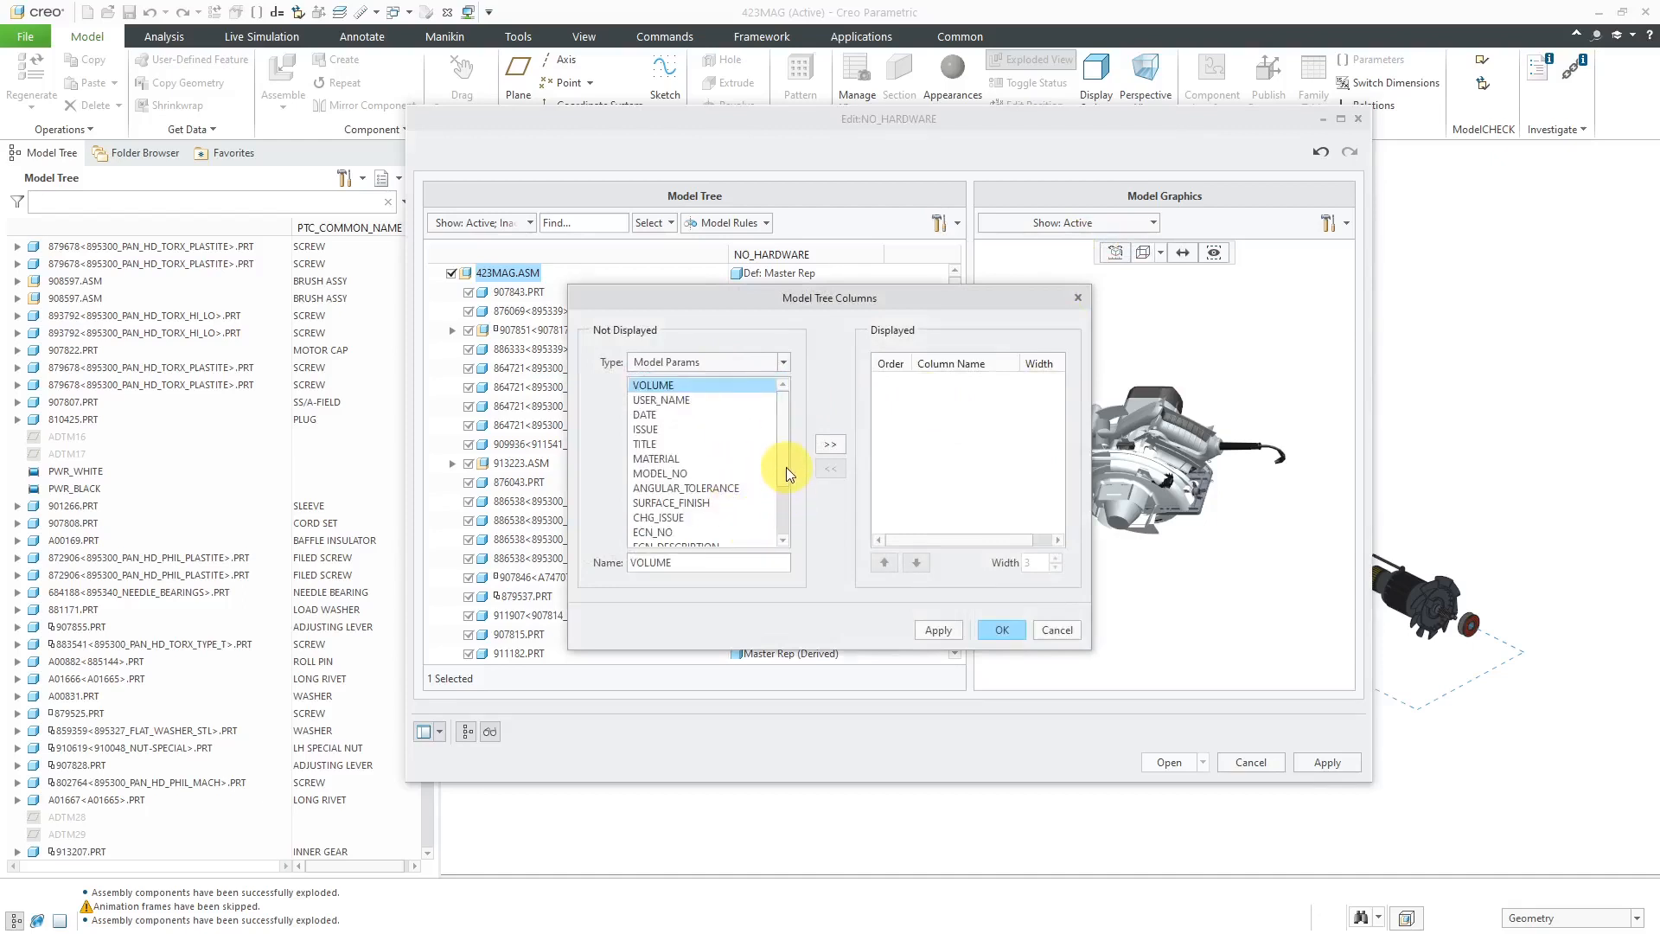
{"action": "scroll", "coordinate": [785, 467], "scroll_direction": "down", "scroll_amount": 2}
{"action": "double_click", "coordinate": [717, 563]}
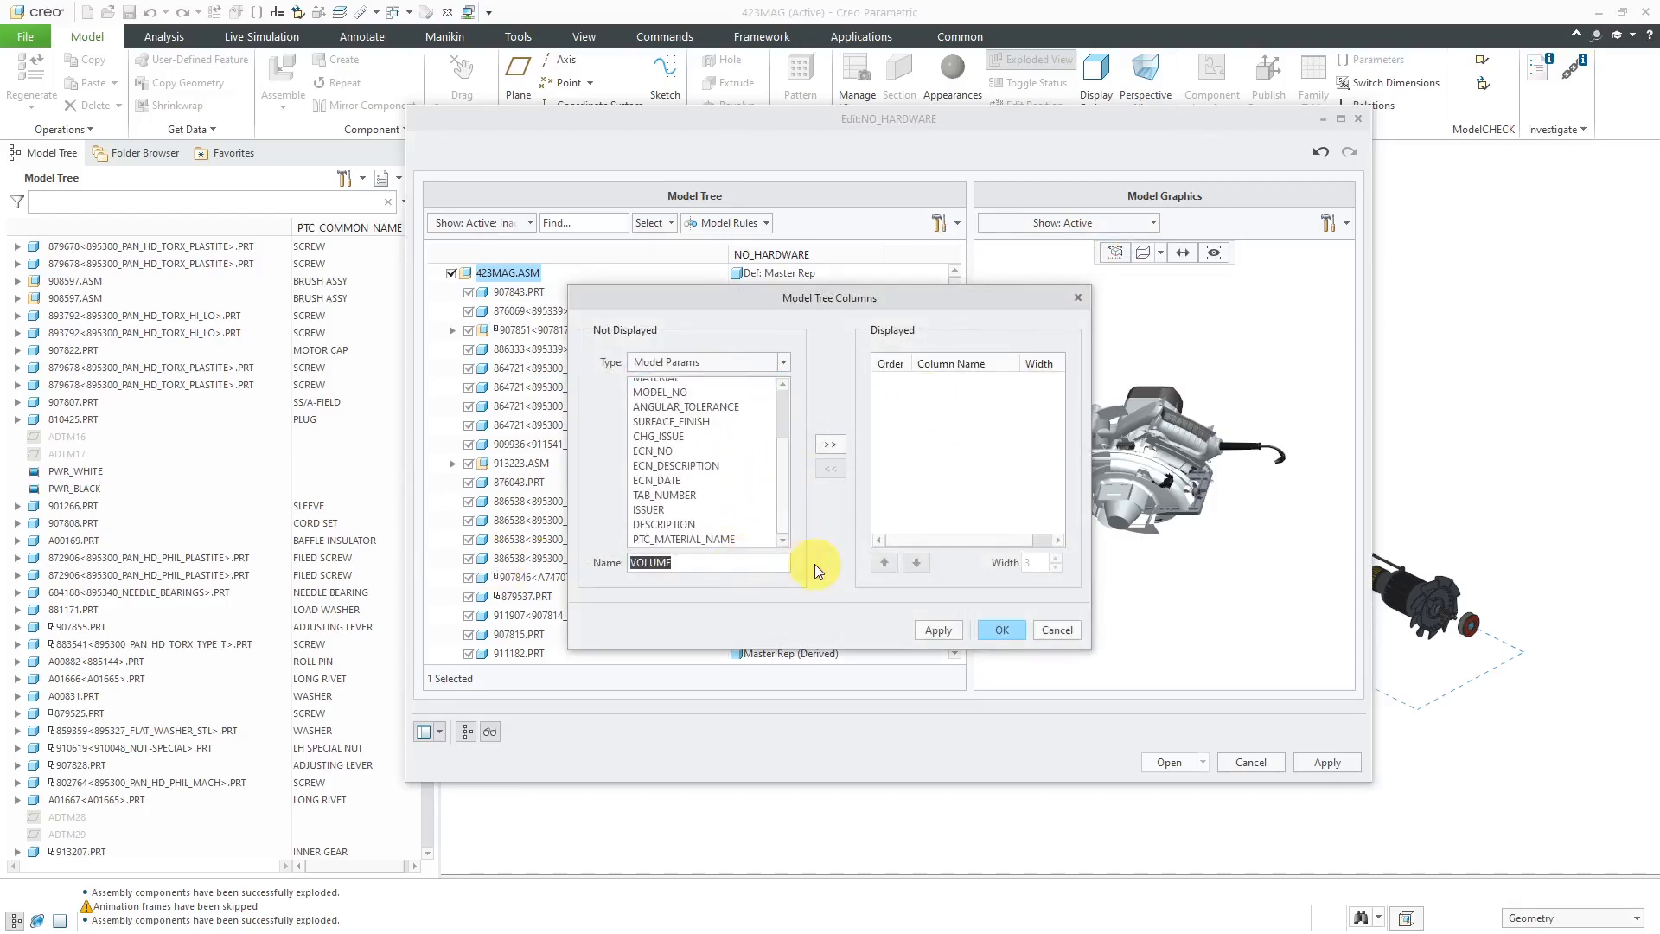
{"action": "type", "text": "PT"}
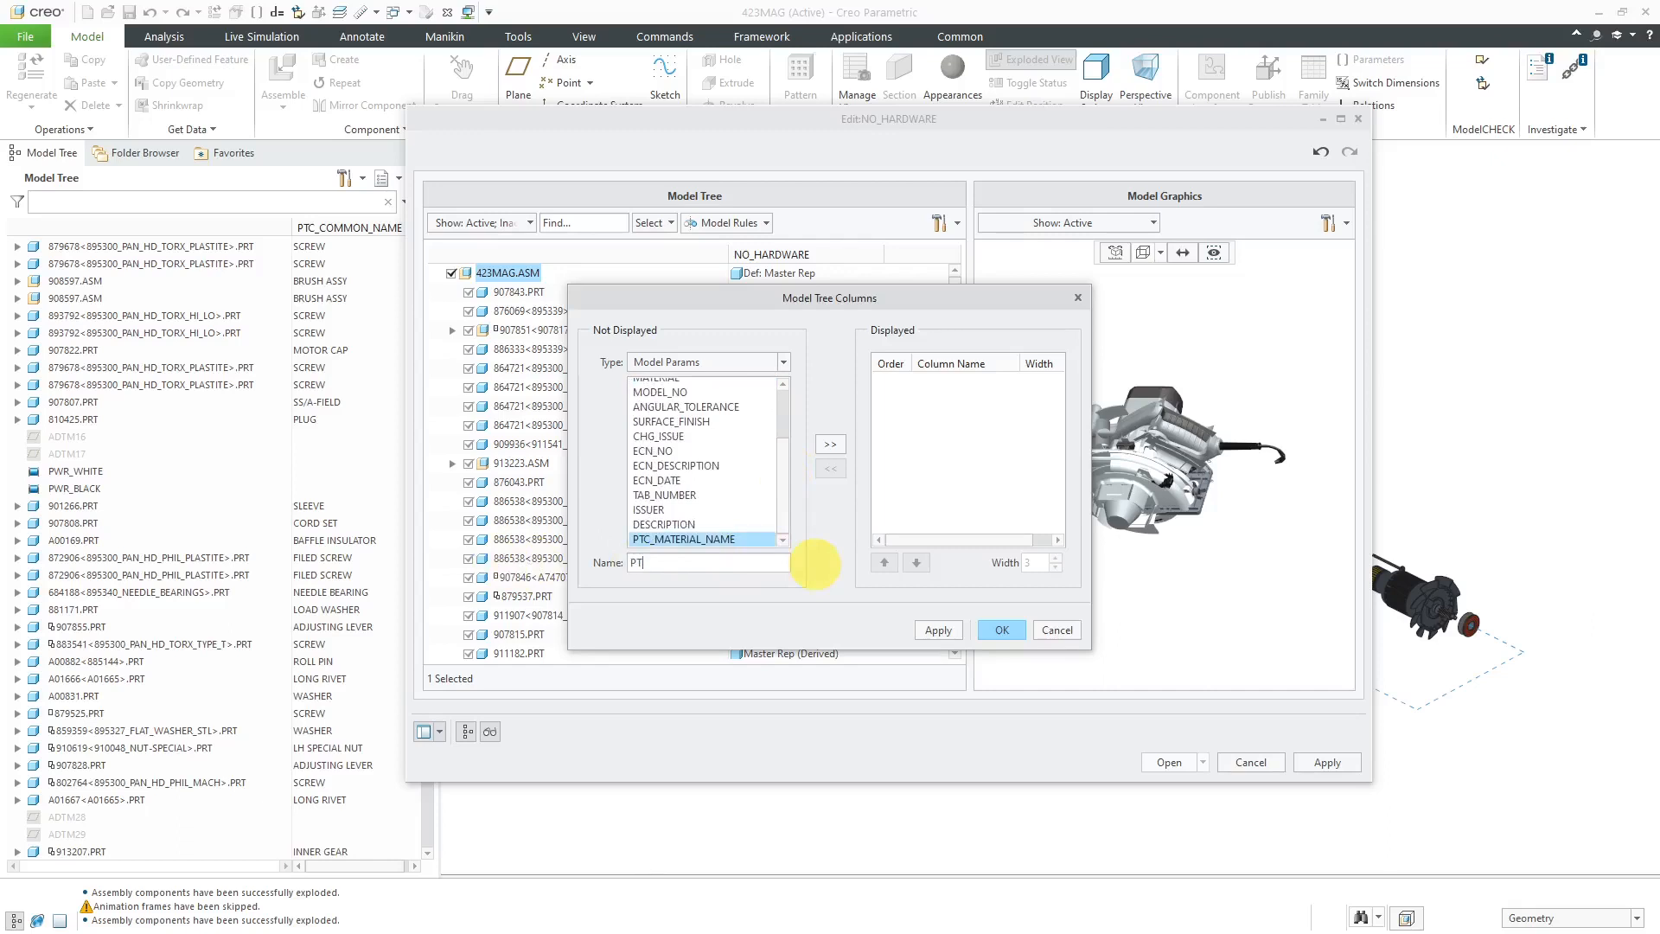
{"action": "type", "text": "C_COMMON_NAME"}
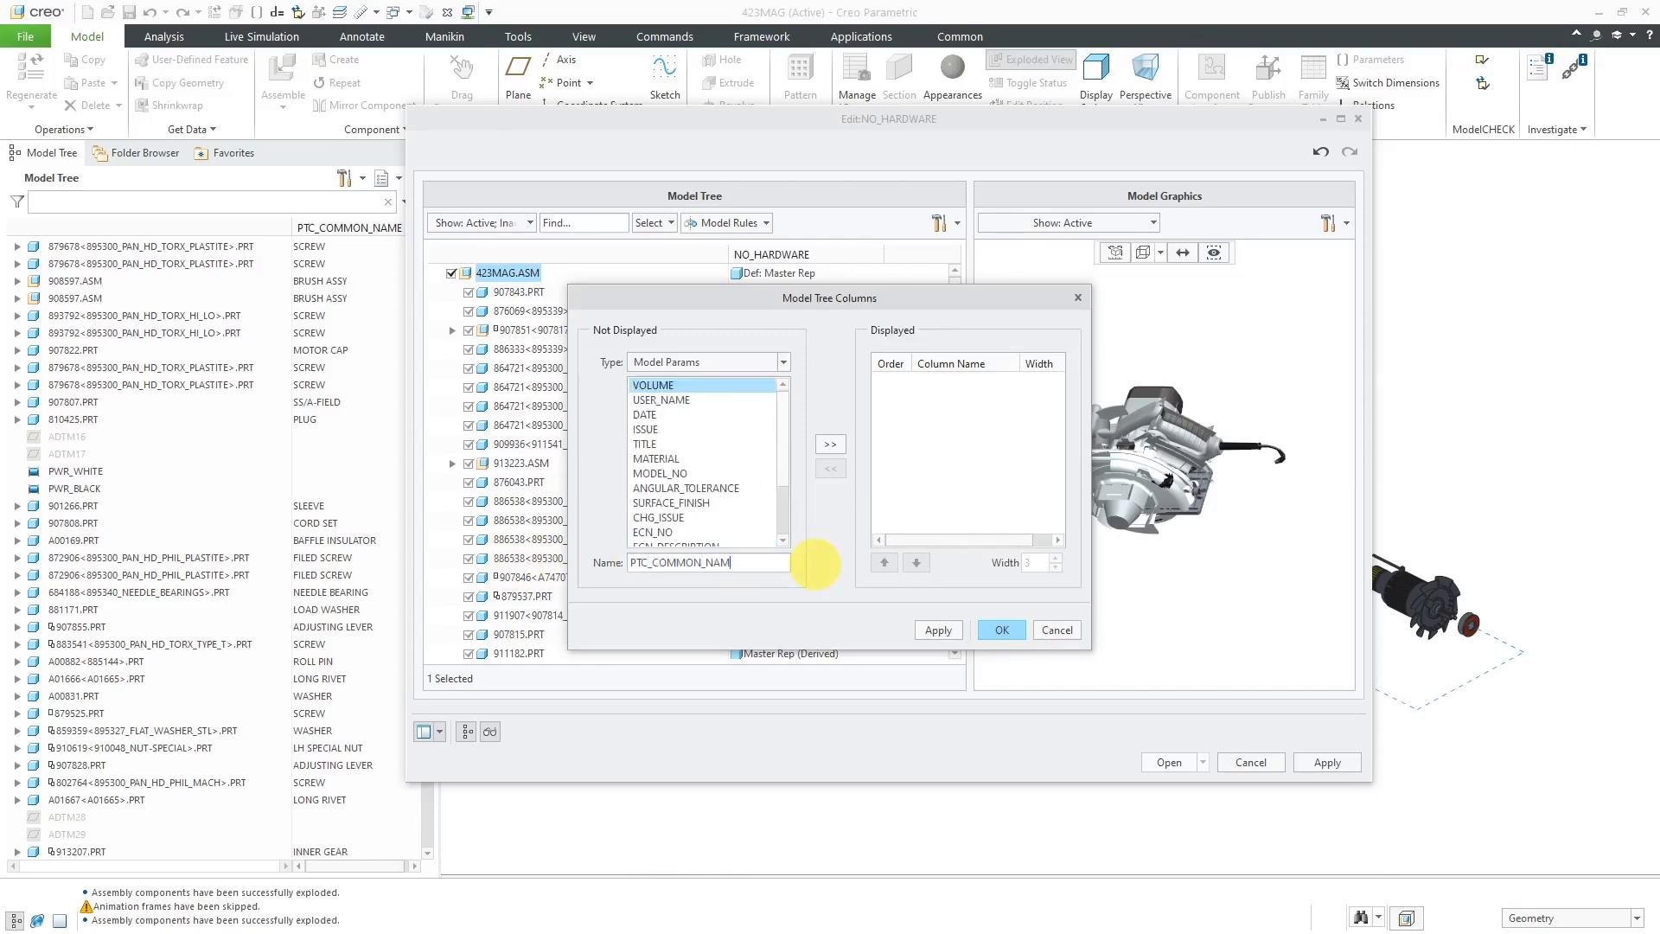
{"action": "left_click", "coordinate": [828, 446]}
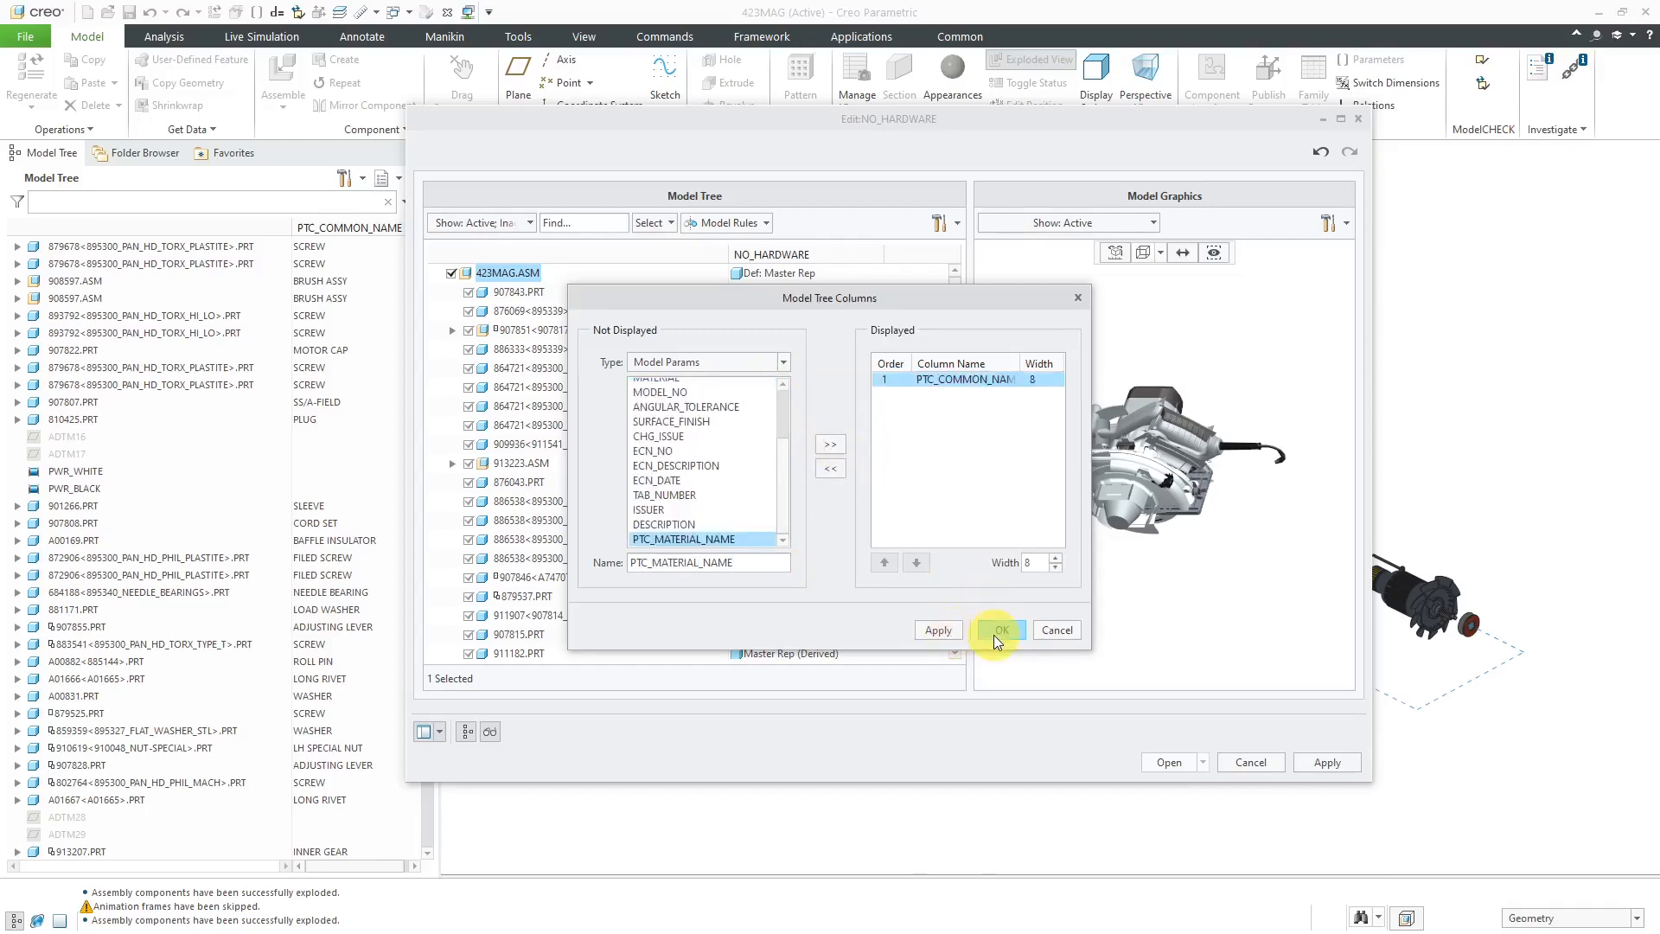
{"action": "left_click", "coordinate": [998, 631]}
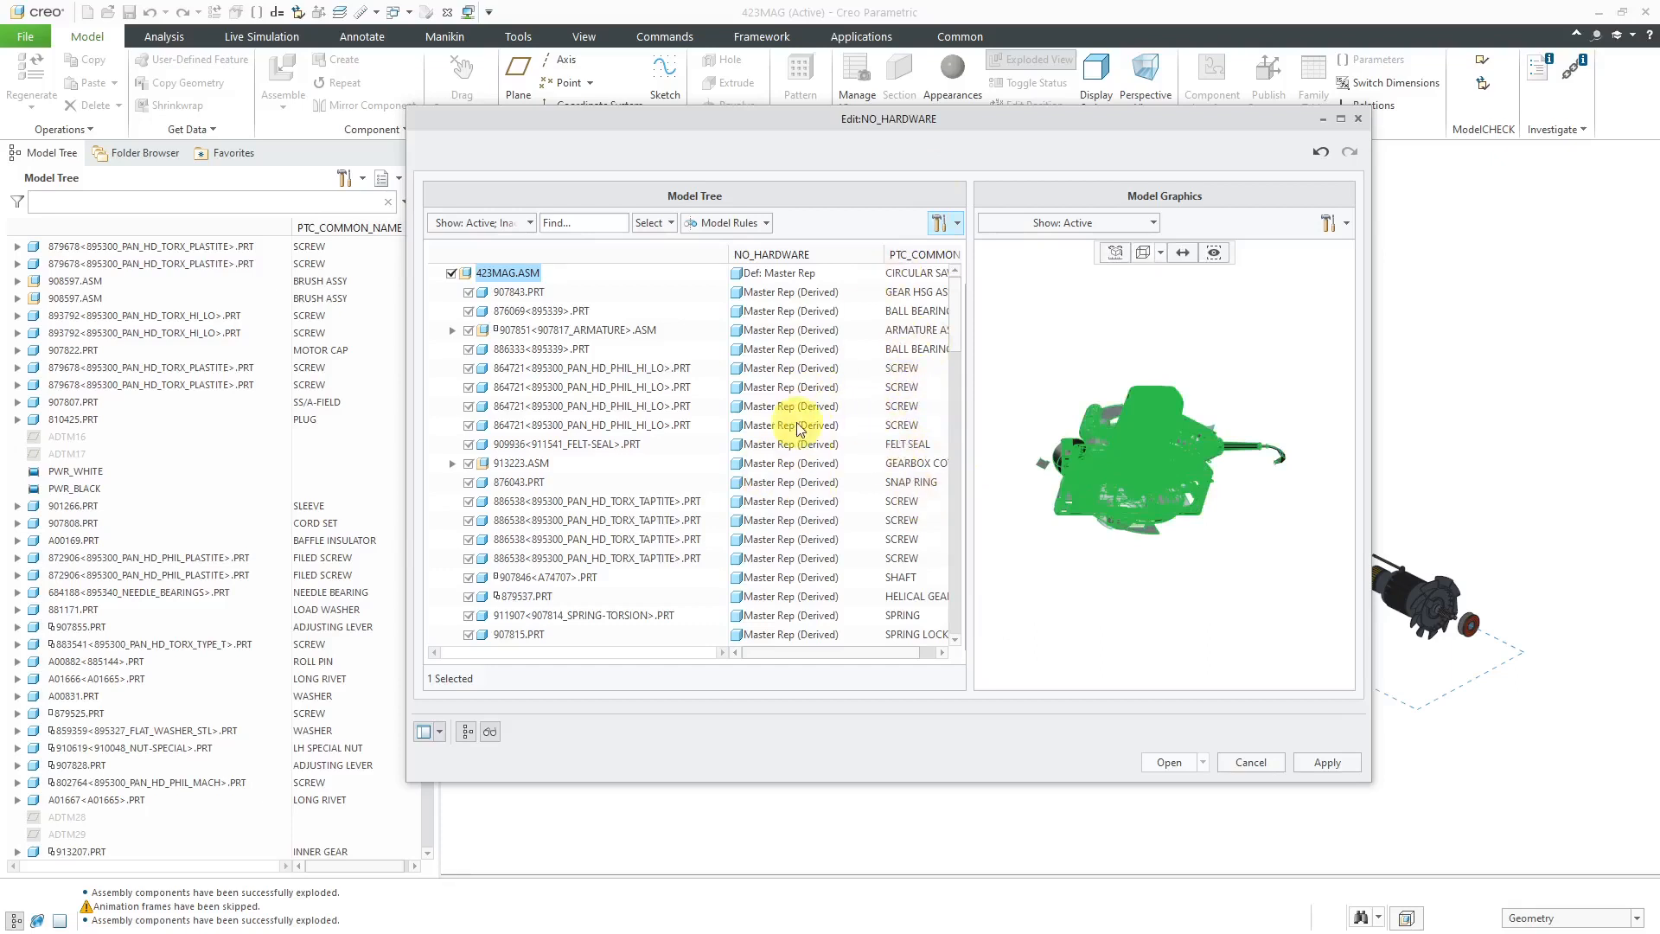
Step: Evaluate the model rules for NO_HARDWARE, review the component list and open the representation
{"action": "left_click", "coordinate": [764, 225]}
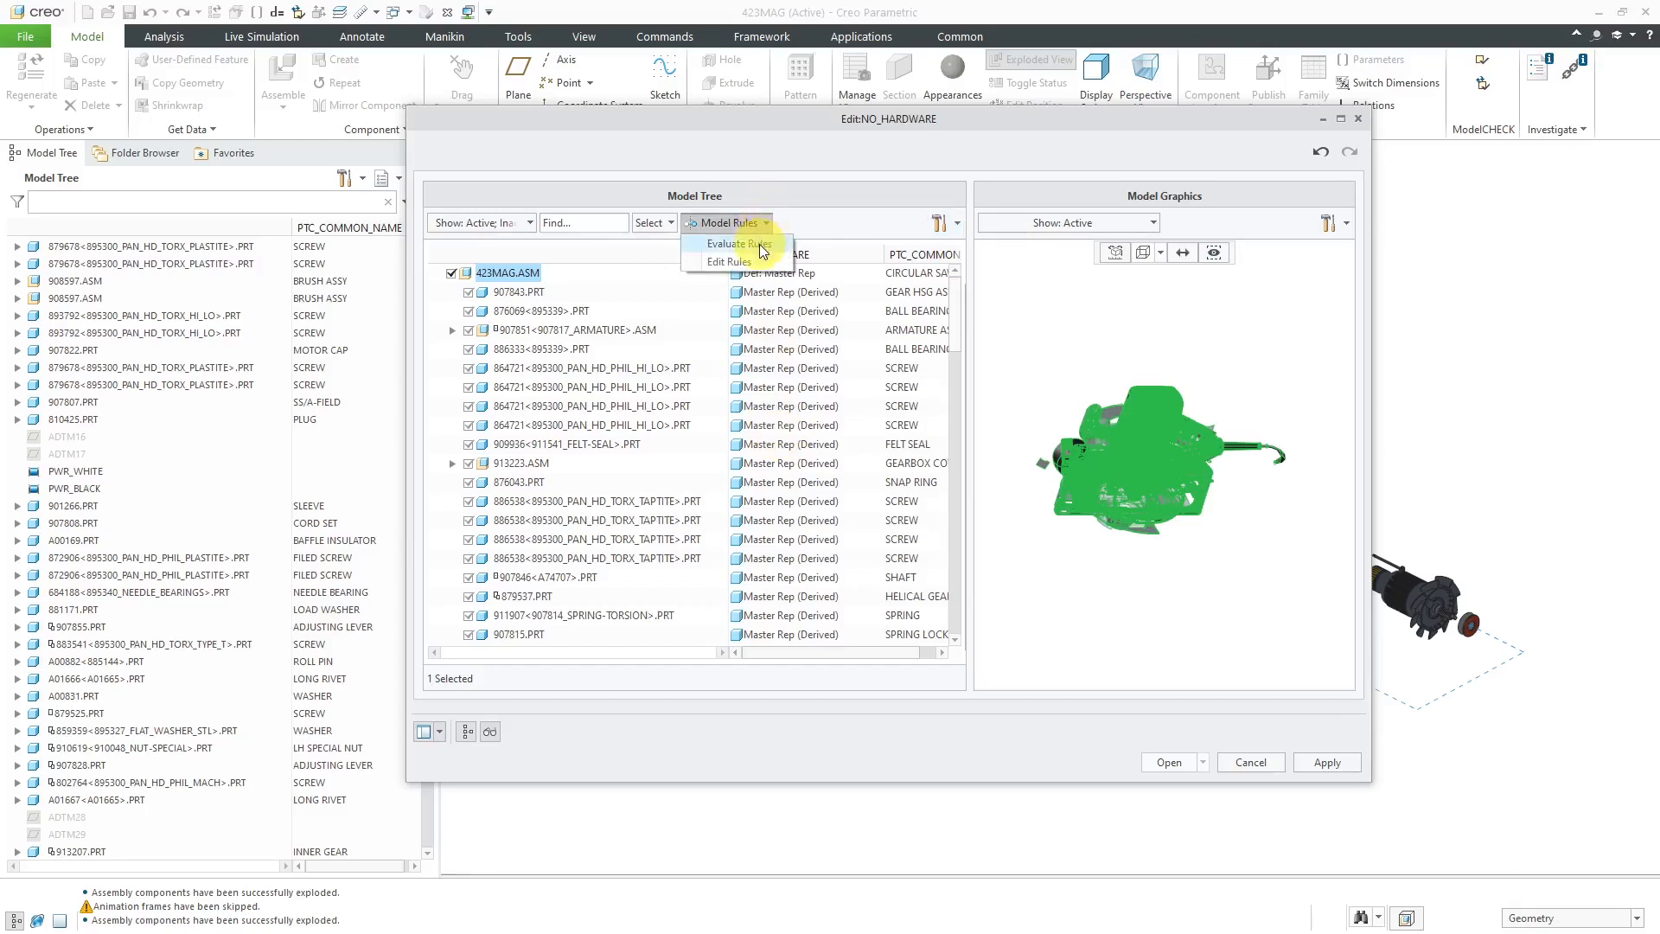
{"action": "left_click", "coordinate": [761, 248]}
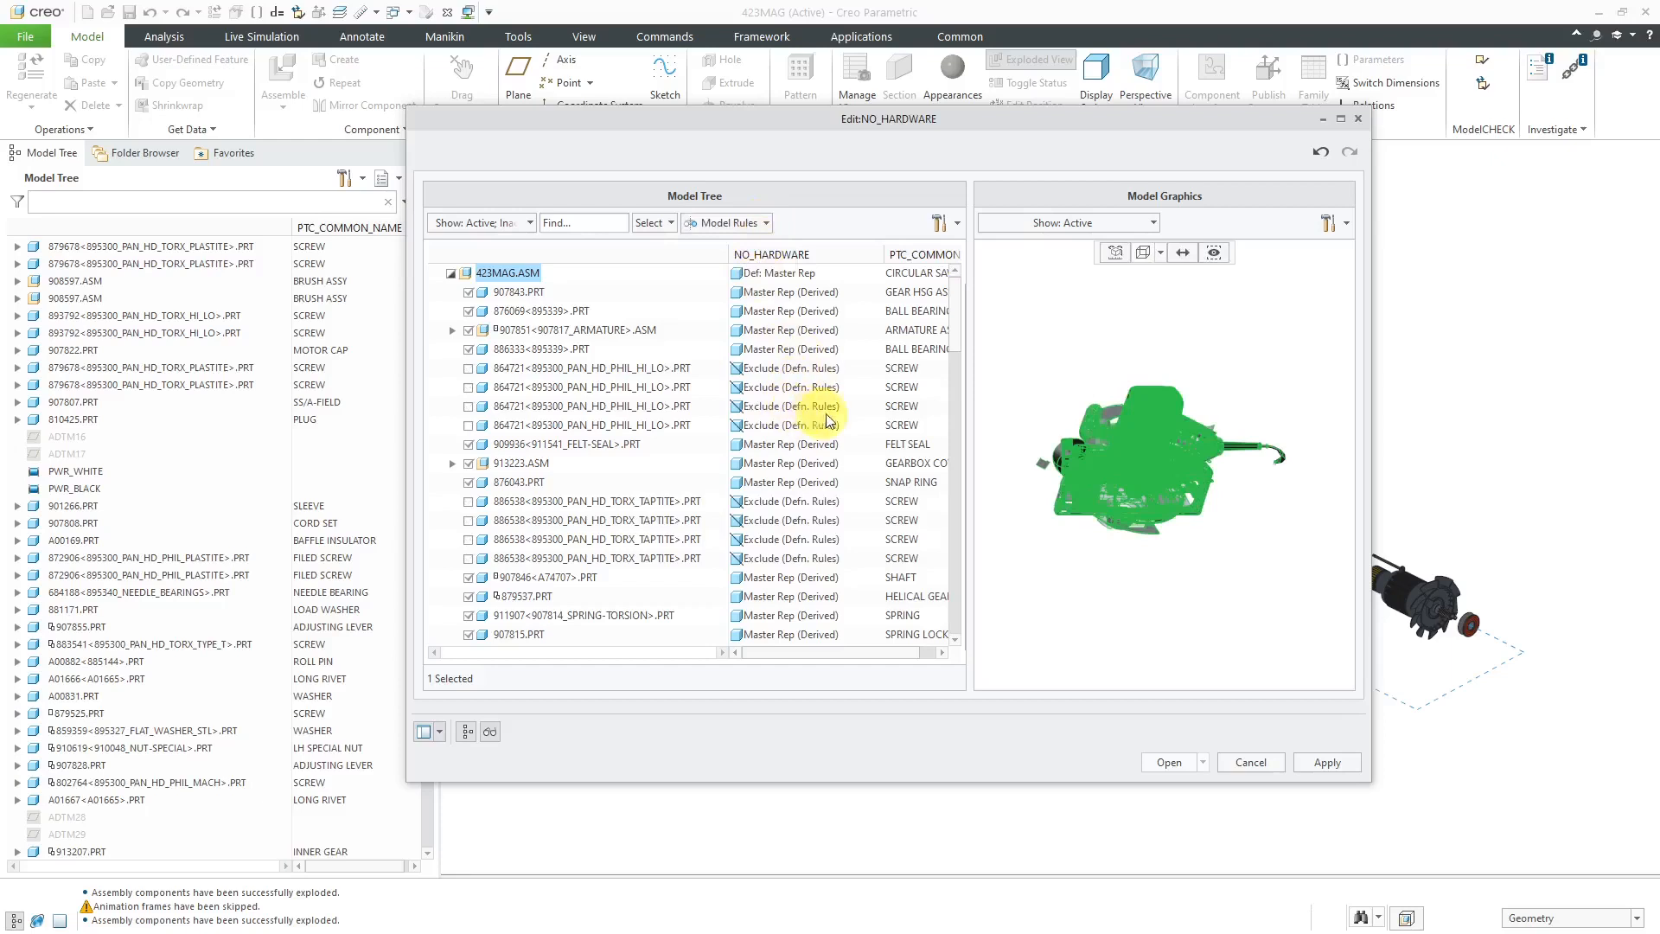
{"action": "left_click_drag", "start_coordinate": [951, 313], "coordinate": [946, 605]}
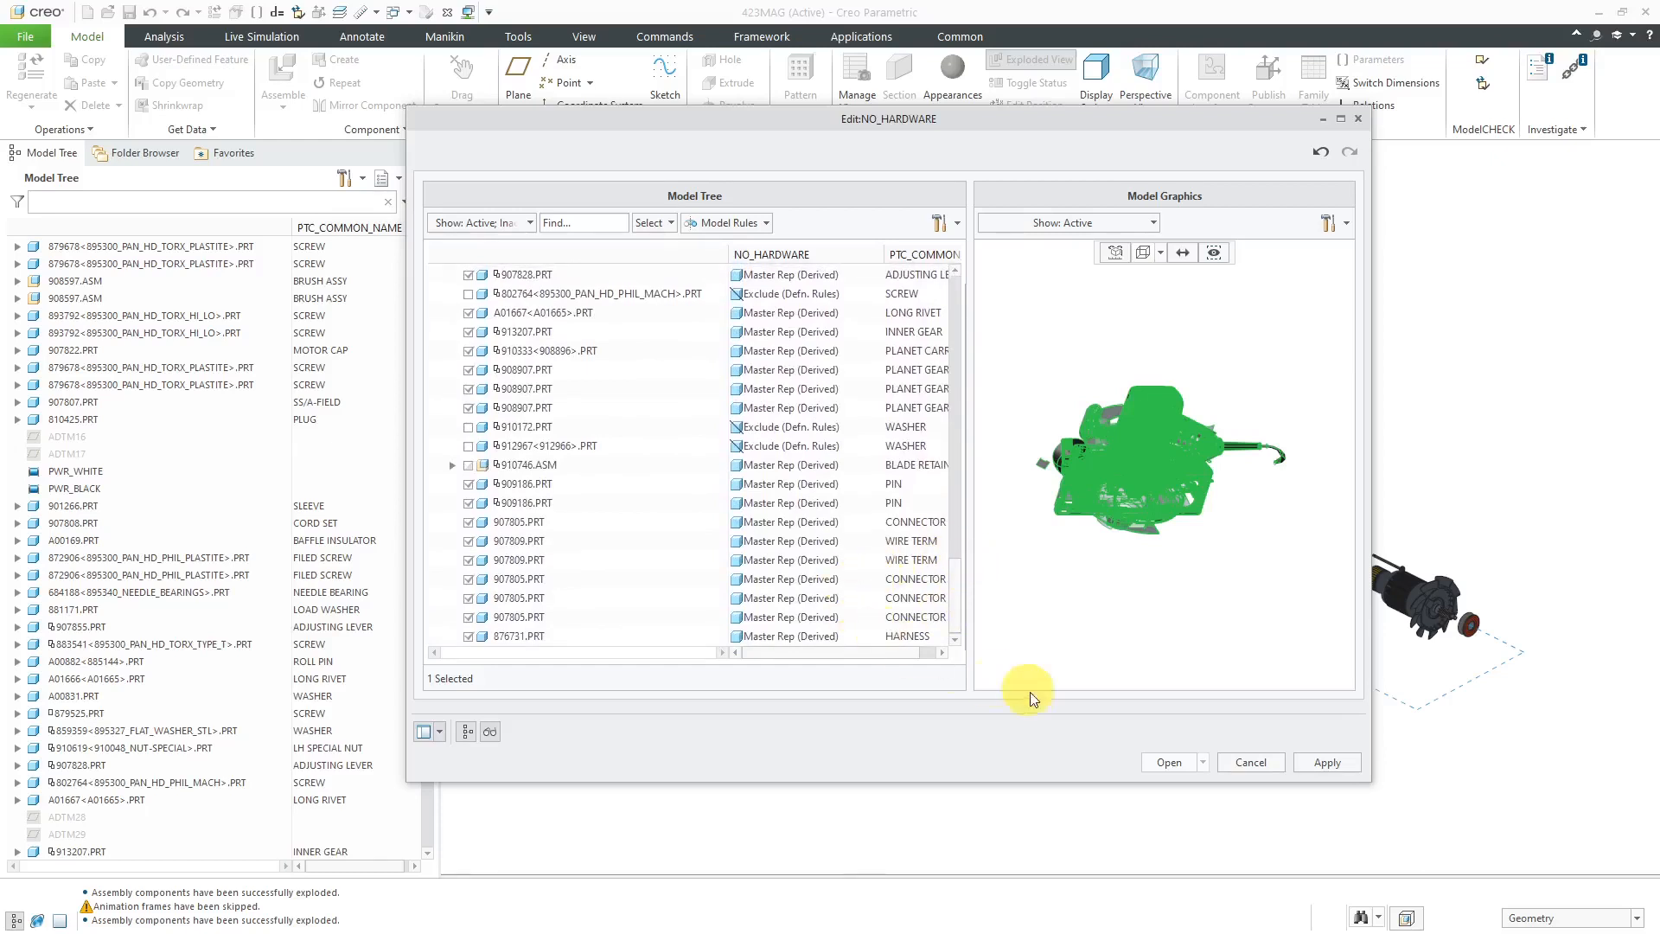
{"action": "left_click", "coordinate": [1169, 763]}
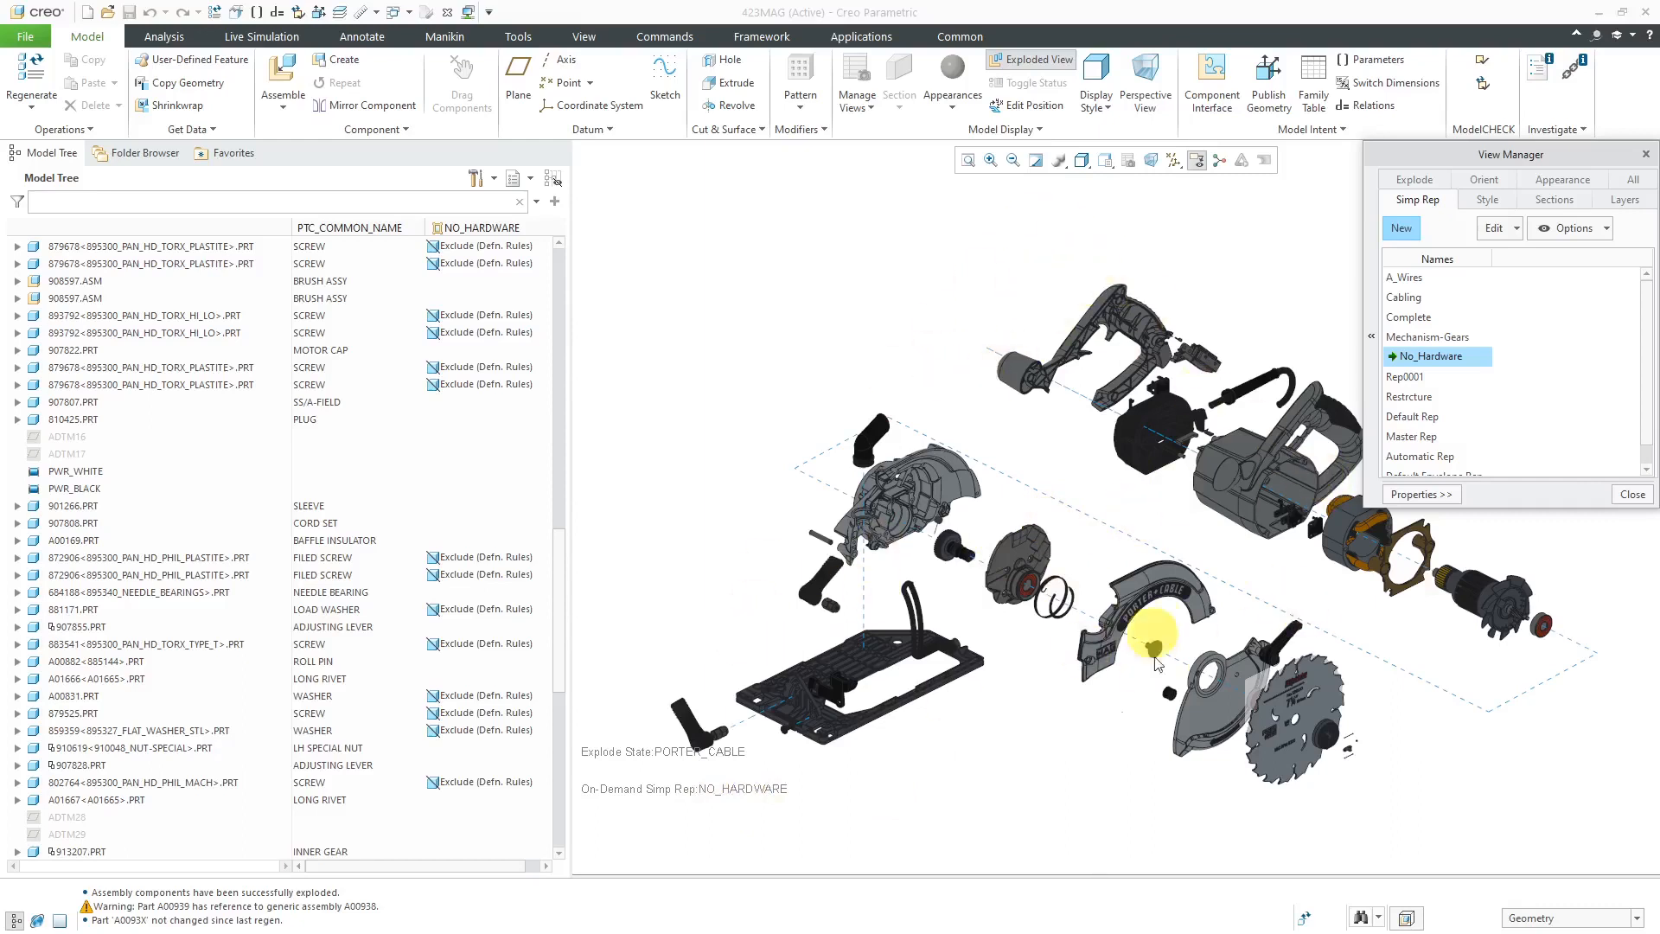
Step: Close the View Manager and switch to the CIRCULAR_SAW.DRW drawing window
{"action": "left_click", "coordinate": [1631, 497]}
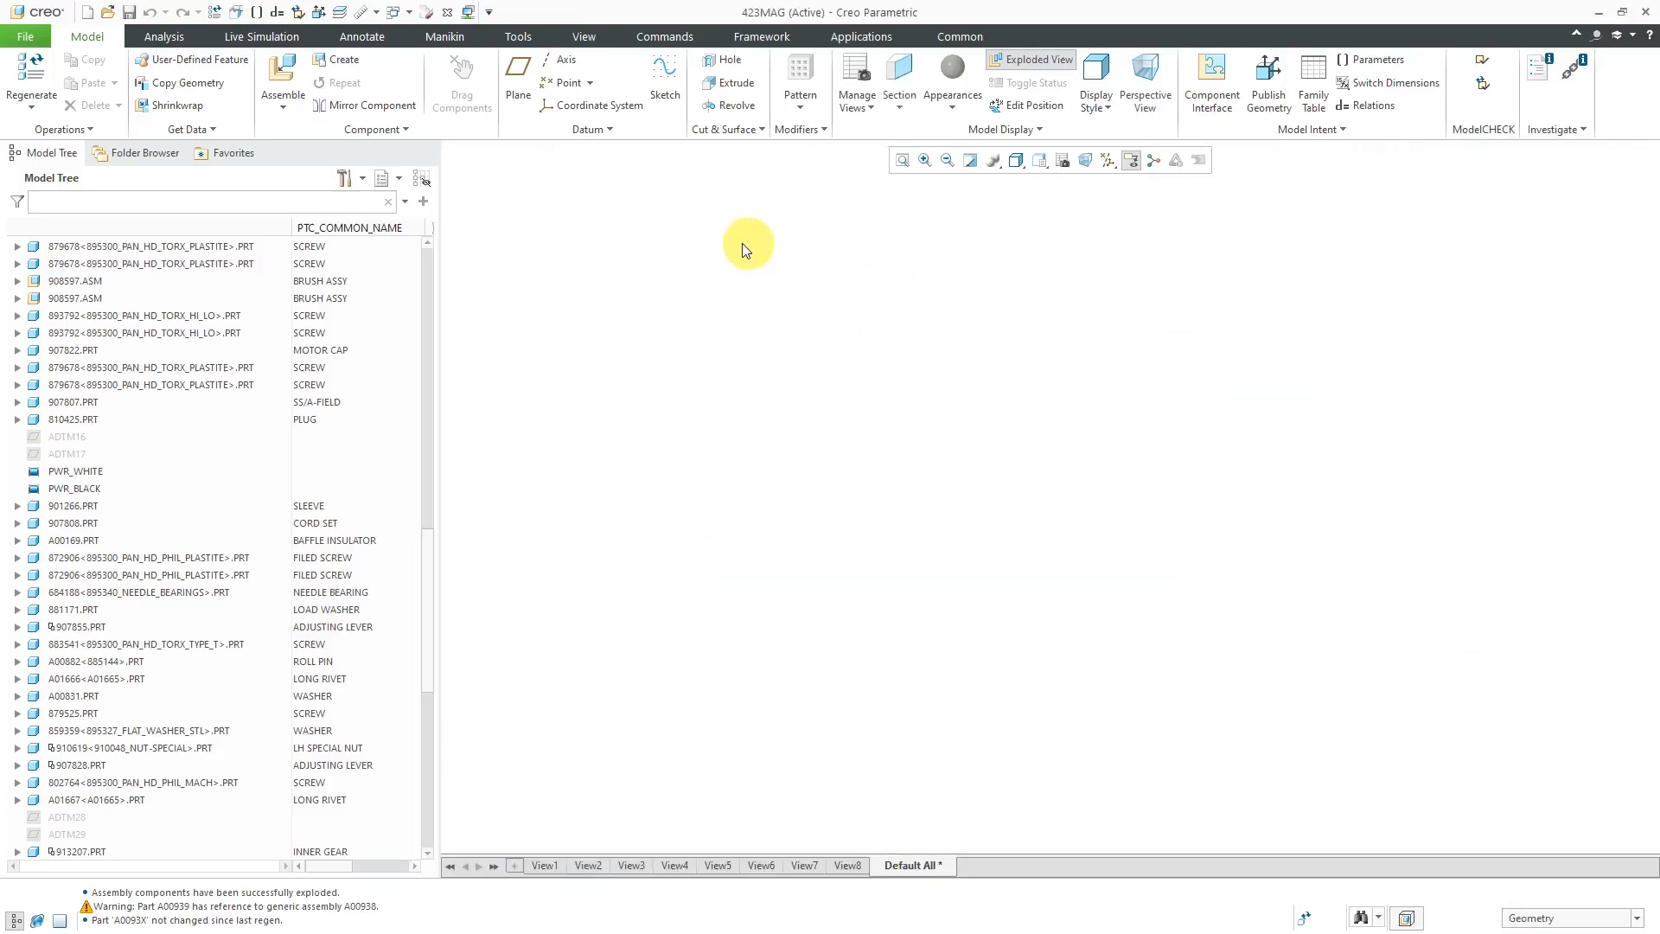
{"action": "left_click", "coordinate": [408, 12]}
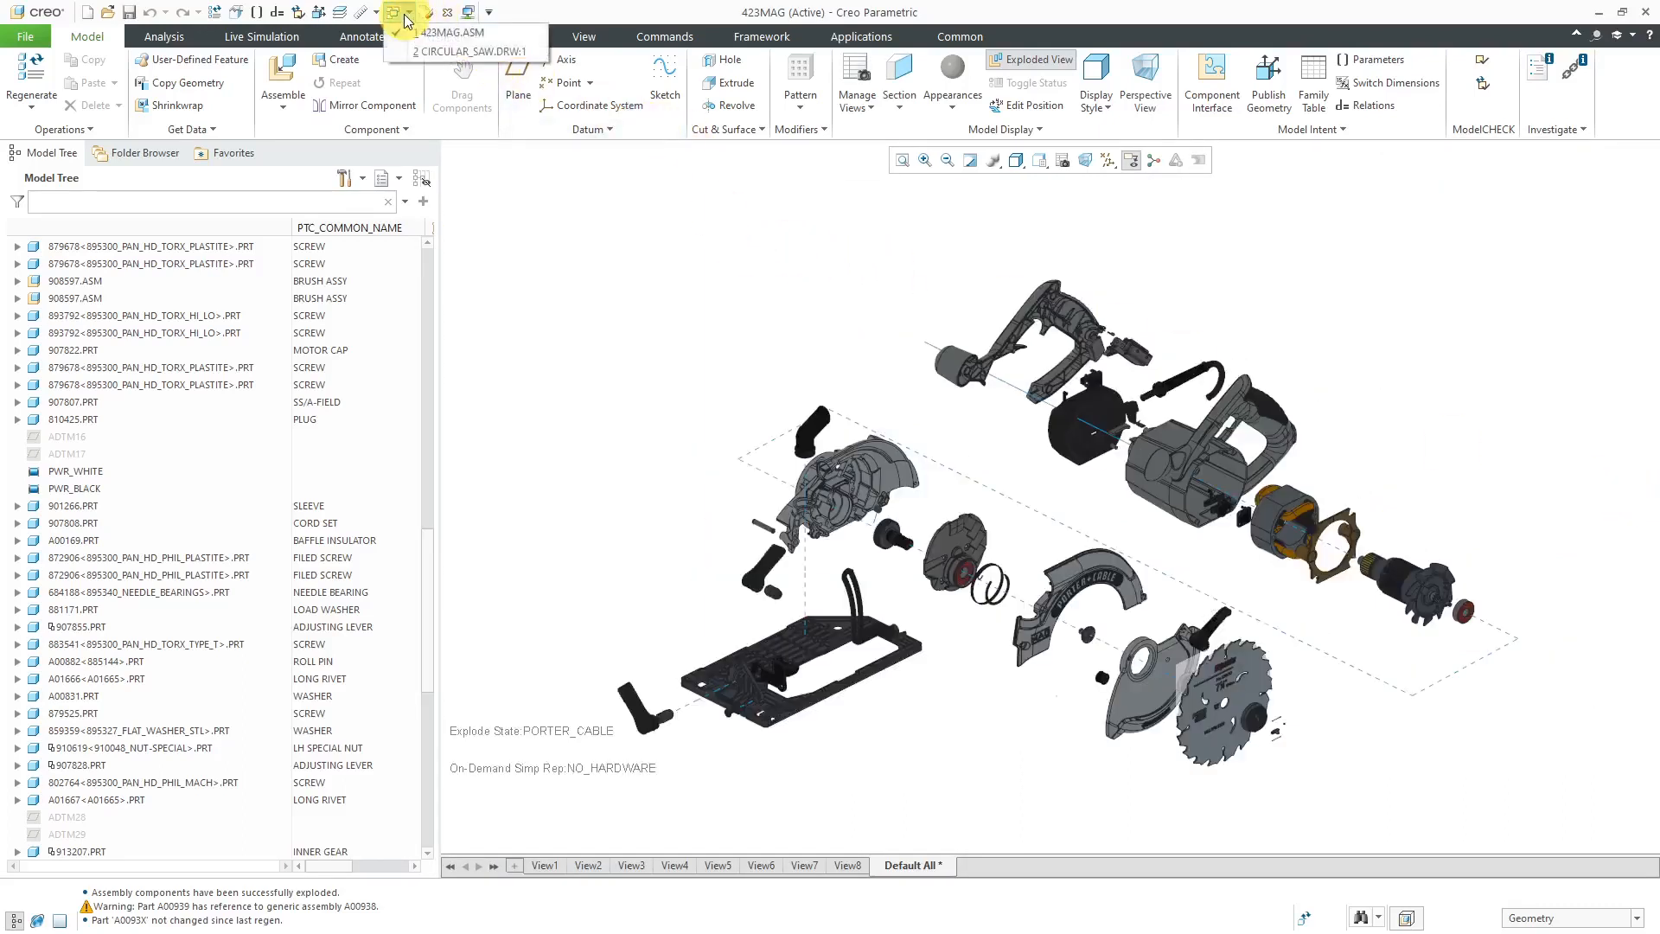
{"action": "left_click", "coordinate": [433, 50]}
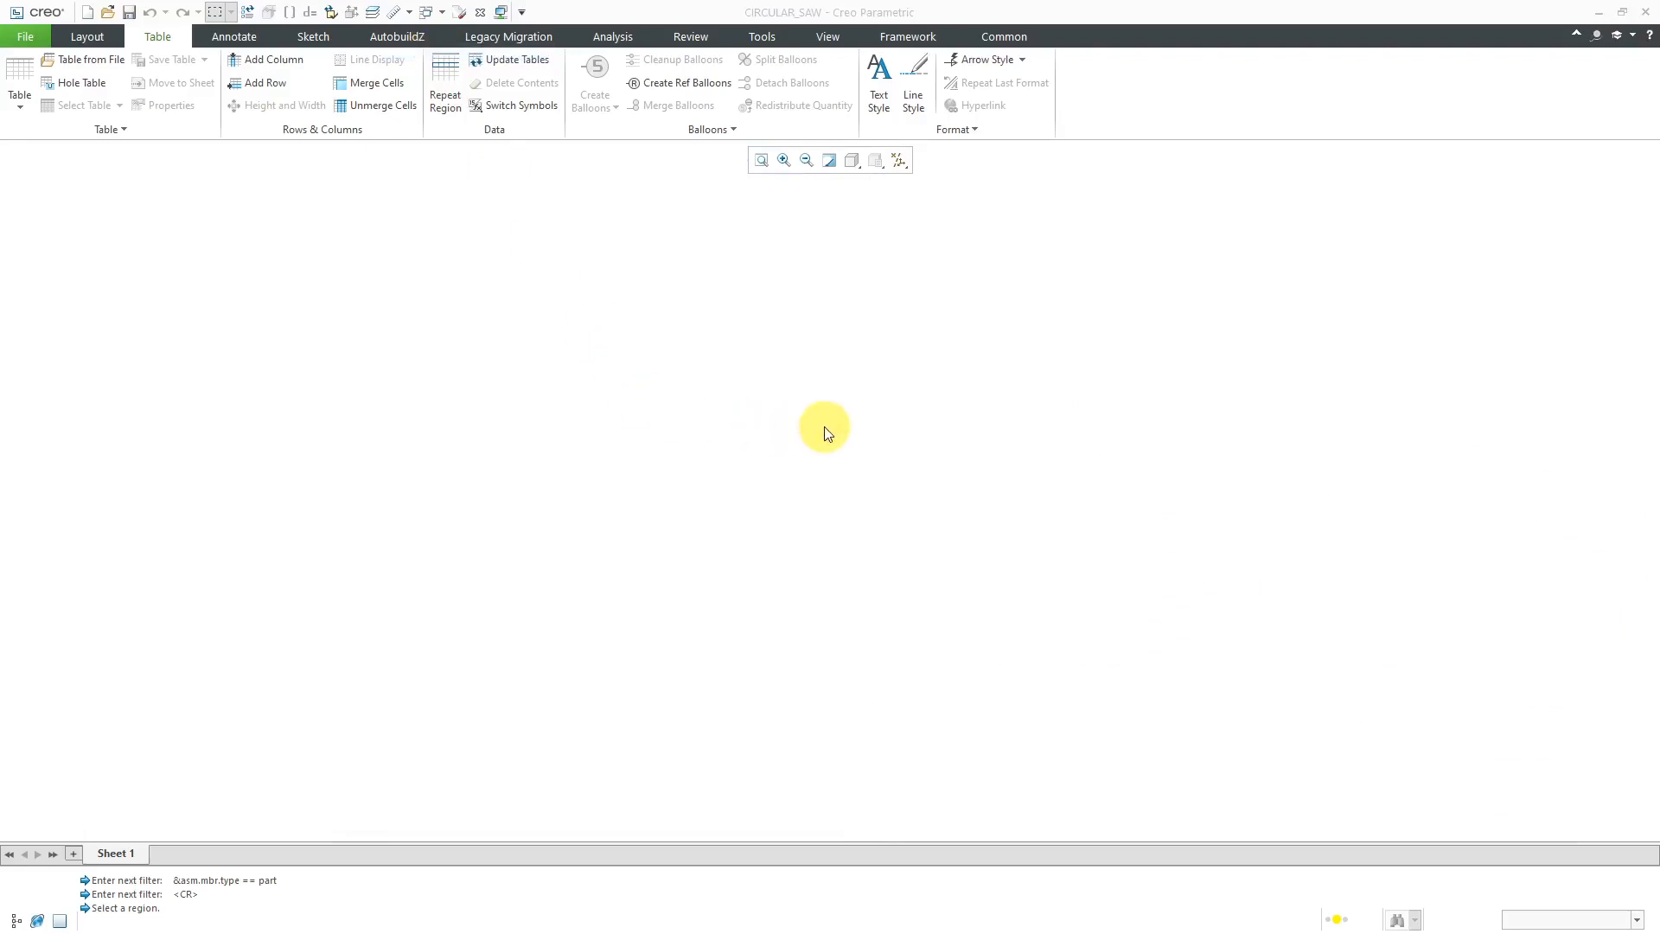
Step: Create BOM balloons for all components in the exploded view of the circular saw drawing
{"action": "scroll", "coordinate": [780, 457], "scroll_direction": "down", "scroll_amount": 2}
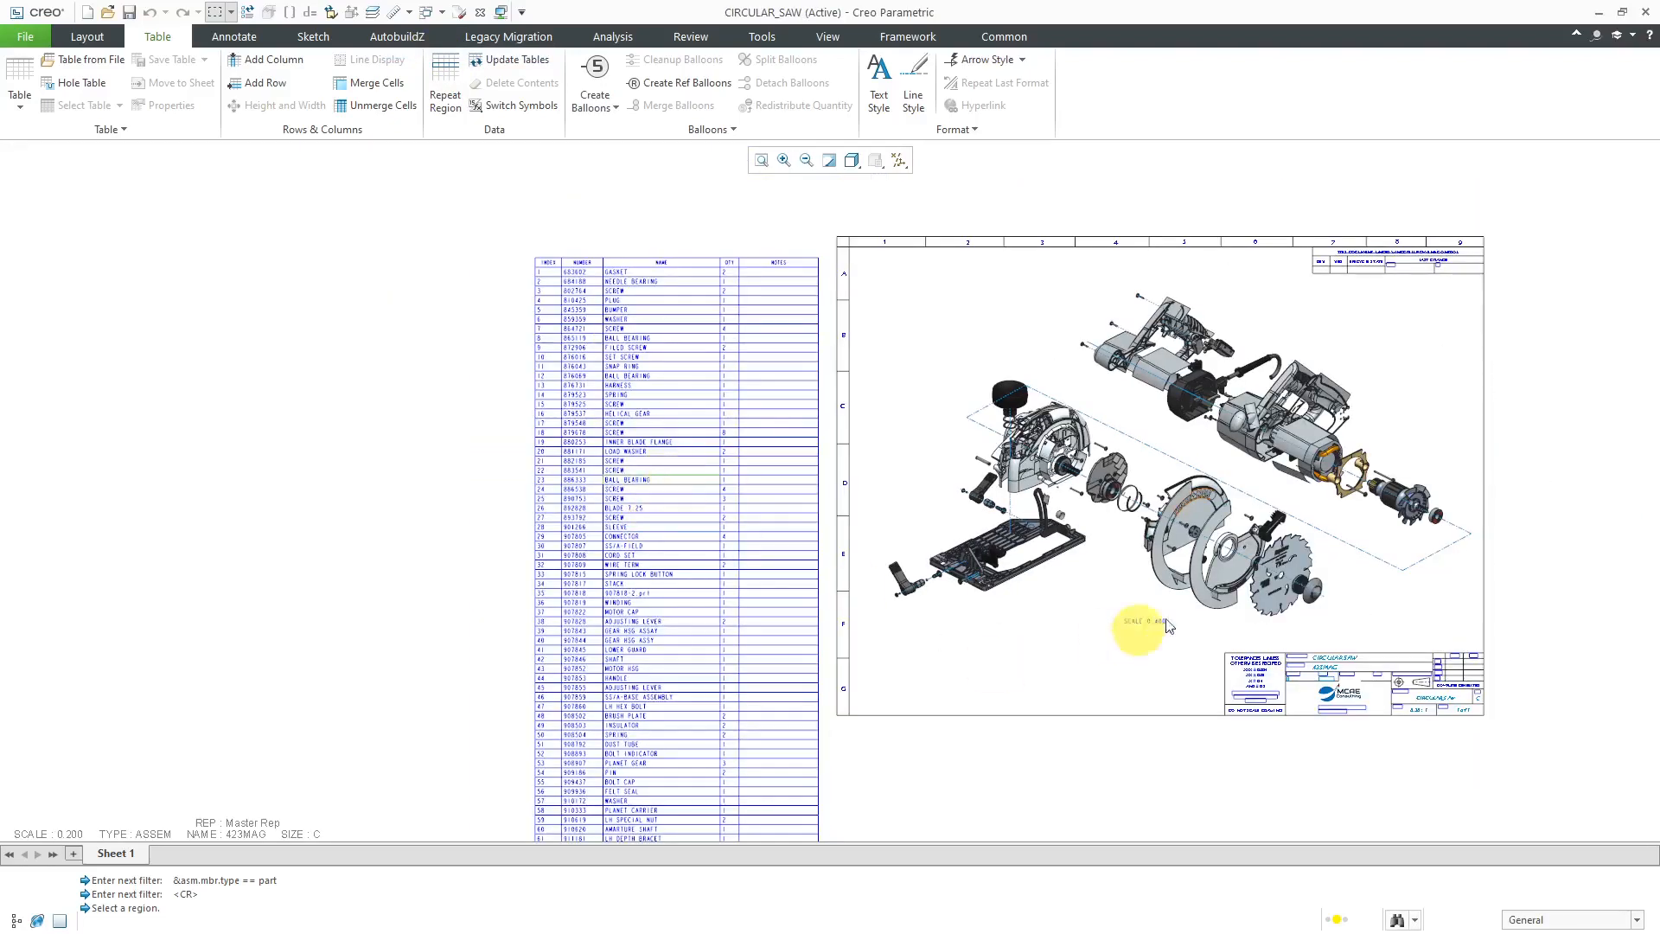
{"action": "left_click", "coordinate": [601, 110]}
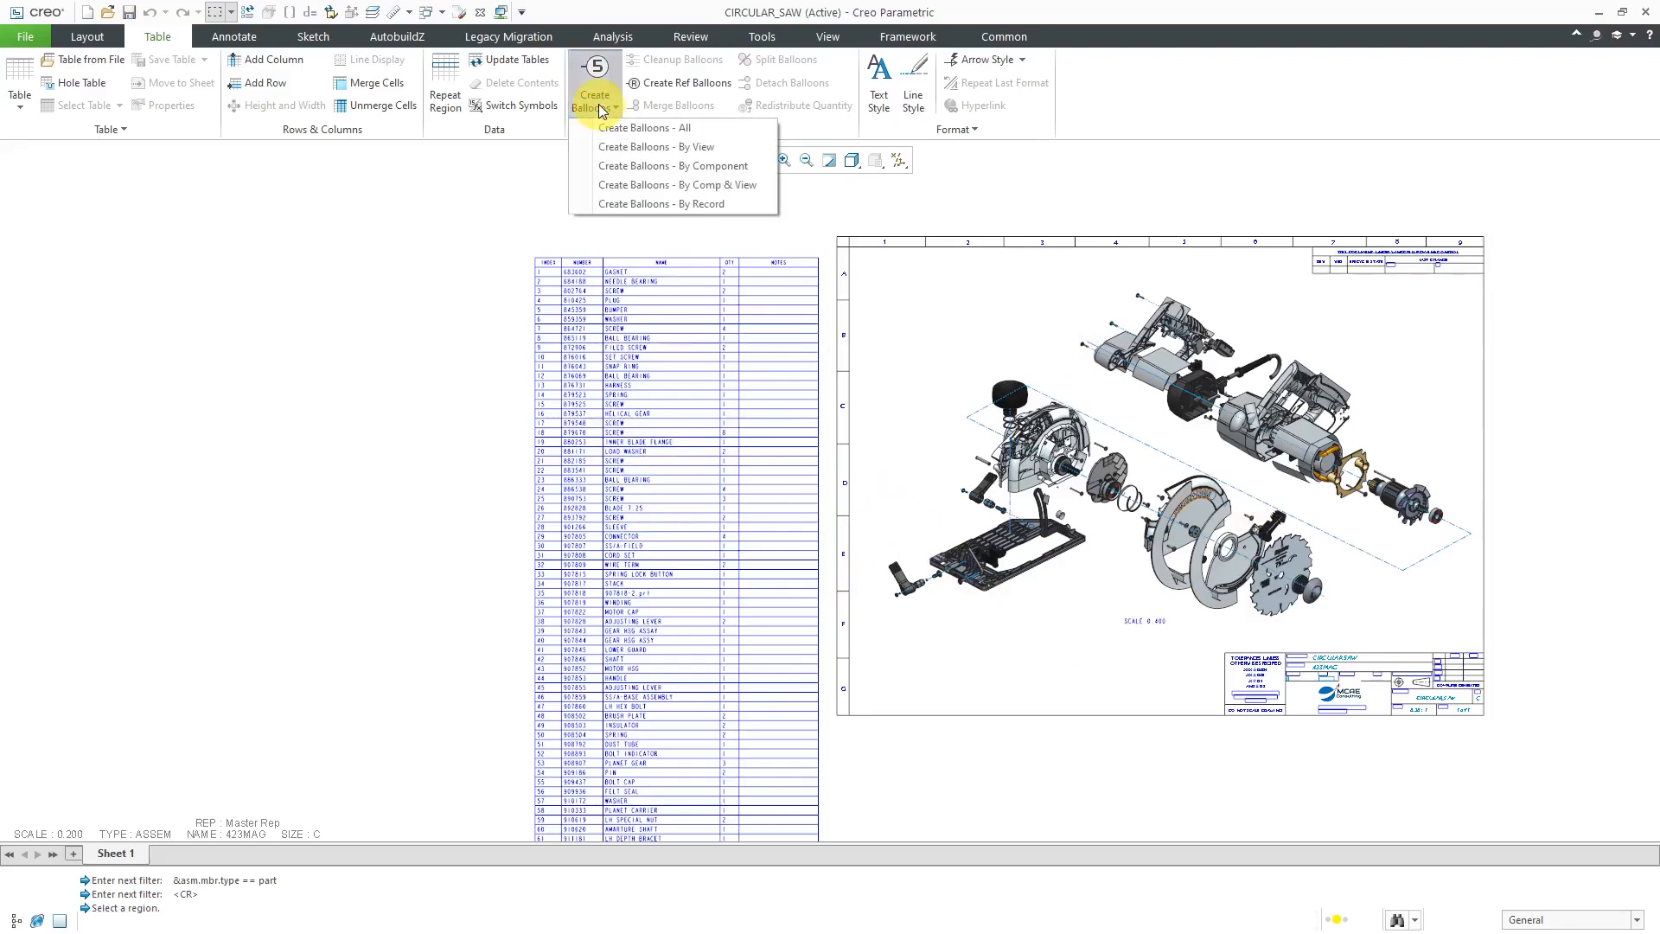
{"action": "left_click", "coordinate": [644, 128]}
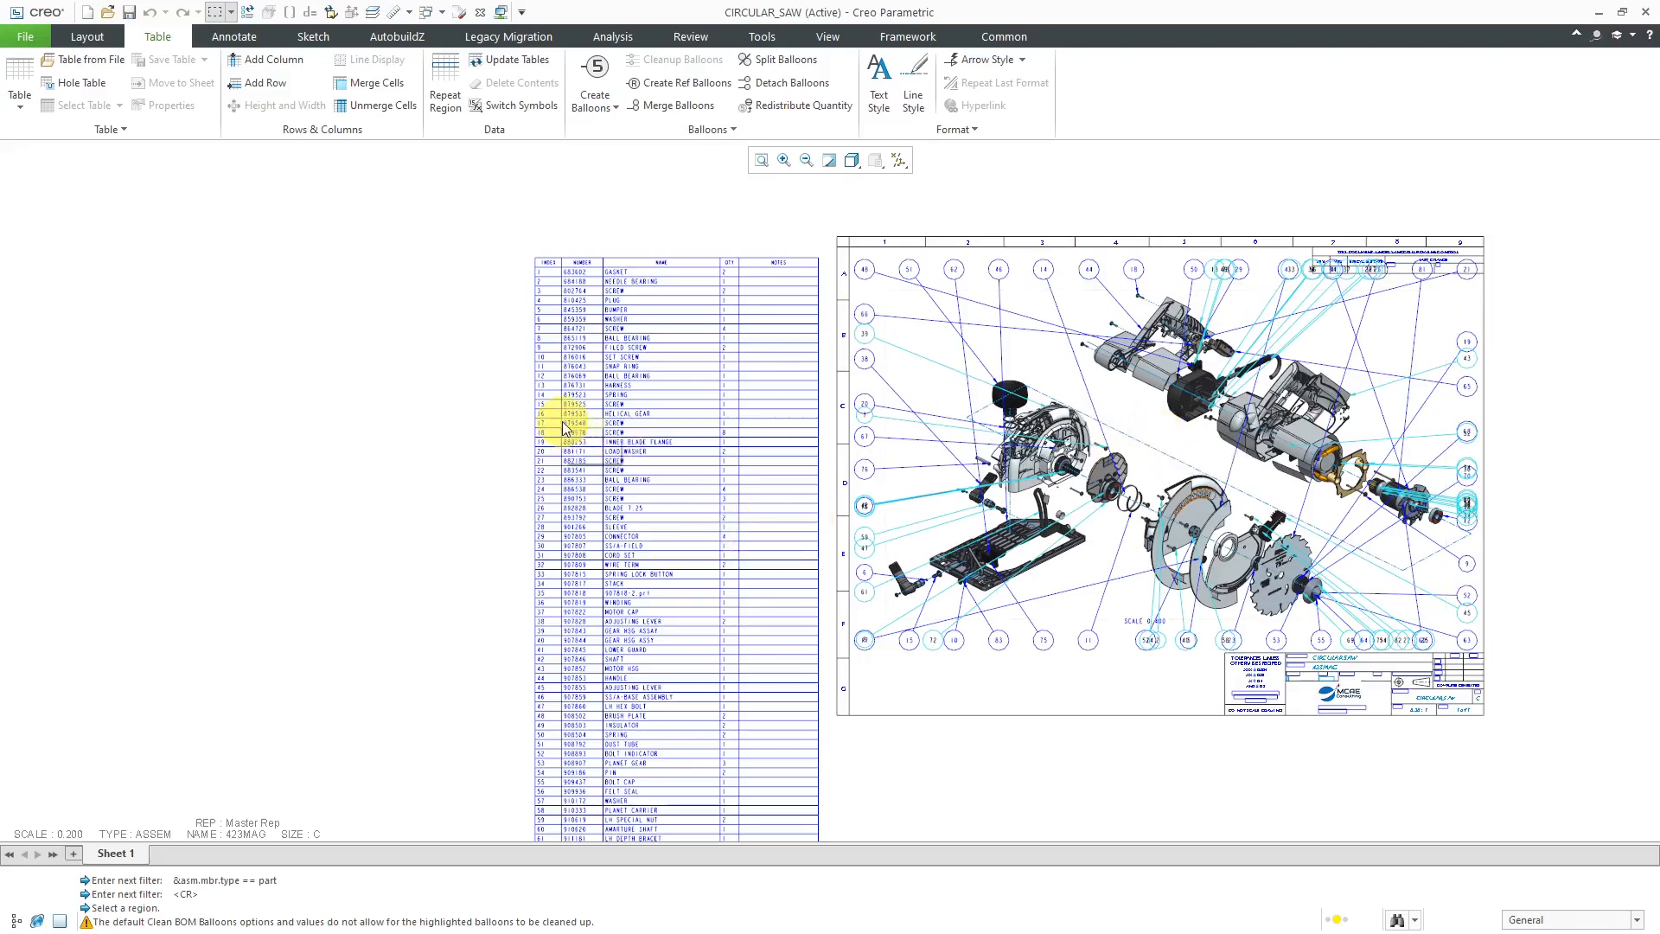
Step: Start changing the model that drives the BOM table's repeat region and open 423mag.asm as the driving assembly
{"action": "mouse_move", "coordinate": [645, 570]}
{"action": "middle_mouse_down"}
{"action": "mouse_move", "coordinate": [597, 366]}
{"action": "mouse_move", "coordinate": [605, 203]}
{"action": "middle_mouse_up"}
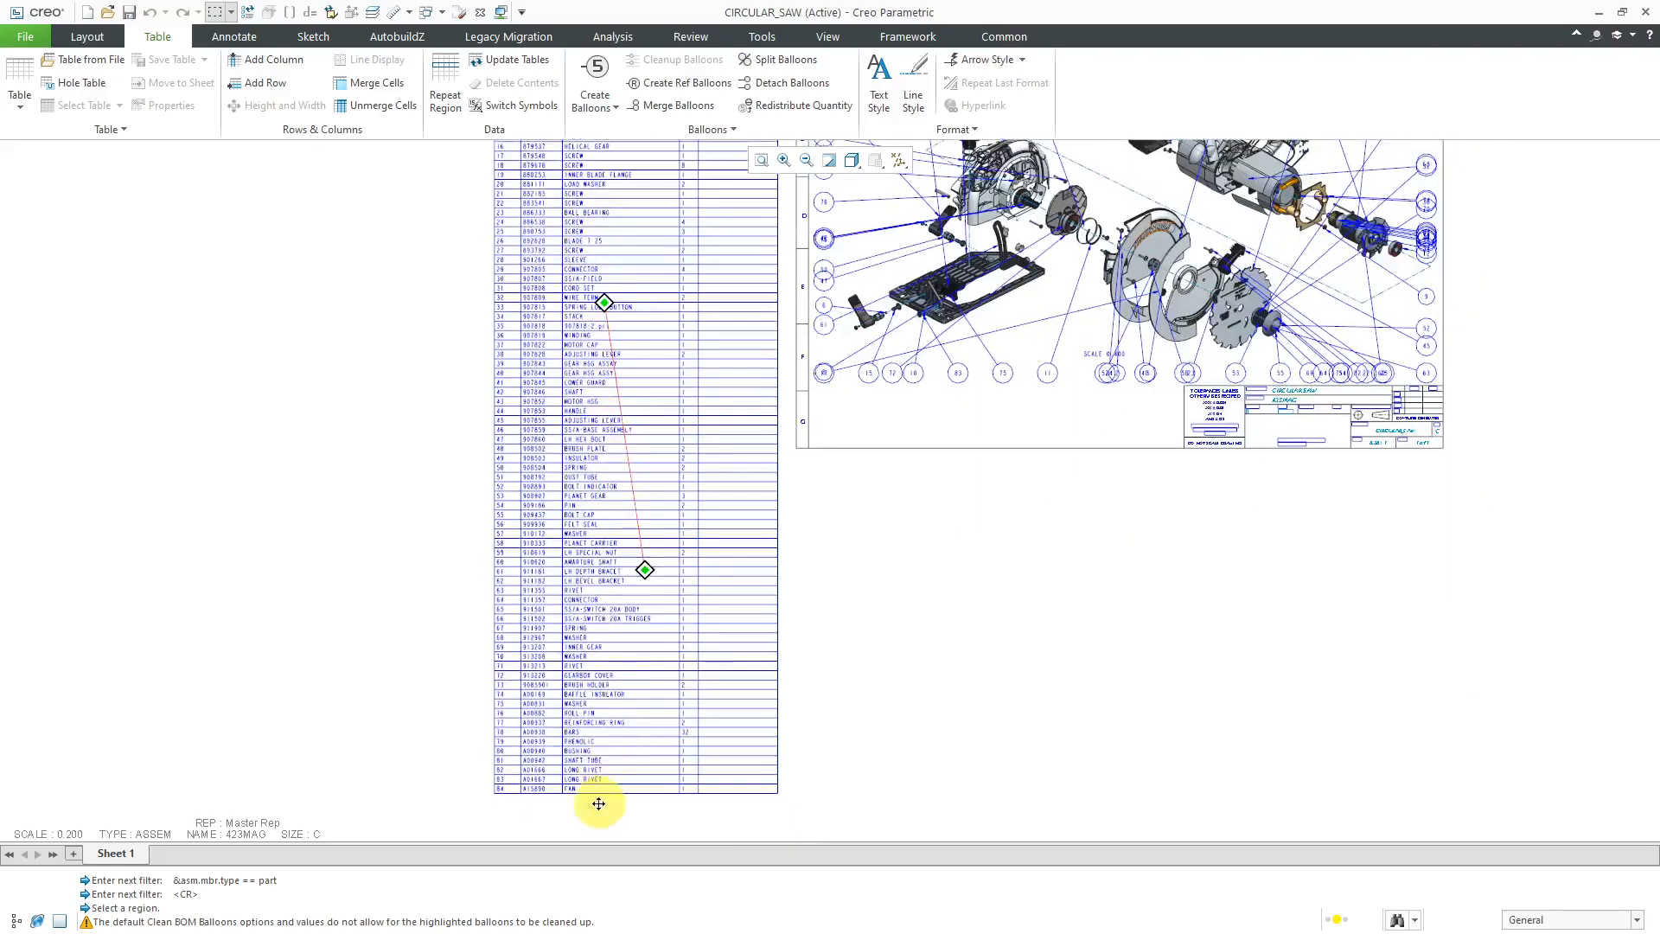
{"action": "scroll", "coordinate": [558, 652], "scroll_direction": "up", "scroll_amount": 1}
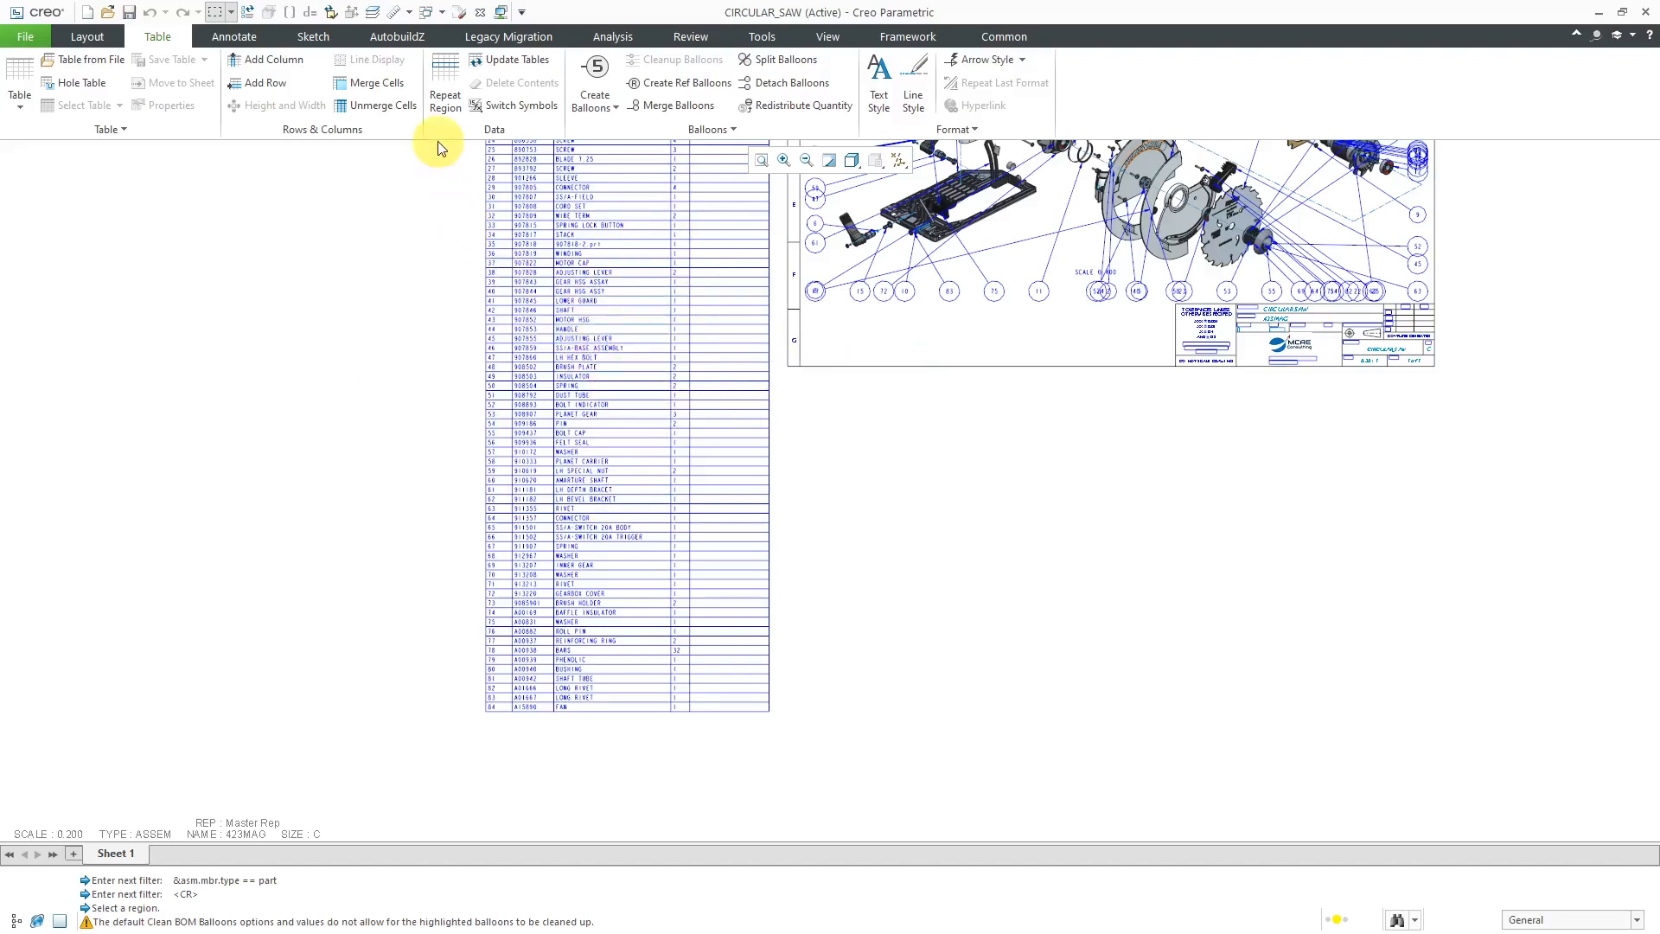
{"action": "left_click", "coordinate": [453, 79]}
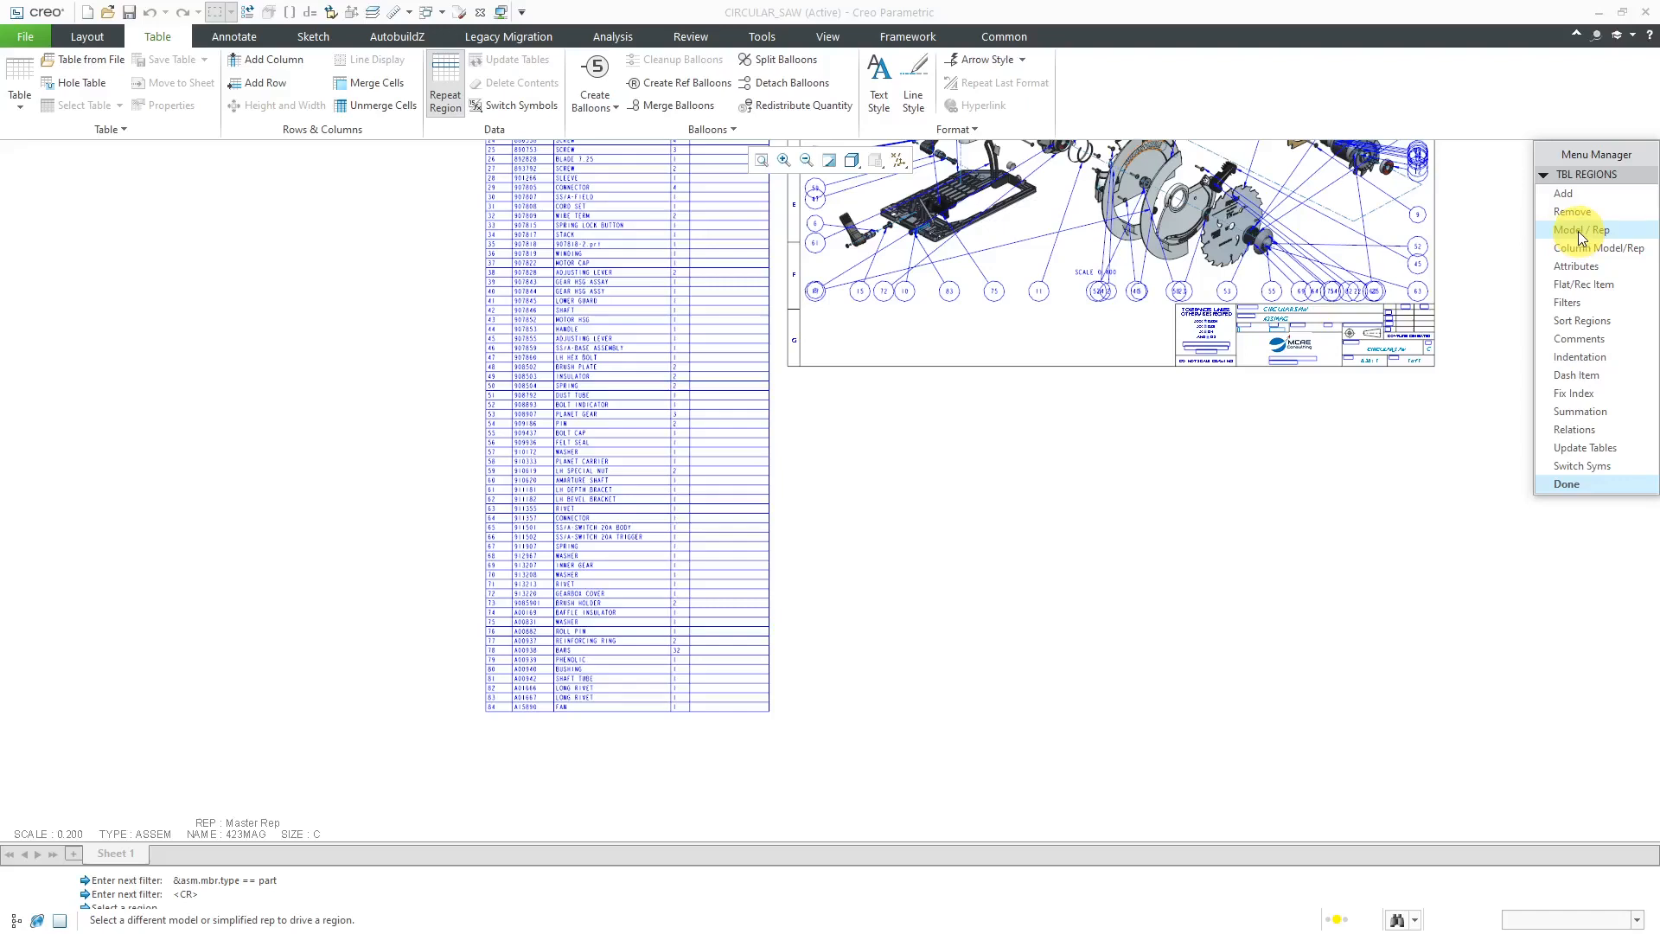
{"action": "left_click", "coordinate": [1581, 232]}
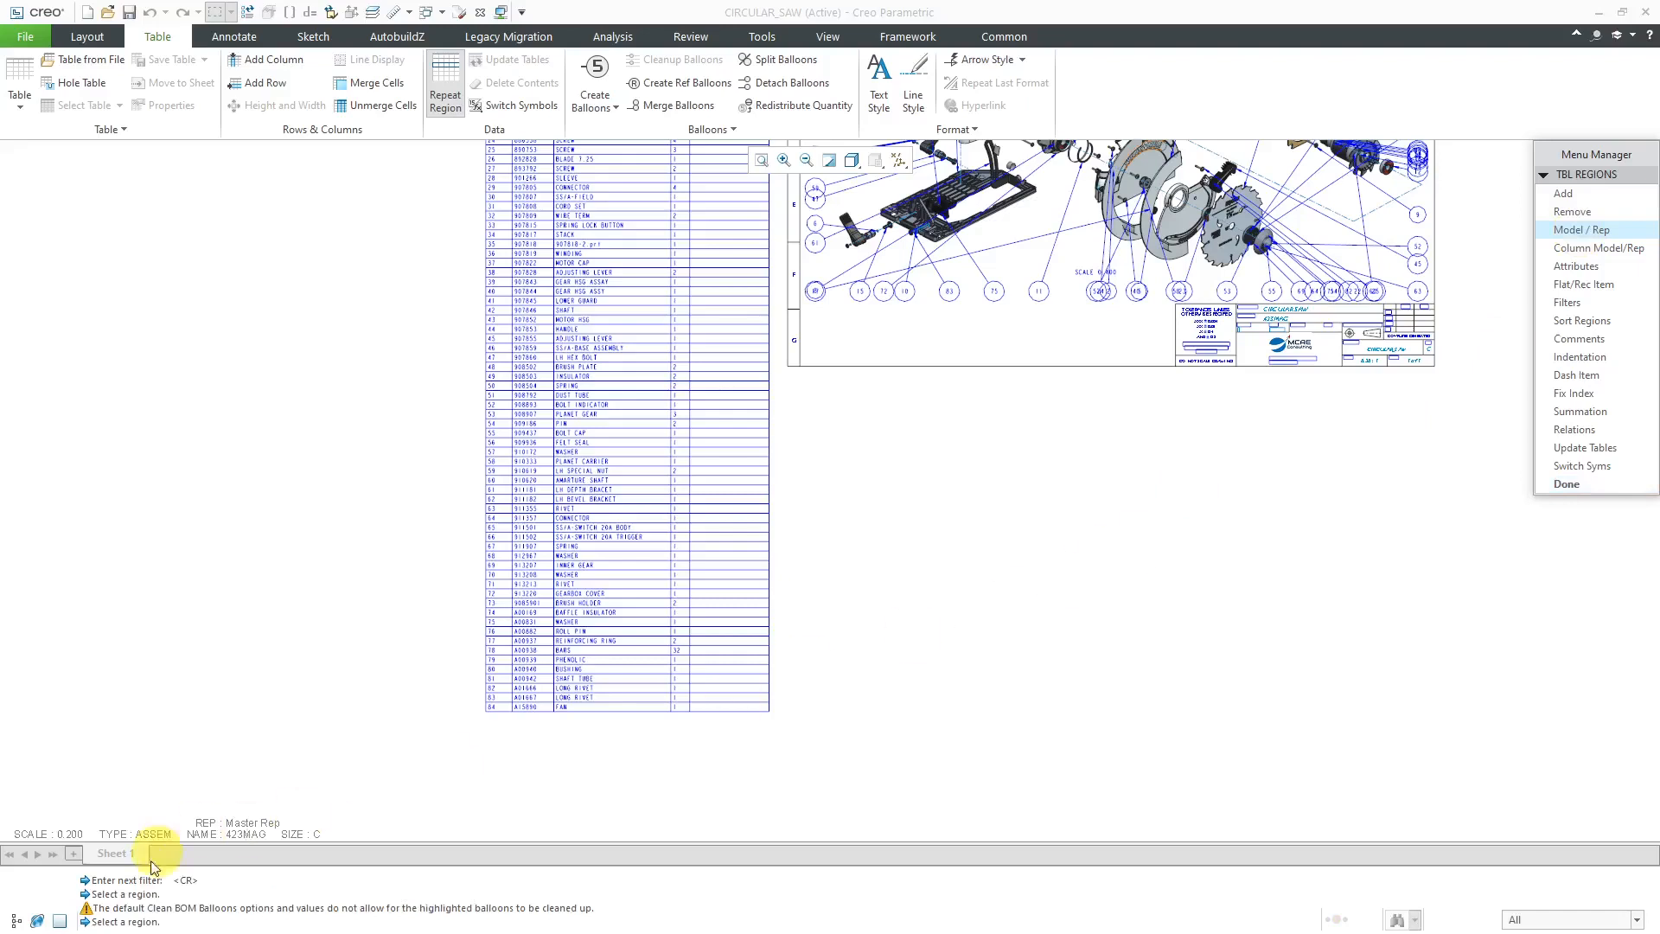
{"action": "left_click", "coordinate": [560, 545]}
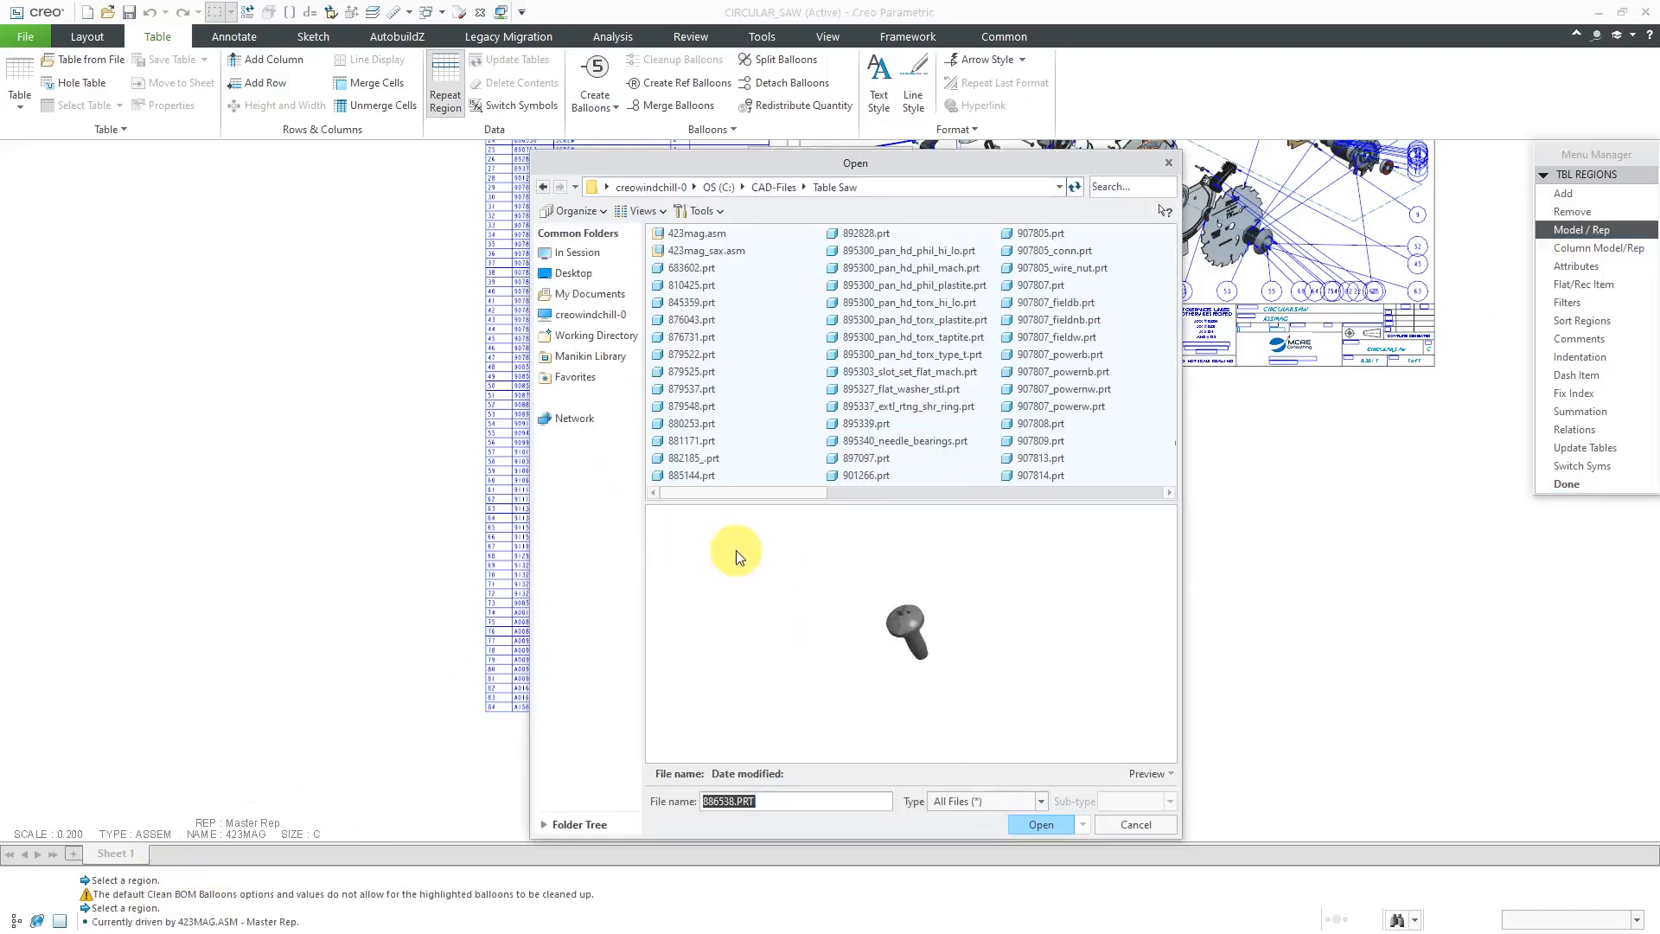
{"action": "left_click", "coordinate": [692, 234]}
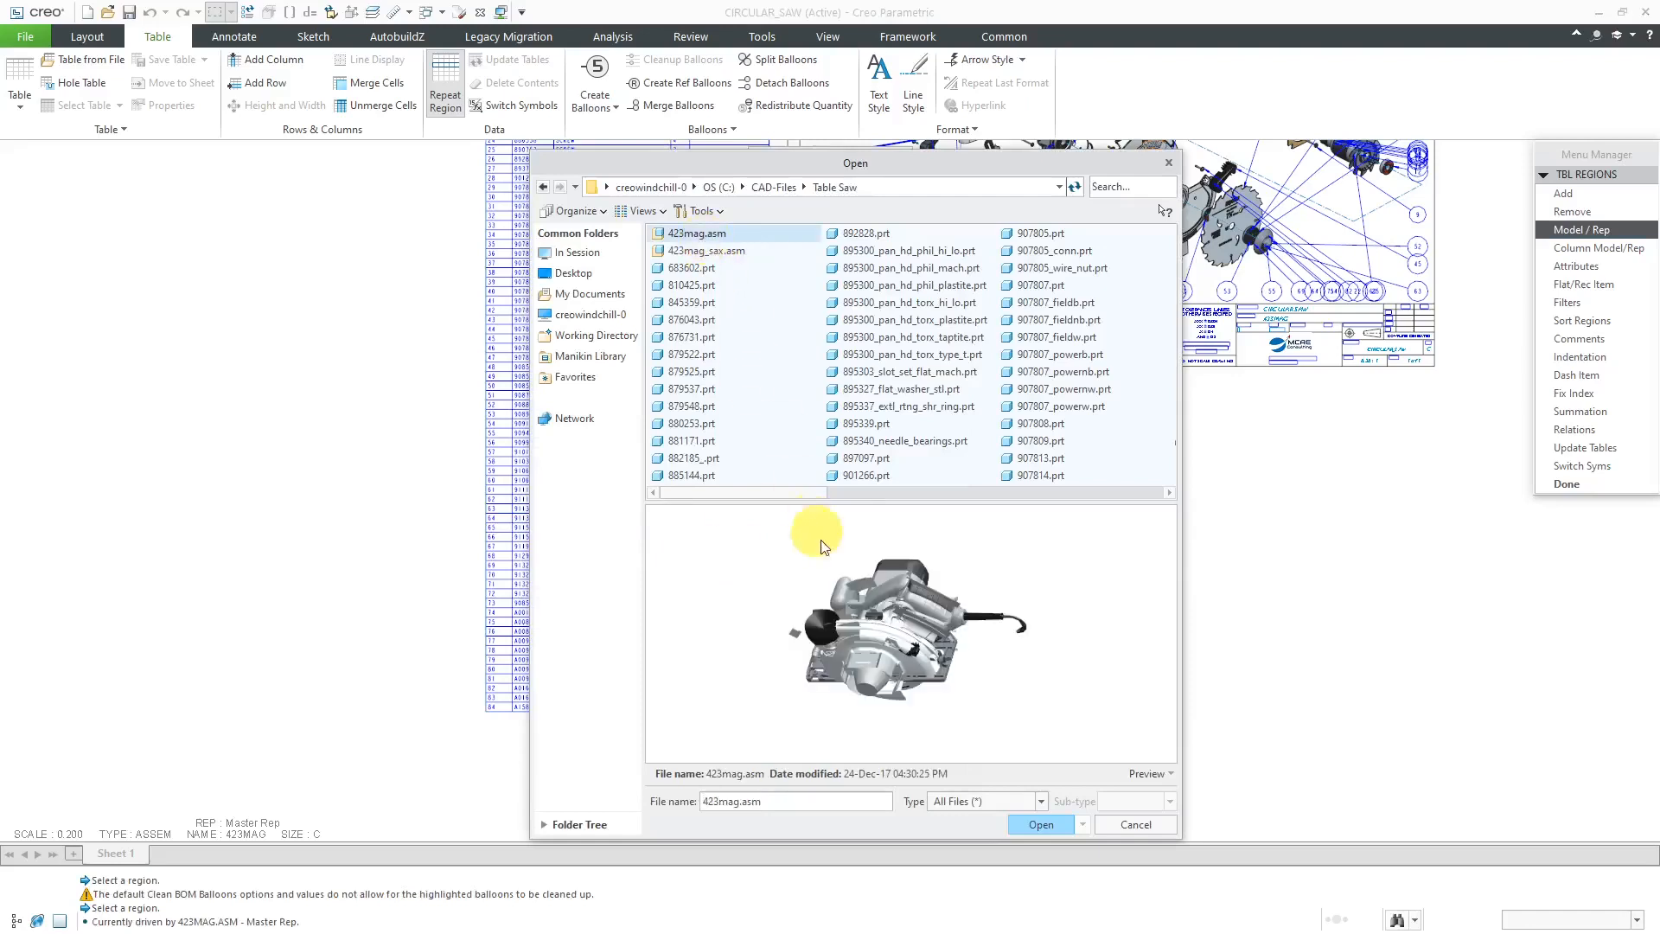
{"action": "left_click", "coordinate": [1046, 824]}
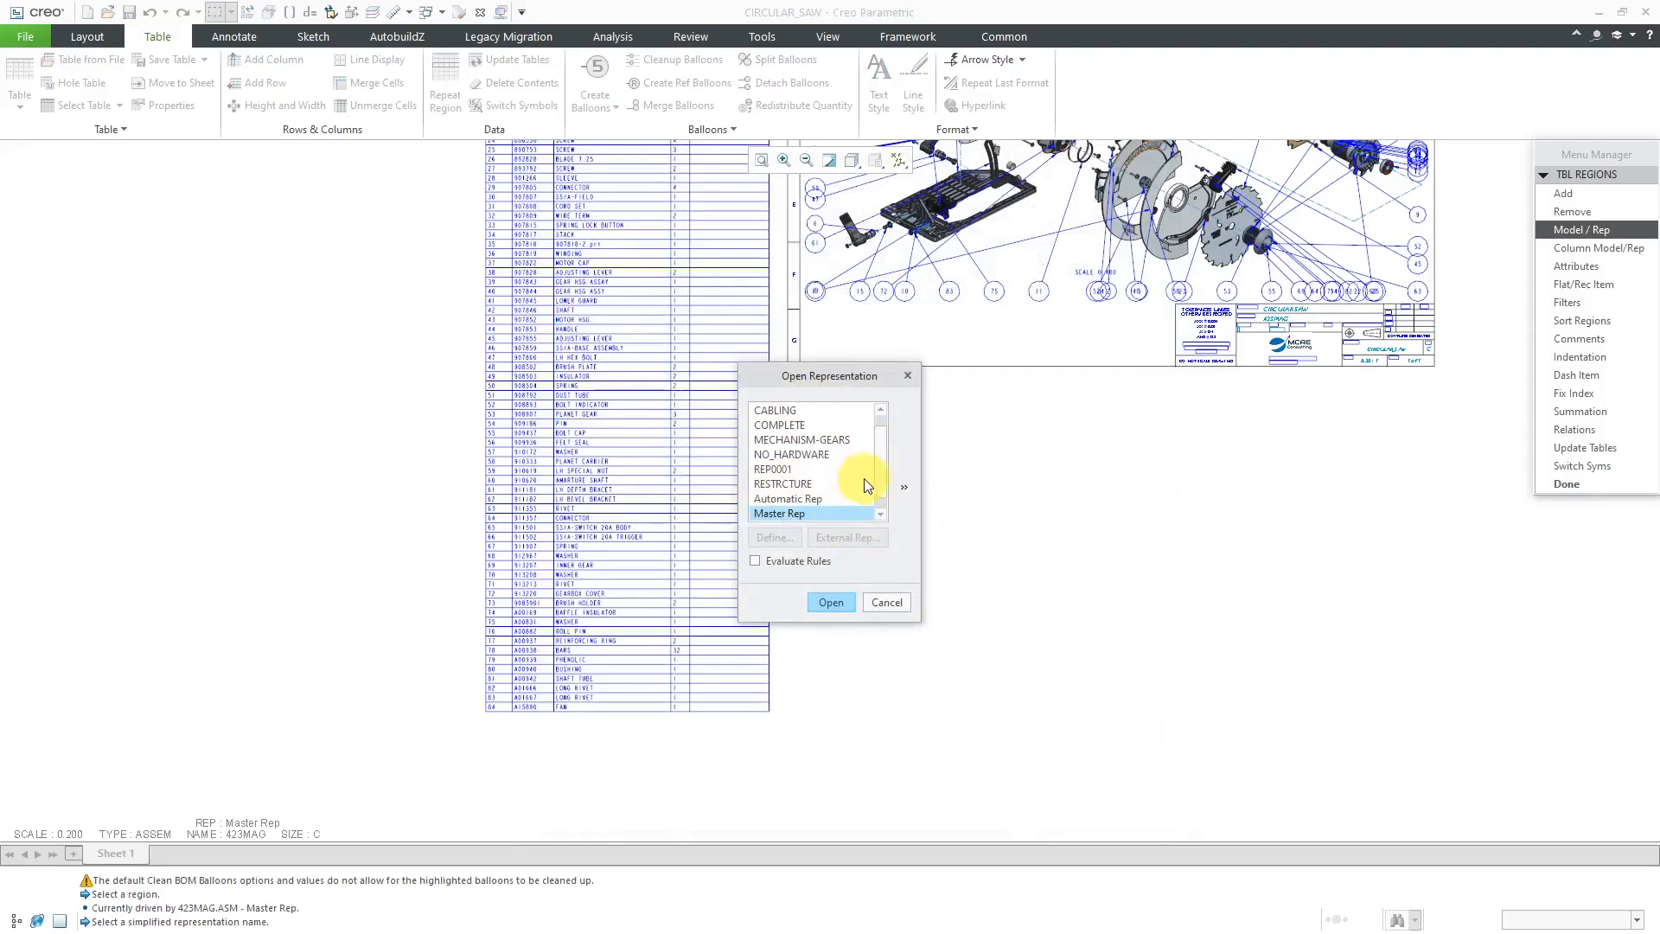
Step: Drive the BOM repeat region with the NO_HARDWARE representation, confirm the loss of existing balloons, and review the updated table
{"action": "mouse_move", "coordinate": [883, 474]}
{"action": "left_mouse_down"}
{"action": "mouse_move", "coordinate": [881, 447]}
{"action": "mouse_move", "coordinate": [880, 499]}
{"action": "mouse_move", "coordinate": [867, 489]}
{"action": "left_mouse_up"}
{"action": "left_click", "coordinate": [802, 438]}
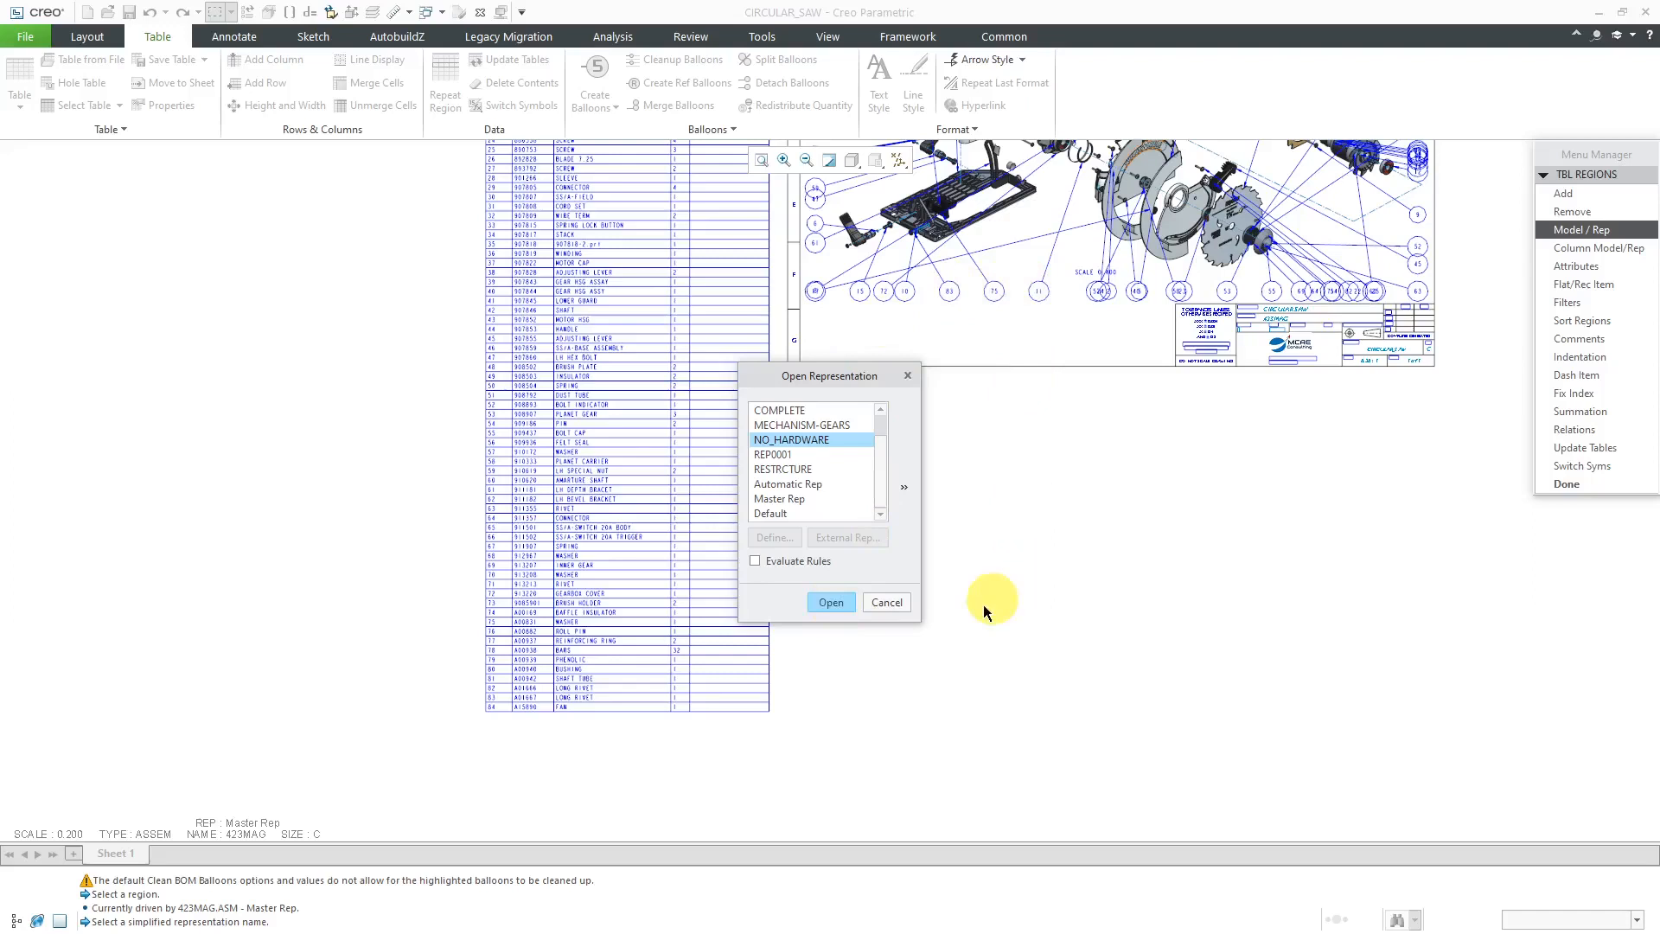
{"action": "left_click", "coordinate": [831, 603]}
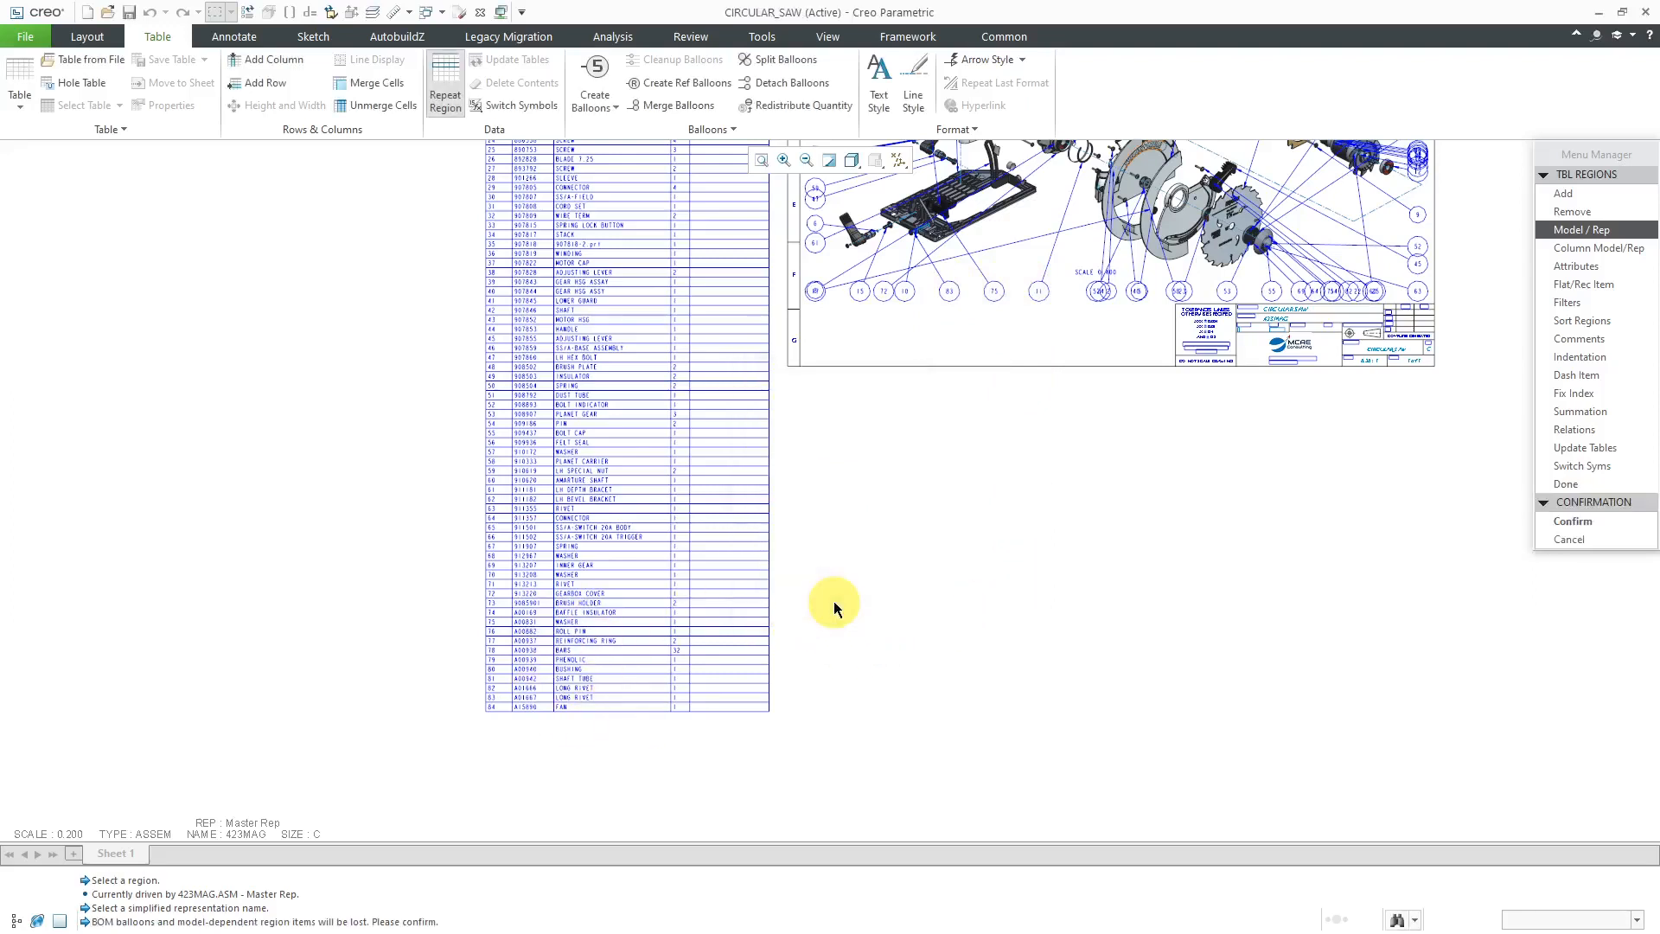
{"action": "left_click", "coordinate": [1584, 521]}
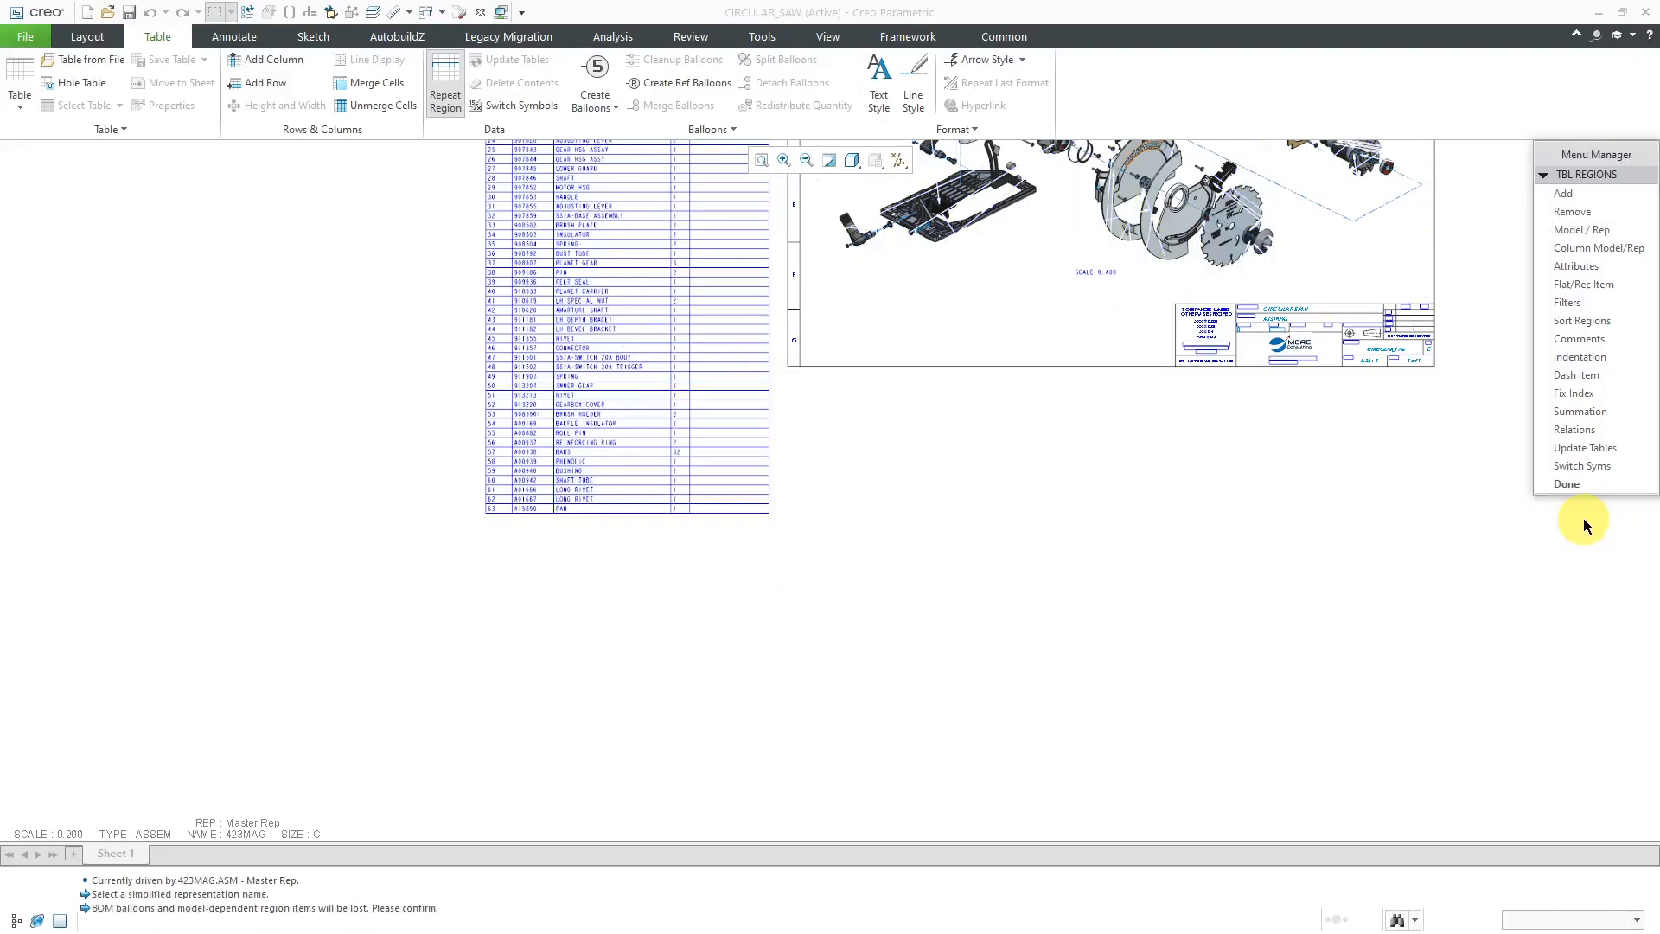
{"action": "scroll", "coordinate": [525, 471], "scroll_direction": "down", "scroll_amount": 3}
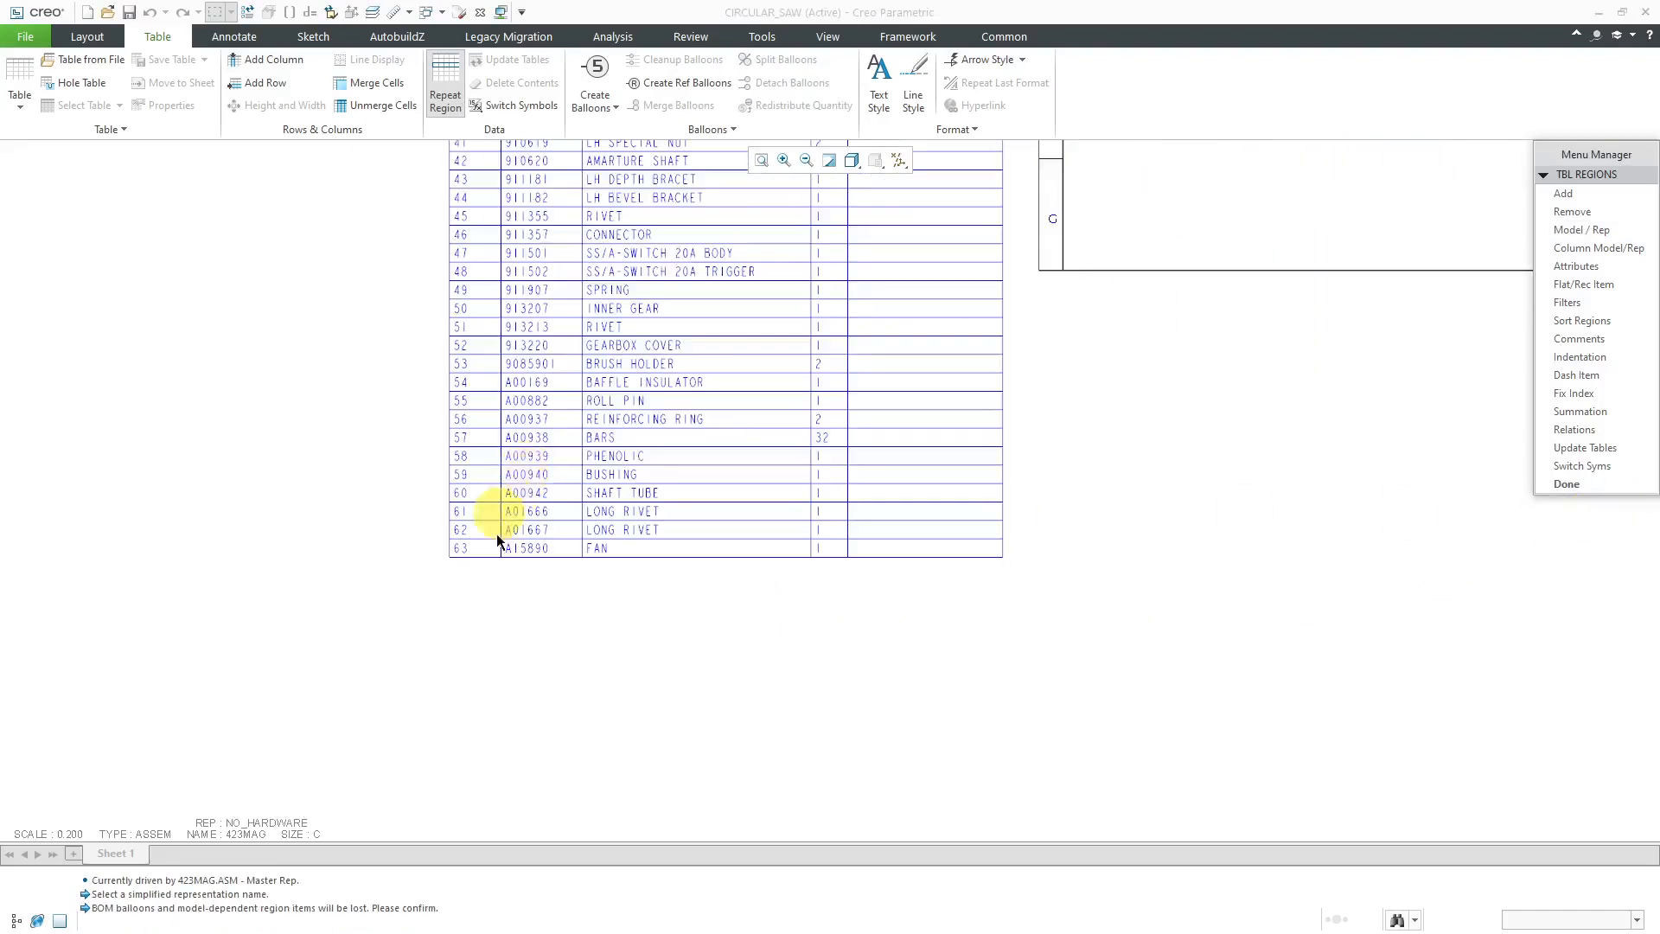
{"action": "scroll", "coordinate": [502, 594], "scroll_direction": "up", "scroll_amount": 4}
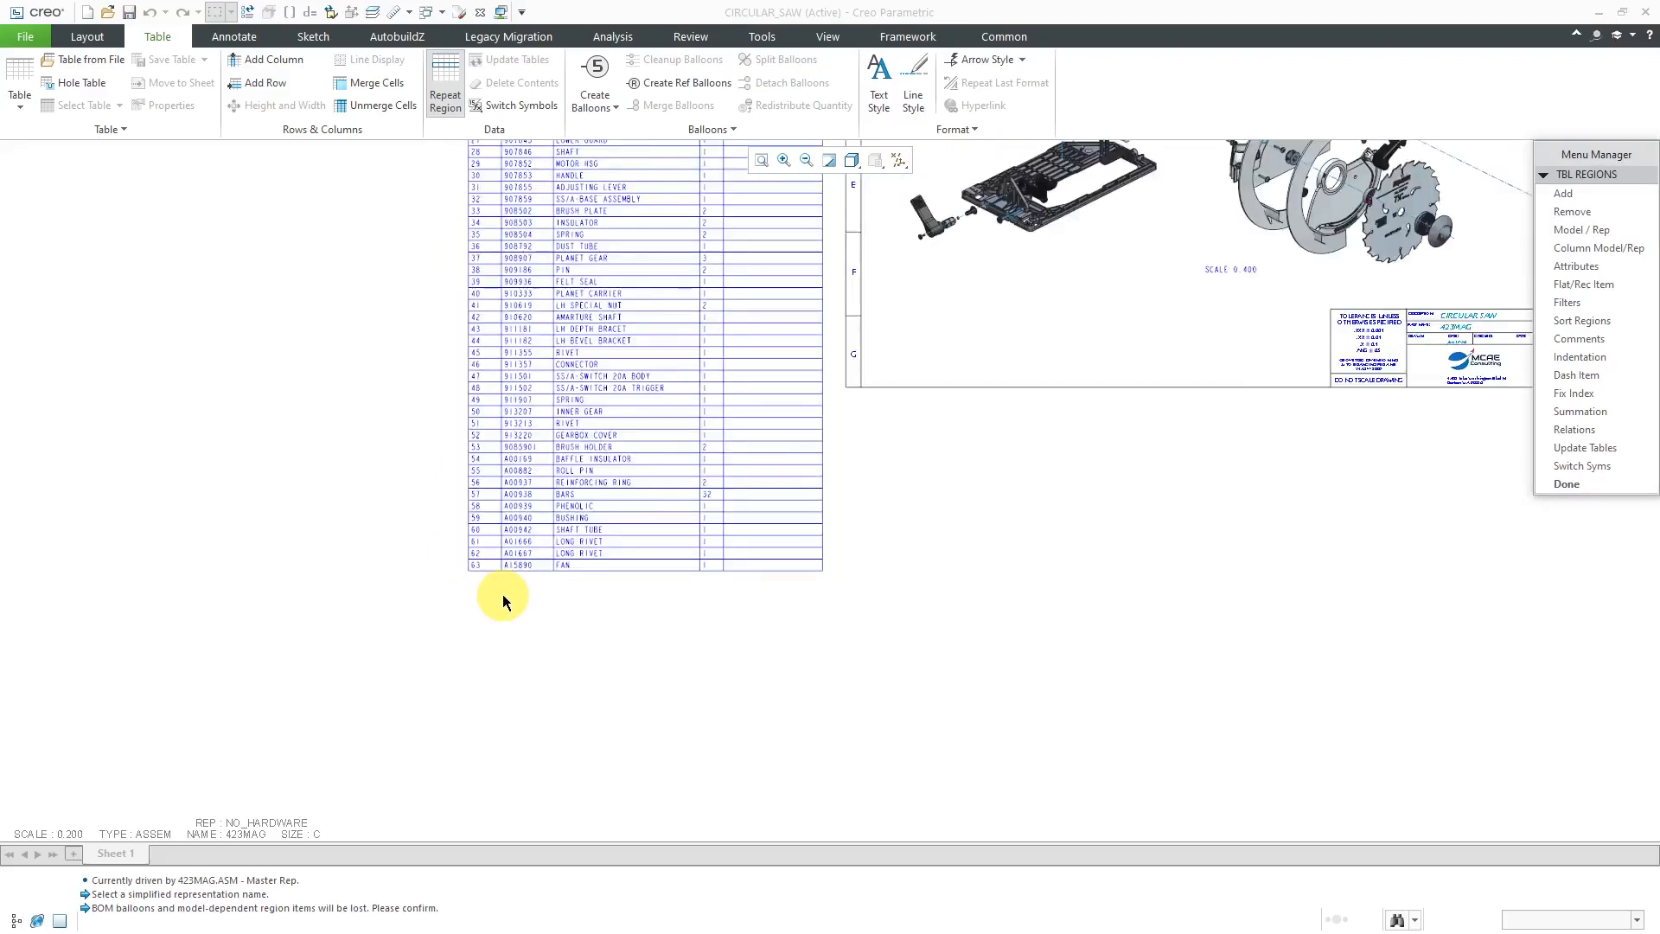
{"action": "scroll", "coordinate": [505, 595], "scroll_direction": "up", "scroll_amount": 2}
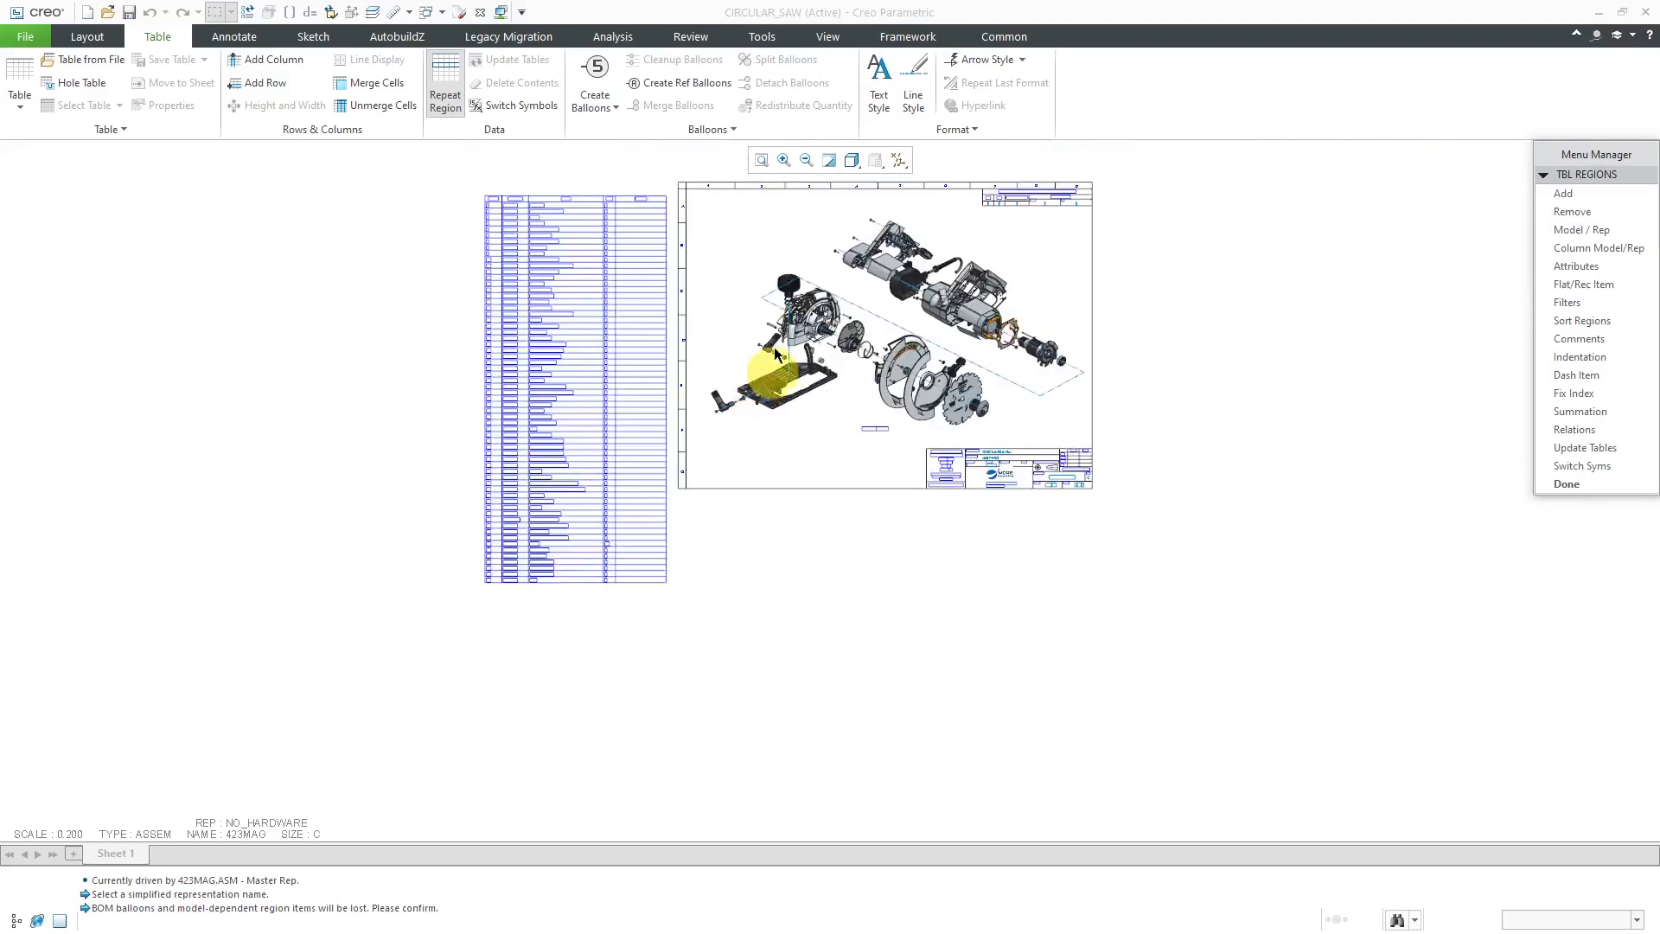
{"action": "scroll", "coordinate": [719, 454], "scroll_direction": "down", "scroll_amount": 3}
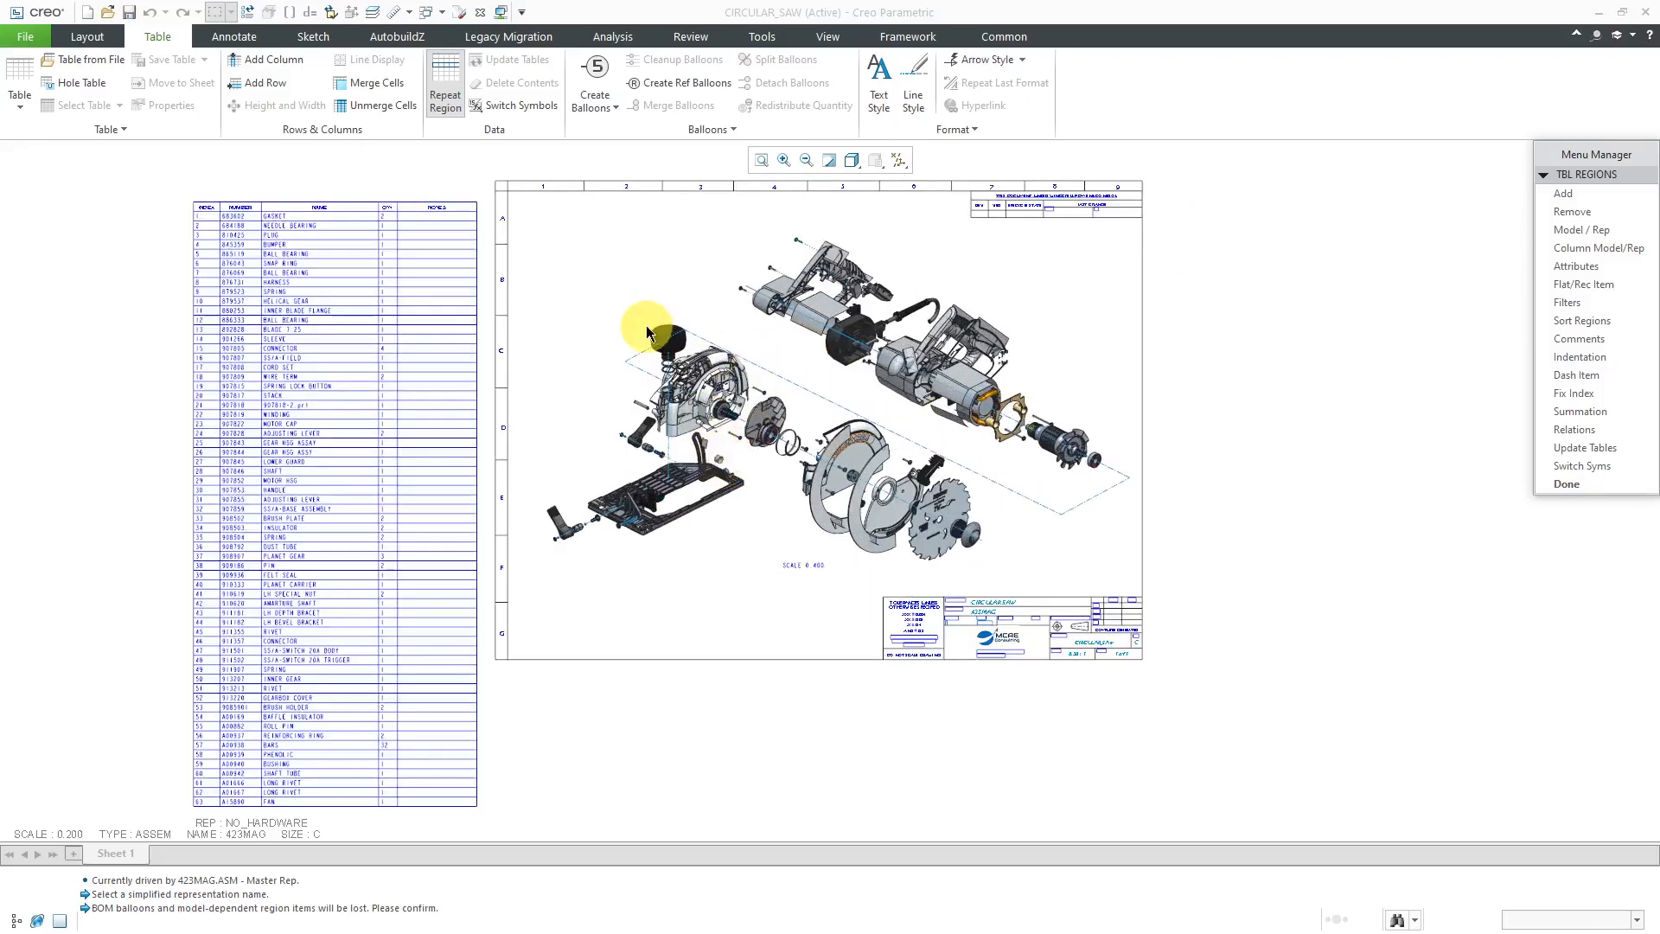
{"action": "left_click", "coordinate": [1567, 483]}
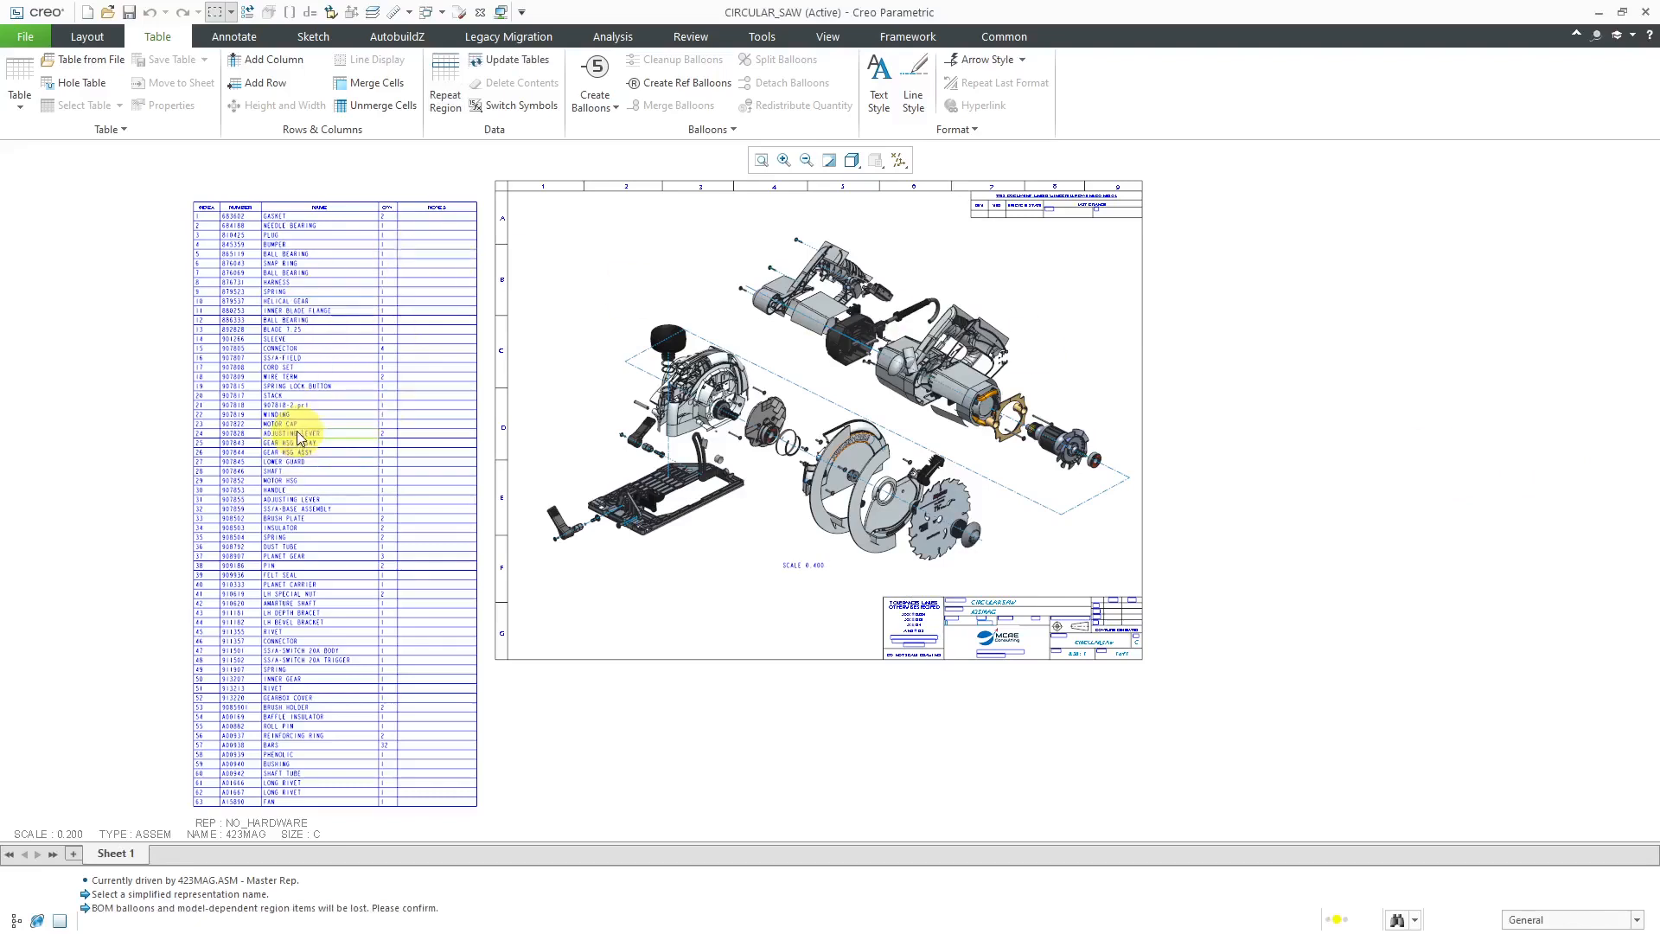
Step: Try to create BOM balloons by view for the exploded circular saw
{"action": "left_click", "coordinate": [616, 108]}
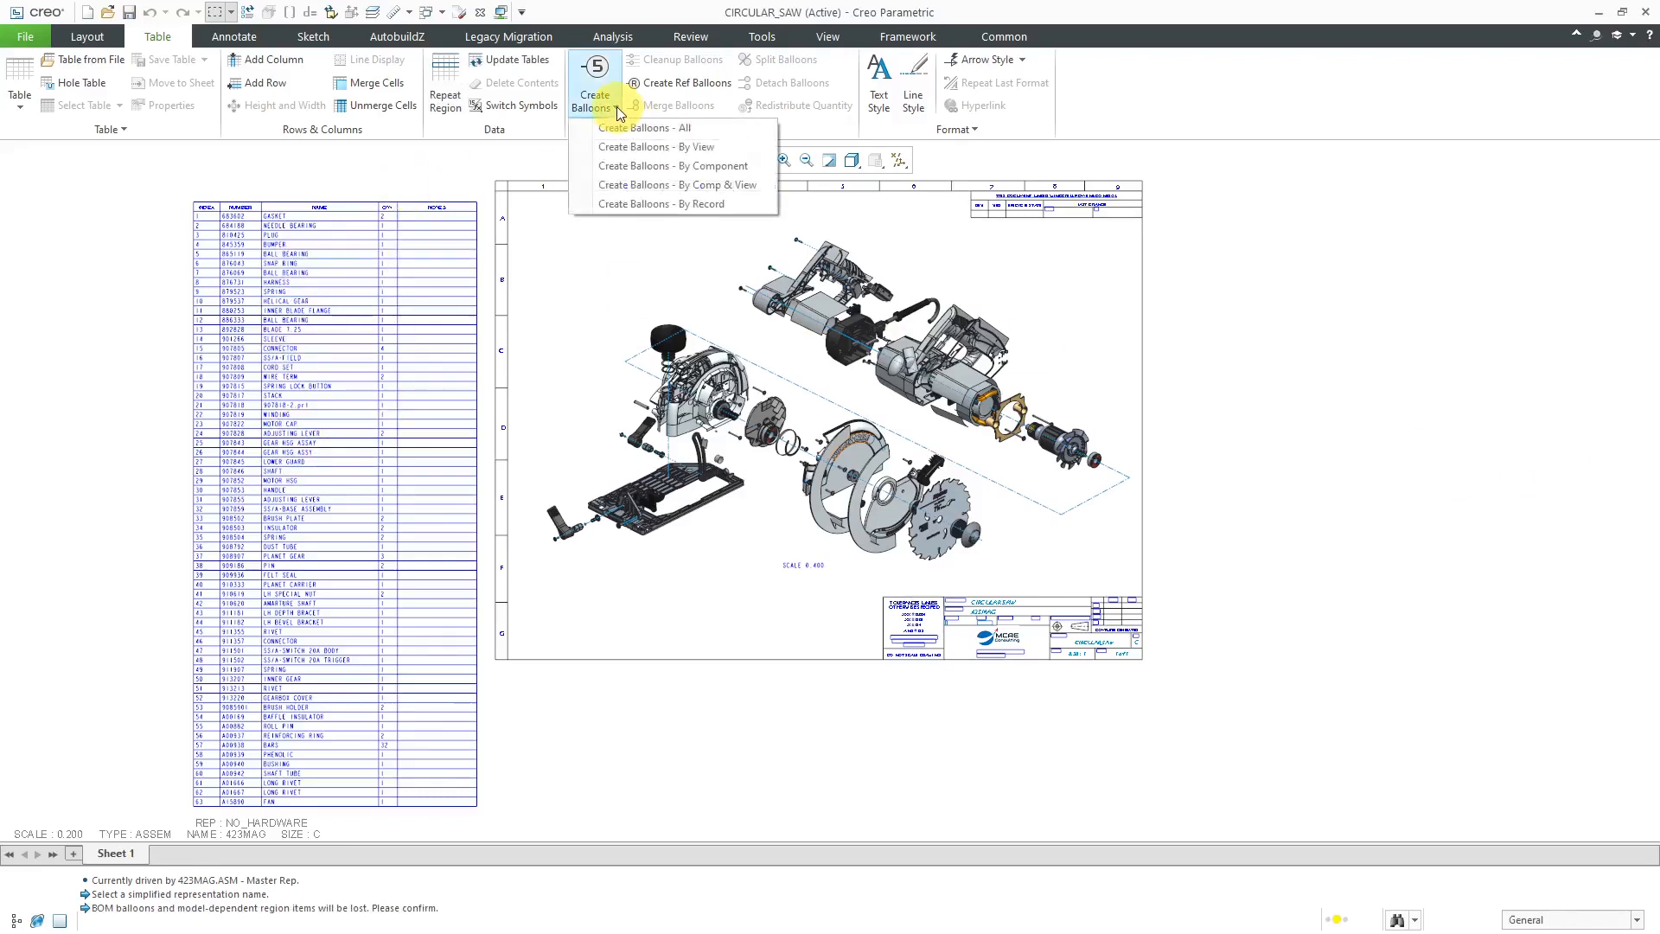
{"action": "left_click", "coordinate": [644, 147]}
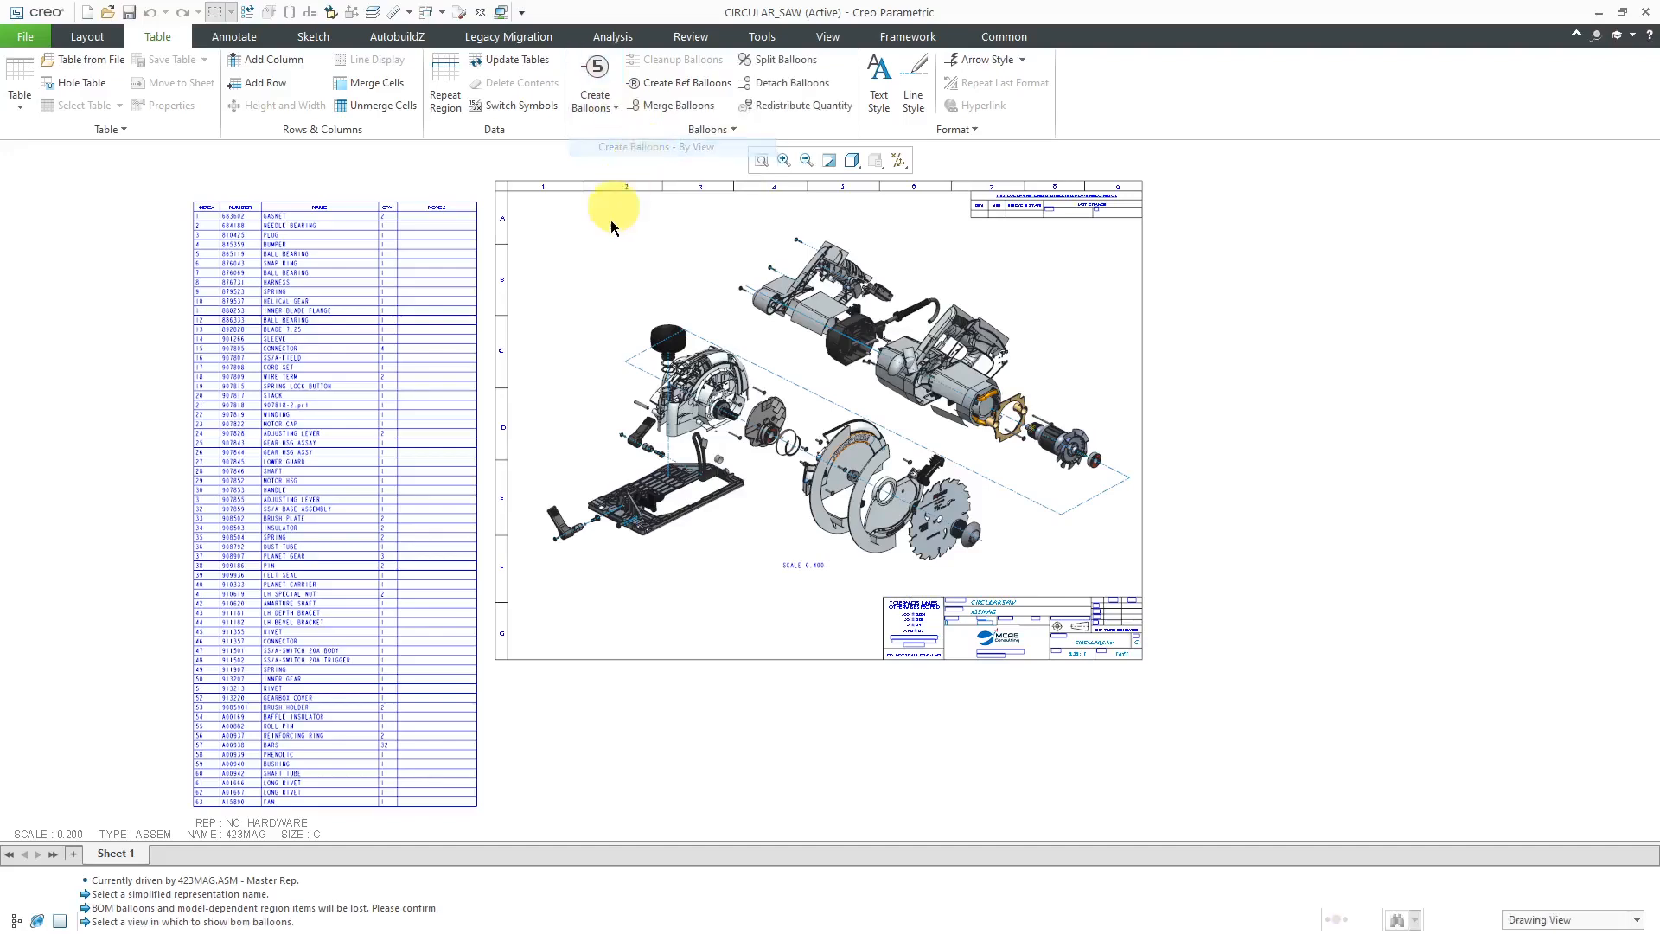
{"action": "left_click", "coordinate": [479, 549]}
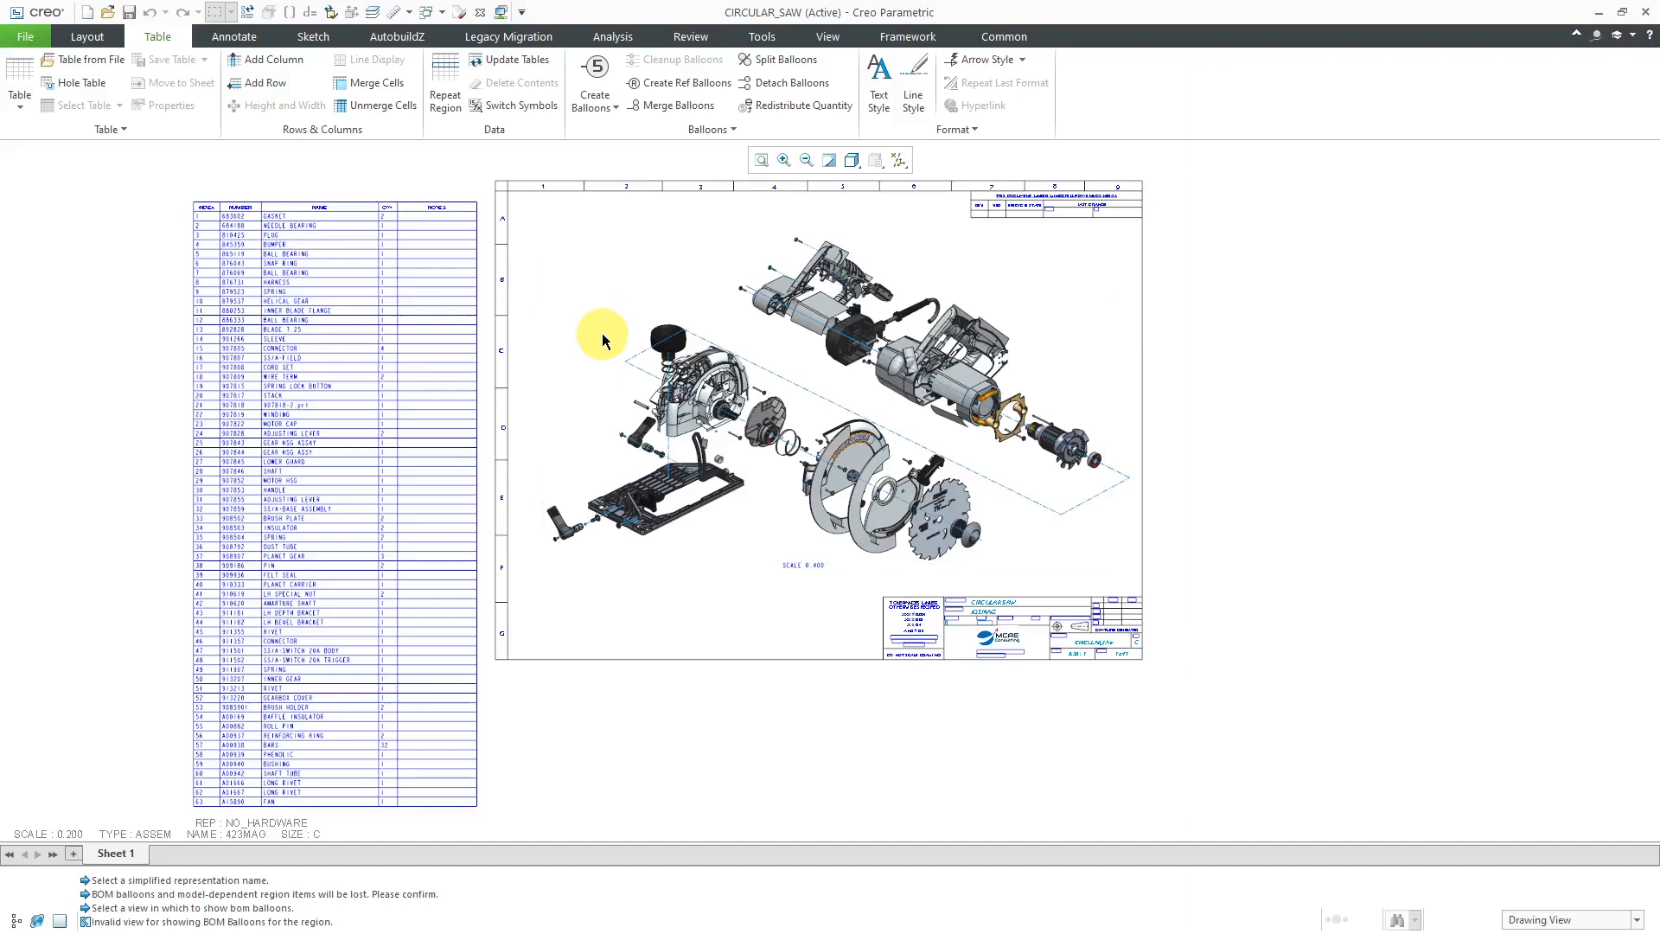
Step: Set the simplified representation in the view states of the exploded view new_view_1 to NO_HARDWARE
{"action": "left_click", "coordinate": [88, 36]}
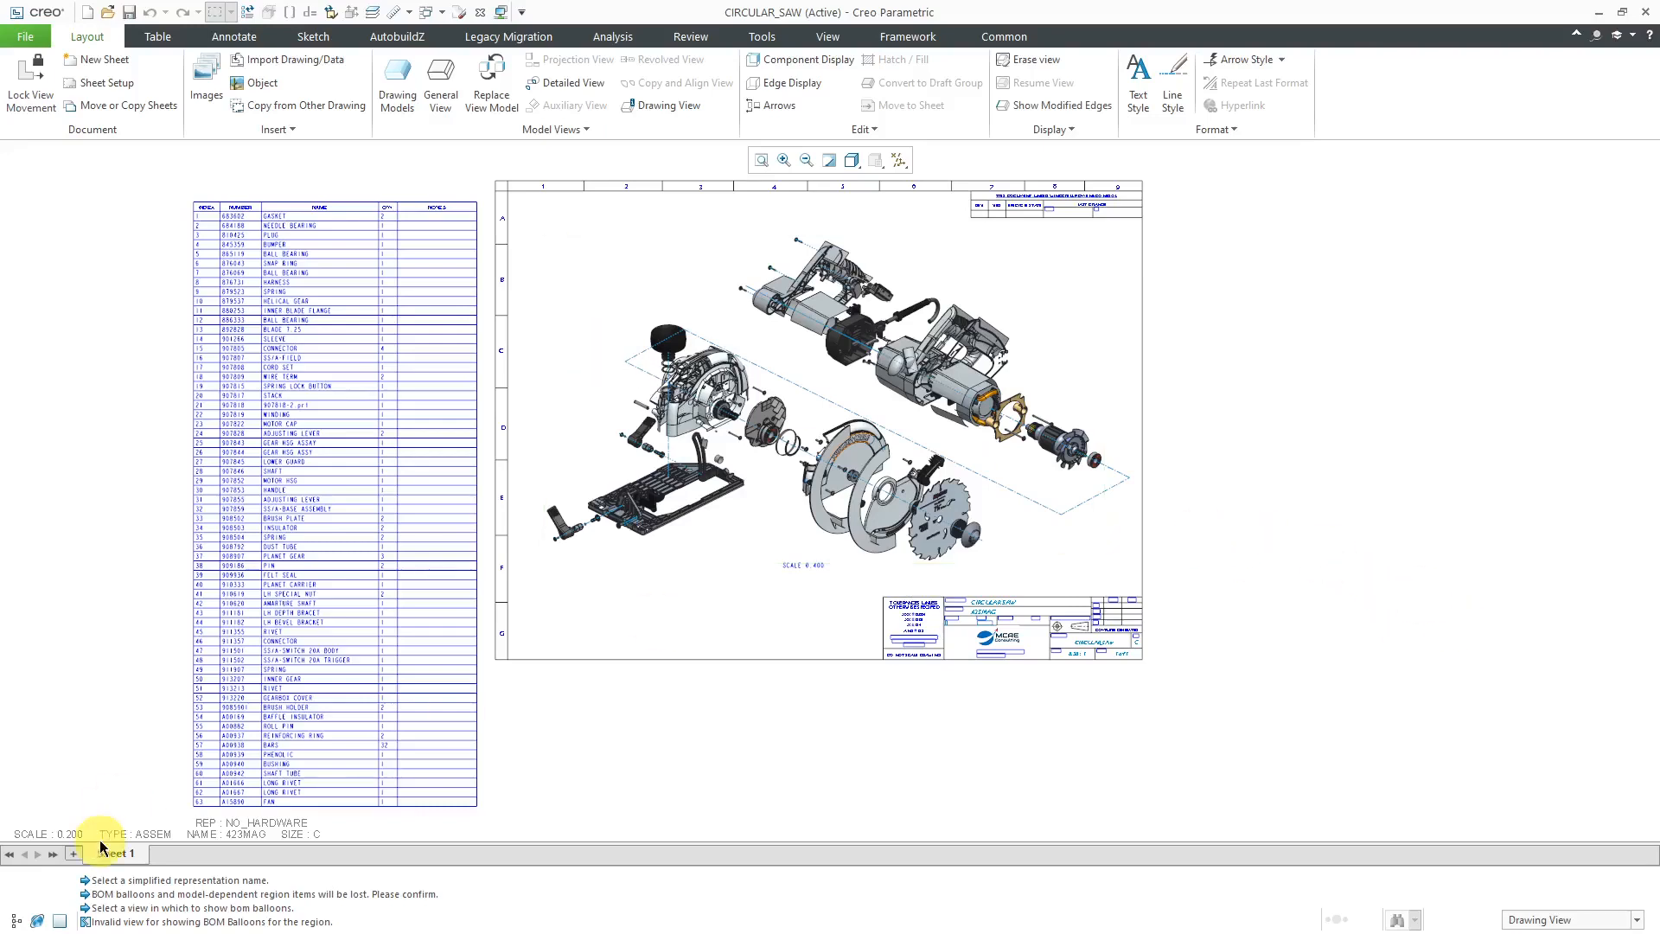
{"action": "left_click", "coordinate": [18, 920]}
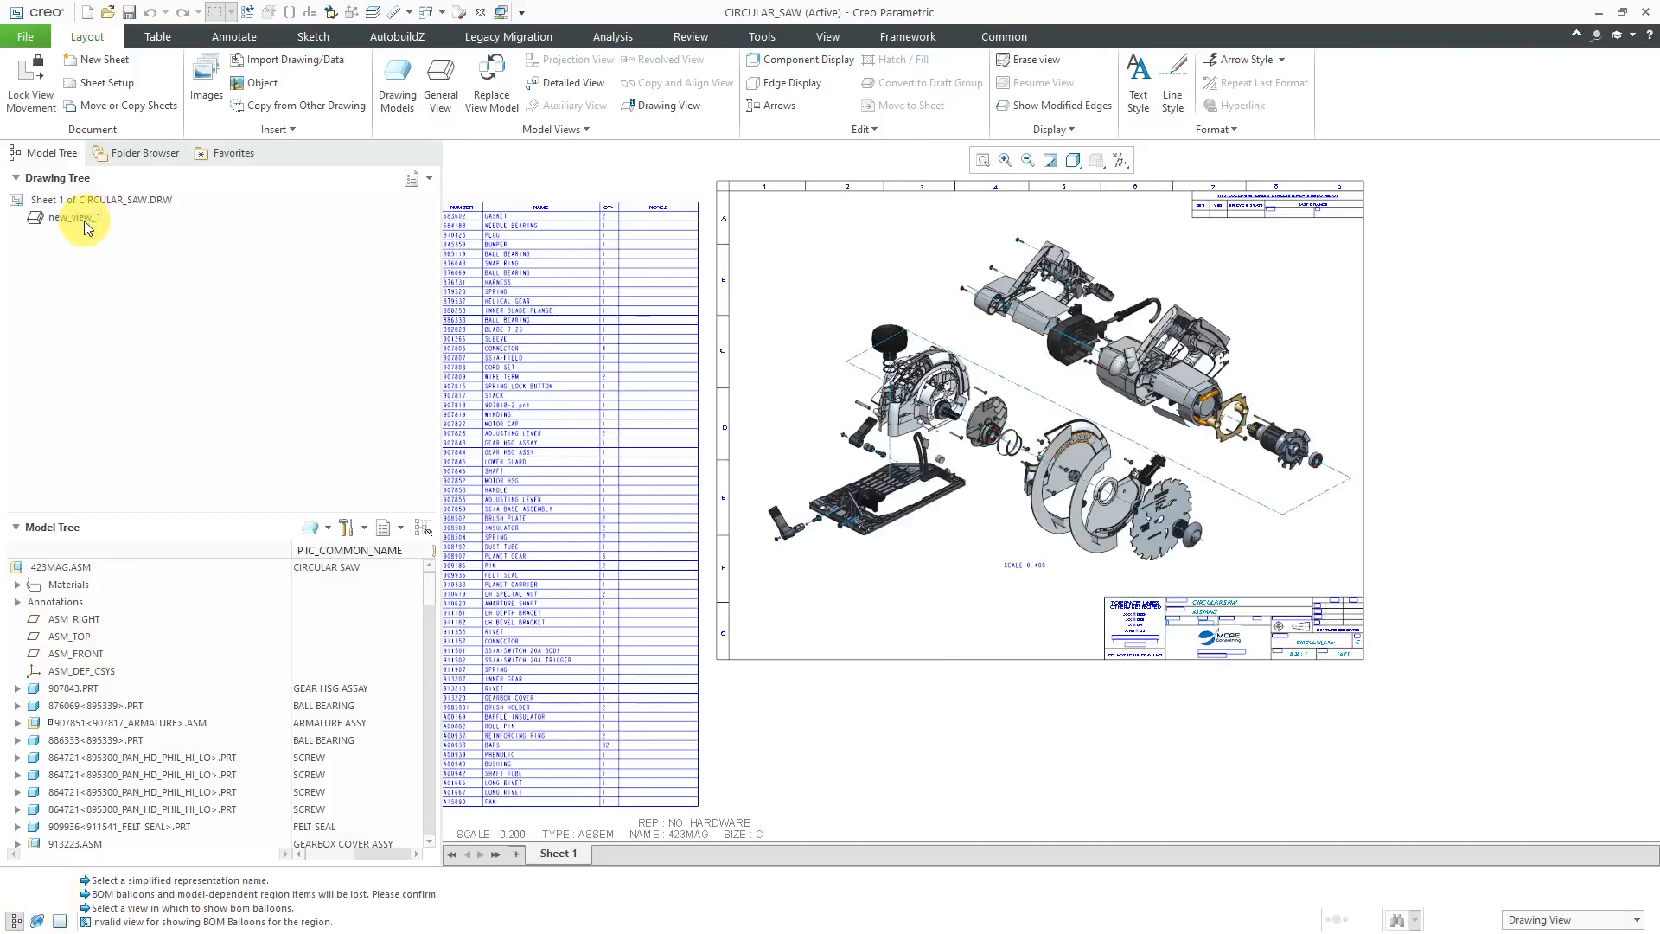
{"action": "left_click", "coordinate": [899, 740]}
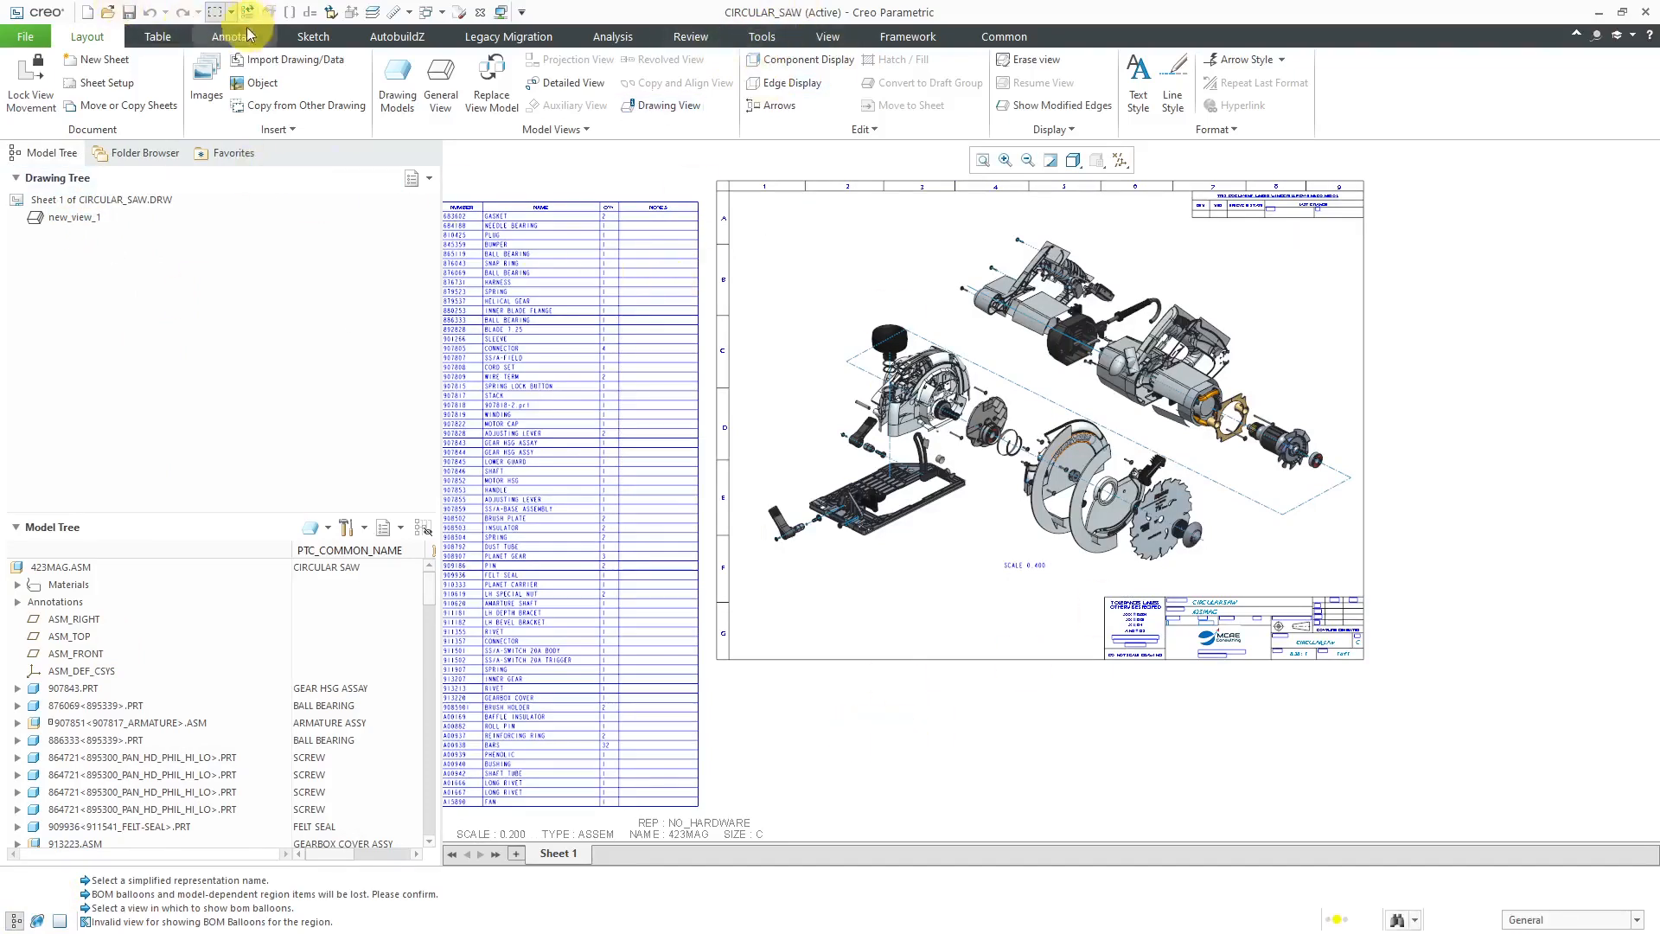
{"action": "left_click", "coordinate": [158, 37]}
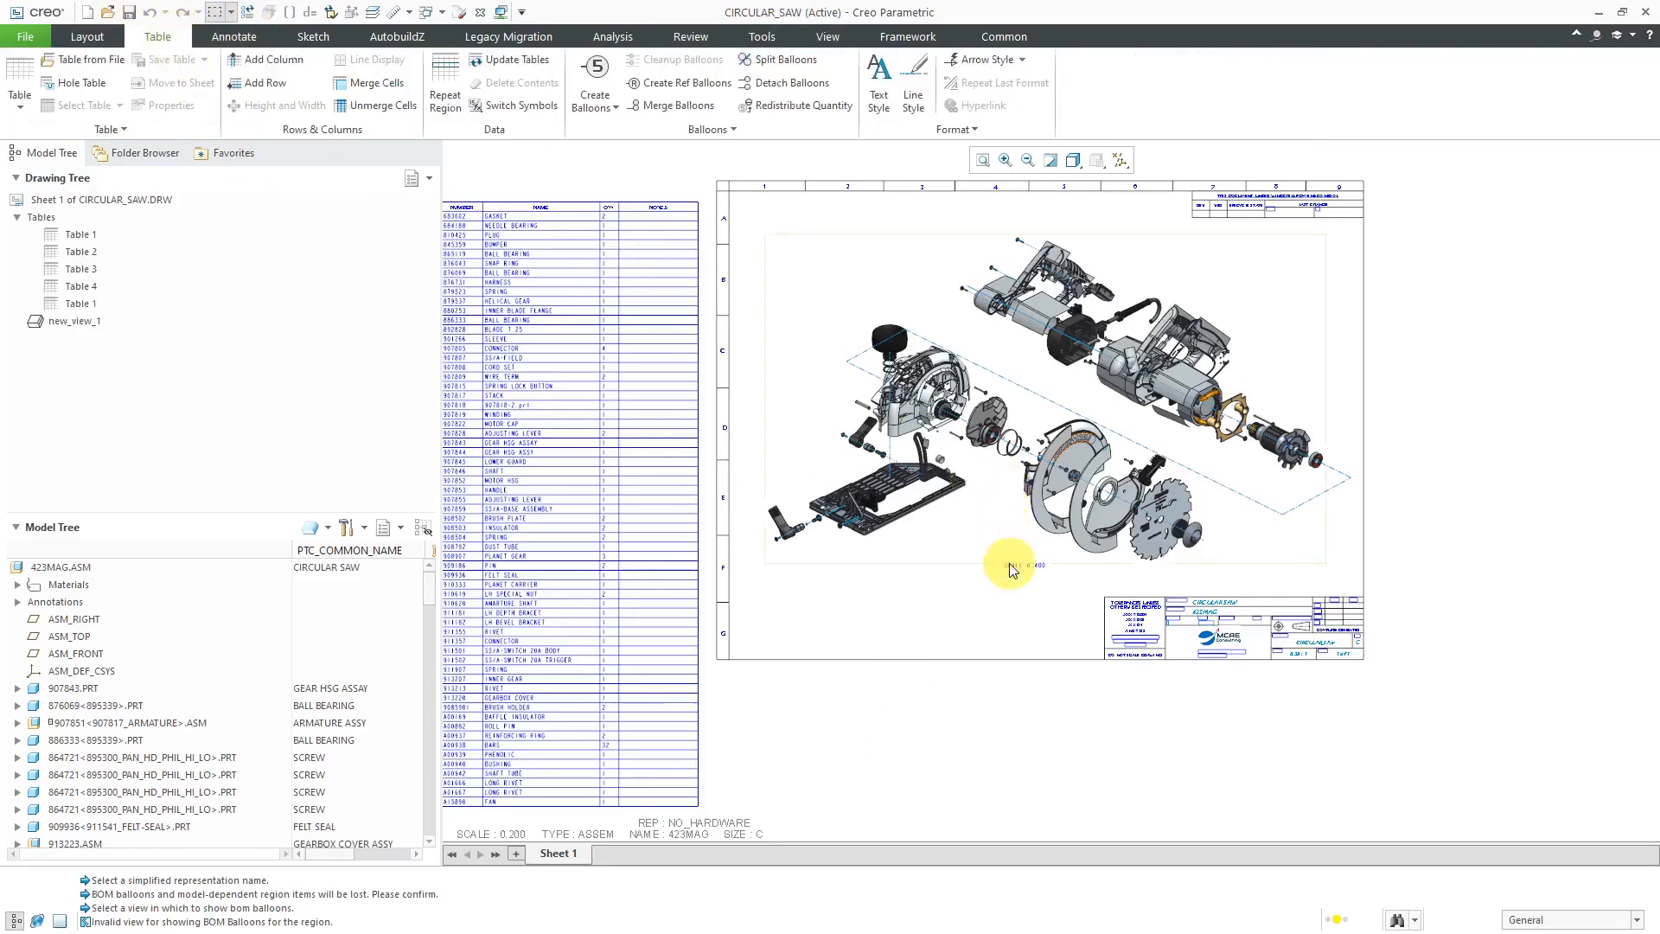
{"action": "left_click", "coordinate": [982, 551]}
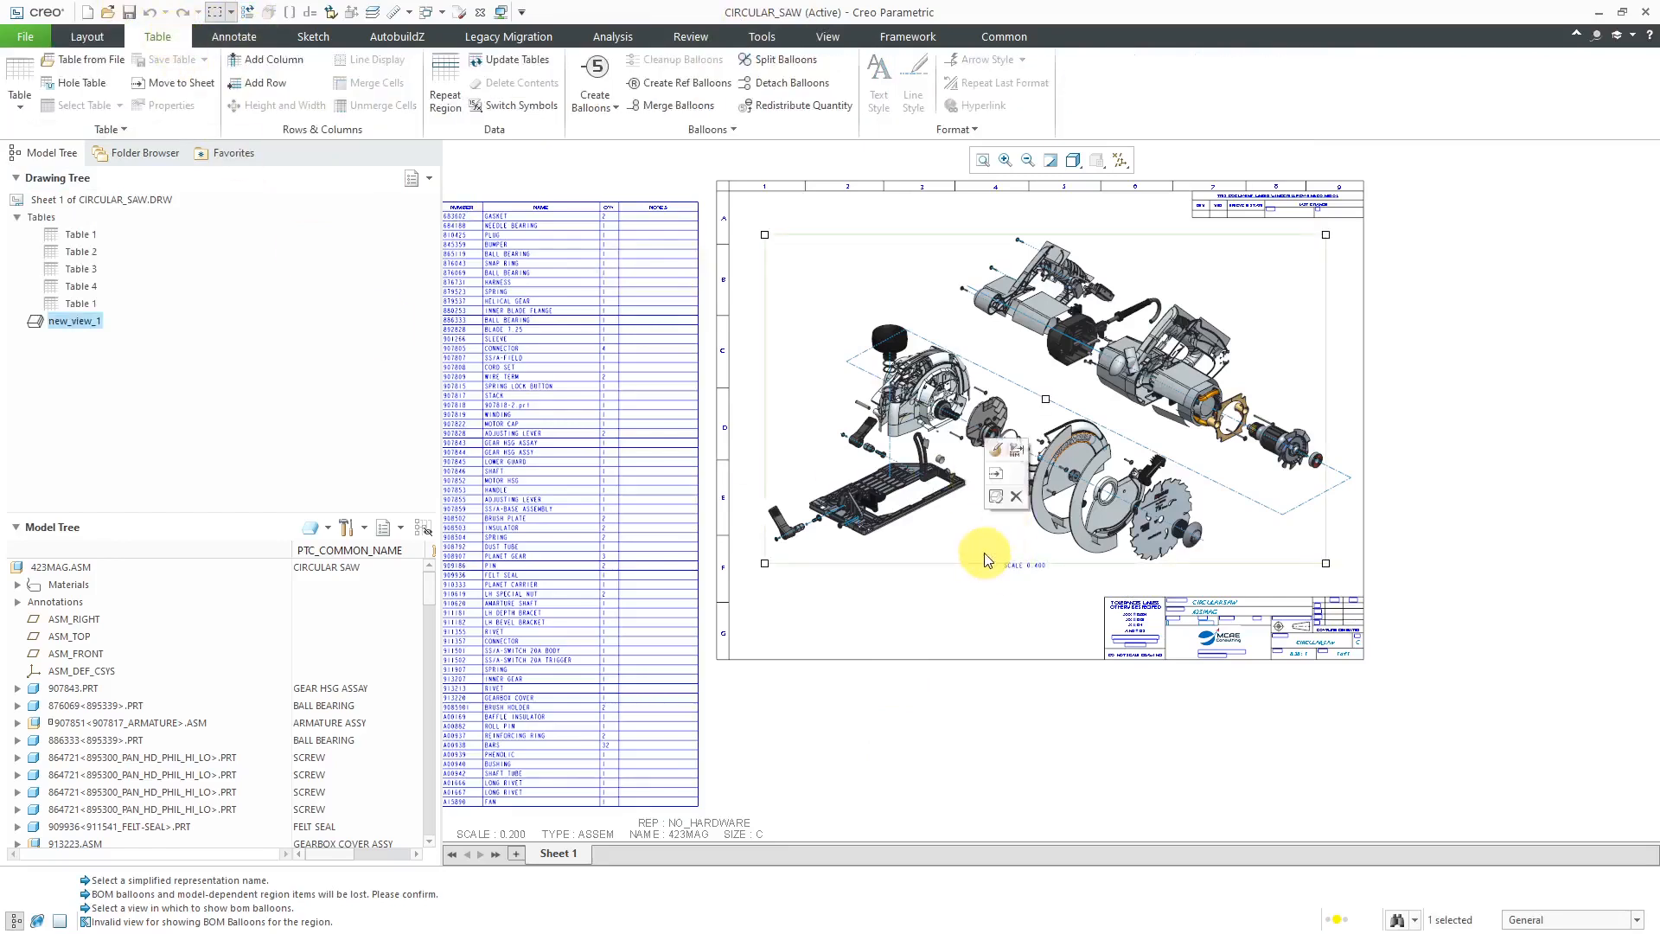
{"action": "left_click", "coordinate": [989, 454]}
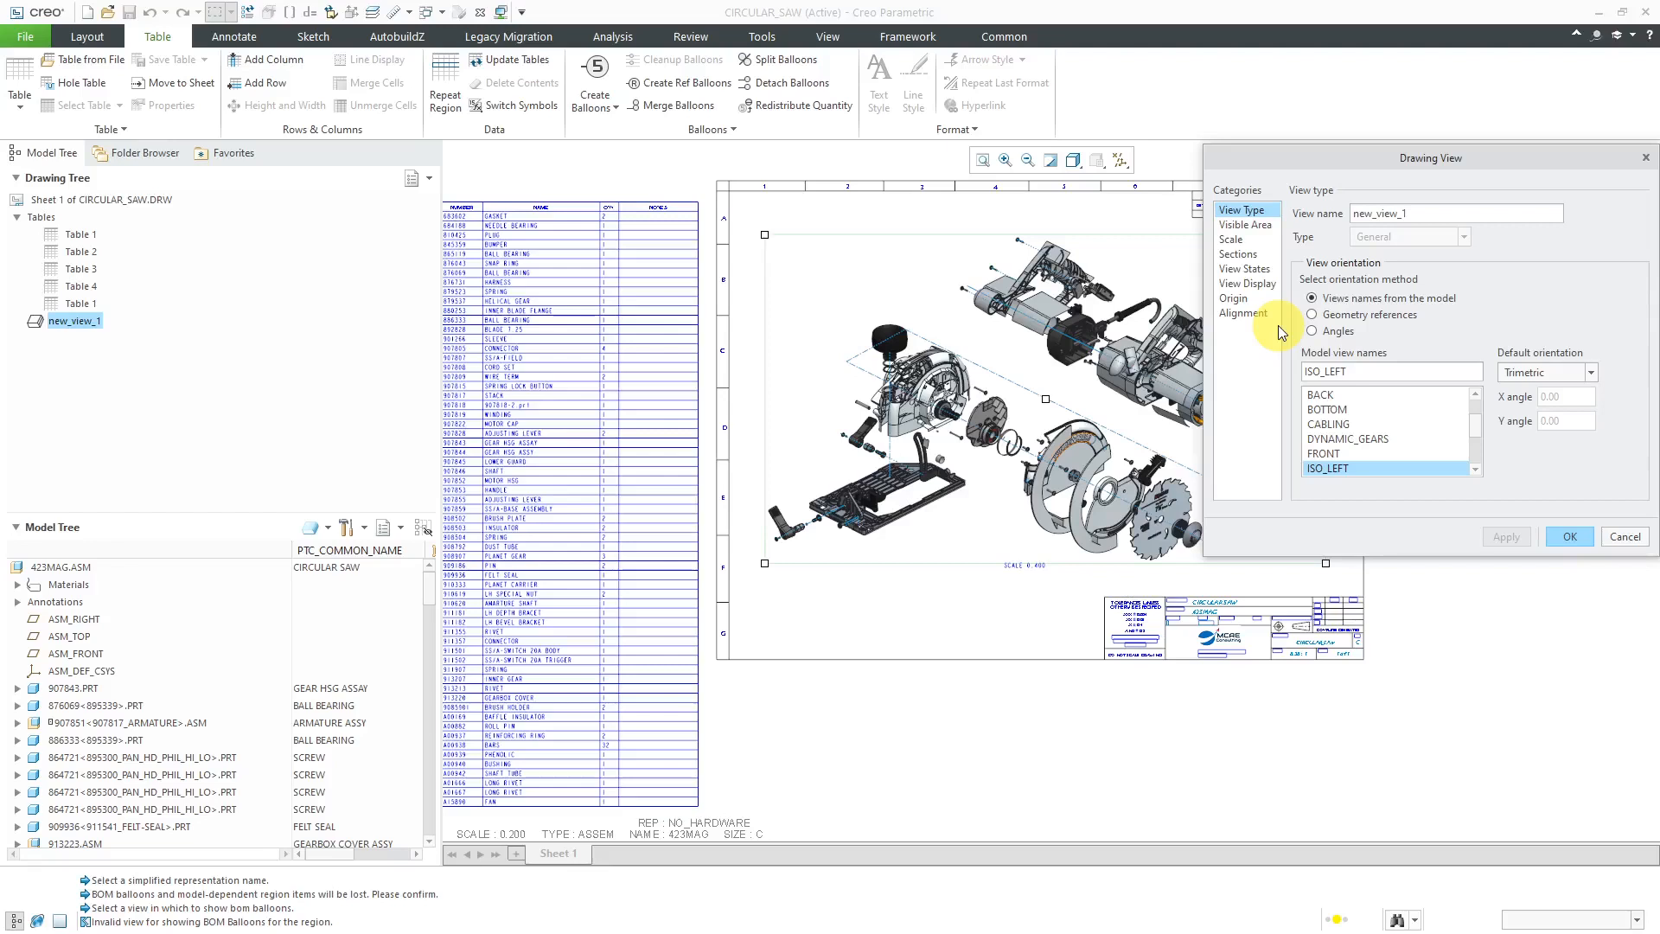
{"action": "left_click", "coordinate": [1254, 270]}
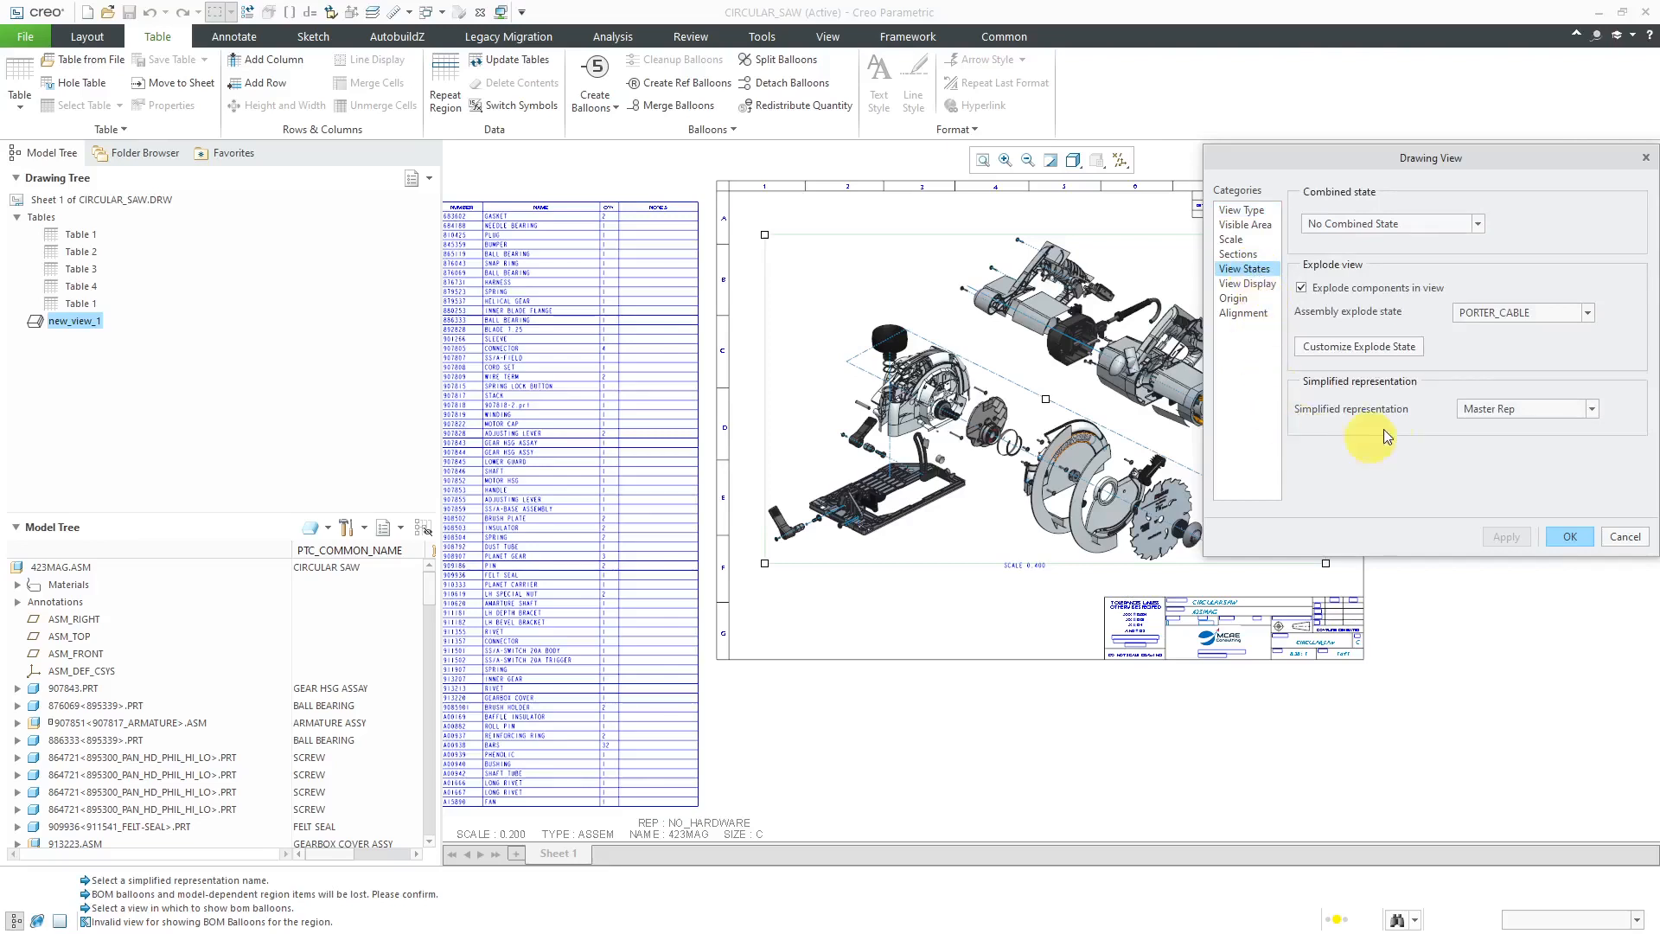
{"action": "left_click", "coordinate": [1593, 410]}
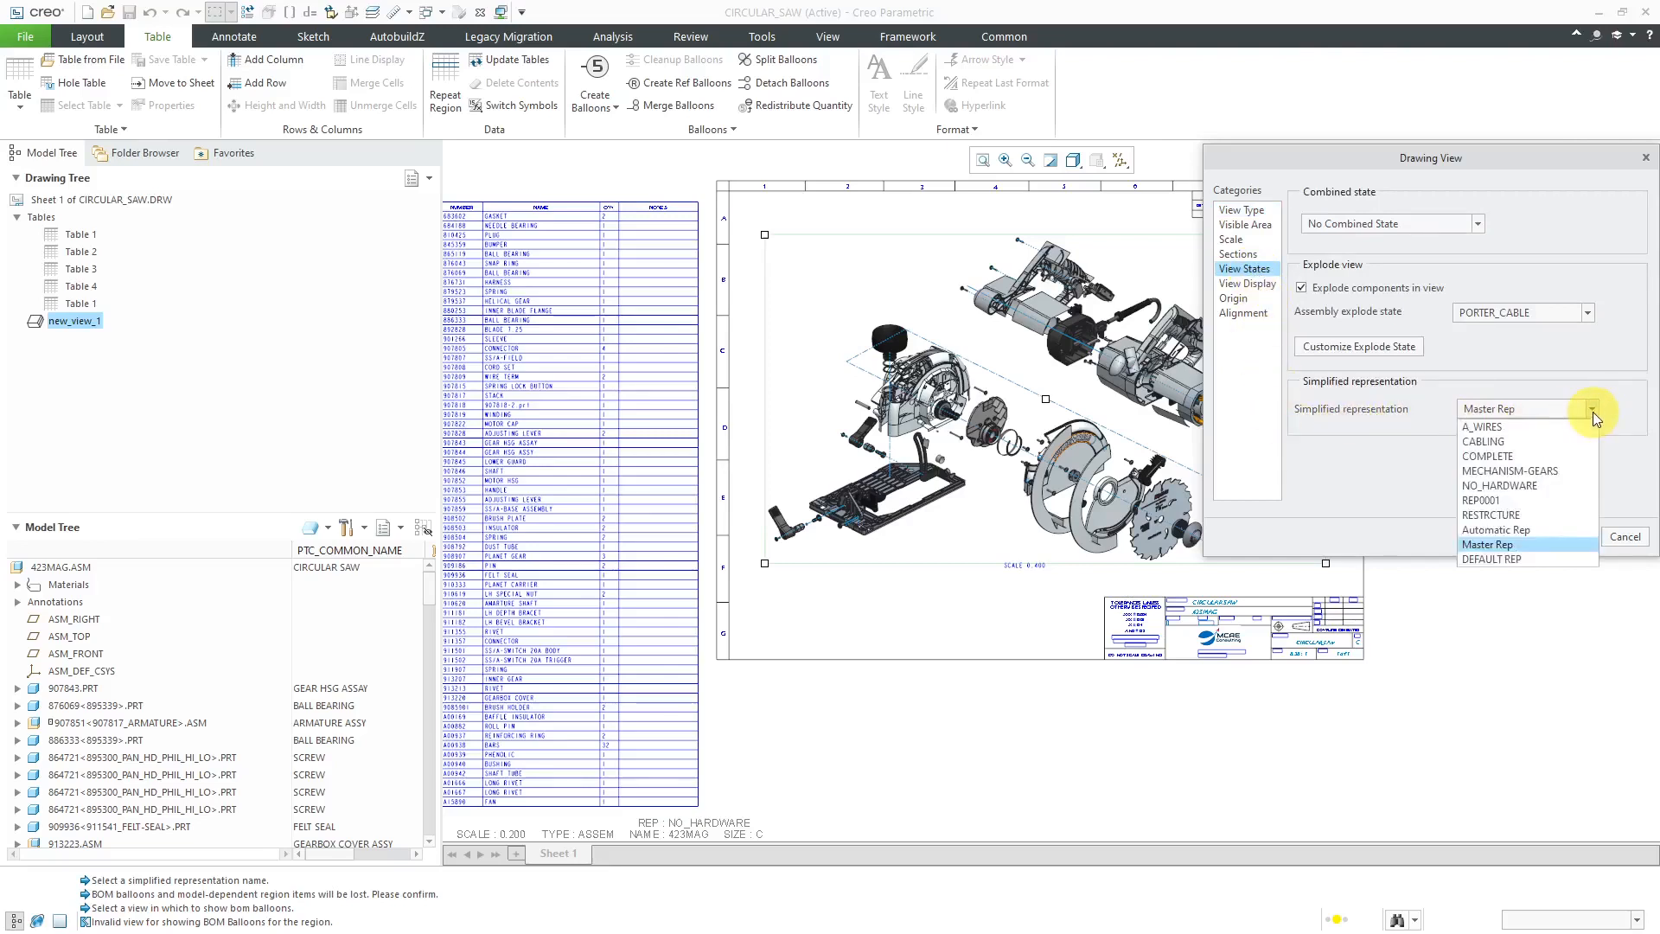
{"action": "left_click", "coordinate": [1530, 487]}
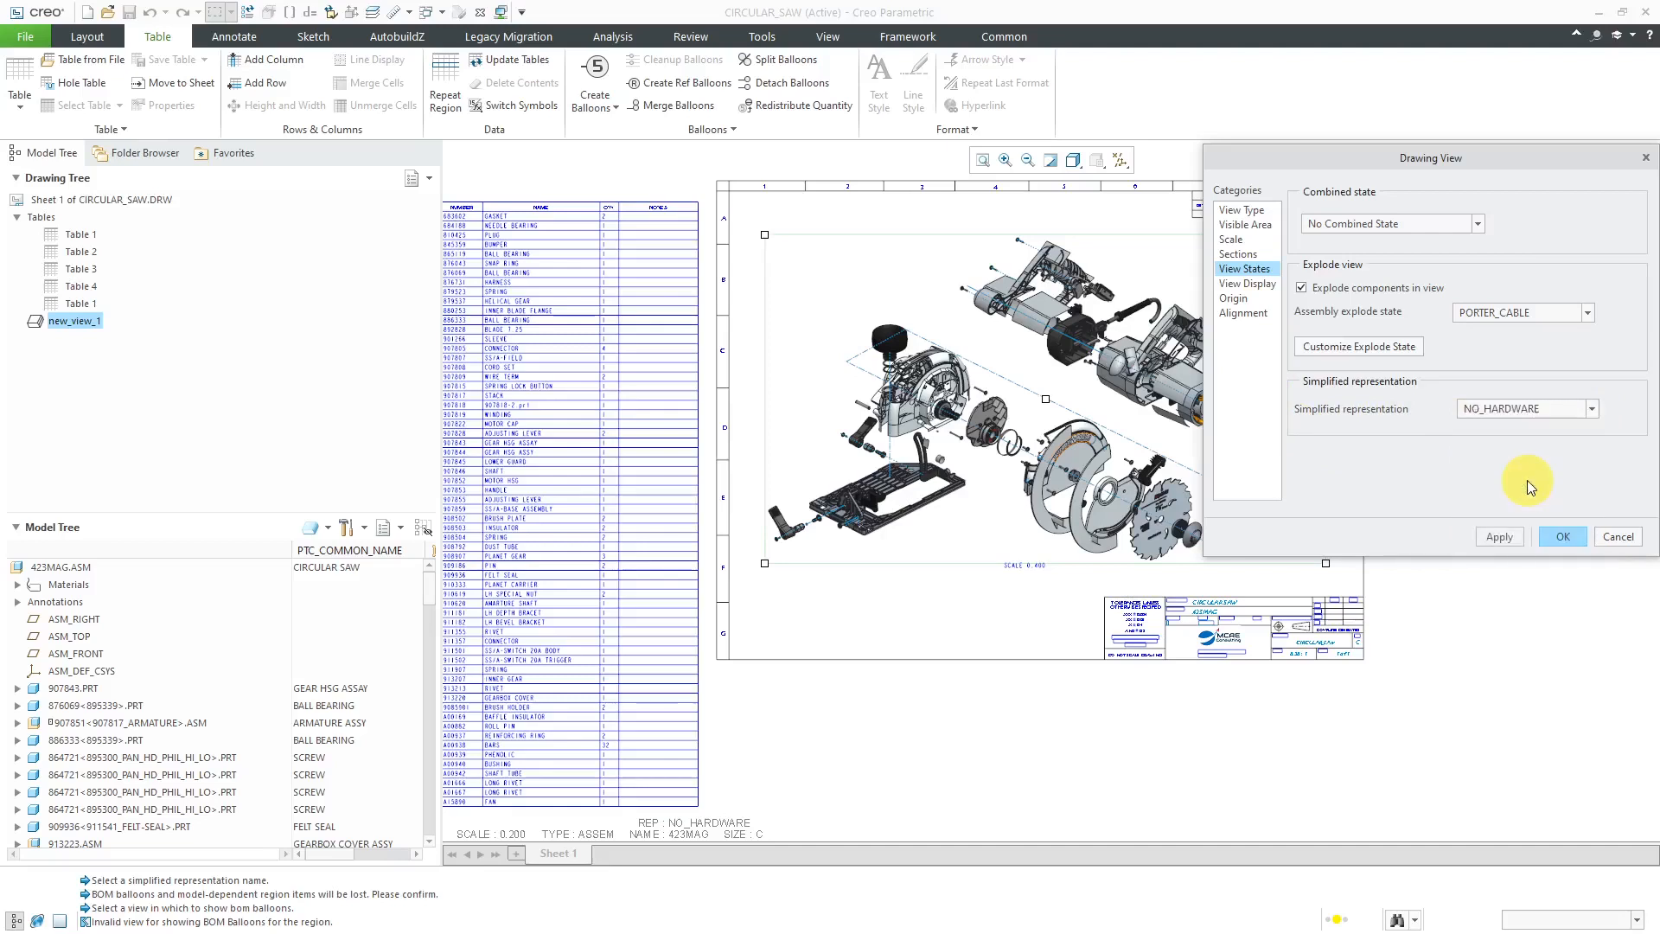
{"action": "left_click", "coordinate": [1562, 536]}
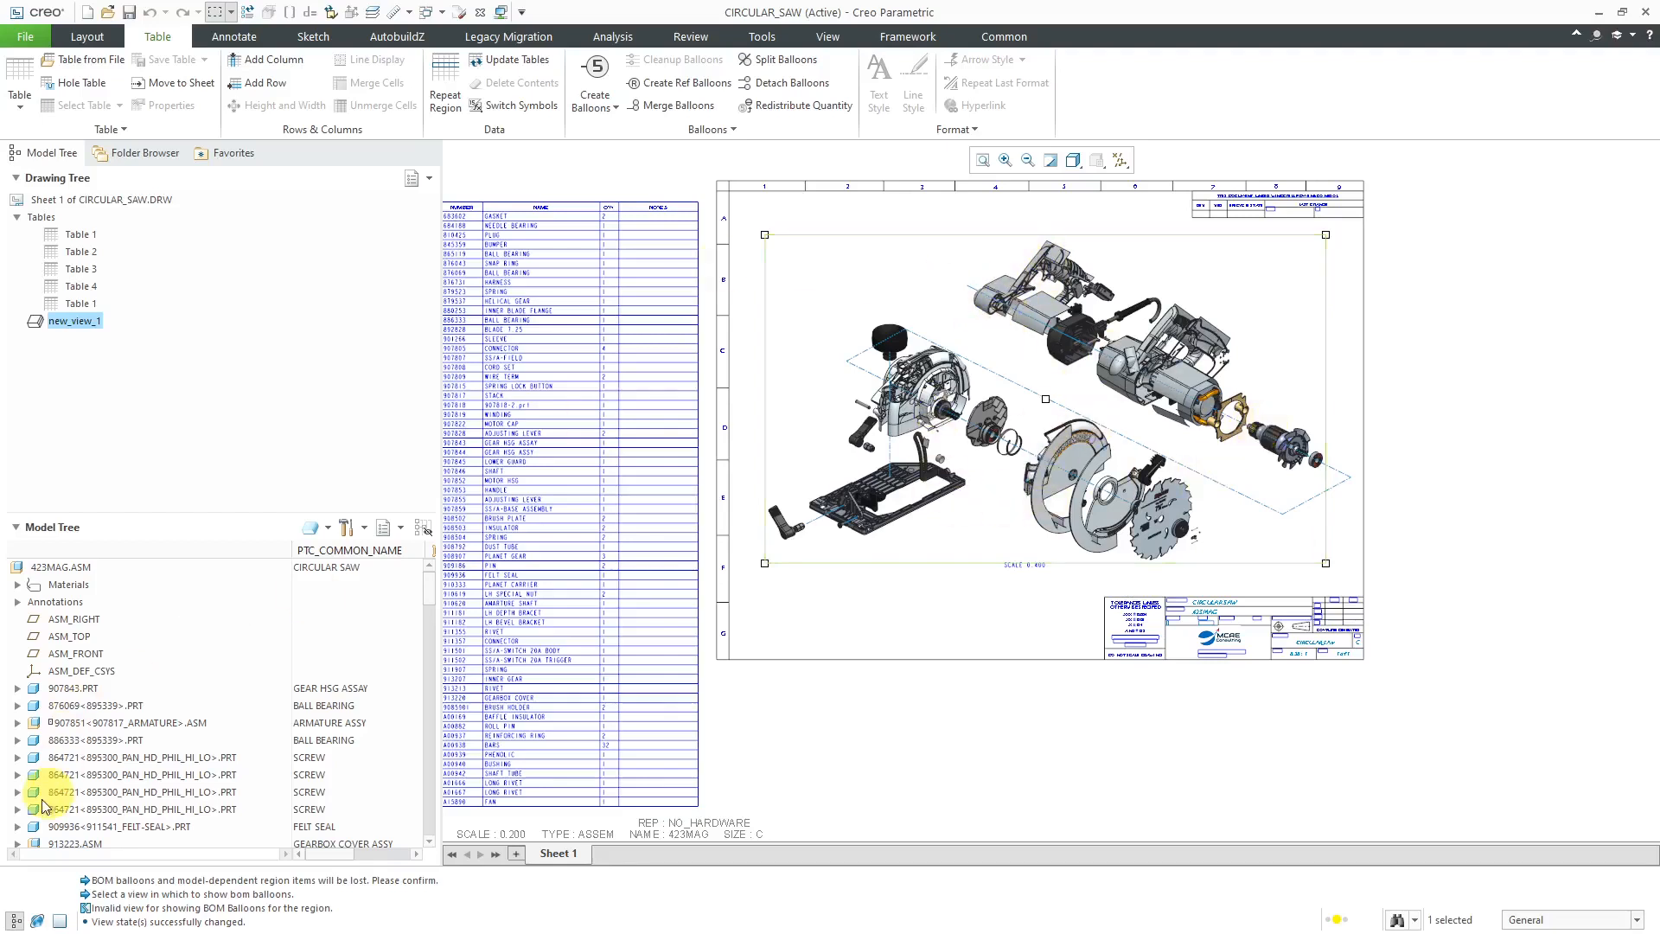
Step: Hide the model tree and create BOM balloons for all components in the NO_HARDWARE exploded view
{"action": "left_click", "coordinate": [15, 921]}
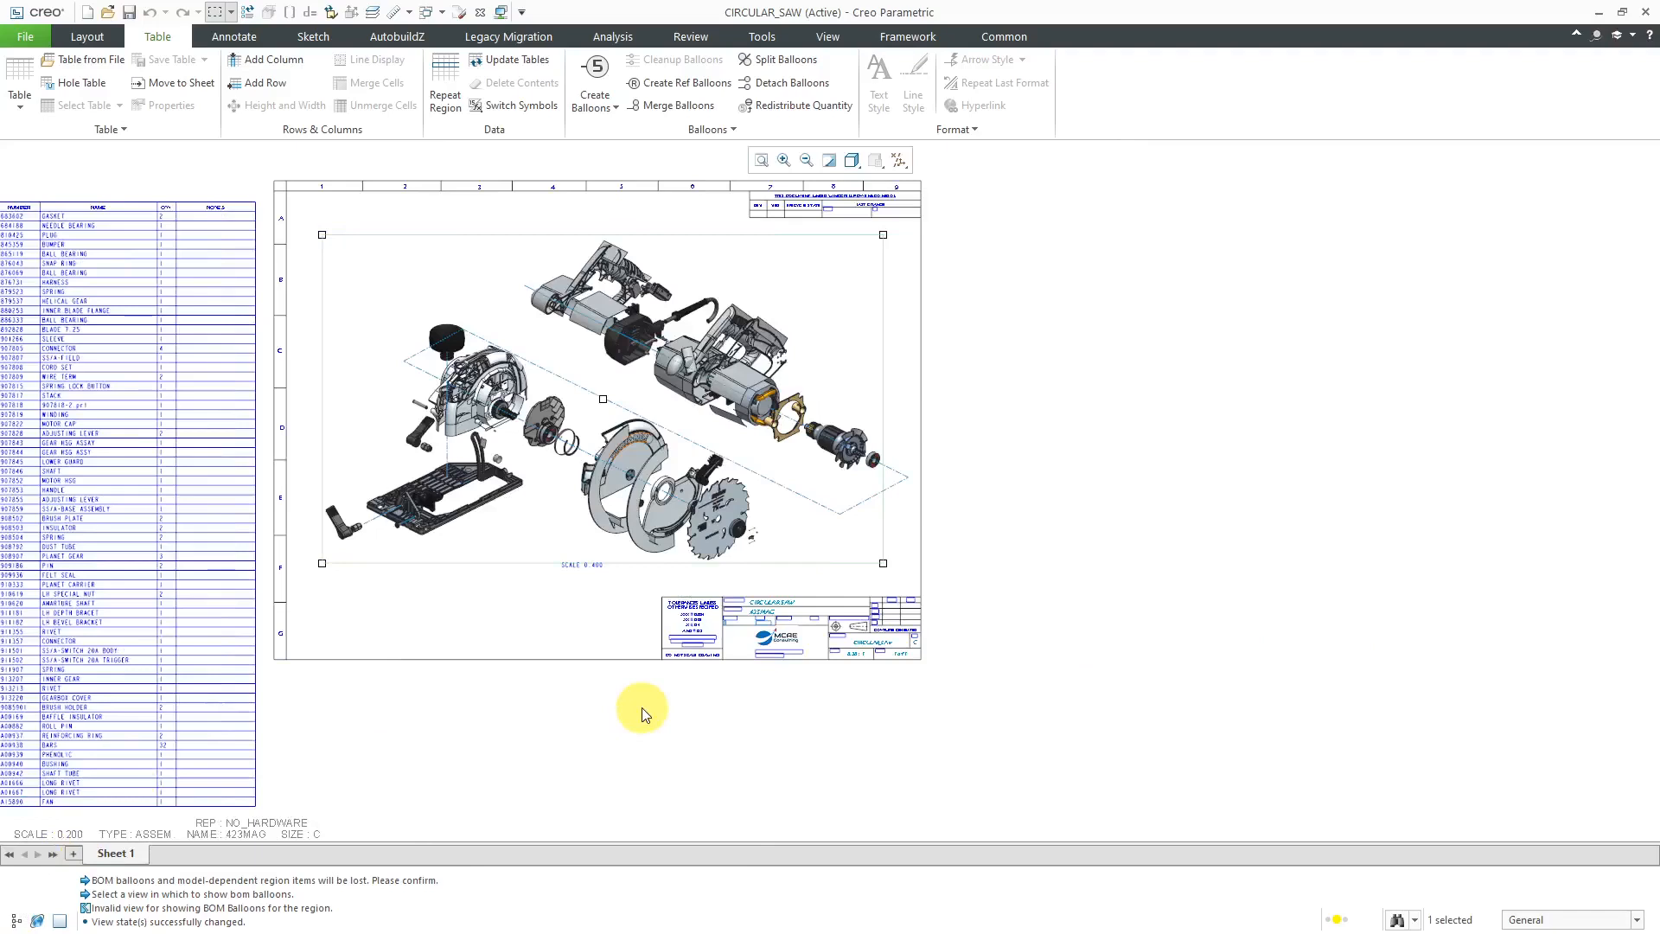
{"action": "middle_click_drag", "start_coordinate": [702, 674], "coordinate": [720, 672]}
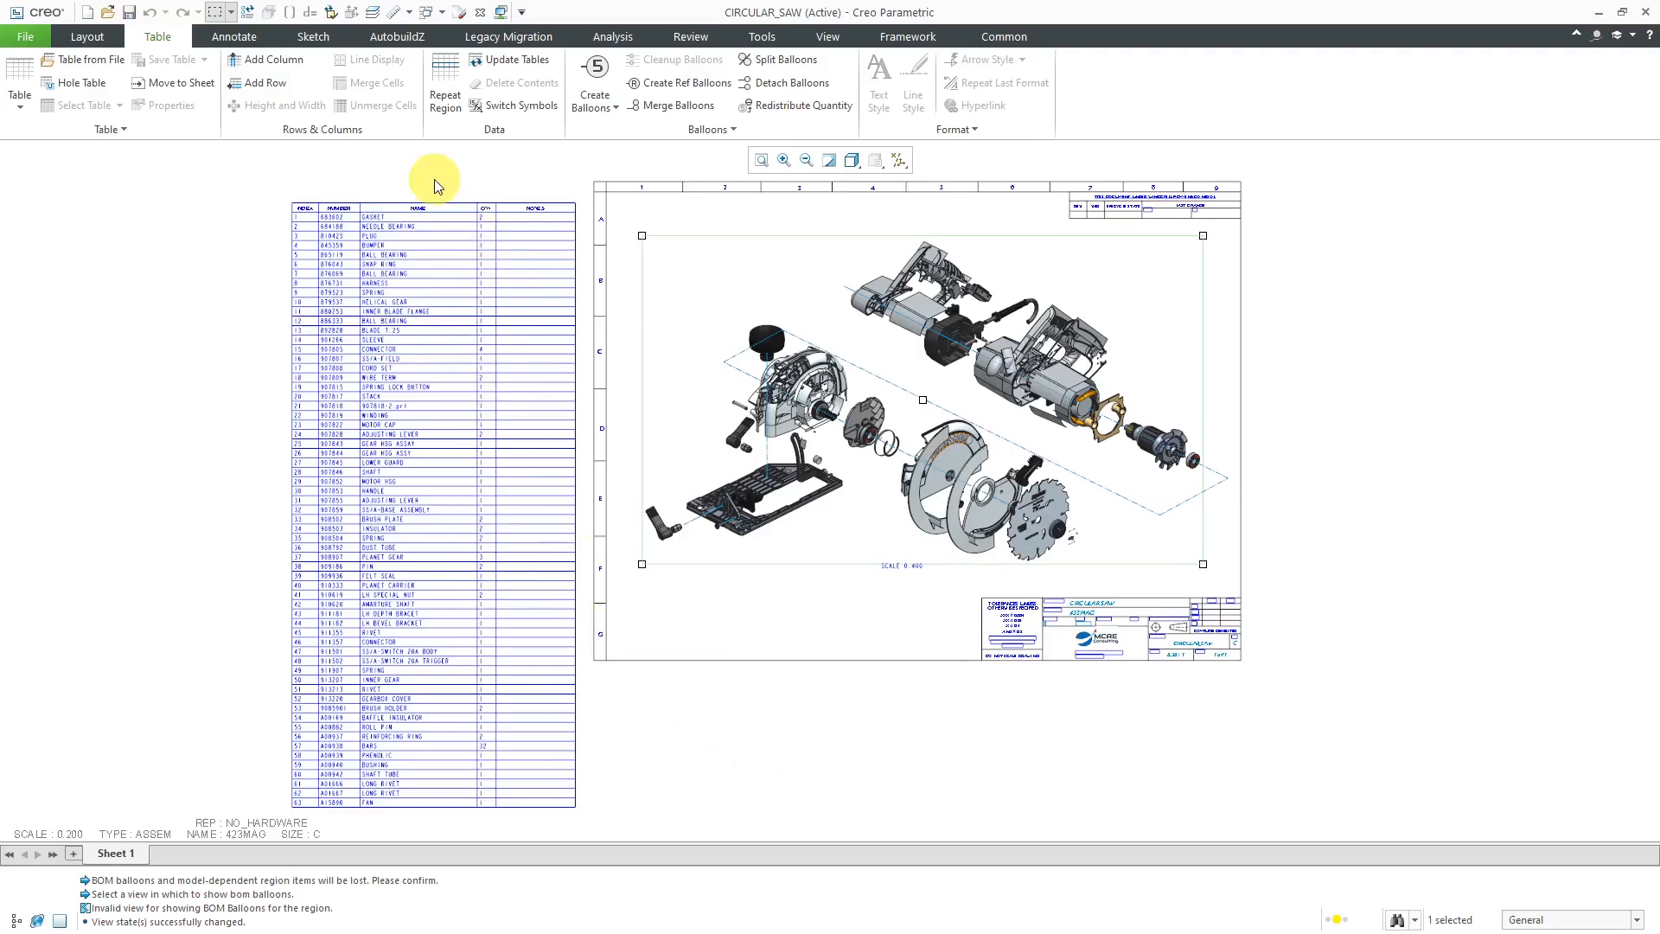
{"action": "left_click", "coordinate": [596, 104]}
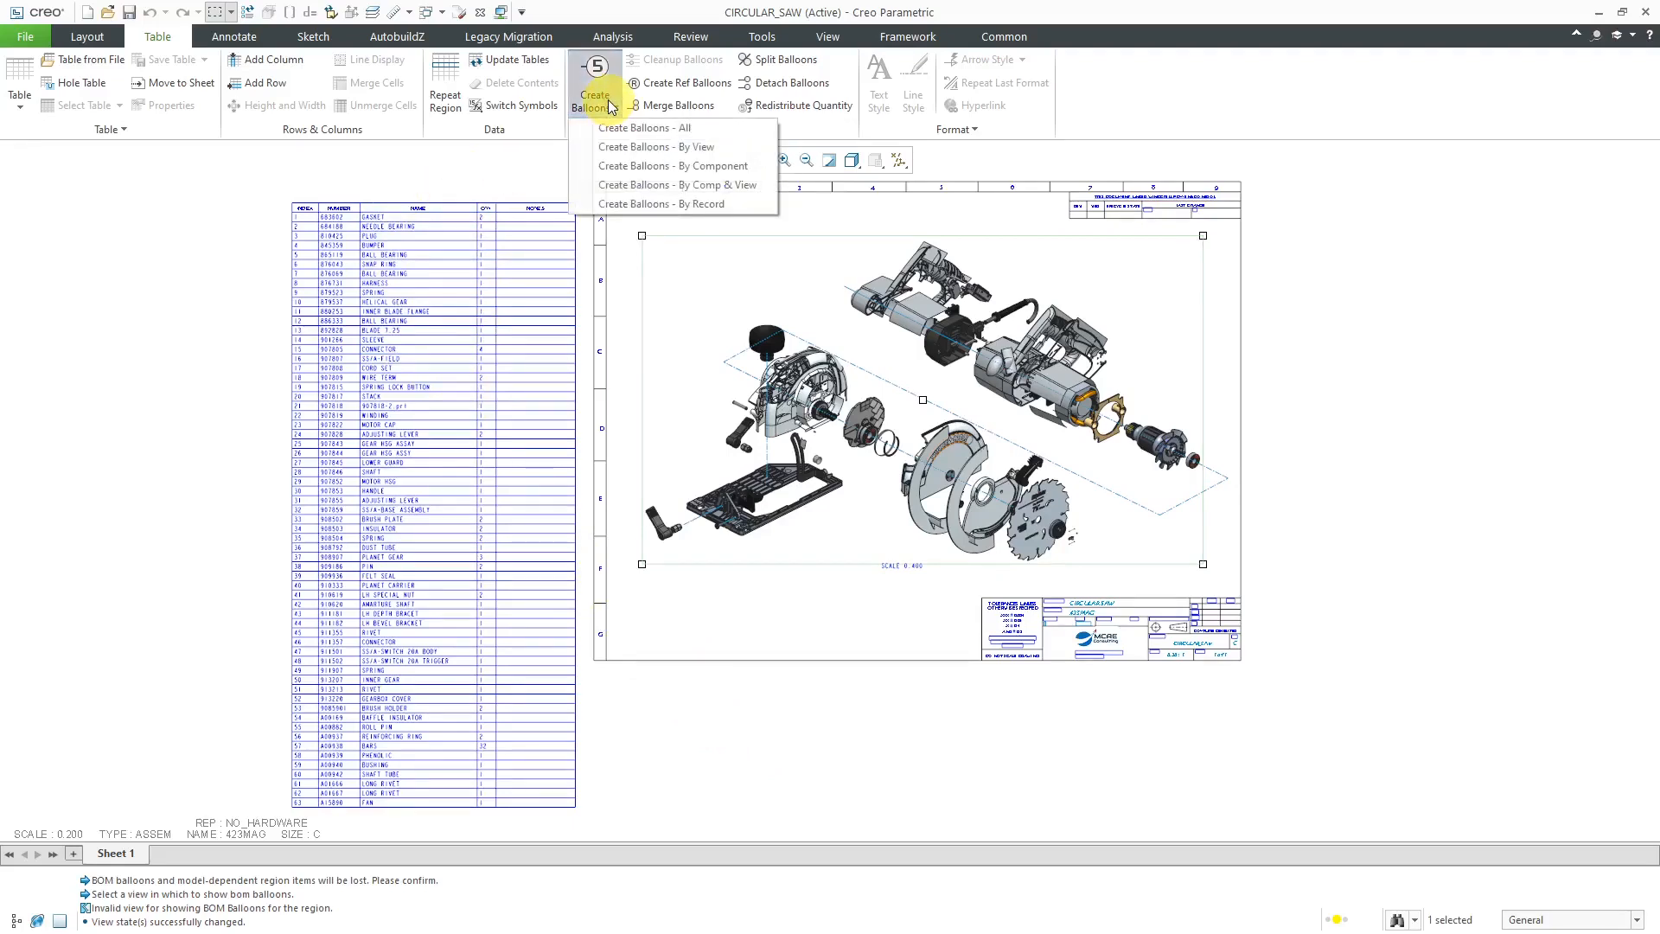
{"action": "left_click", "coordinate": [644, 128]}
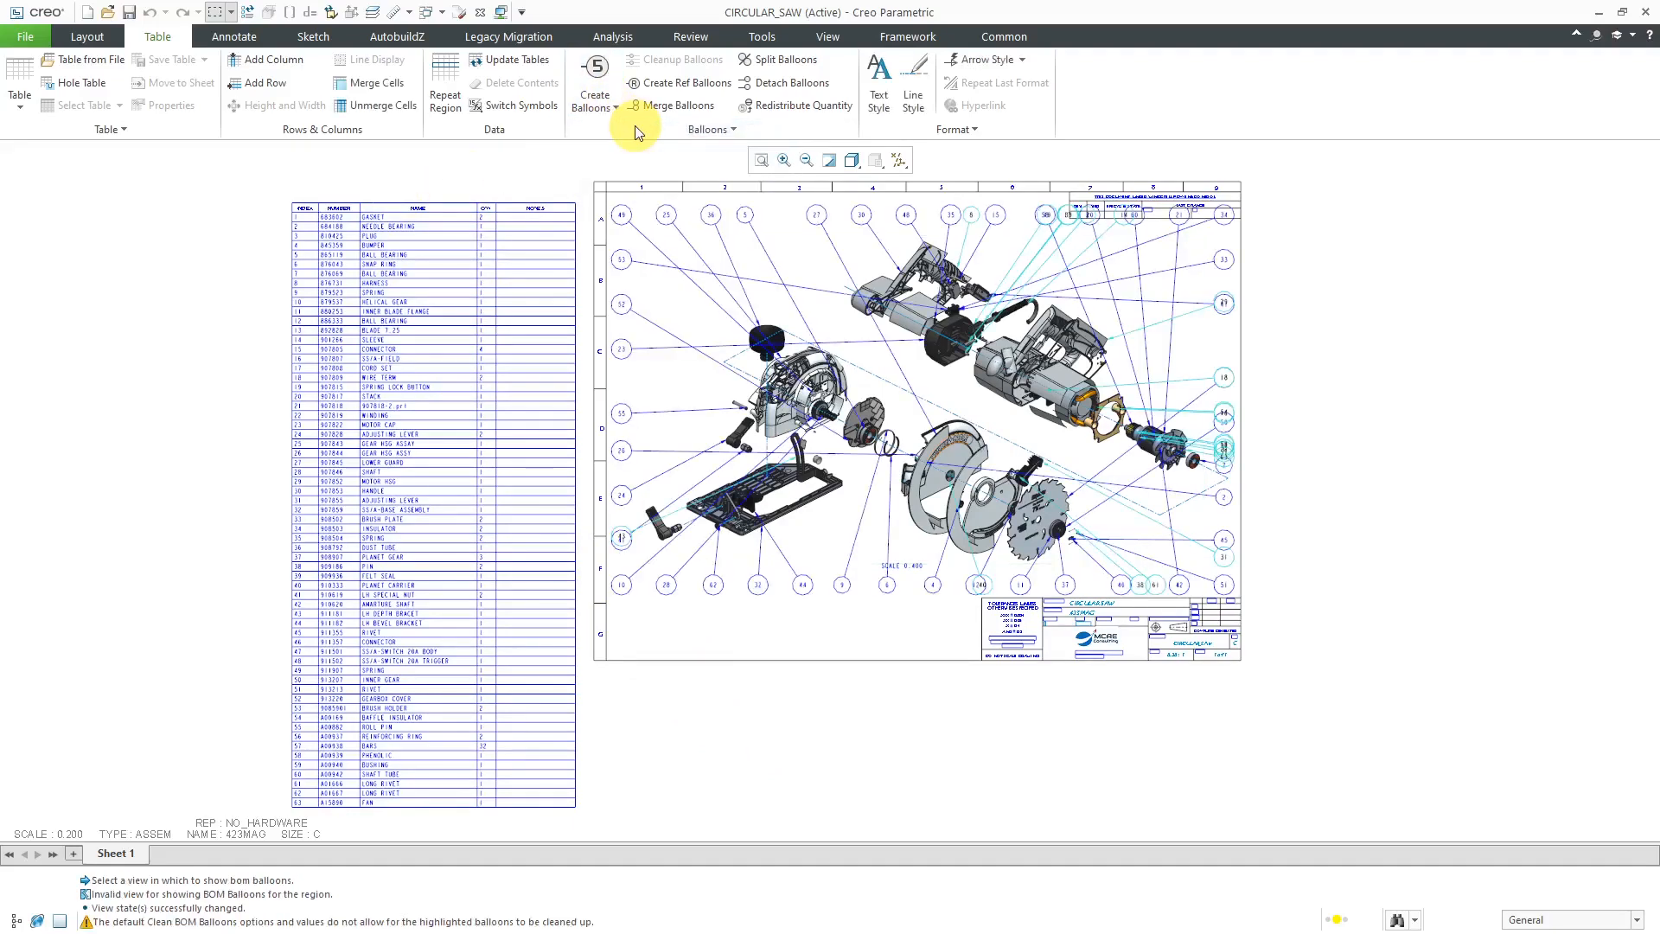